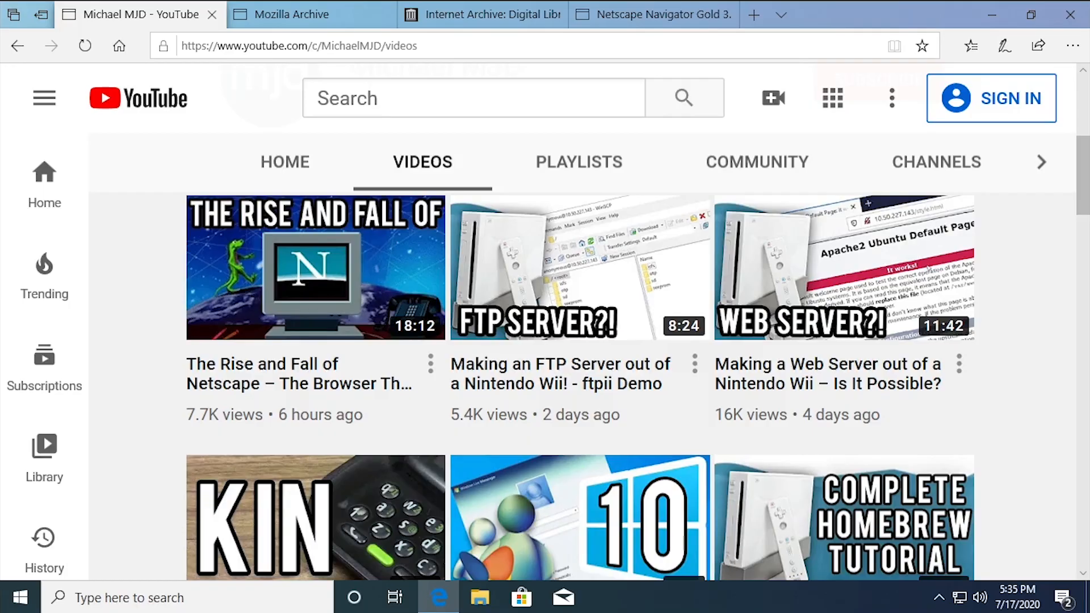
Check the installed Windows version by running winver, and close the About Windows dialog
{"action": "key", "text": "super+r"}
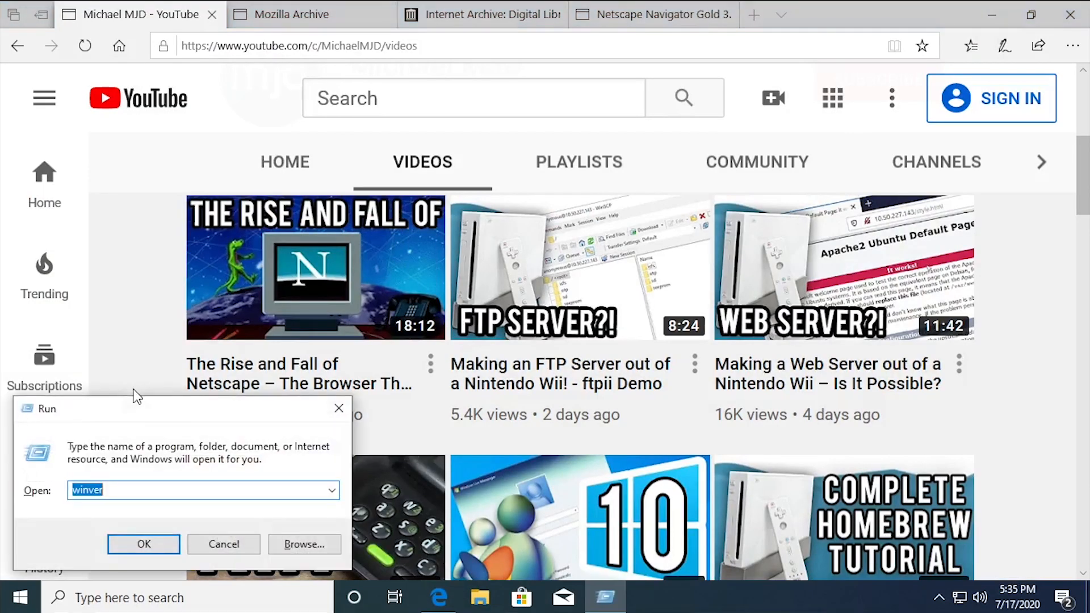
{"action": "key", "text": "Return"}
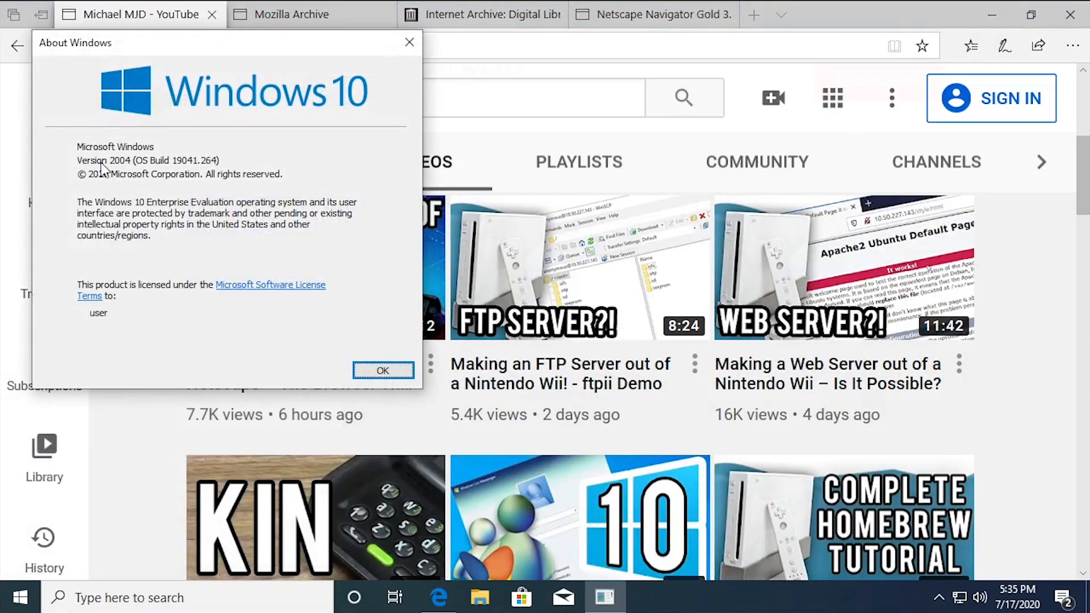
{"action": "left_click", "coordinate": [391, 369]}
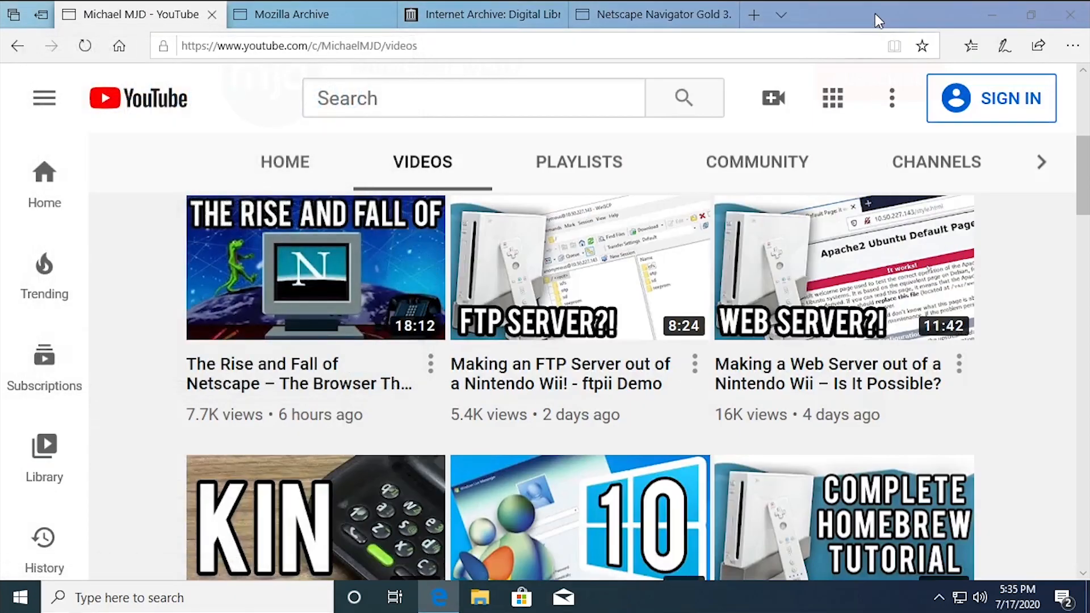
Minimize the browser and look over the NCSA Mosaic, Netscape and otvdm items on the desktop
{"action": "left_click", "coordinate": [987, 6]}
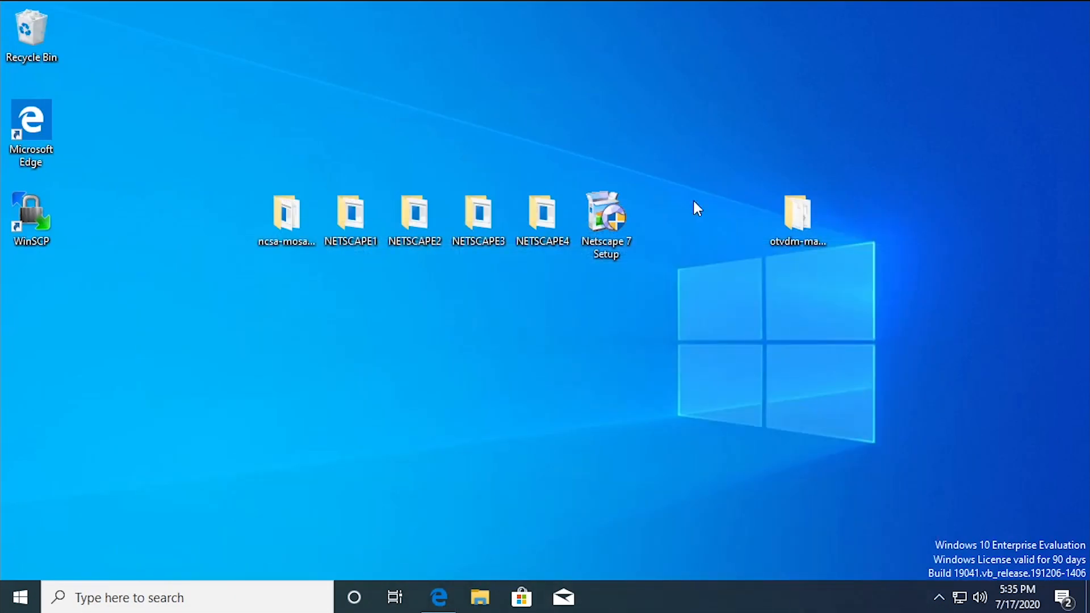
{"action": "left_click_drag", "start_coordinate": [325, 282], "coordinate": [431, 301]}
{"action": "left_click", "coordinate": [301, 224]}
{"action": "left_click", "coordinate": [335, 304]}
{"action": "left_click_drag", "start_coordinate": [209, 322], "coordinate": [666, 174]}
{"action": "left_click", "coordinate": [593, 373]}
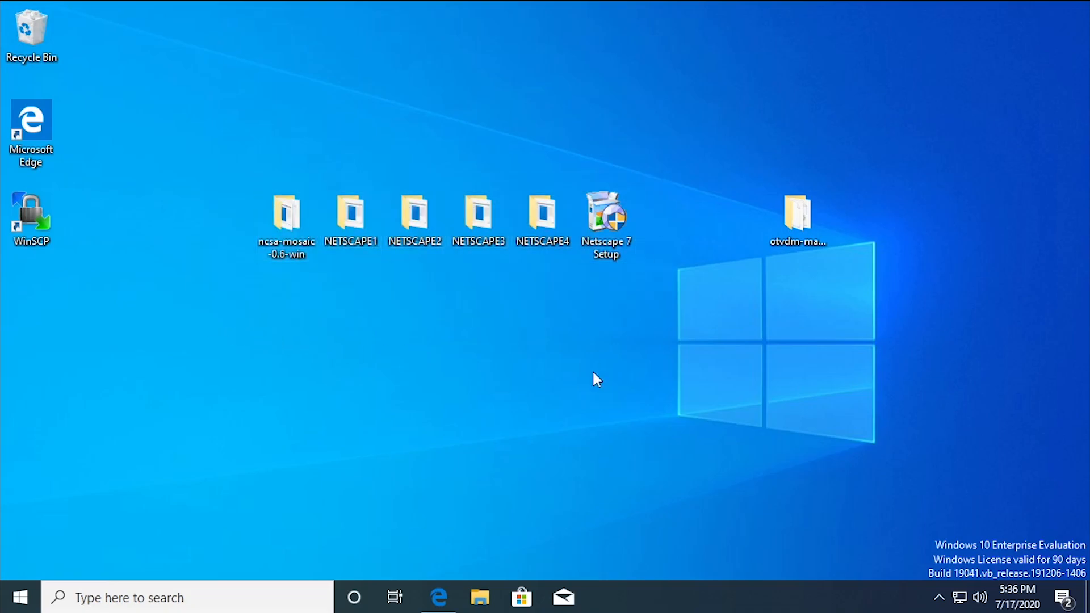
Switch back to Microsoft Edge and look through the Mozilla Archive page down to the NCSA Mosaic downloads
{"action": "left_click", "coordinate": [444, 590]}
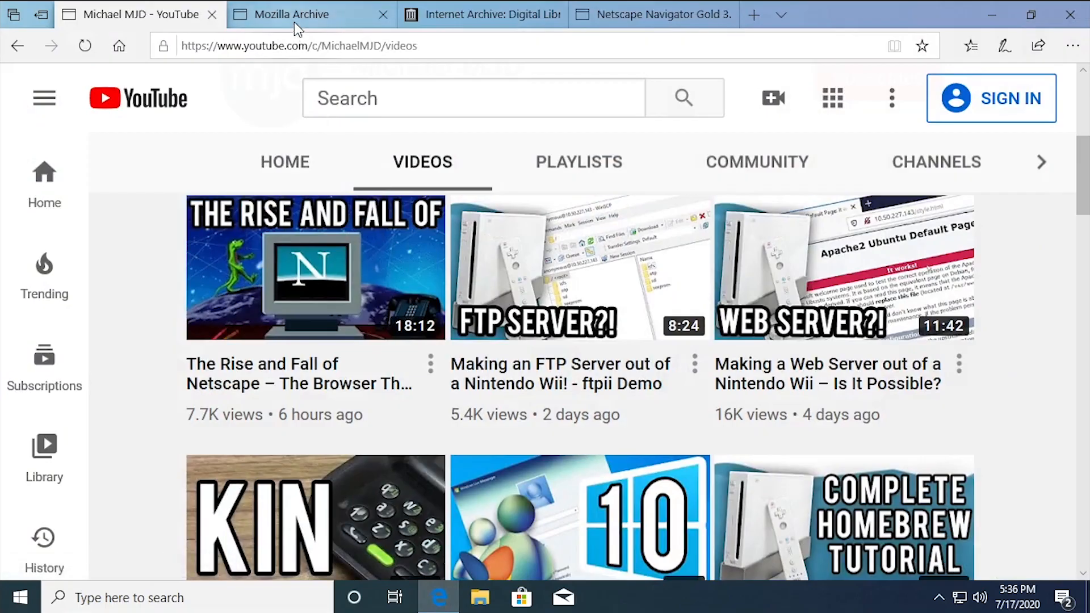
{"action": "left_click", "coordinate": [294, 20]}
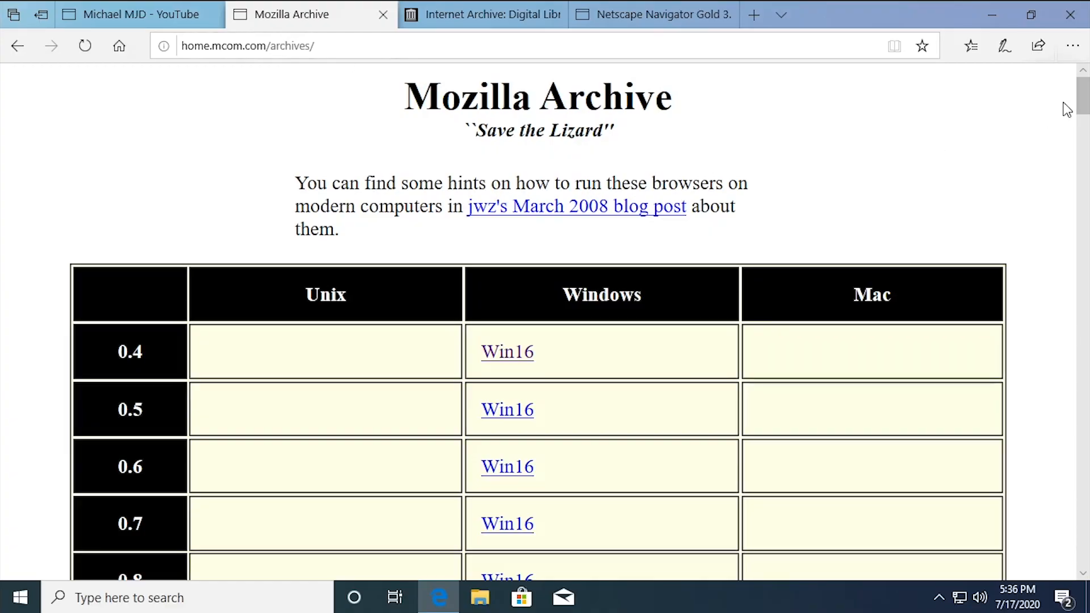
{"action": "left_click_drag", "start_coordinate": [1084, 109], "coordinate": [1083, 546]}
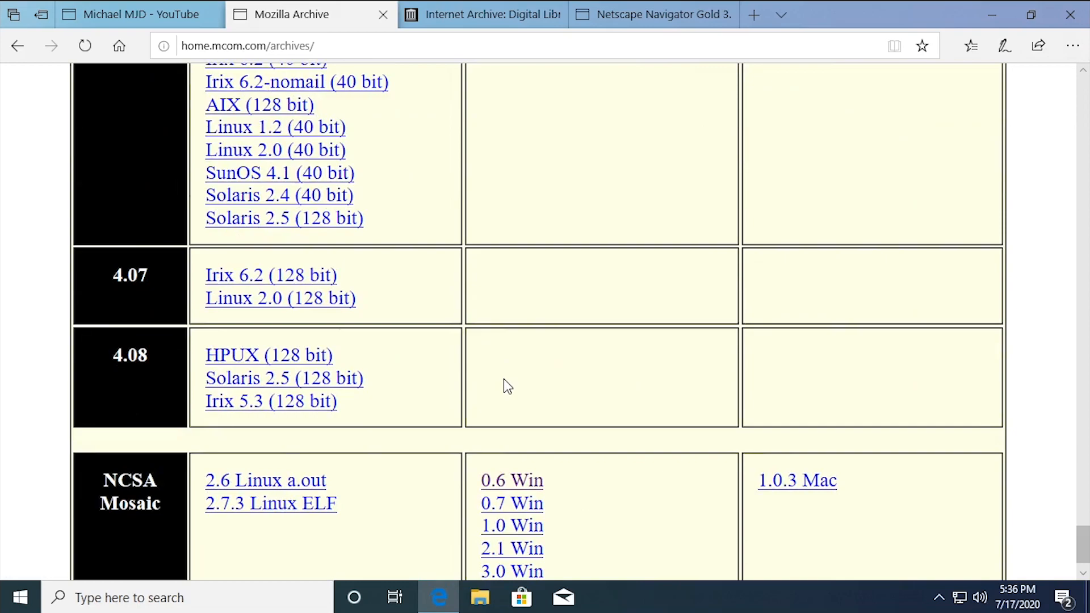
{"action": "scroll", "coordinate": [503, 379], "scroll_direction": "down", "scroll_amount": 1}
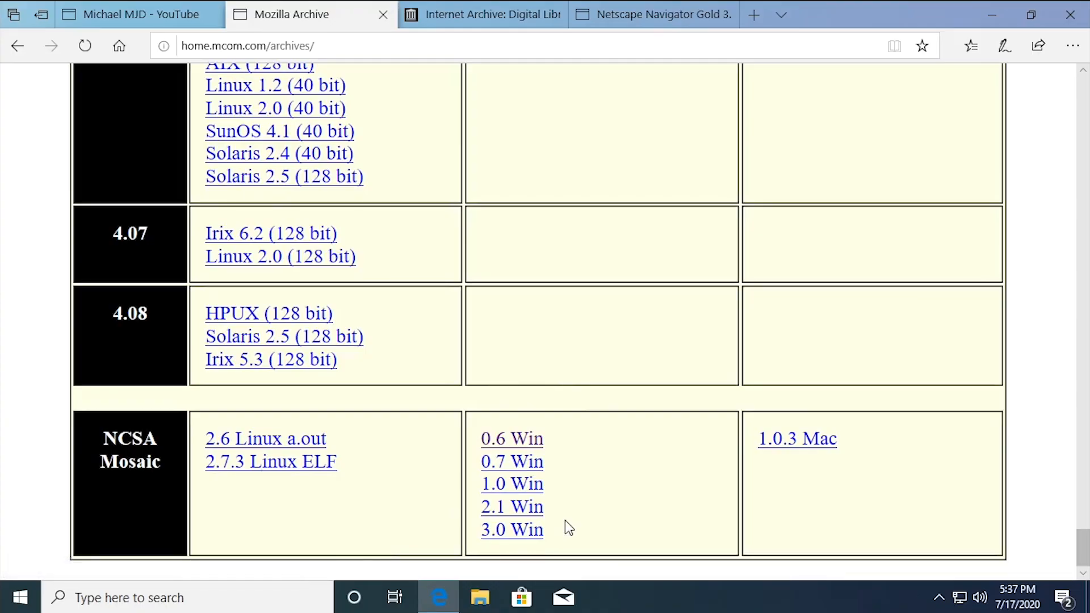
{"action": "left_click_drag", "start_coordinate": [1067, 543], "coordinate": [1073, 90]}
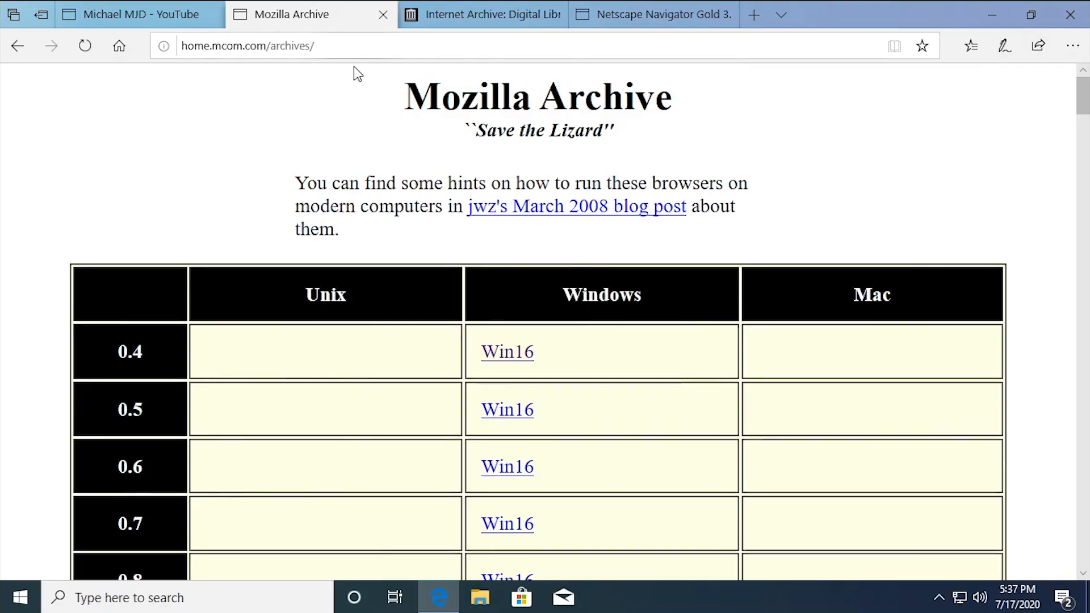
Glance at the Netscape 7 Setup file on the desktop and bring up the Internet Archive home page in Edge
{"action": "left_click_drag", "start_coordinate": [880, 9], "coordinate": [786, 427]}
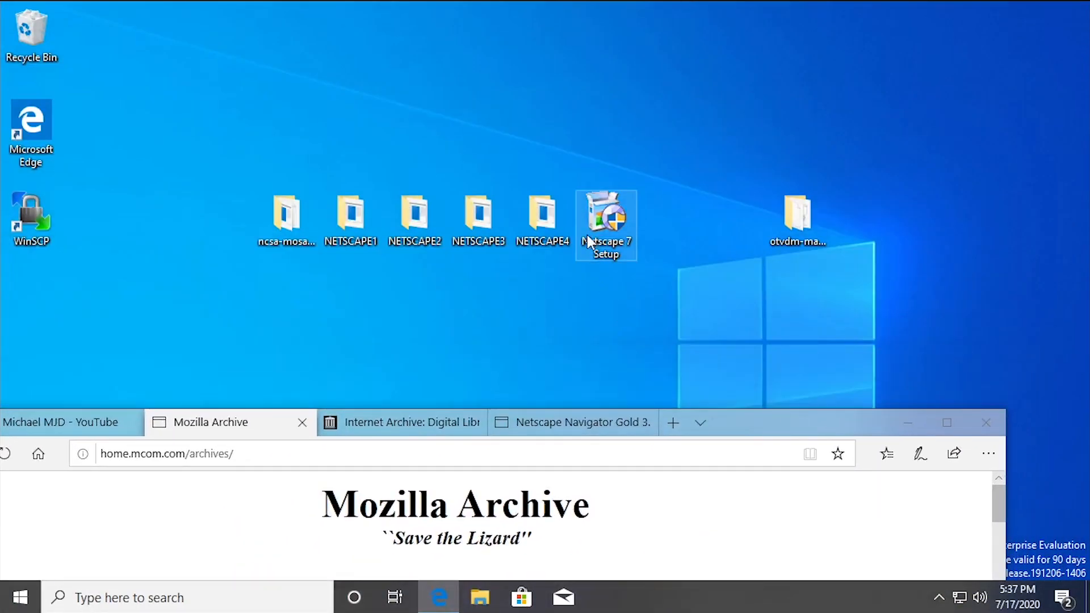
{"action": "double_click", "coordinate": [730, 420]}
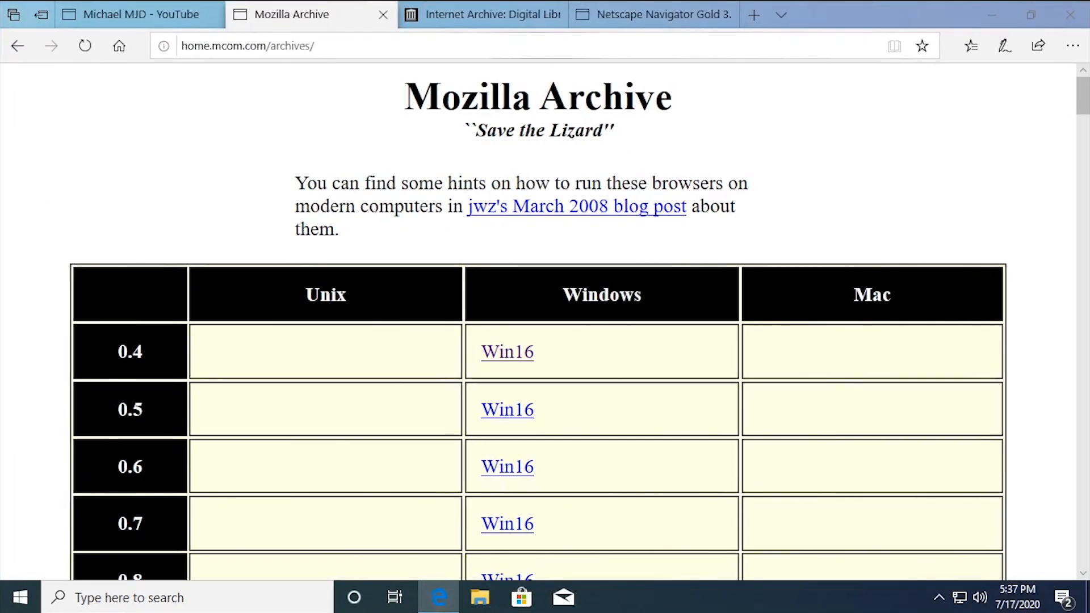
{"action": "left_click", "coordinate": [490, 24]}
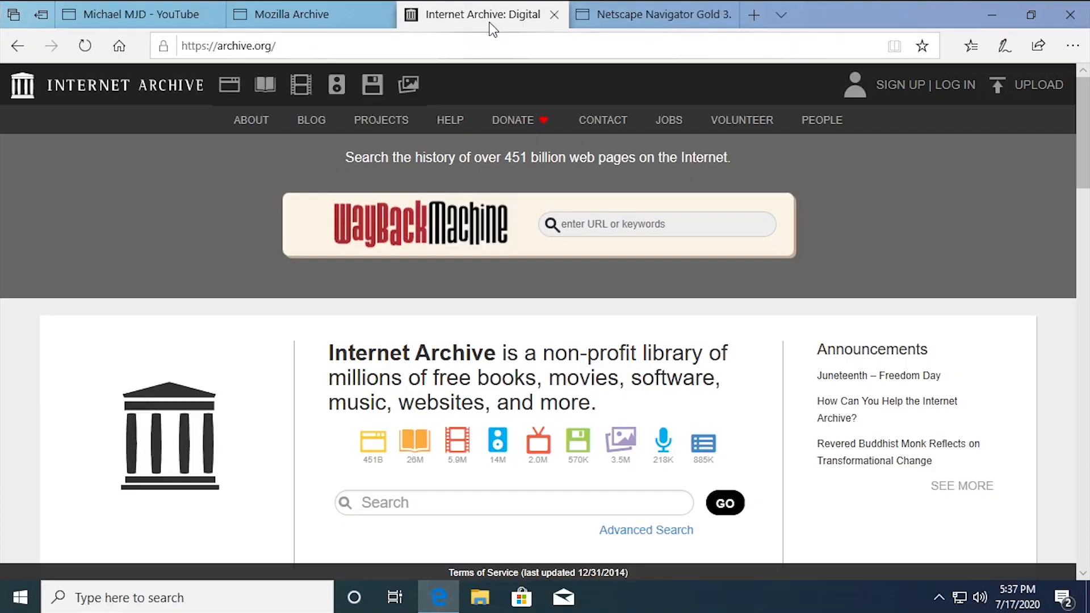
{"action": "left_click", "coordinate": [988, 16]}
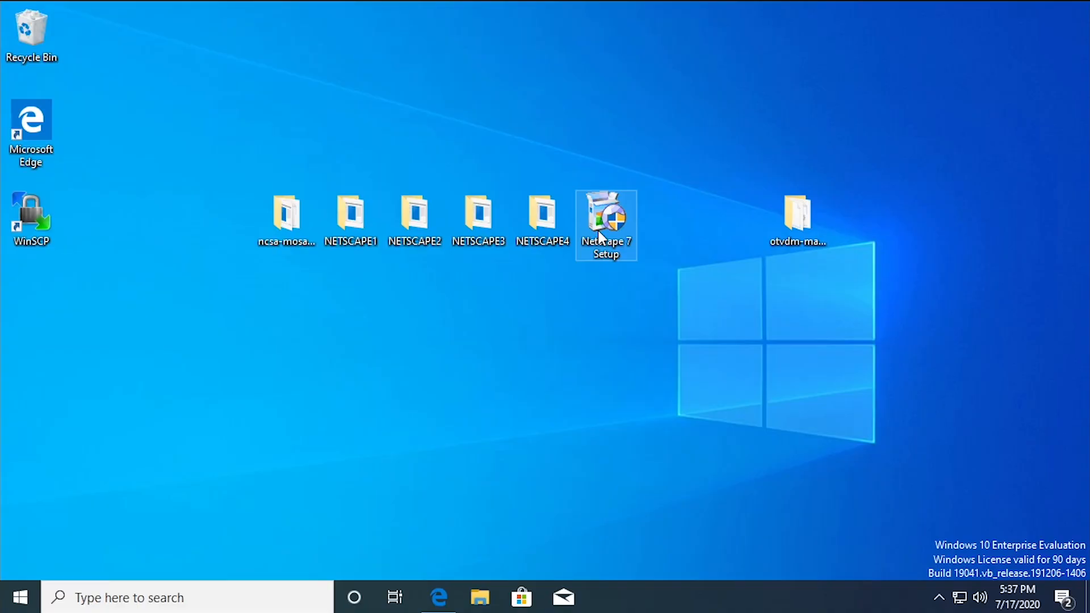
{"action": "left_click", "coordinate": [439, 598]}
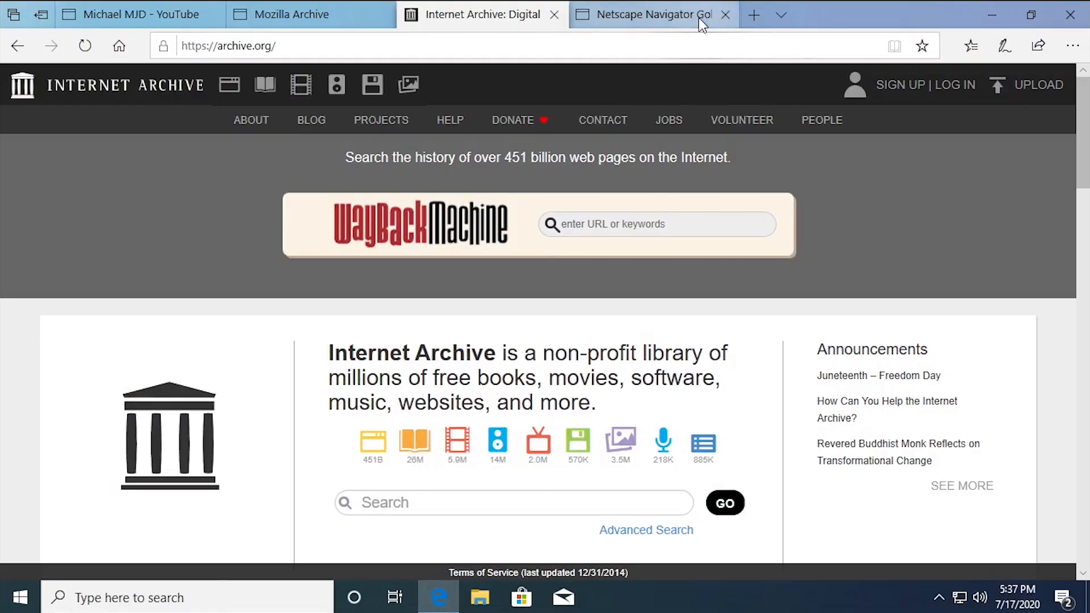
View the Version Guide from SillyDog701's Netscape Browser Archive and return to the archive's main page
{"action": "mouse_move", "coordinate": [700, 19]}
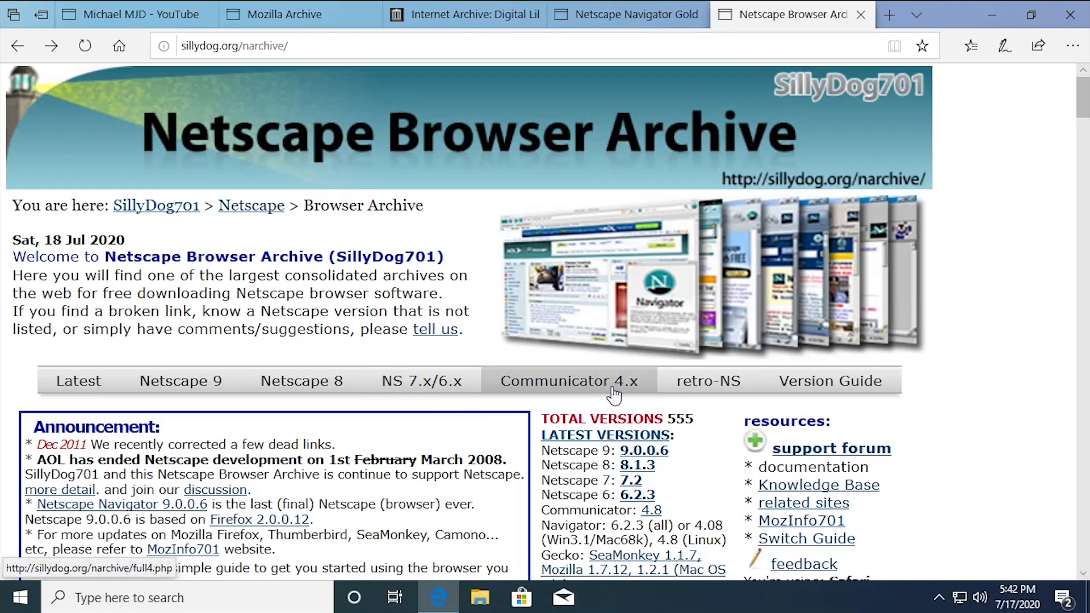
{"action": "left_click", "coordinate": [820, 391]}
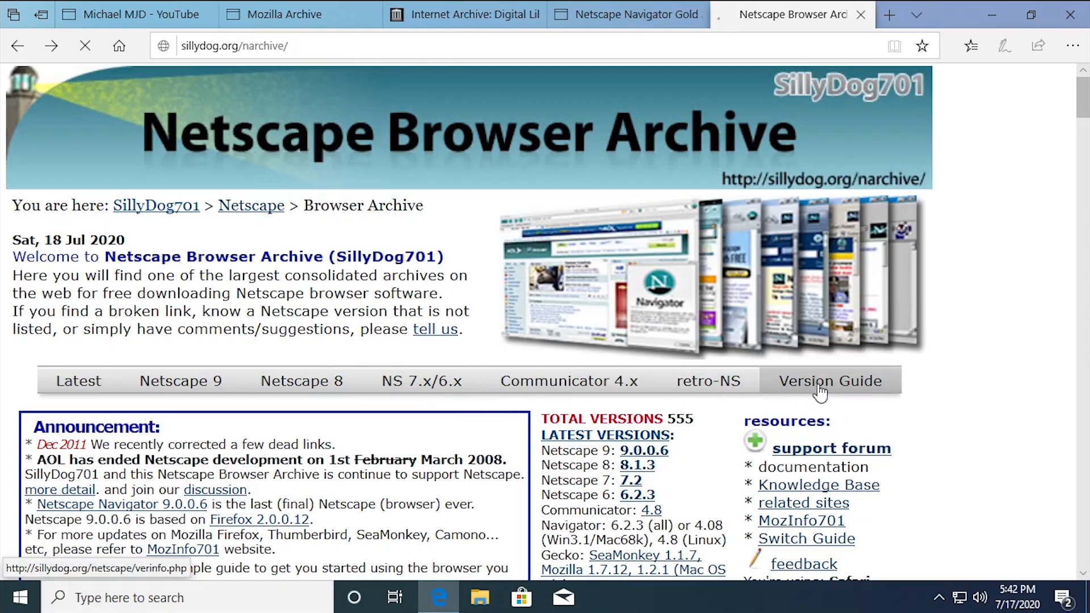
{"action": "scroll", "coordinate": [659, 420], "scroll_direction": "down", "scroll_amount": 10}
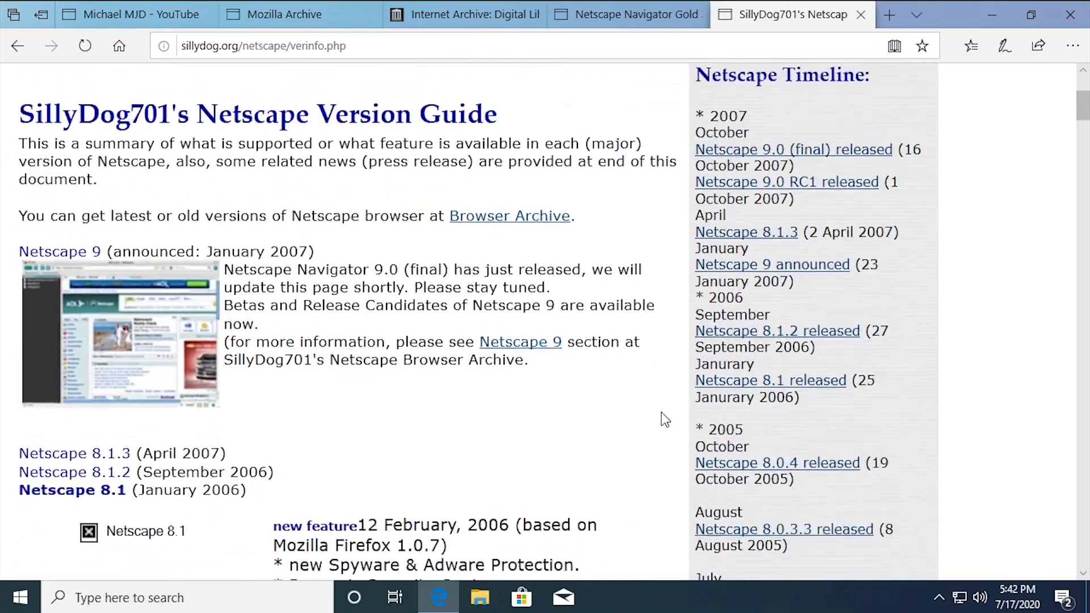
{"action": "left_click", "coordinate": [21, 47]}
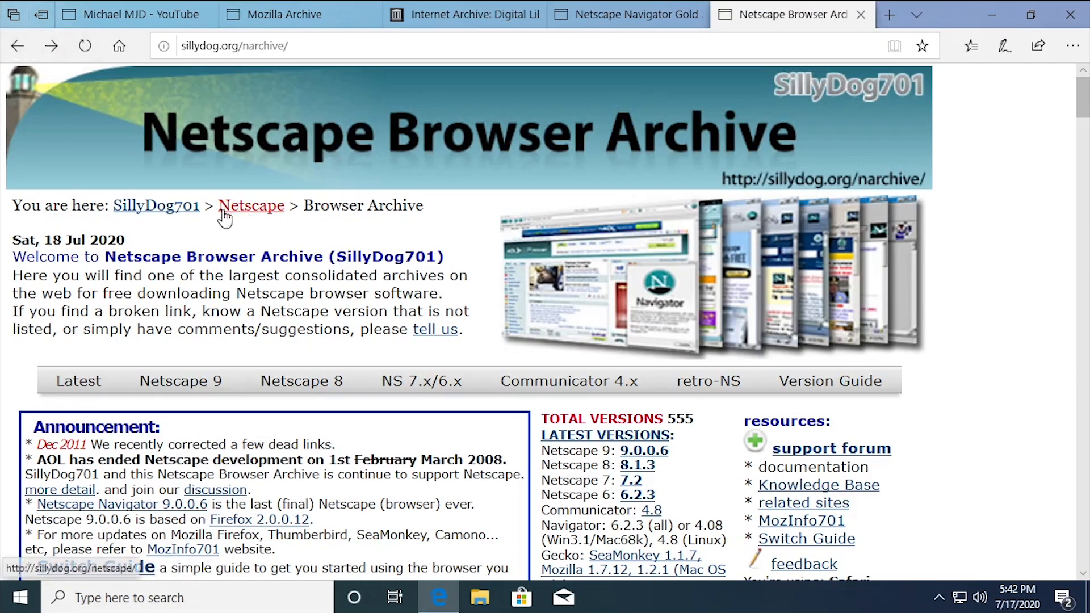
Try to download Netscape 8.1.3 for Windows from the SD701 mirror, and go back to the archive page
{"action": "scroll", "coordinate": [227, 245], "scroll_direction": "down", "scroll_amount": 12}
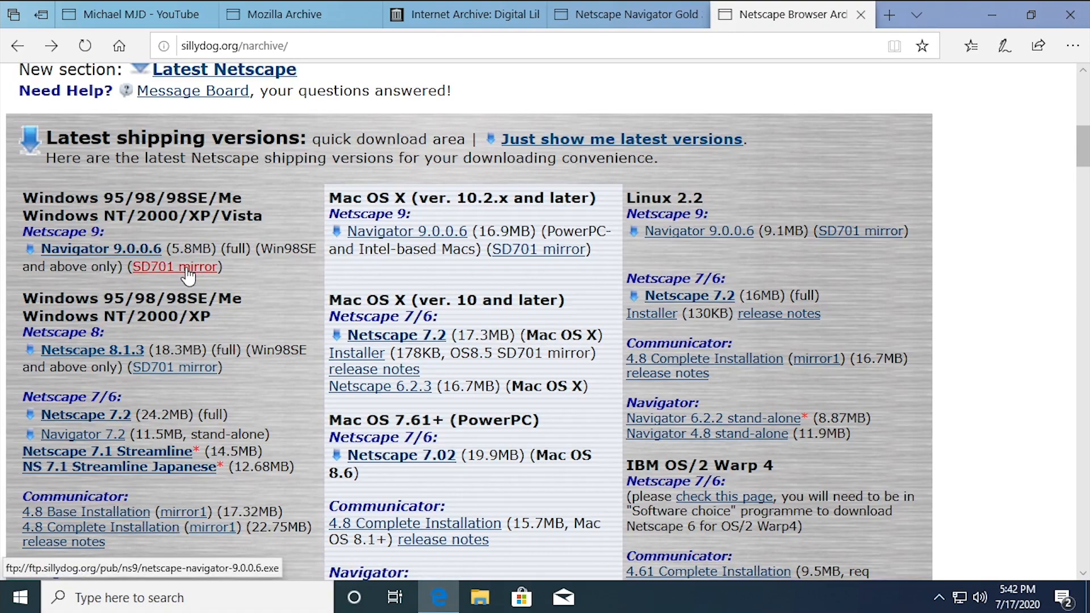
{"action": "left_click", "coordinate": [189, 374]}
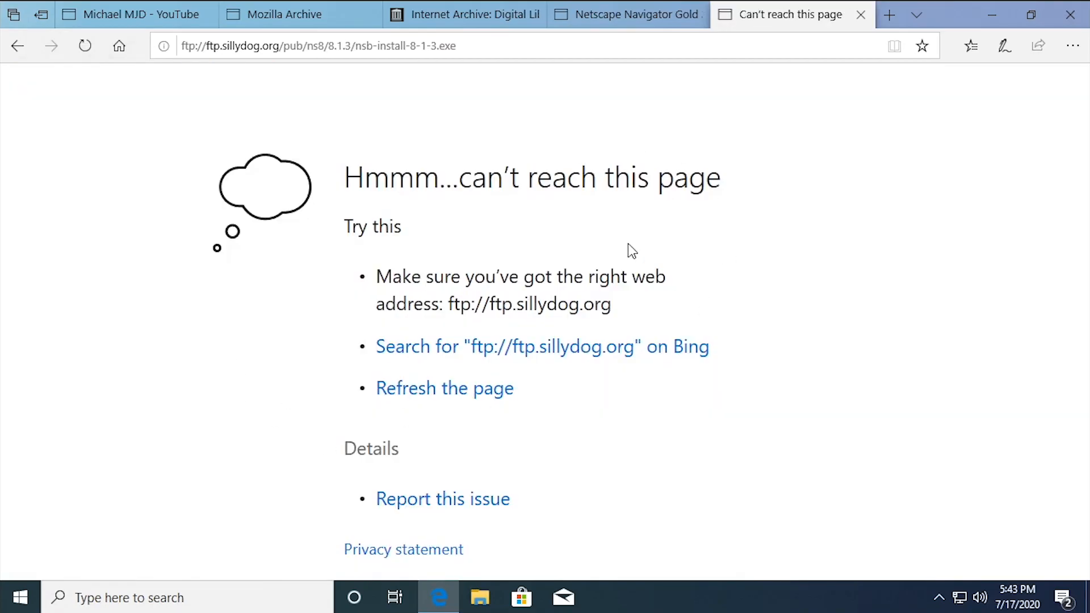
{"action": "left_click", "coordinate": [17, 45]}
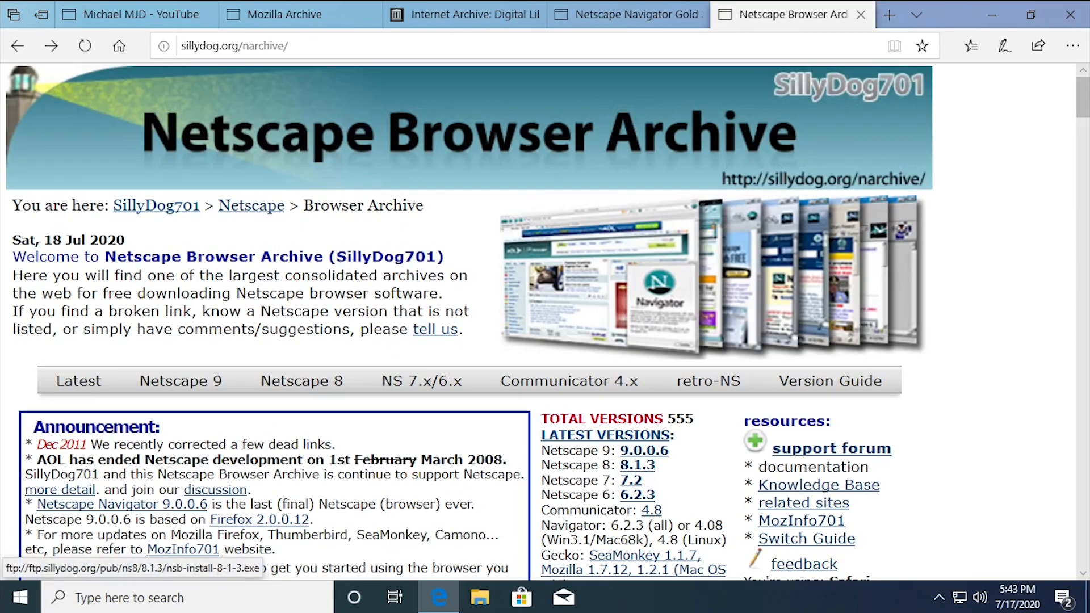
Examine the Windows downloads in the Mozilla Archive table, from the earliest Netscape releases through version 4.08
{"action": "left_click", "coordinate": [319, 20]}
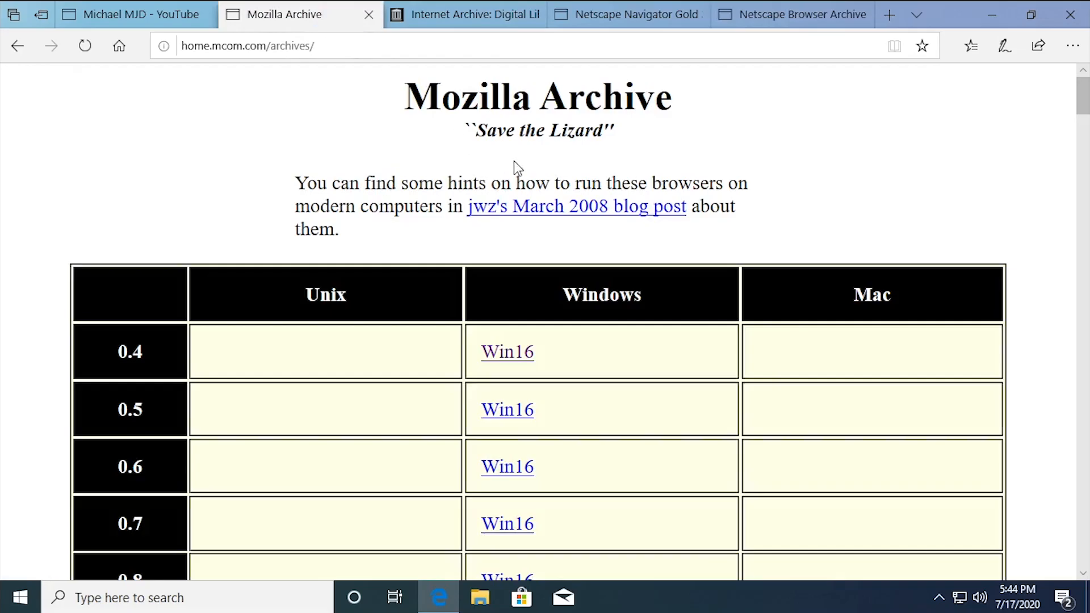
{"action": "scroll", "coordinate": [551, 193], "scroll_direction": "down", "scroll_amount": 10}
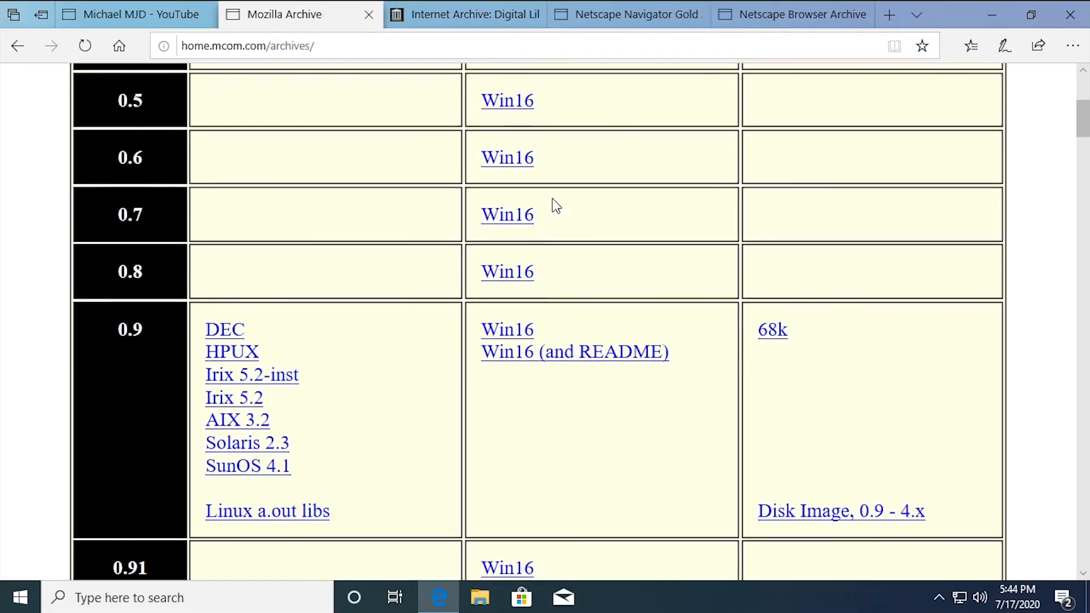
{"action": "scroll", "coordinate": [555, 214], "scroll_direction": "down", "scroll_amount": 12}
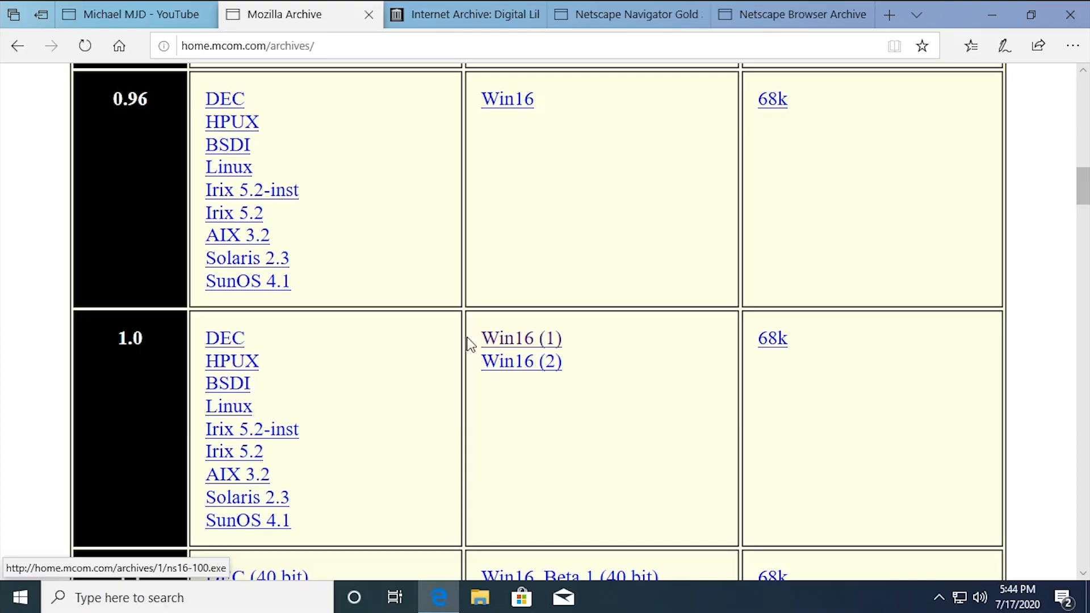
{"action": "scroll", "coordinate": [565, 369], "scroll_direction": "down", "scroll_amount": 3}
{"action": "scroll", "coordinate": [567, 352], "scroll_direction": "down", "scroll_amount": 5}
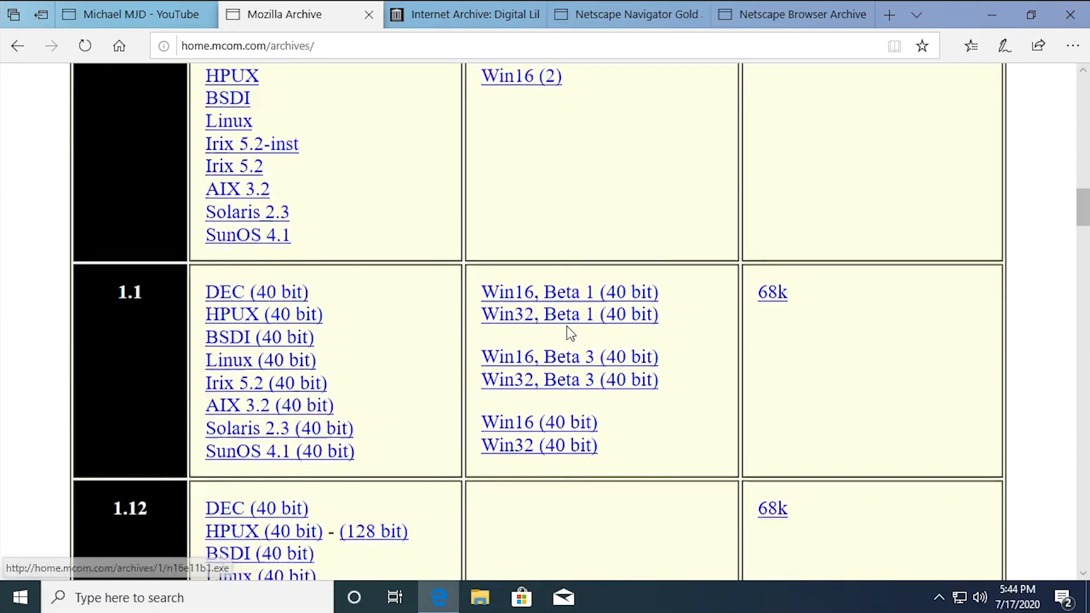
{"action": "scroll", "coordinate": [566, 333], "scroll_direction": "down", "scroll_amount": 7}
{"action": "scroll", "coordinate": [564, 334], "scroll_direction": "down", "scroll_amount": 10}
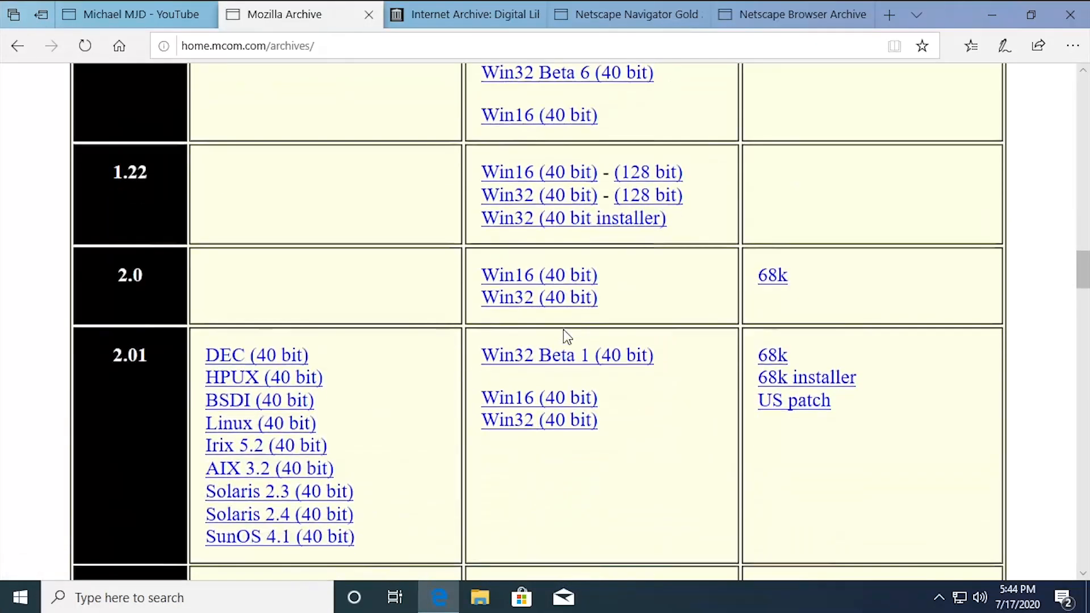
{"action": "scroll", "coordinate": [551, 318], "scroll_direction": "down", "scroll_amount": 1}
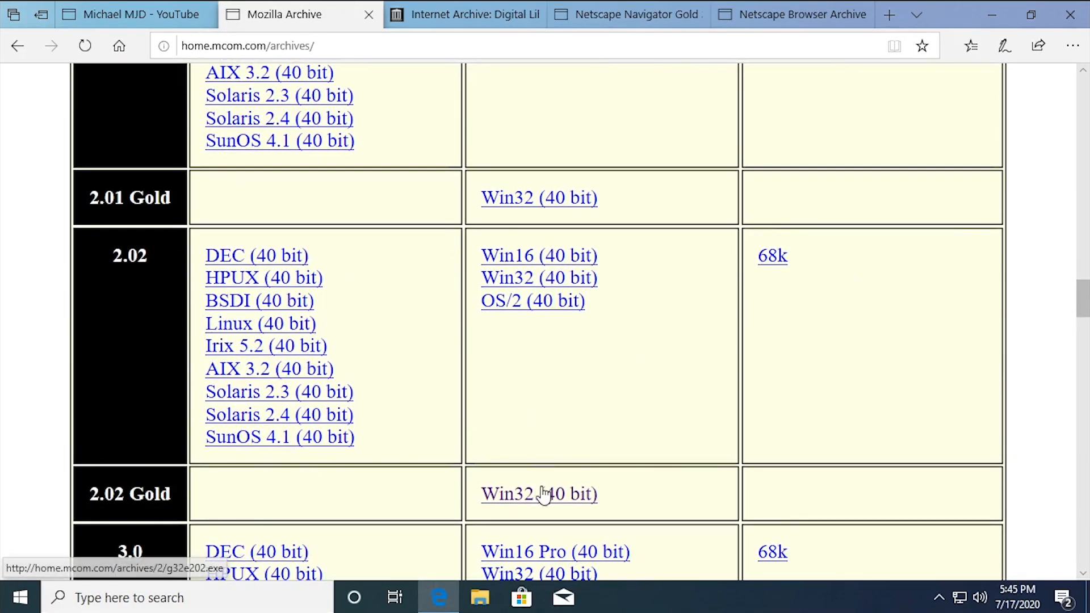
{"action": "scroll", "coordinate": [542, 417], "scroll_direction": "down", "scroll_amount": 1}
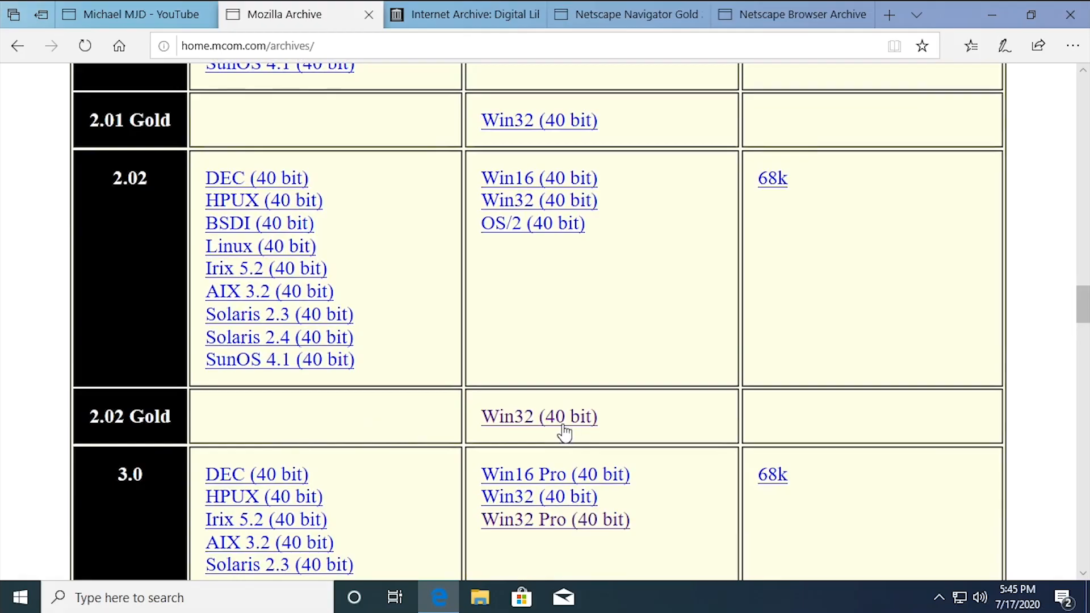
{"action": "scroll", "coordinate": [515, 430], "scroll_direction": "down", "scroll_amount": 8}
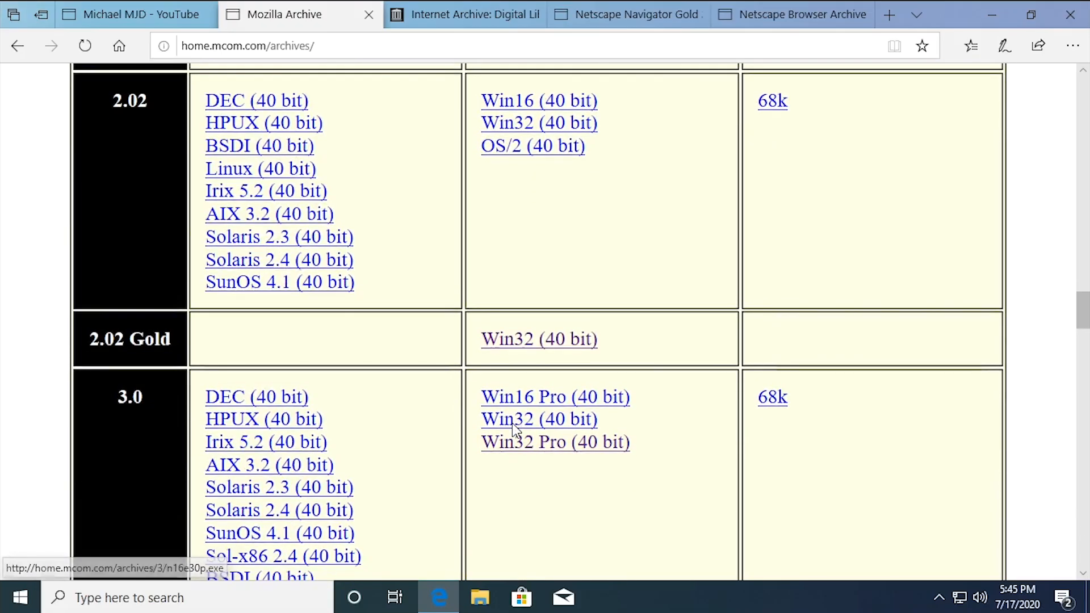
{"action": "scroll", "coordinate": [528, 436], "scroll_direction": "down", "scroll_amount": 12}
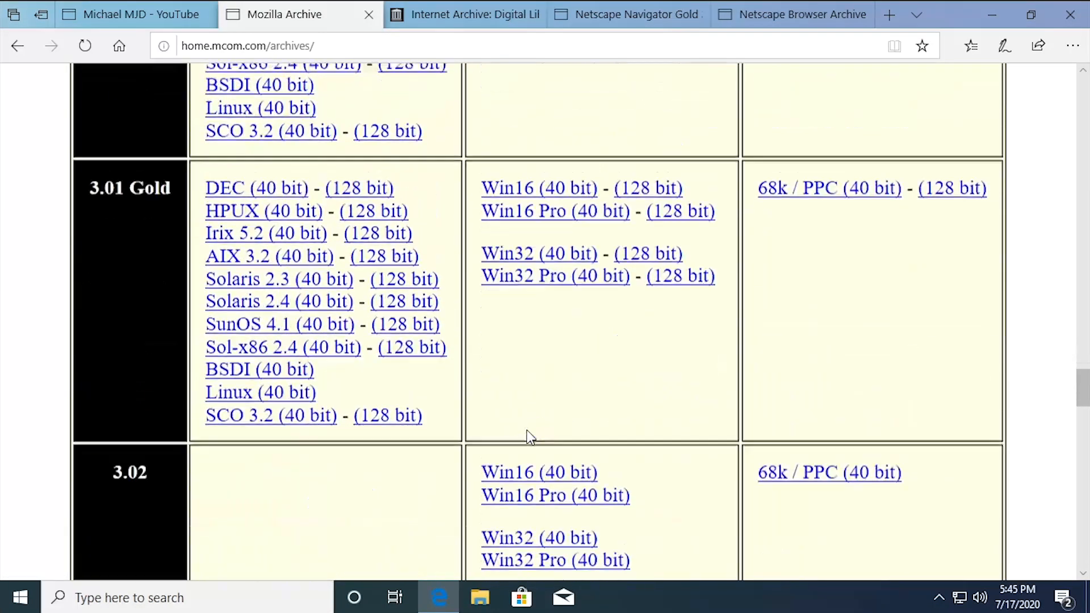
{"action": "scroll", "coordinate": [528, 437], "scroll_direction": "down", "scroll_amount": 9}
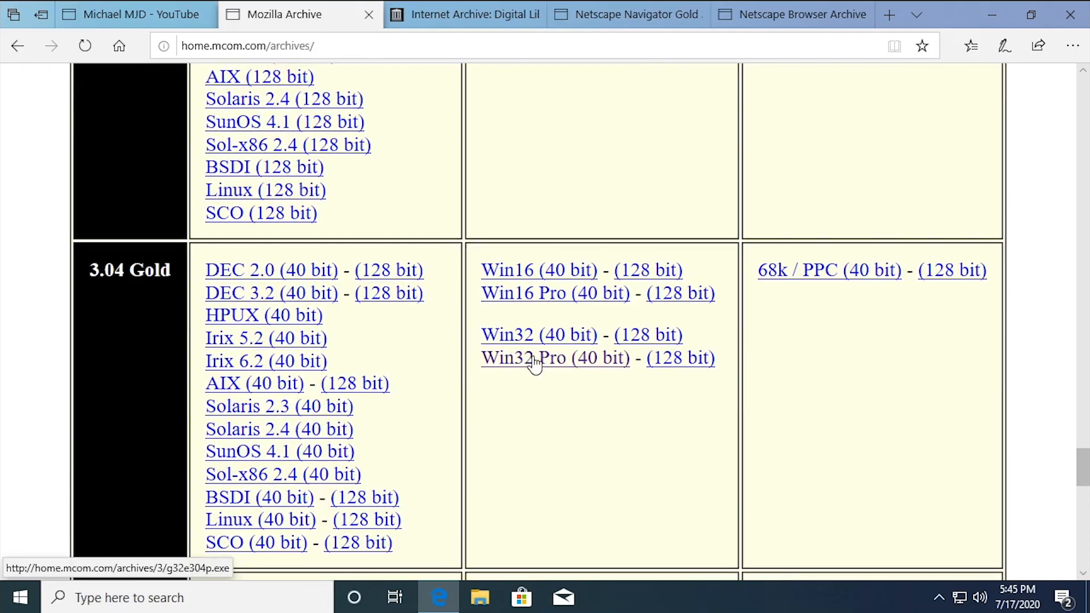
{"action": "scroll", "coordinate": [530, 363], "scroll_direction": "down", "scroll_amount": 5}
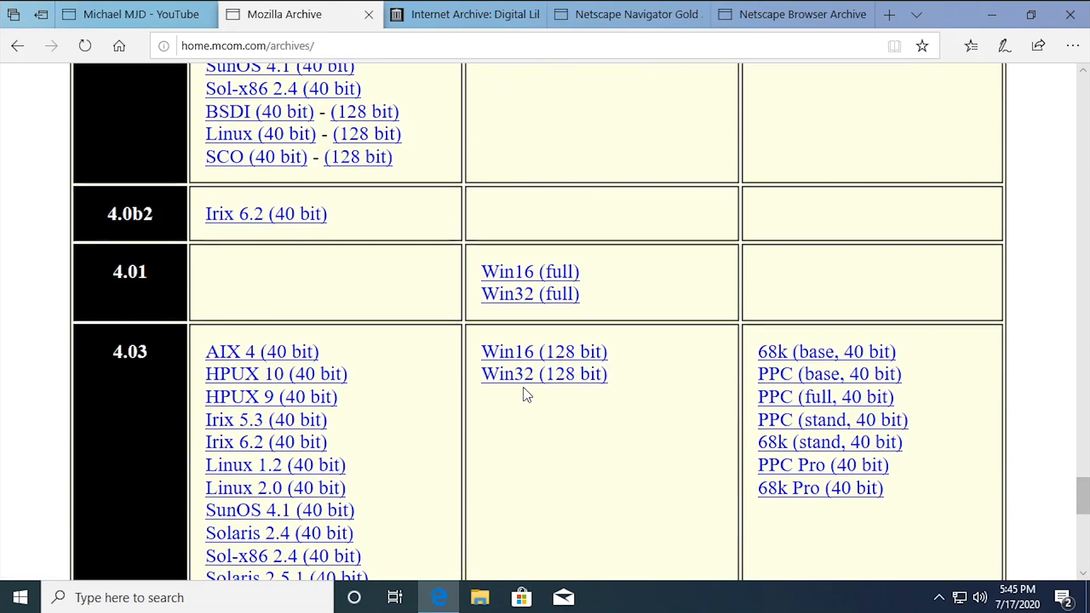
{"action": "scroll", "coordinate": [527, 395], "scroll_direction": "down", "scroll_amount": 6}
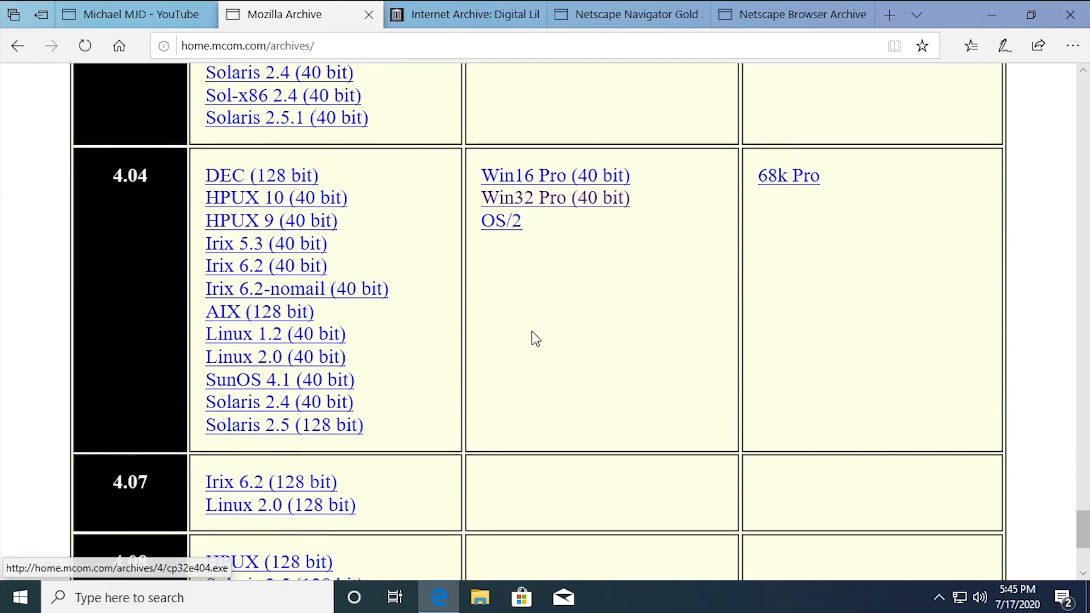
{"action": "scroll", "coordinate": [518, 451], "scroll_direction": "down", "scroll_amount": 2}
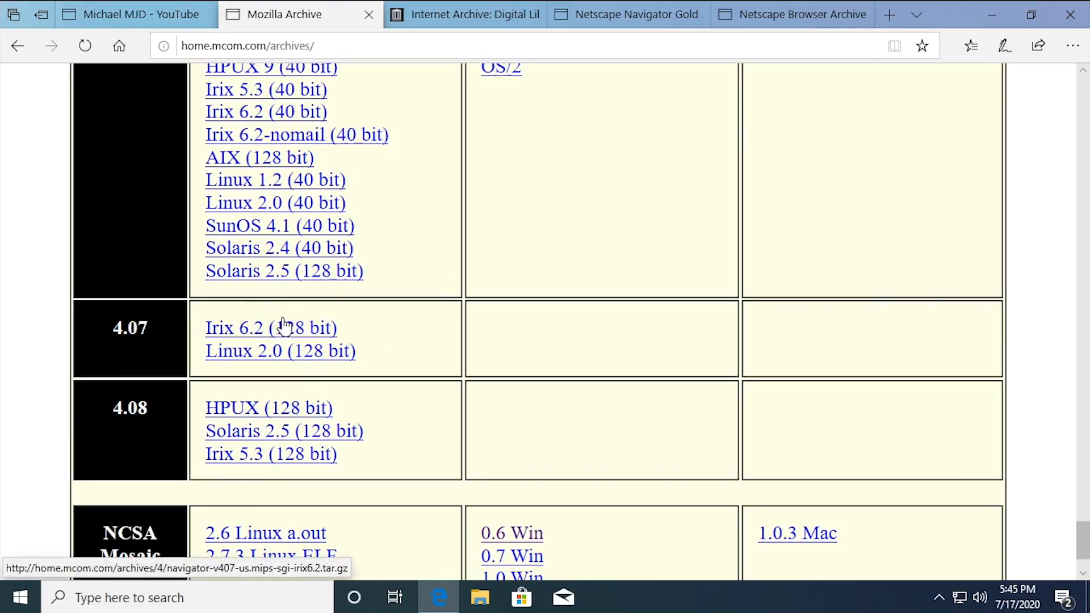
Examine the Windows downloads for Netscape 4.04 and NCSA Mosaic in the Mozilla Archive table
{"action": "scroll", "coordinate": [568, 307], "scroll_direction": "up", "scroll_amount": 2}
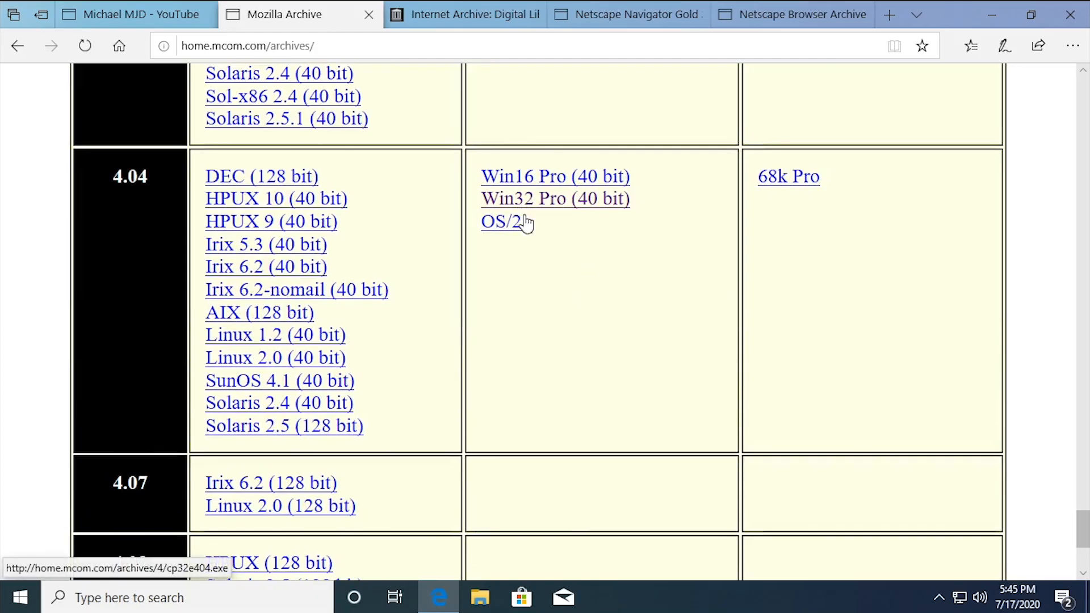
{"action": "scroll", "coordinate": [568, 347], "scroll_direction": "up", "scroll_amount": 2}
{"action": "scroll", "coordinate": [568, 348], "scroll_direction": "down", "scroll_amount": 3}
{"action": "scroll", "coordinate": [568, 348], "scroll_direction": "up", "scroll_amount": 2}
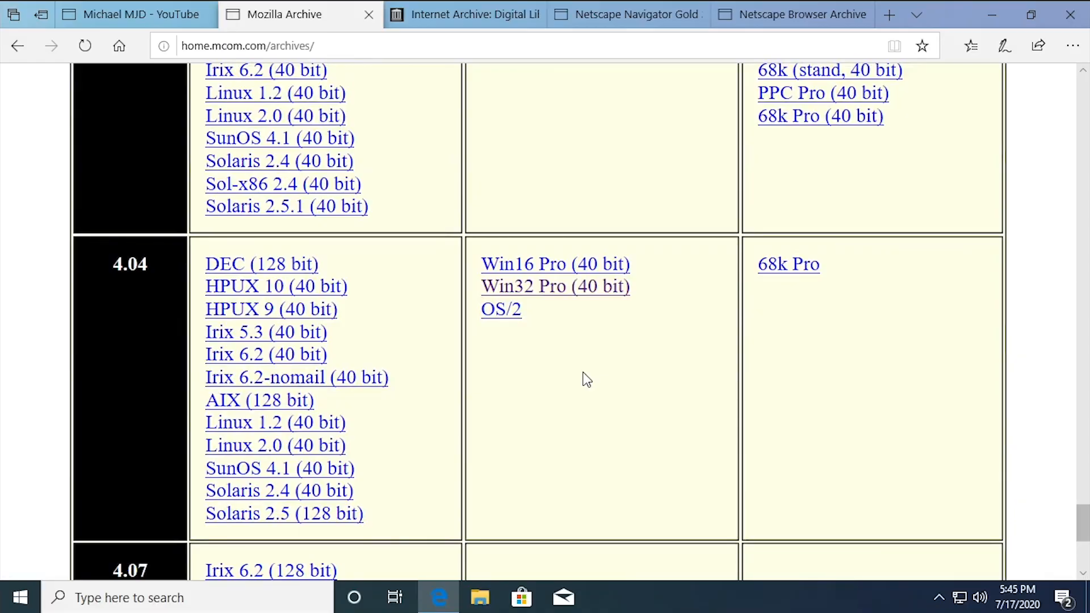
{"action": "scroll", "coordinate": [542, 222], "scroll_direction": "down", "scroll_amount": 4}
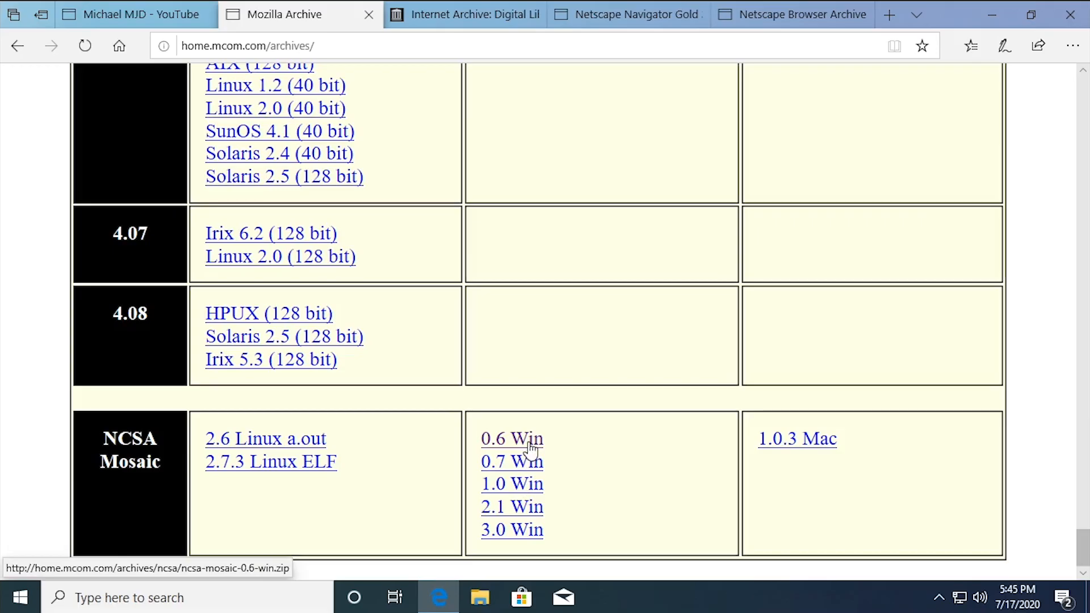
{"action": "scroll", "coordinate": [529, 449], "scroll_direction": "up", "scroll_amount": 15}
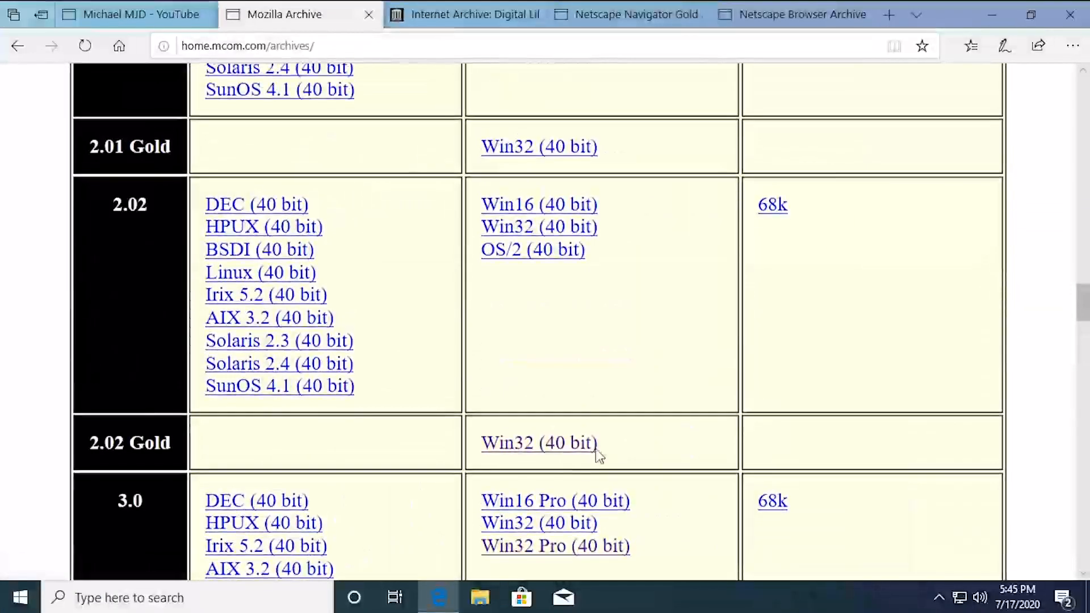
Launch Netscape 7 Setup from the desktop and allow it to make changes to the device
{"action": "left_click", "coordinate": [993, 16]}
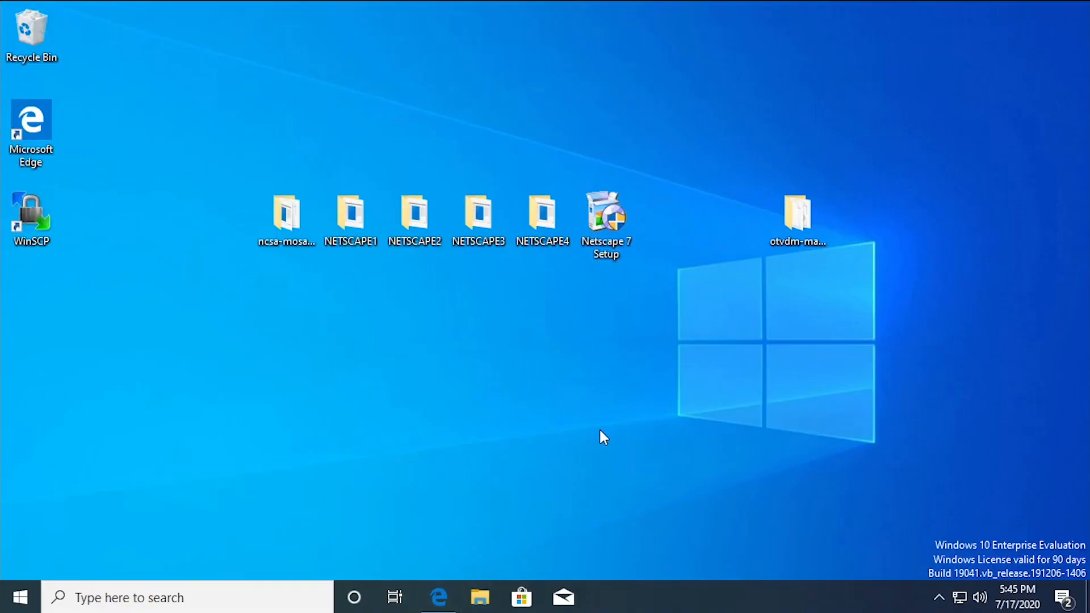
{"action": "double_click", "coordinate": [615, 222]}
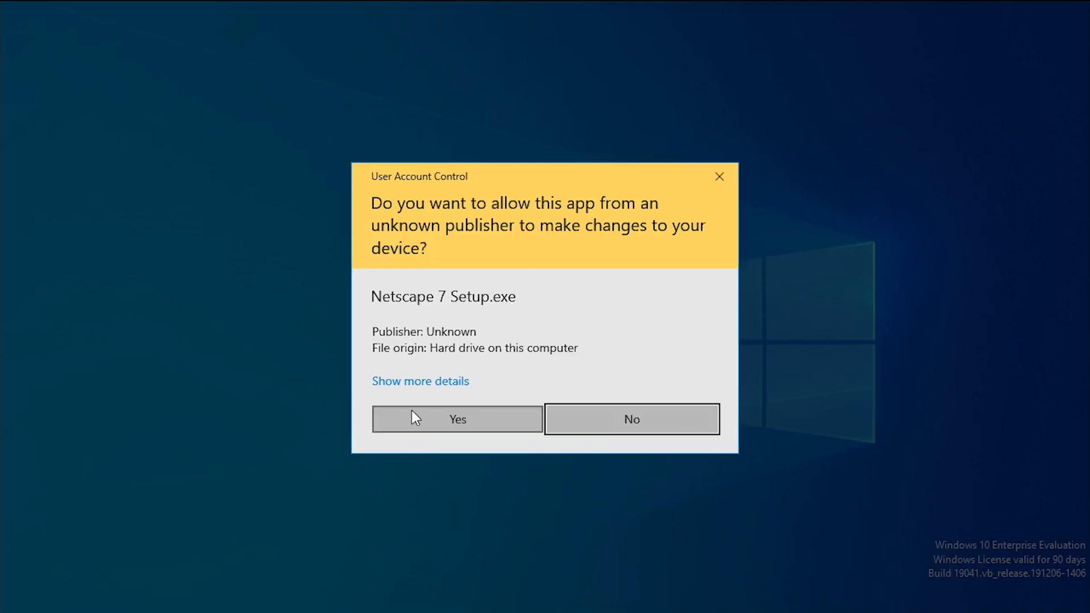
{"action": "left_click", "coordinate": [411, 410]}
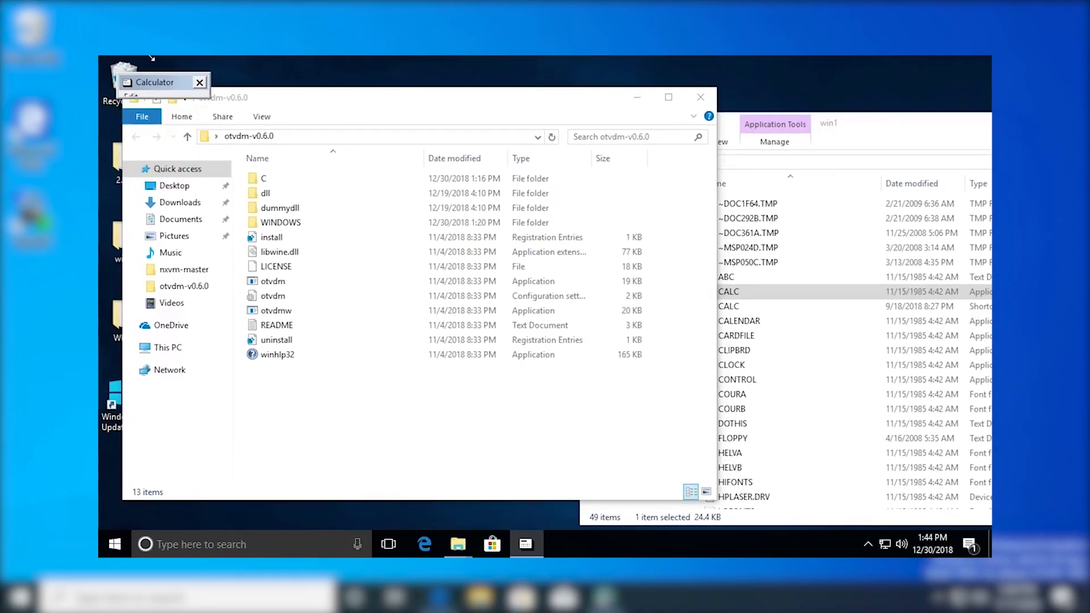
{"action": "left_click_drag", "start_coordinate": [624, 489], "coordinate": [941, 505]}
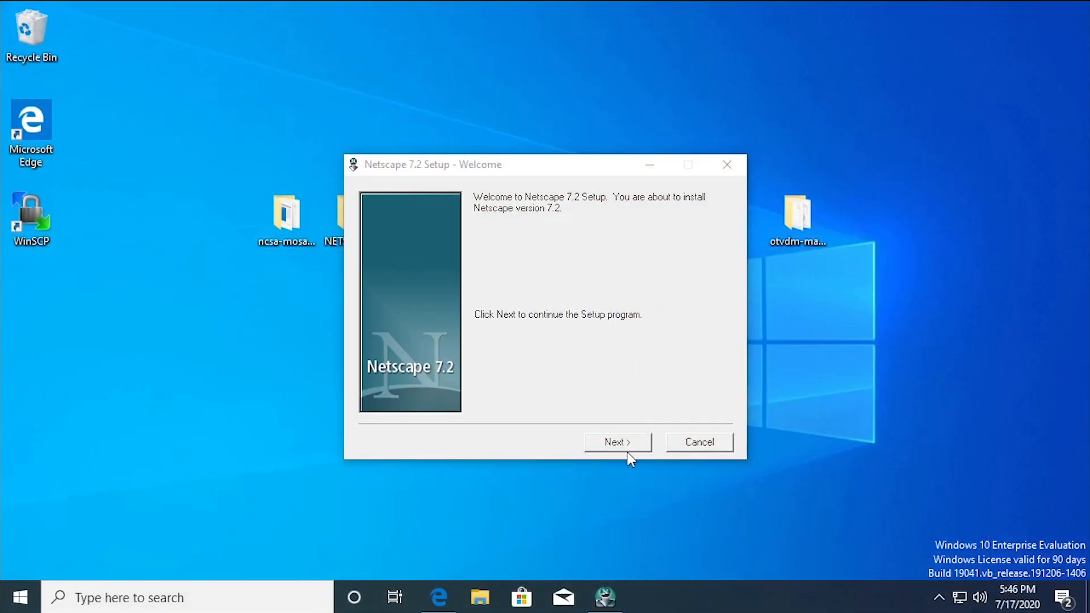
Accept the Netscape 7.2 license and start a Full installation without Quick Launch, keeping Netscape.com as the home page
{"action": "left_click", "coordinate": [623, 444]}
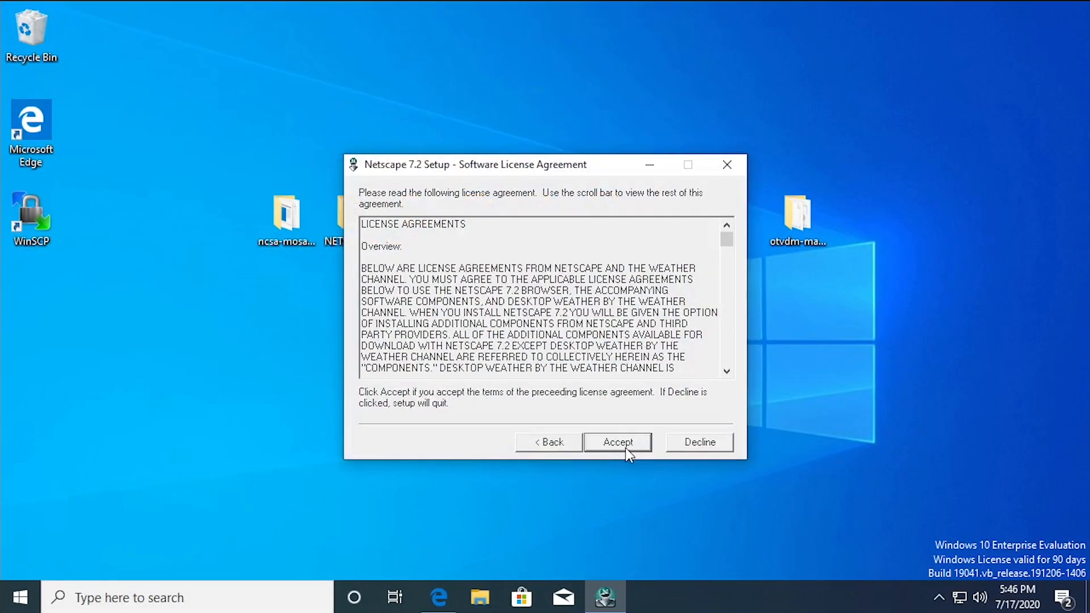
{"action": "left_click", "coordinate": [619, 442]}
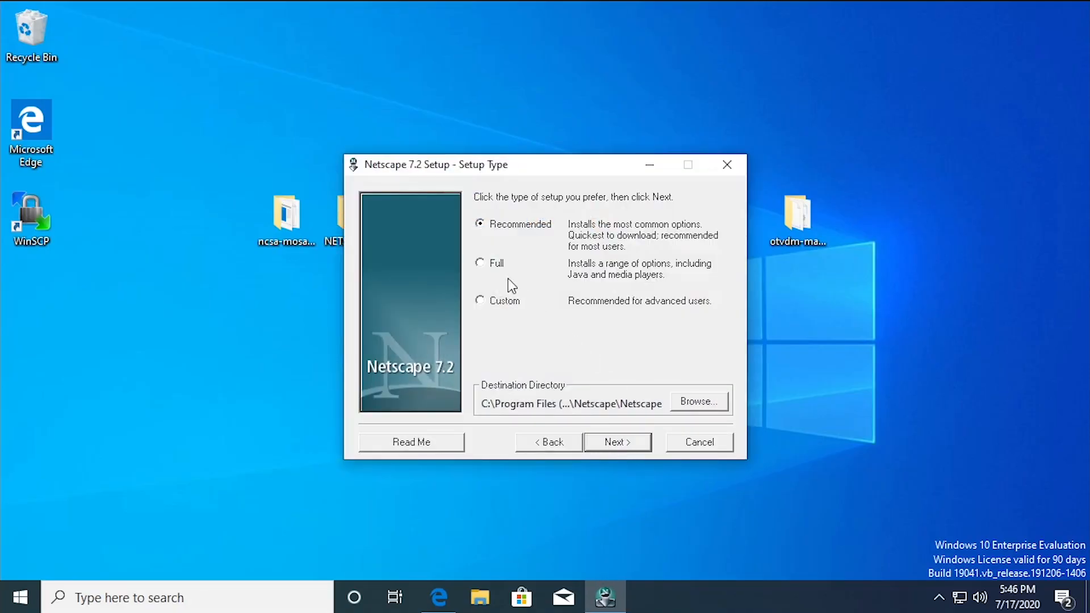
{"action": "left_click", "coordinate": [492, 264]}
{"action": "left_click", "coordinate": [609, 439]}
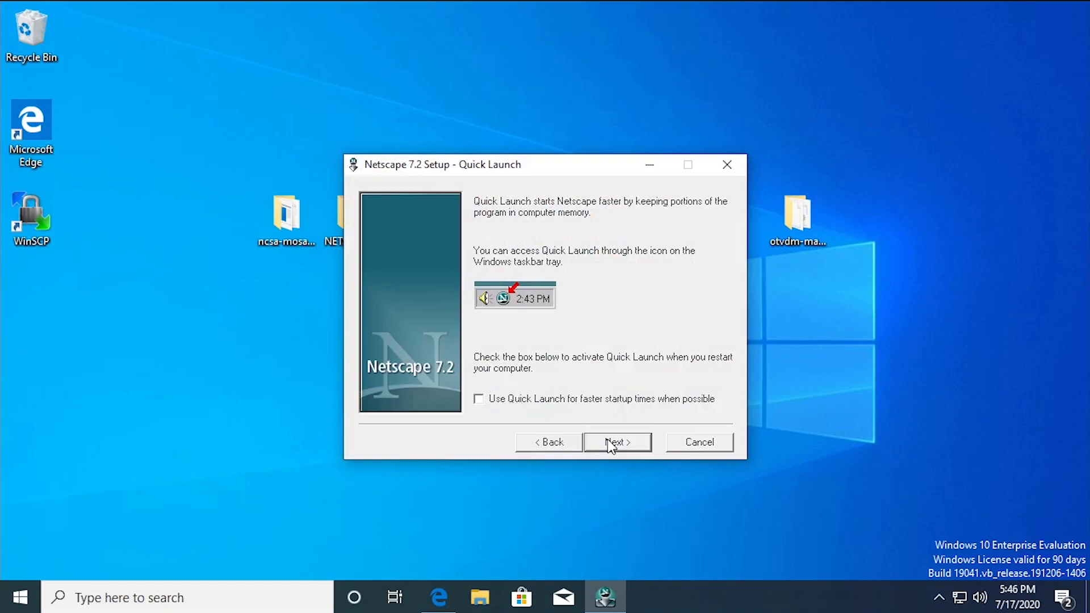
{"action": "left_click", "coordinate": [611, 441]}
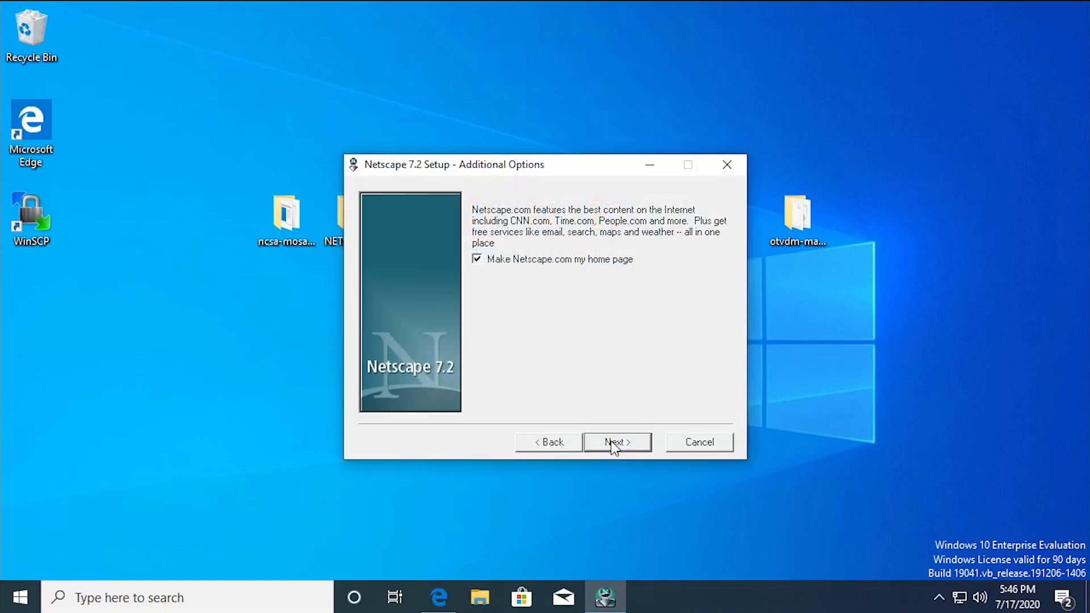
{"action": "left_click", "coordinate": [525, 260]}
{"action": "left_click", "coordinate": [501, 263]}
{"action": "left_click", "coordinate": [617, 443]}
{"action": "left_click", "coordinate": [613, 438]}
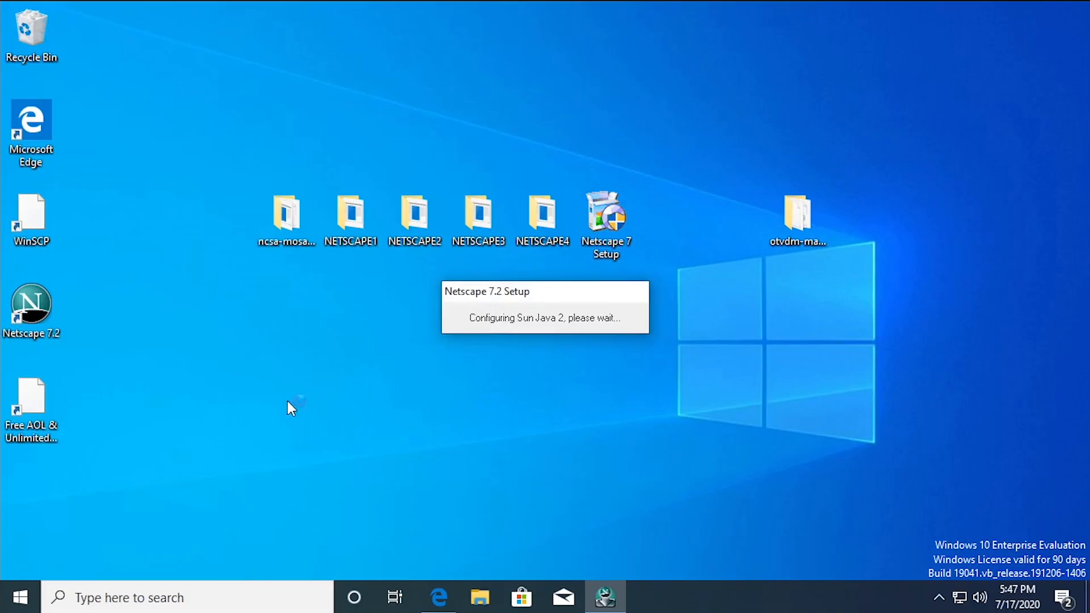
Try opening the Free AOL & Unlimited Internet shortcut on the desktop
{"action": "double_click", "coordinate": [46, 410]}
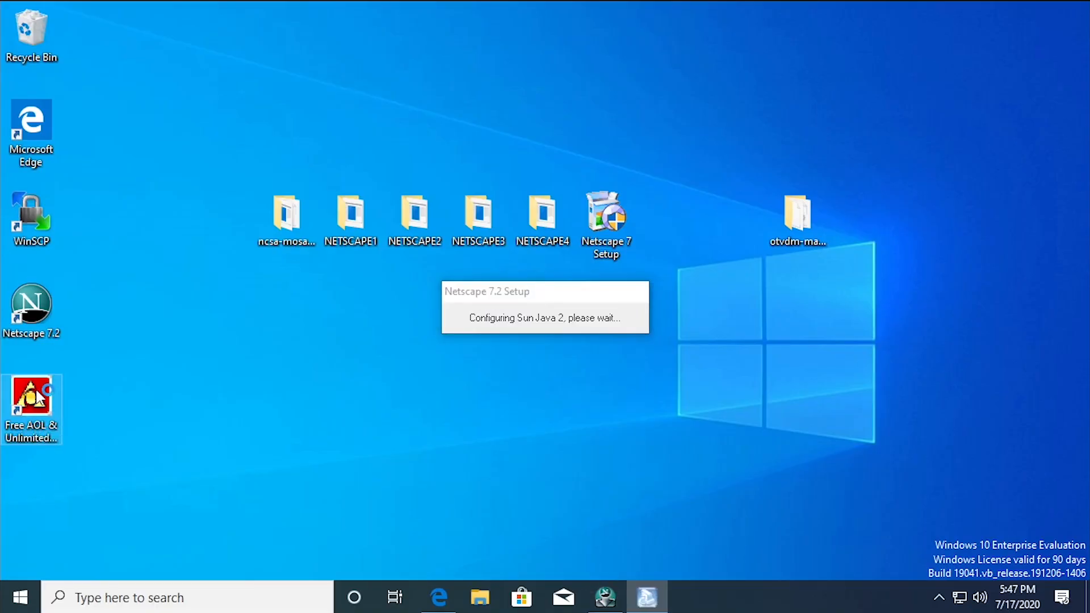
{"action": "left_click", "coordinate": [131, 429]}
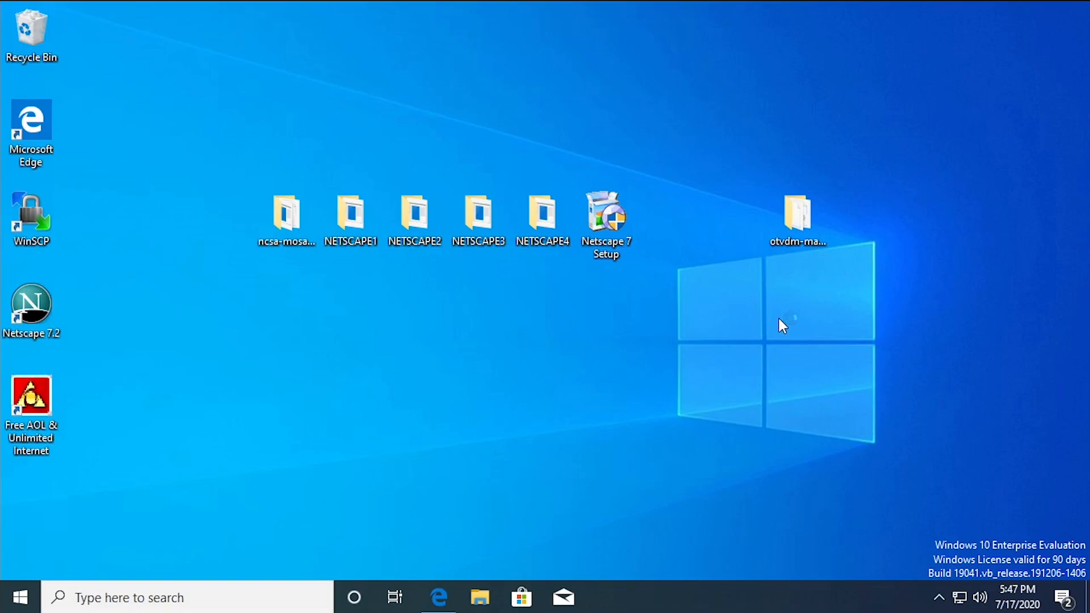
{"action": "left_click_drag", "start_coordinate": [223, 520], "coordinate": [208, 470]}
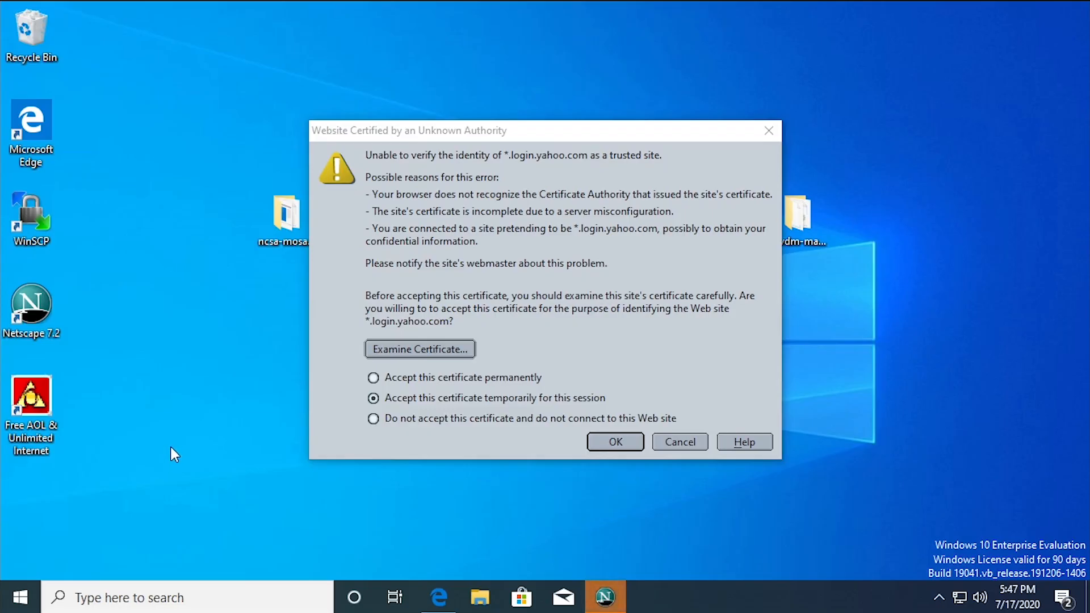
Accept the Yahoo site certificates temporarily for this session and make Netscape 7.2 the default browser
{"action": "left_click", "coordinate": [547, 305]}
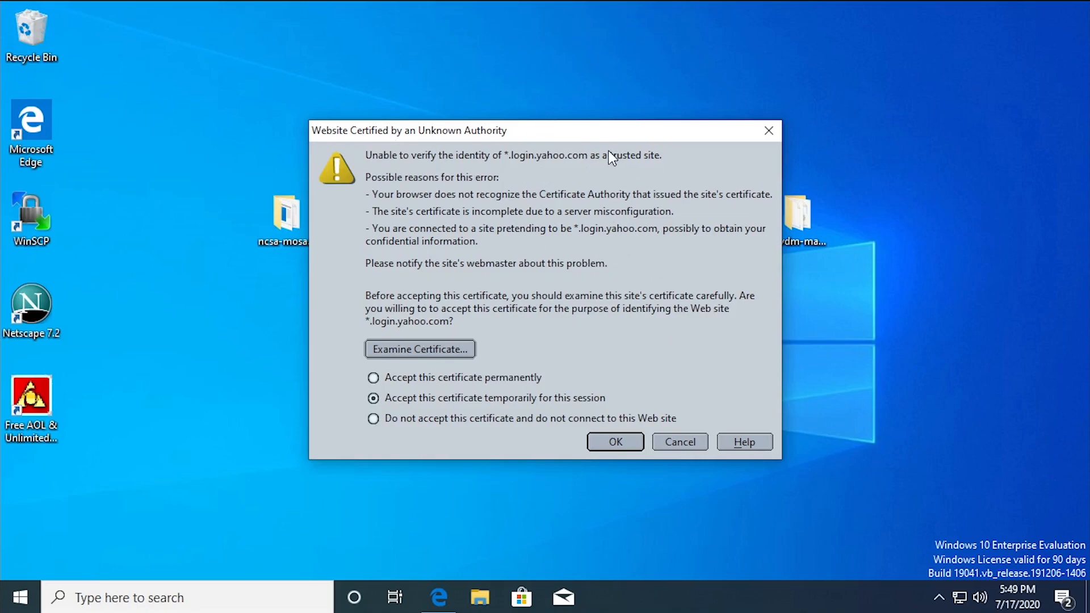
{"action": "left_click", "coordinate": [625, 441]}
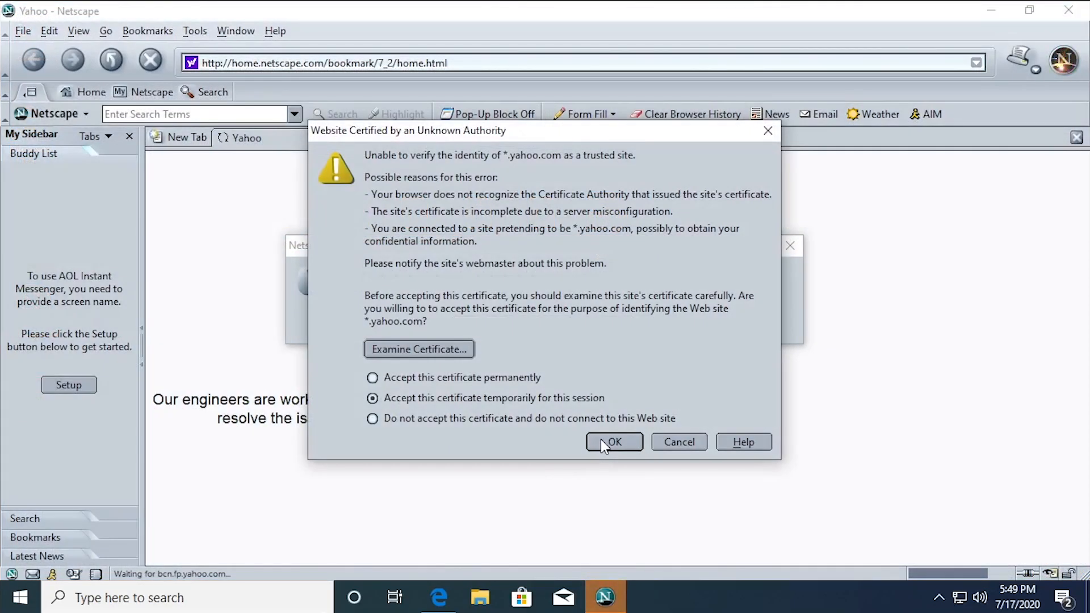
{"action": "left_click", "coordinate": [602, 440]}
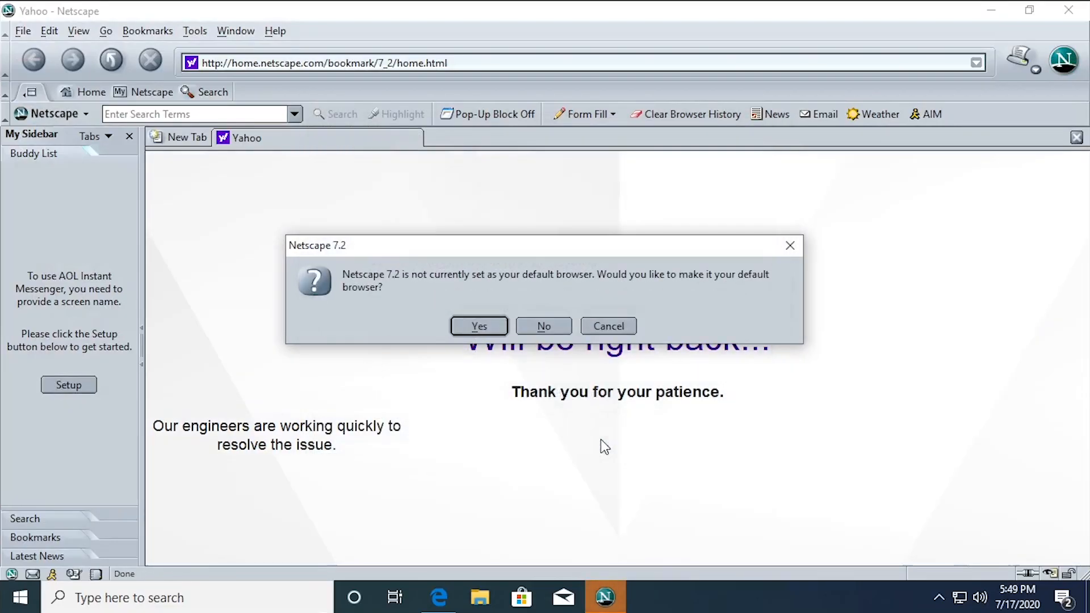
{"action": "left_click_drag", "start_coordinate": [528, 251], "coordinate": [544, 281]}
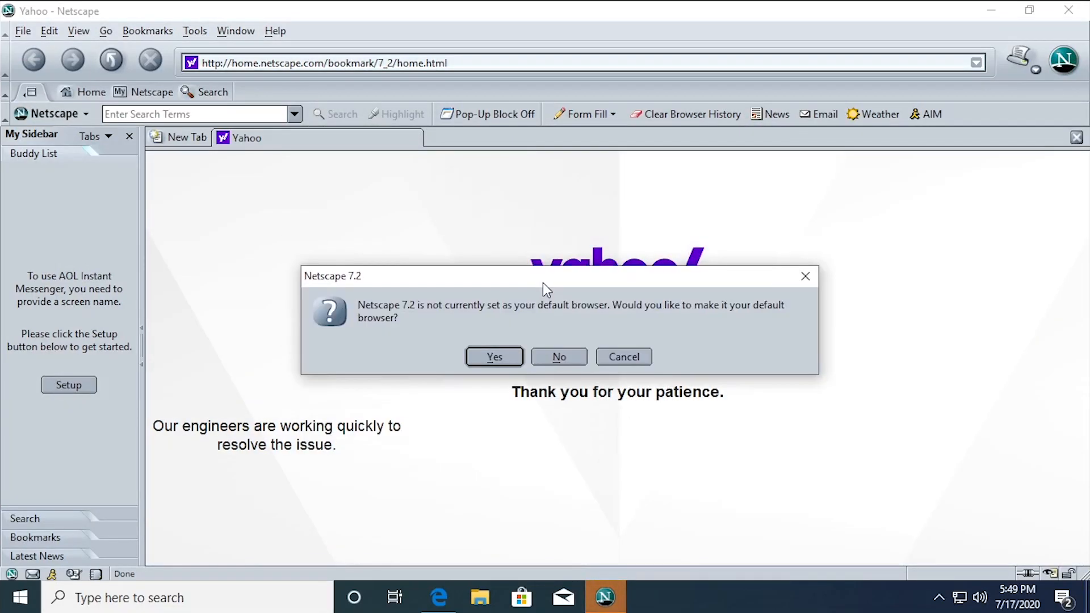
{"action": "left_click", "coordinate": [492, 360]}
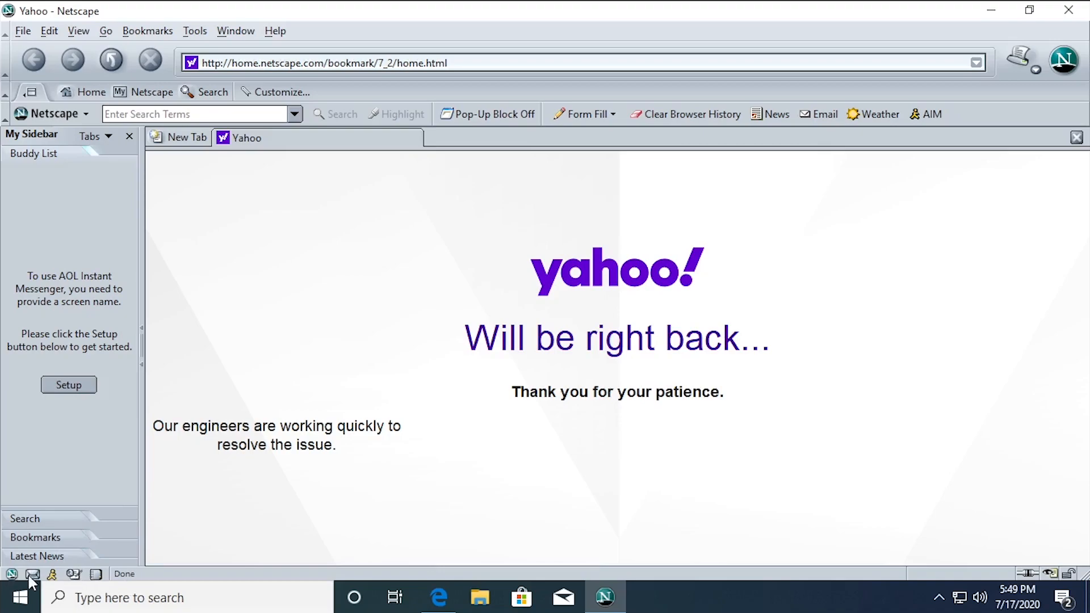
Open AOL Instant Messenger from Netscape, look over its Buddy List registration window, and close it
{"action": "left_click", "coordinate": [236, 32]}
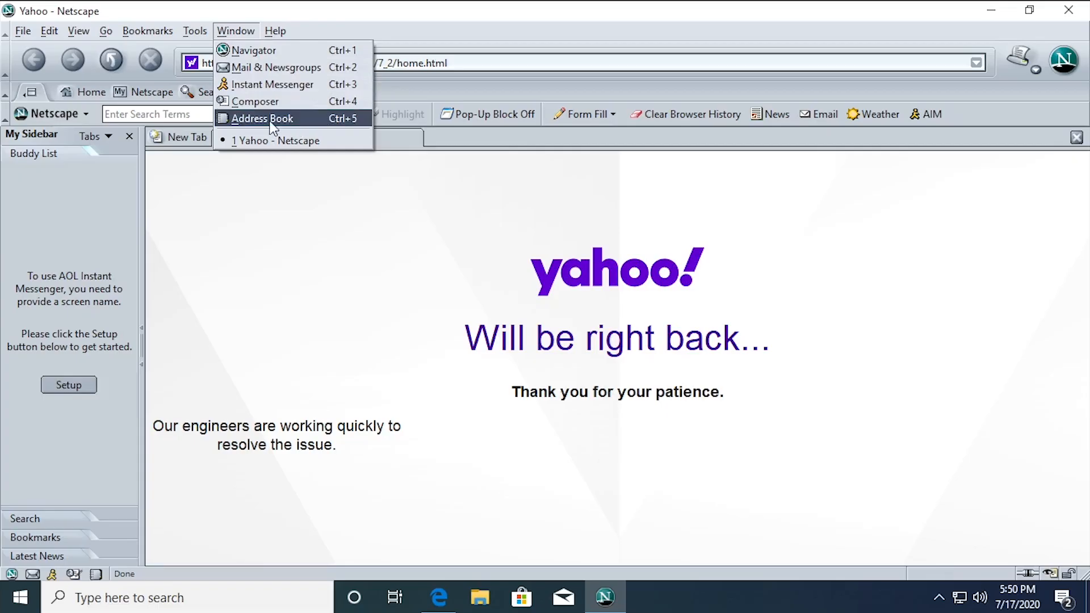
{"action": "left_click", "coordinate": [230, 88]}
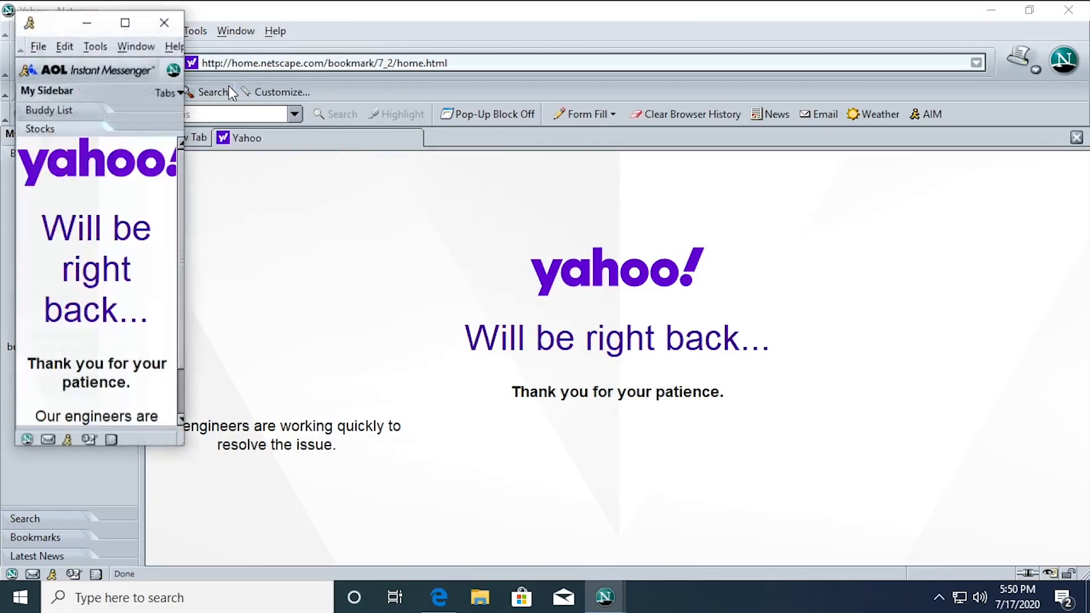
{"action": "left_click_drag", "start_coordinate": [53, 24], "coordinate": [222, 99]}
{"action": "left_click_drag", "start_coordinate": [356, 248], "coordinate": [433, 280]}
{"action": "left_click_drag", "start_coordinate": [248, 96], "coordinate": [441, 101]}
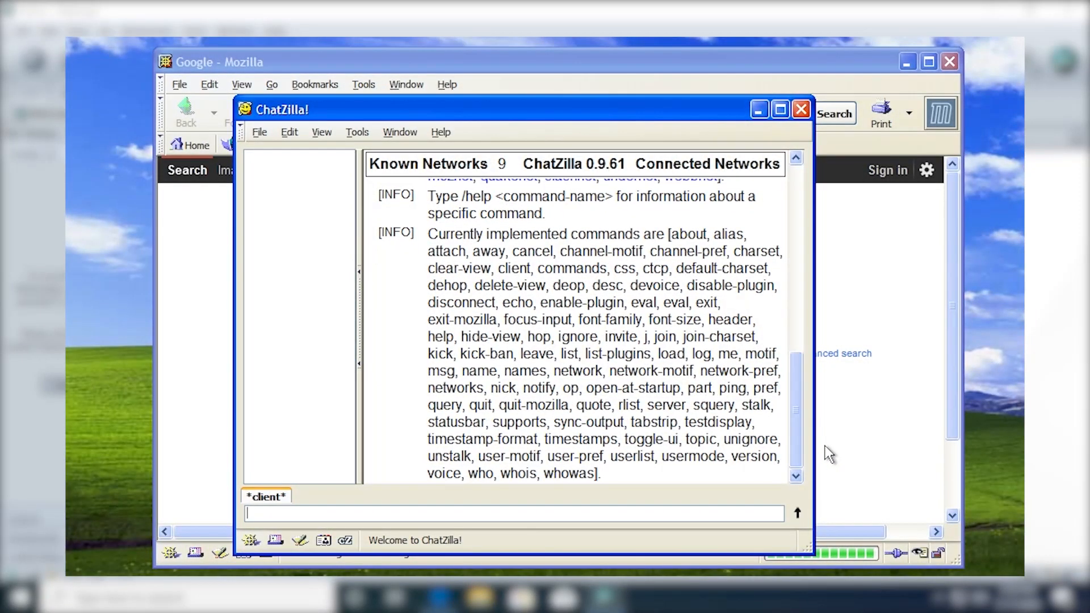
{"action": "left_click", "coordinate": [801, 109]}
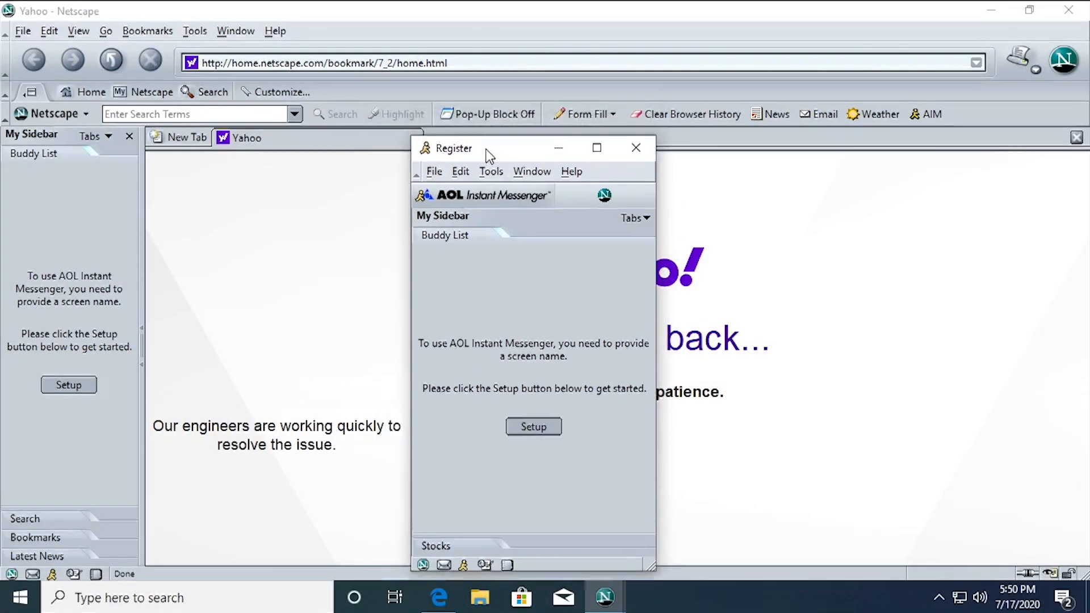
{"action": "left_click_drag", "start_coordinate": [583, 153], "coordinate": [505, 110]}
{"action": "left_click", "coordinate": [549, 109]}
Open Netscape Composer and enter the text "Hello world!" on the blank page
{"action": "left_click", "coordinate": [235, 31]}
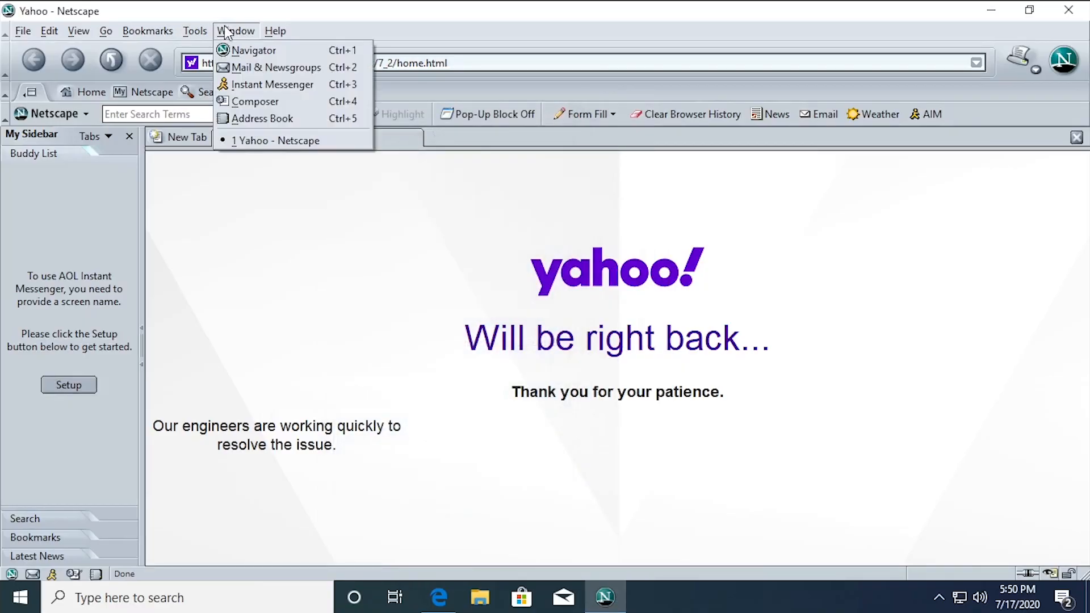
{"action": "left_click", "coordinate": [255, 103]}
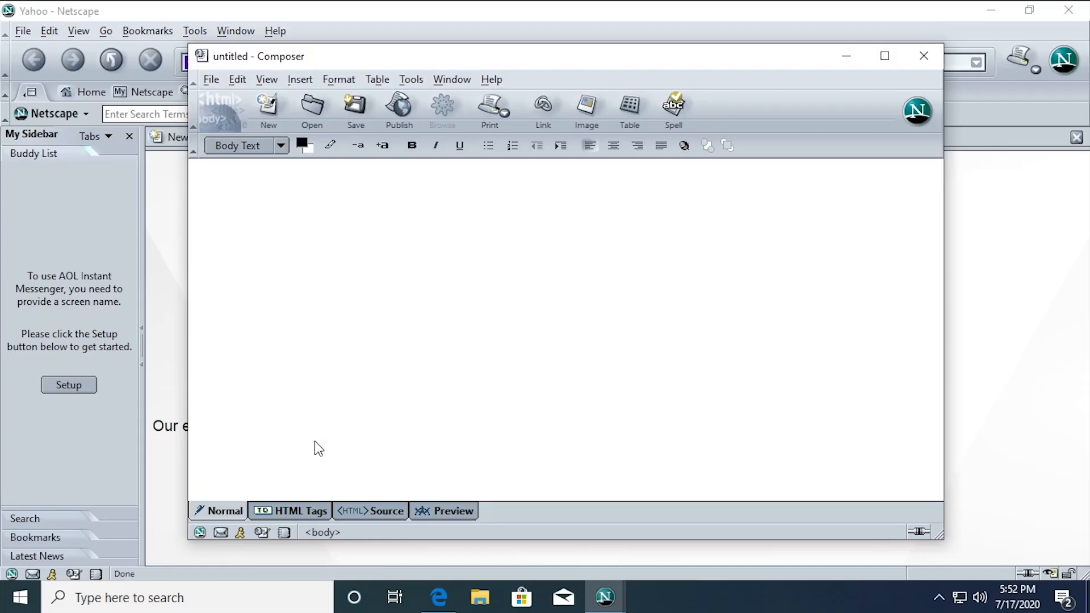
{"action": "type", "text": "Hello world!"}
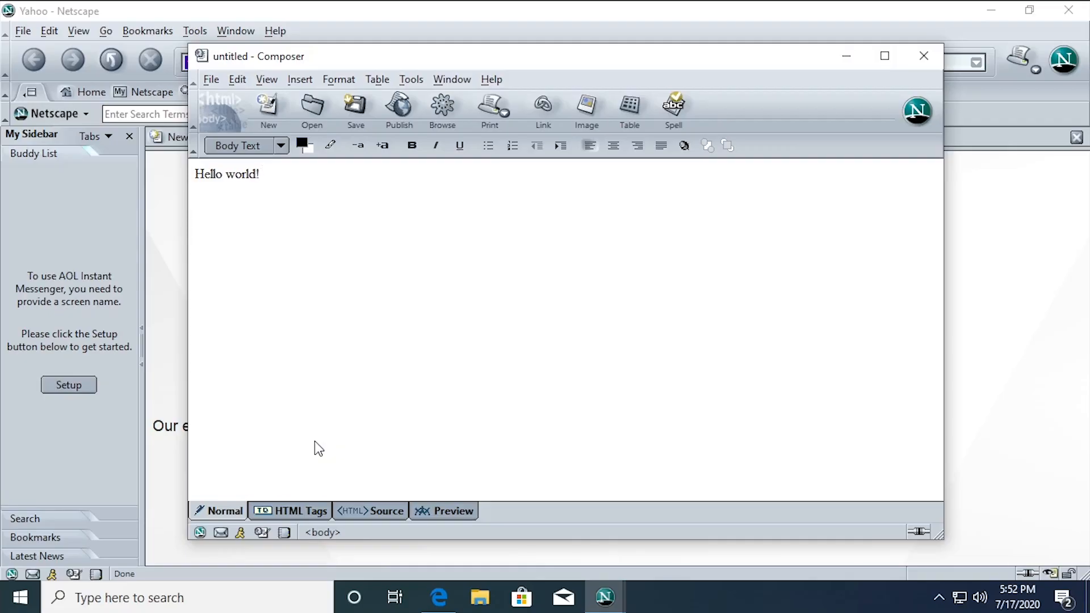
Make the "Hello world!" text bold, underlined and italic, and check the page's HTML source before returning to normal editing
{"action": "key", "text": "ctrl+a"}
{"action": "left_click", "coordinate": [411, 144]}
{"action": "left_click", "coordinate": [459, 146]}
{"action": "left_click", "coordinate": [435, 145]}
{"action": "left_click", "coordinate": [346, 179]}
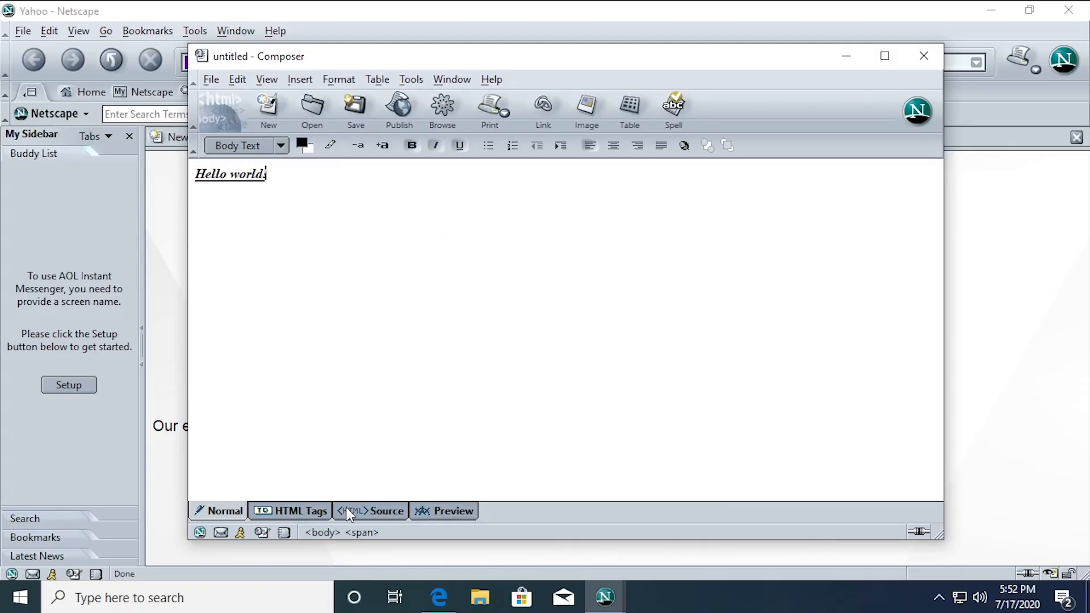
{"action": "left_click", "coordinate": [369, 511]}
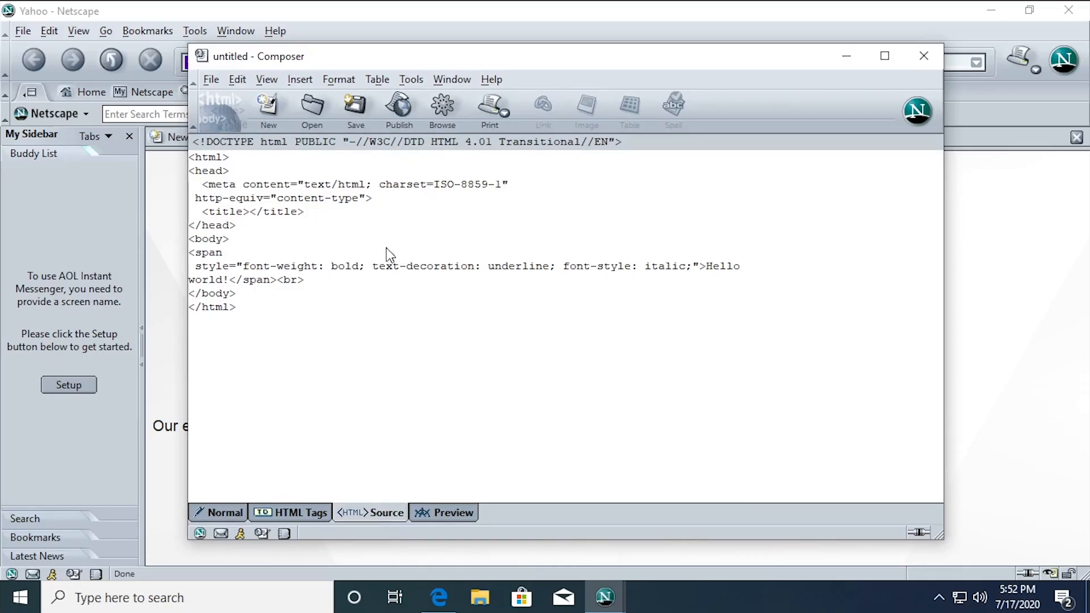
{"action": "left_click", "coordinate": [224, 513]}
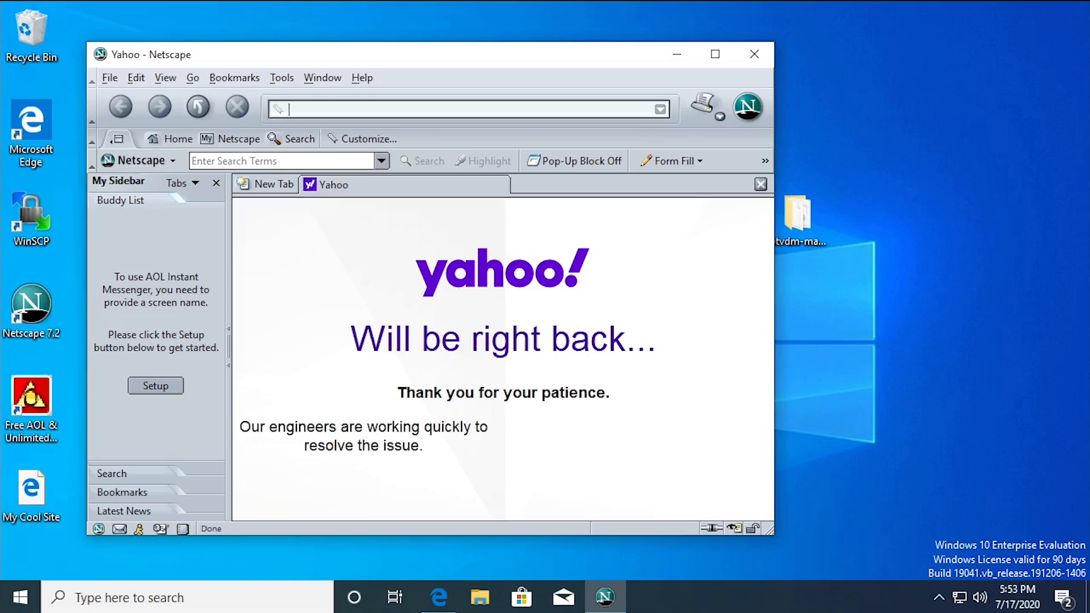
Load mjd.yt in Netscape, accepting the Google certificate permanently and acknowledging the encrypted page warning
{"action": "type", "text": "mjd.yt"}
{"action": "key", "text": "Return"}
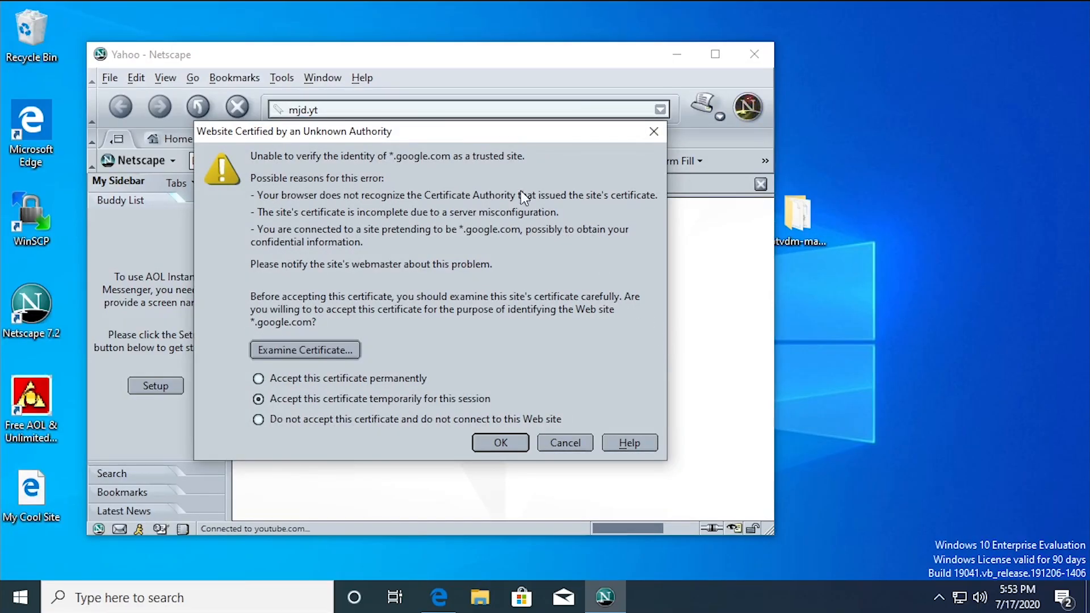
{"action": "left_click", "coordinate": [341, 379]}
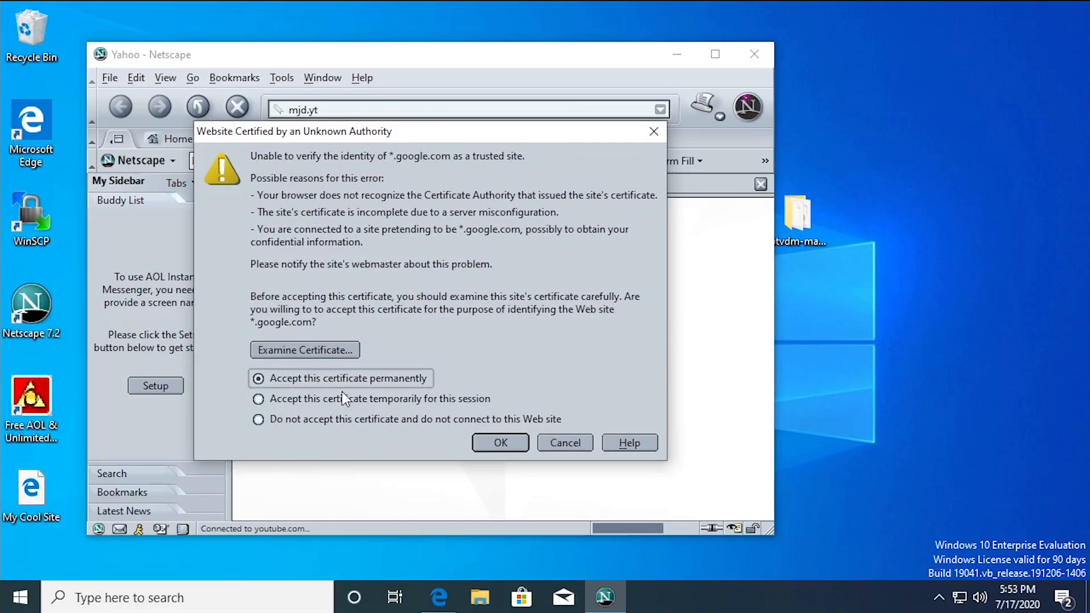
{"action": "left_click", "coordinate": [498, 443]}
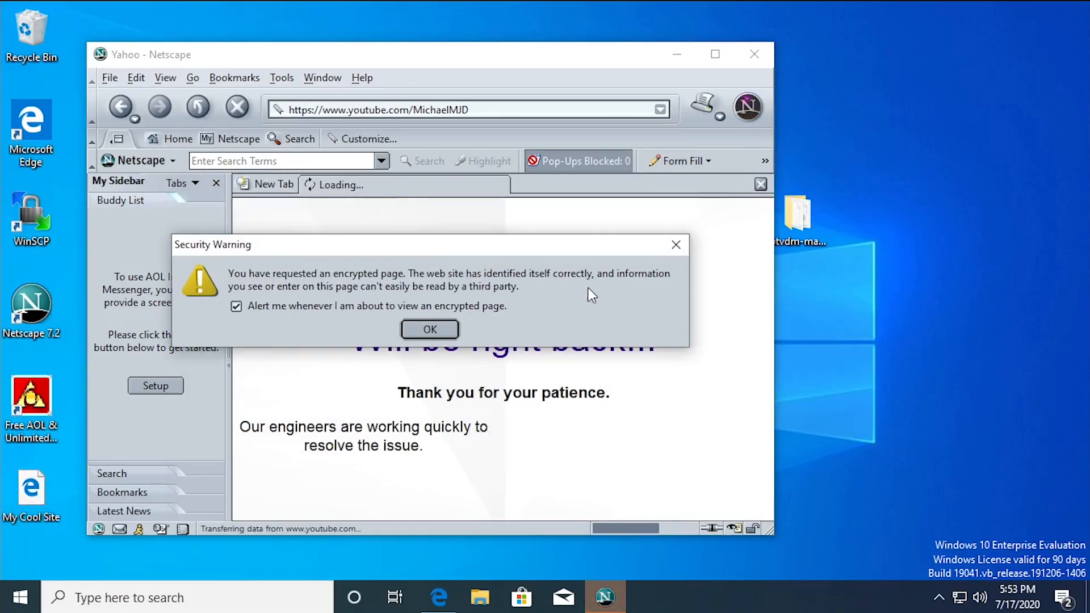
{"action": "left_click", "coordinate": [430, 330]}
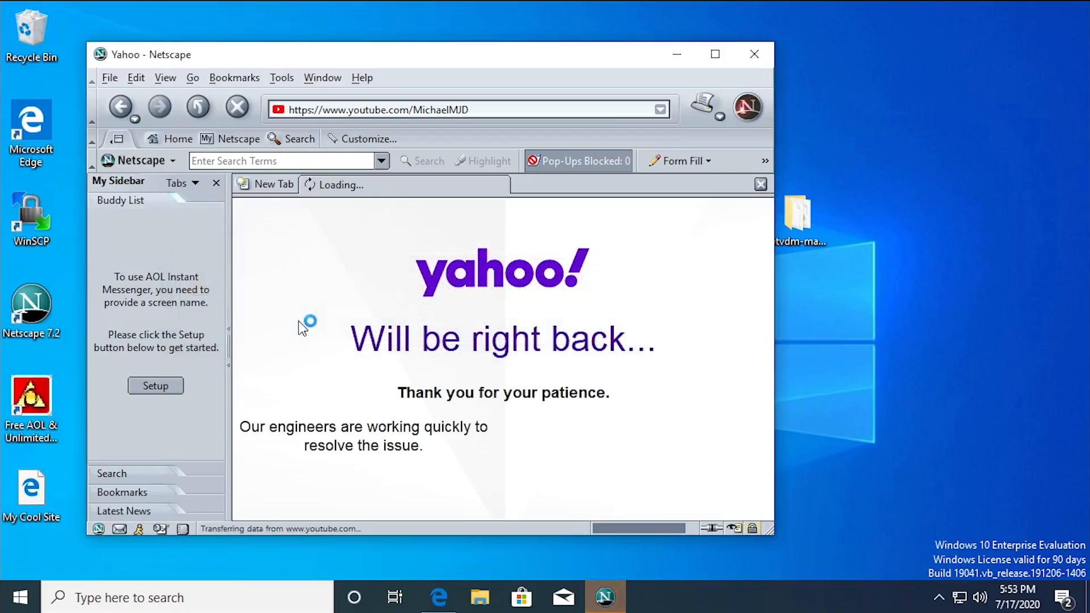
Maximize the Netscape window and try to set up AOL Instant Messenger with an existing screen name, finishing the setup wizard
{"action": "left_click", "coordinate": [716, 54]}
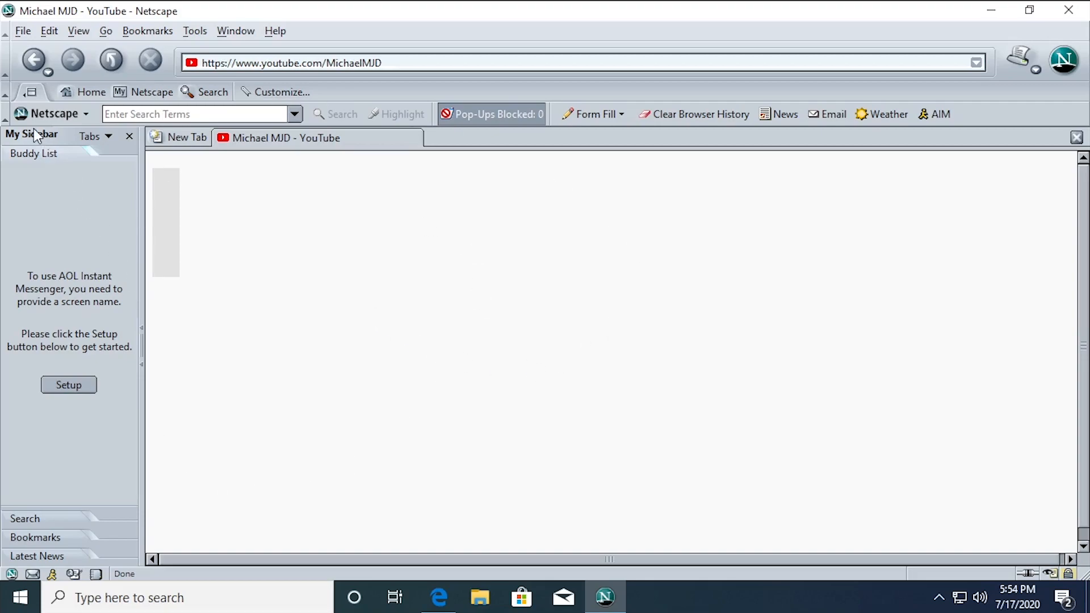
{"action": "left_click", "coordinate": [70, 386]}
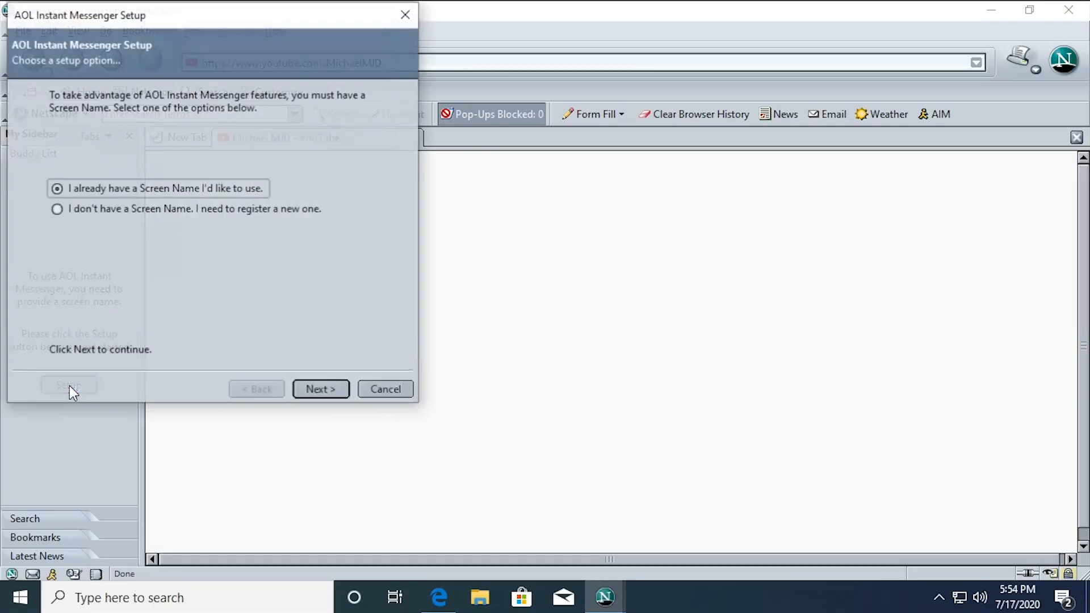
{"action": "left_click_drag", "start_coordinate": [115, 16], "coordinate": [234, 120]}
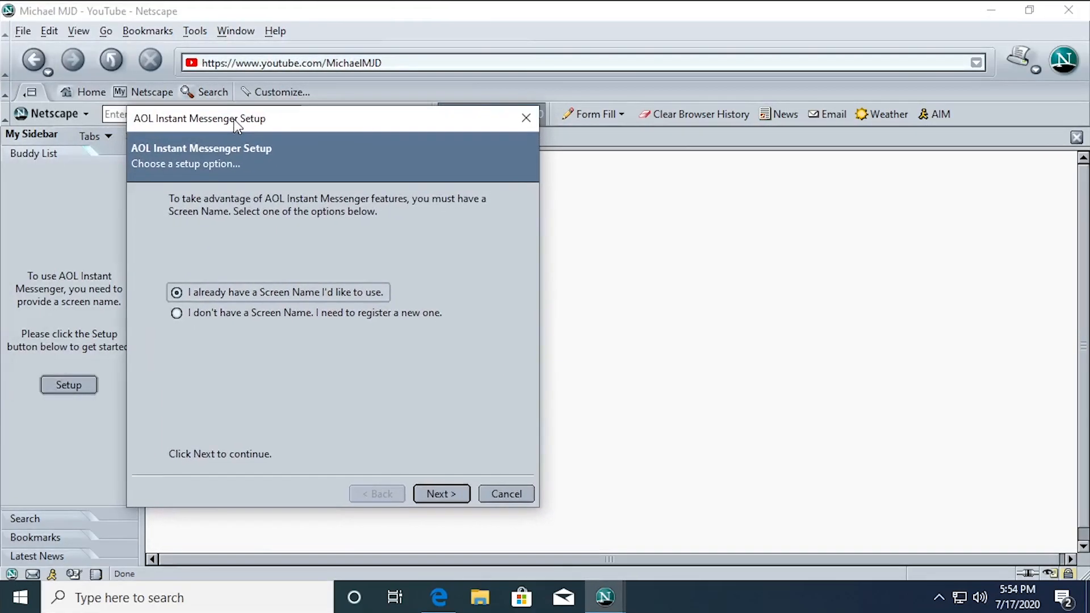
{"action": "left_click", "coordinate": [453, 491]}
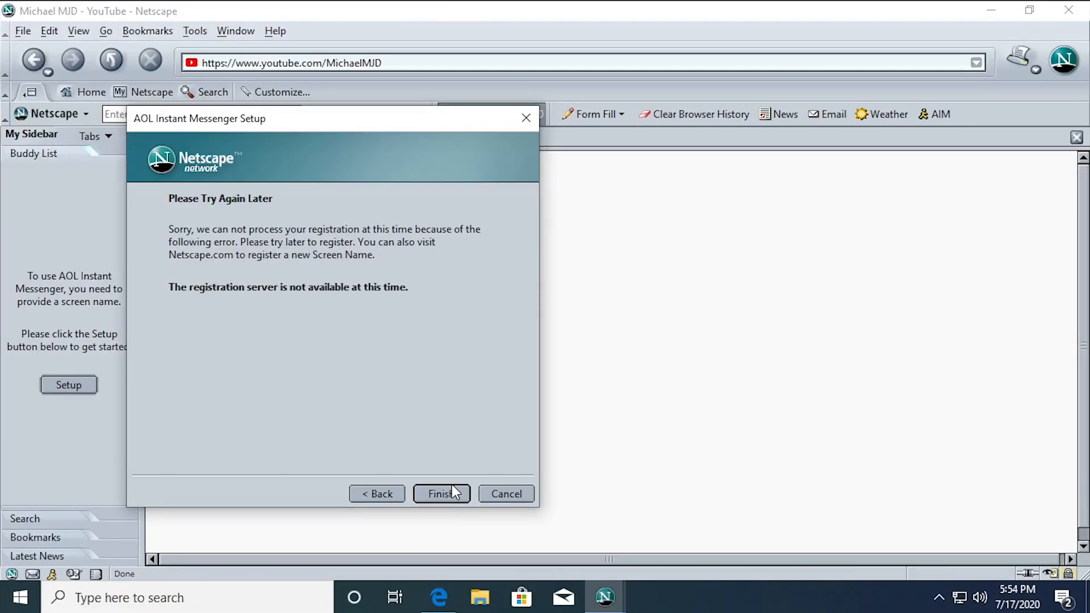
{"action": "left_click", "coordinate": [441, 493]}
Restore the Netscape window to its smaller size and close the browser
{"action": "left_click", "coordinate": [1029, 10]}
{"action": "left_click_drag", "start_coordinate": [363, 26], "coordinate": [429, 58]}
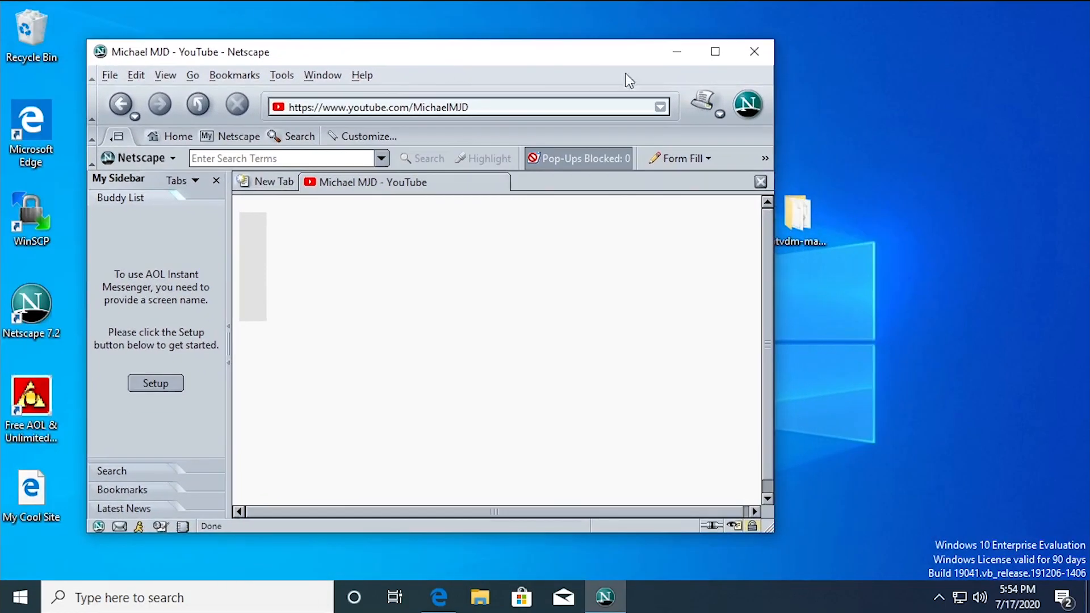
{"action": "left_click", "coordinate": [749, 49]}
Try to run the cp32e404 installer from the NETSCAPE4 folder, allowing it past SmartScreen, and dismiss the resulting notice
{"action": "double_click", "coordinate": [550, 227]}
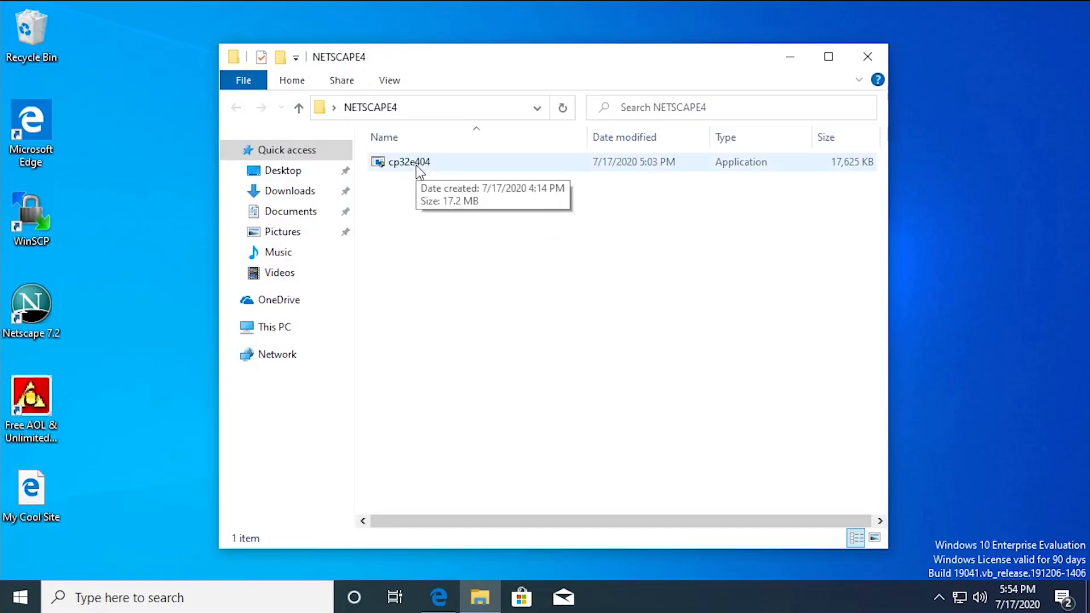
{"action": "double_click", "coordinate": [418, 165]}
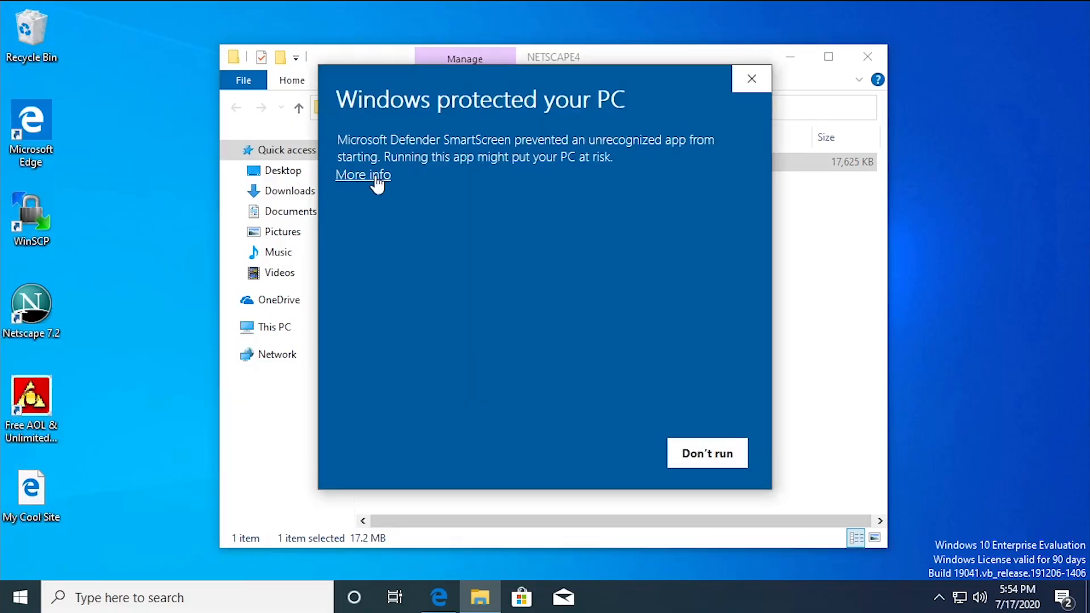
{"action": "left_click", "coordinate": [377, 181]}
{"action": "left_click", "coordinate": [579, 453]}
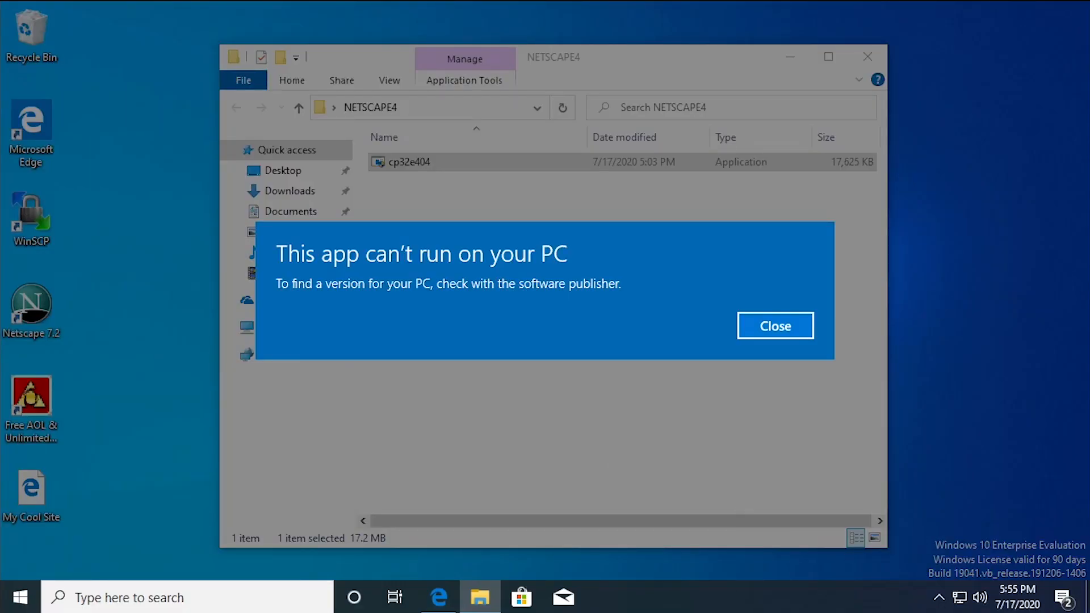
{"action": "left_click", "coordinate": [768, 334]}
Open the otvdm-master-1056 folder beside NETSCAPE4 and run cp32e404 through otvdm, allowing it past SmartScreen
{"action": "left_click_drag", "start_coordinate": [678, 67], "coordinate": [493, 40]}
{"action": "double_click", "coordinate": [788, 195]}
{"action": "left_click_drag", "start_coordinate": [480, 79], "coordinate": [880, 91]}
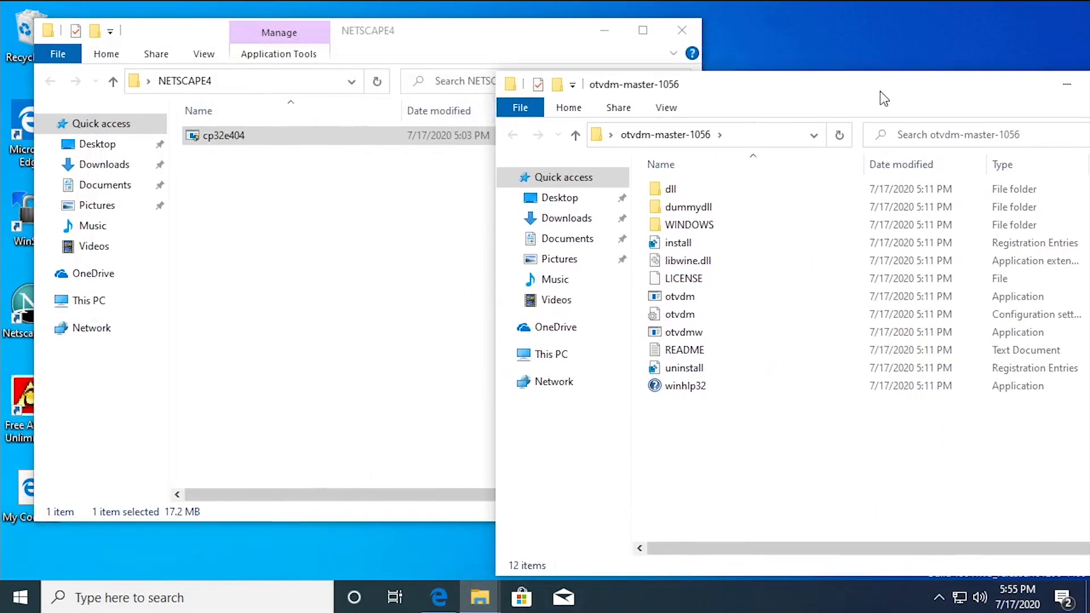
{"action": "left_click_drag", "start_coordinate": [275, 137], "coordinate": [689, 296]}
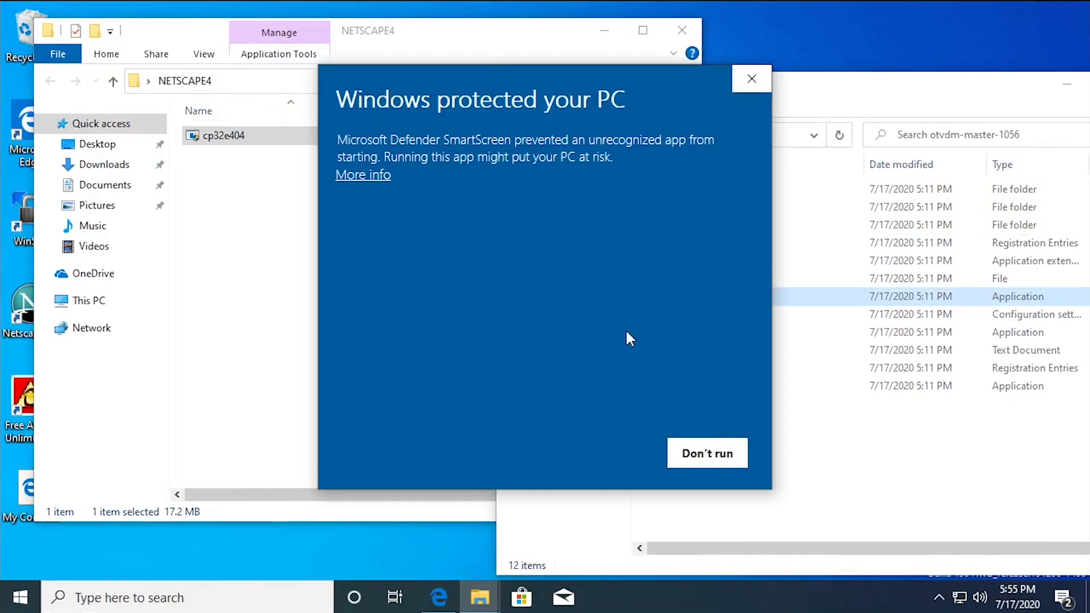
{"action": "left_click", "coordinate": [381, 177]}
{"action": "left_click", "coordinate": [586, 453]}
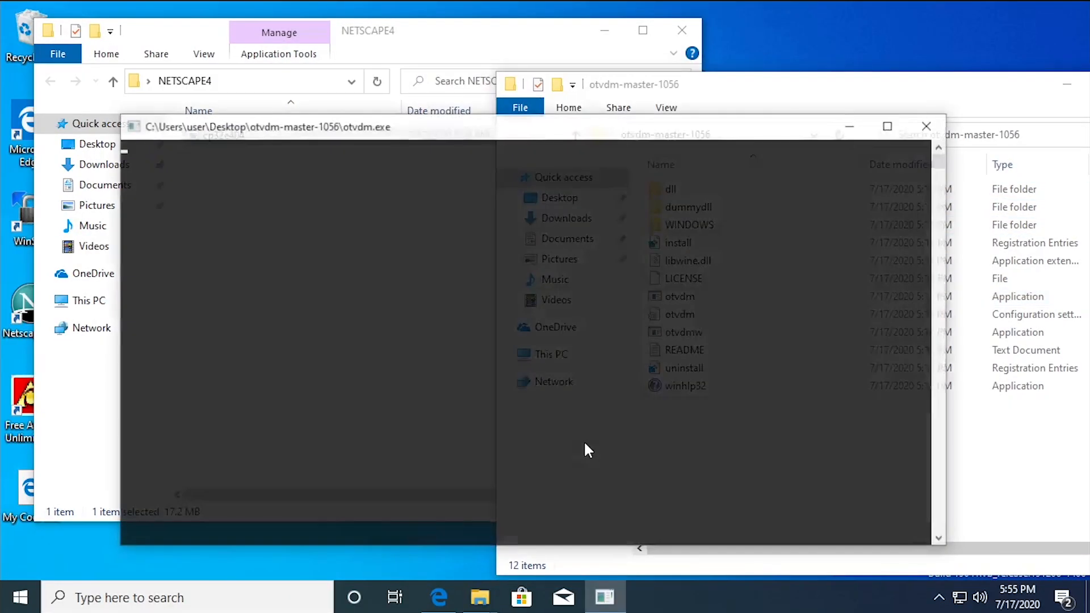
{"action": "left_click", "coordinate": [278, 188]}
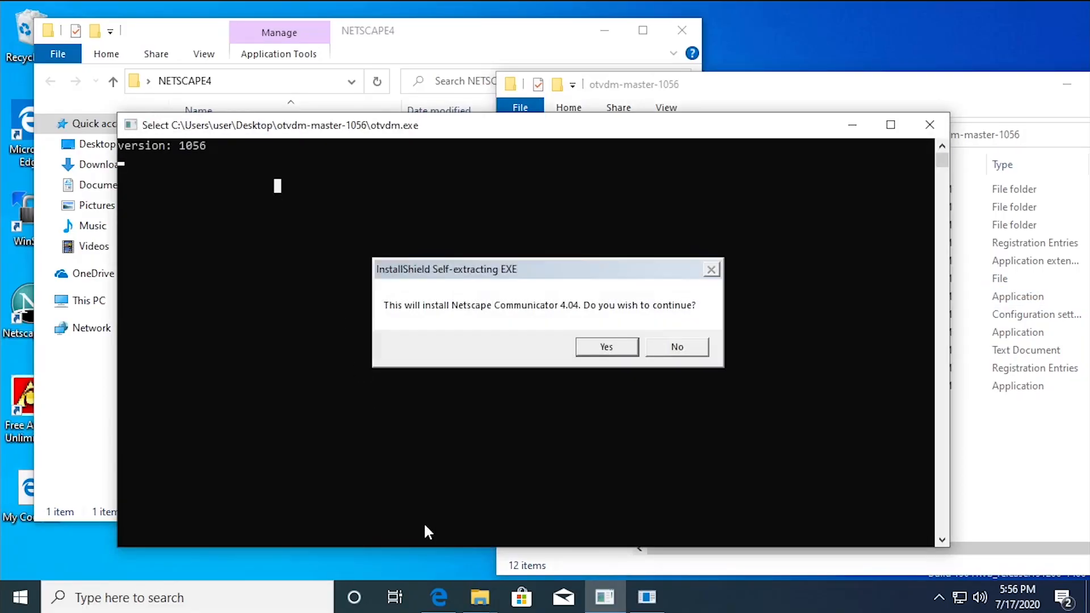
Switch to Microsoft Edge and look through the Netscape version downloads on the Mozilla Archive page
{"action": "left_click", "coordinate": [439, 597]}
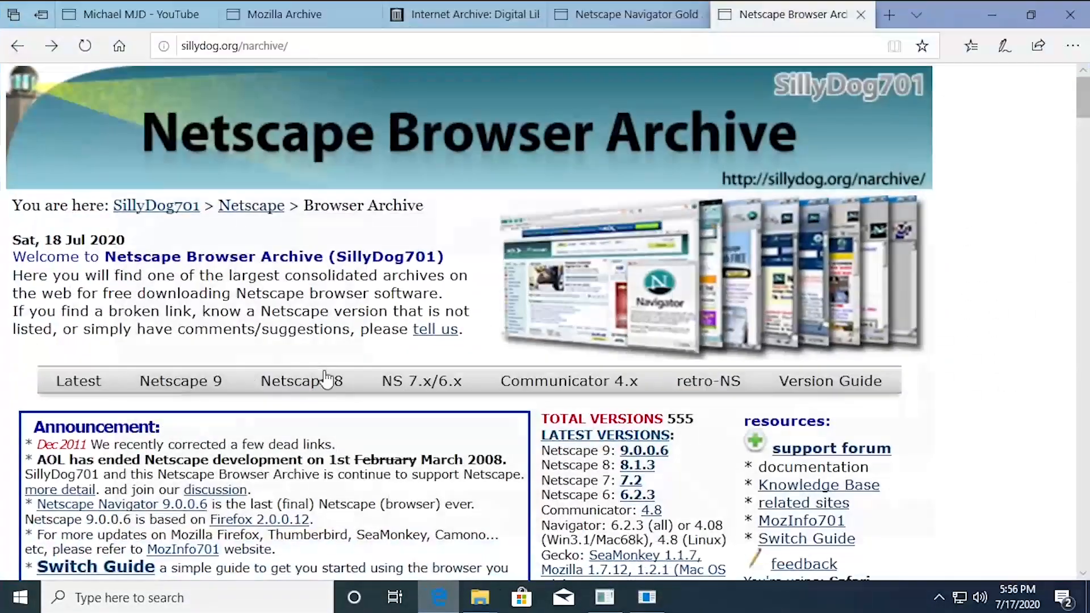
{"action": "left_click", "coordinate": [267, 16]}
{"action": "scroll", "coordinate": [490, 299], "scroll_direction": "up", "scroll_amount": 4}
{"action": "scroll", "coordinate": [494, 318], "scroll_direction": "down", "scroll_amount": 5}
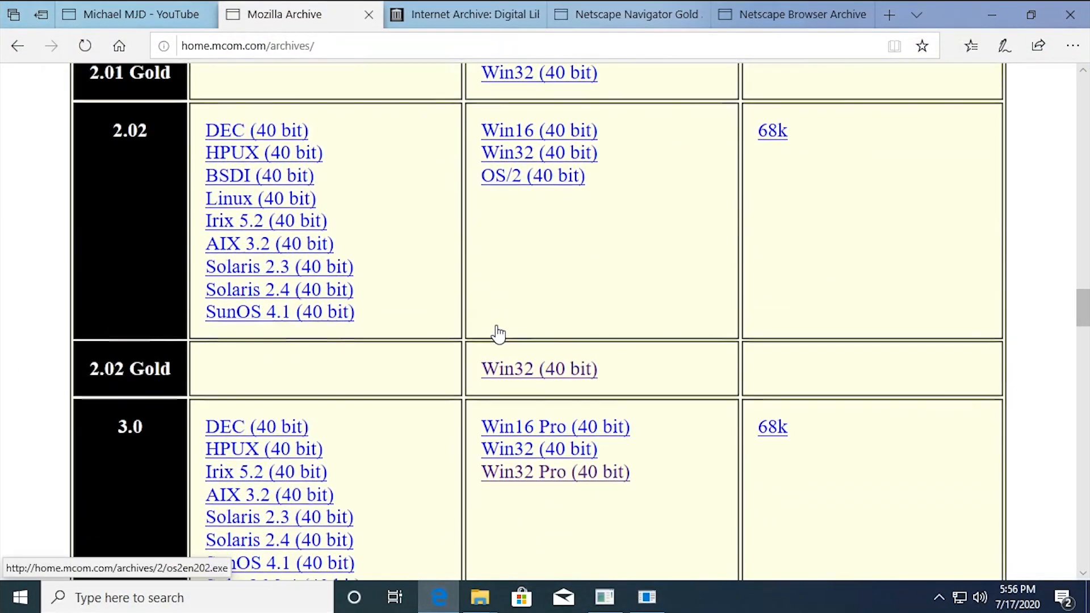
{"action": "scroll", "coordinate": [498, 333], "scroll_direction": "down", "scroll_amount": 15}
{"action": "scroll", "coordinate": [470, 345], "scroll_direction": "down", "scroll_amount": 20}
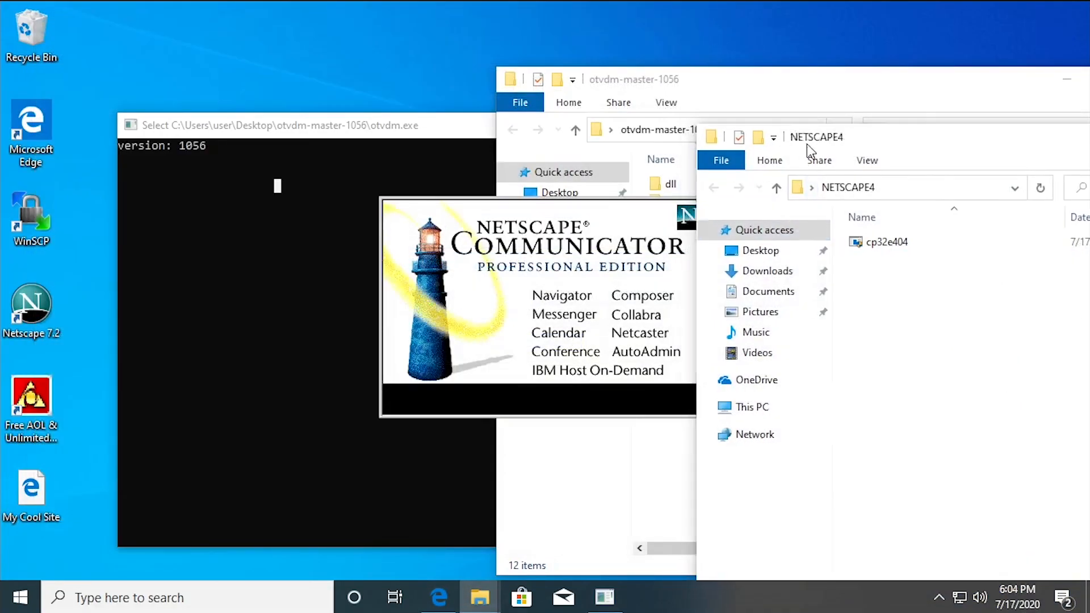
Clear the NETSCAPE4 folder and otvdm console windows away from the Netscape Communicator setup windows
{"action": "left_click_drag", "start_coordinate": [806, 144], "coordinate": [930, 578]}
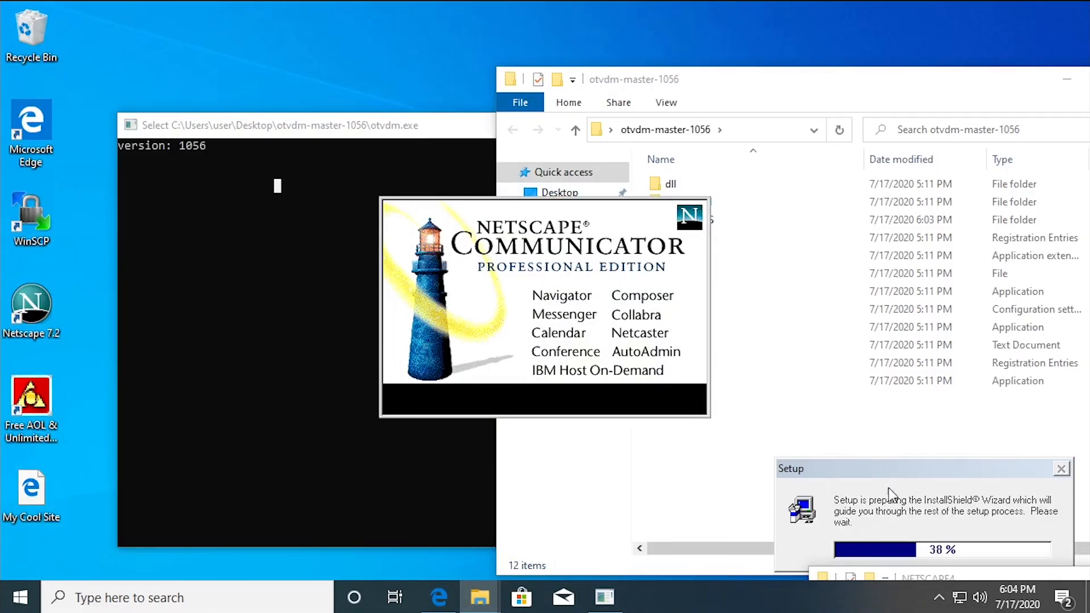
{"action": "left_click_drag", "start_coordinate": [872, 578], "coordinate": [470, 25]}
{"action": "left_click", "coordinate": [562, 17]}
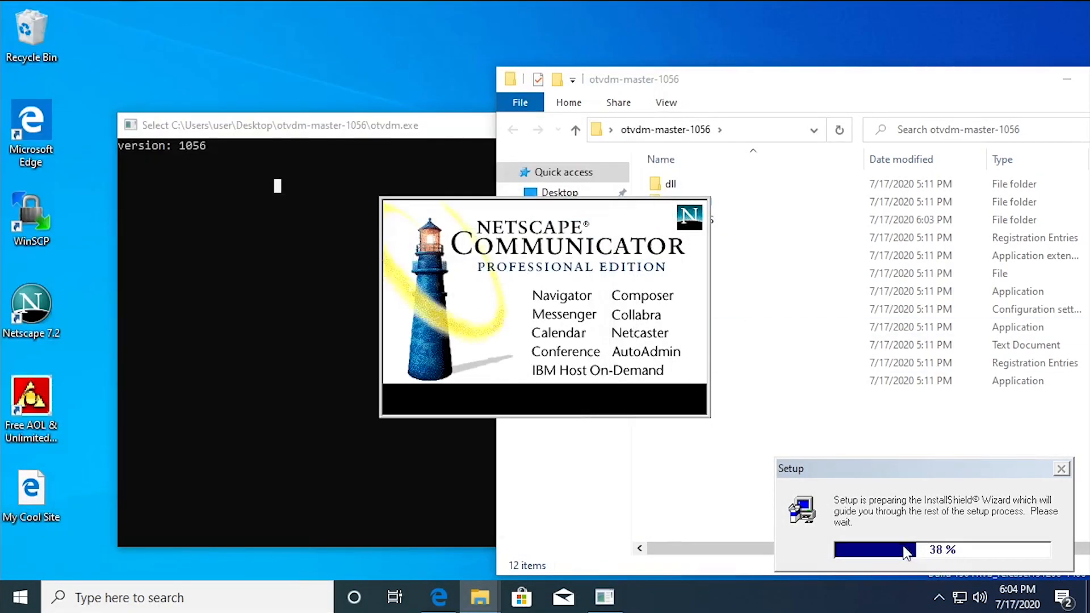
{"action": "left_click_drag", "start_coordinate": [370, 128], "coordinate": [448, 107]}
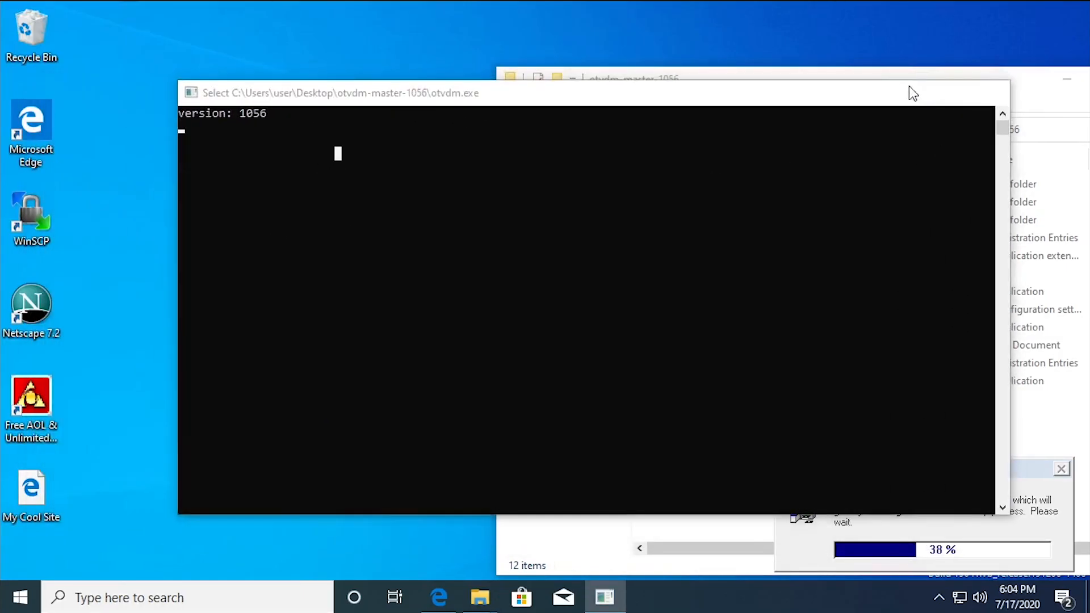
{"action": "left_click", "coordinate": [911, 91]}
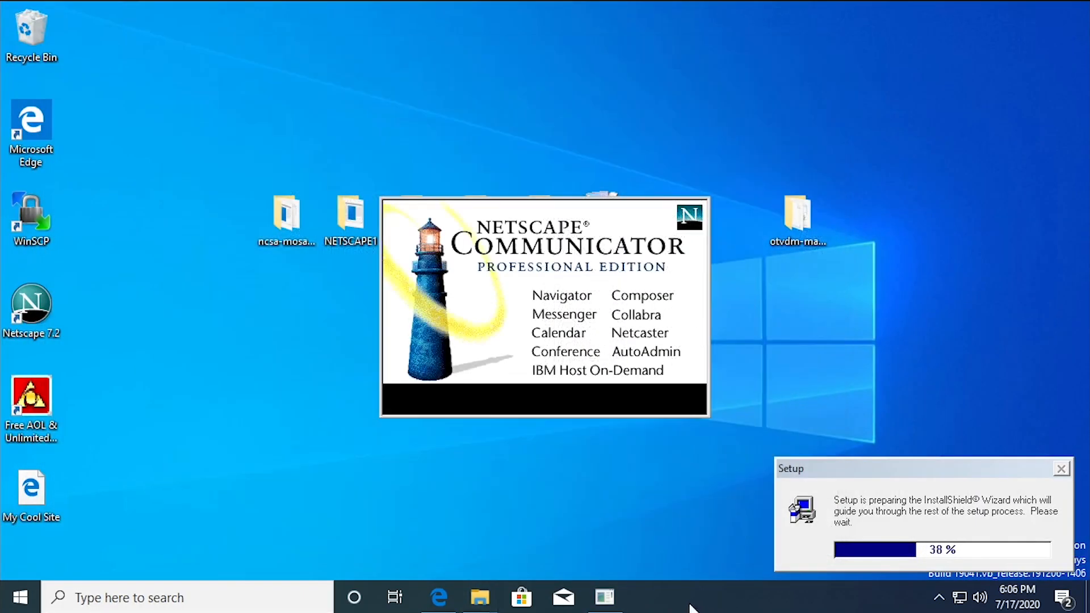
{"action": "left_click", "coordinate": [614, 598]}
{"action": "left_click", "coordinate": [614, 597]}
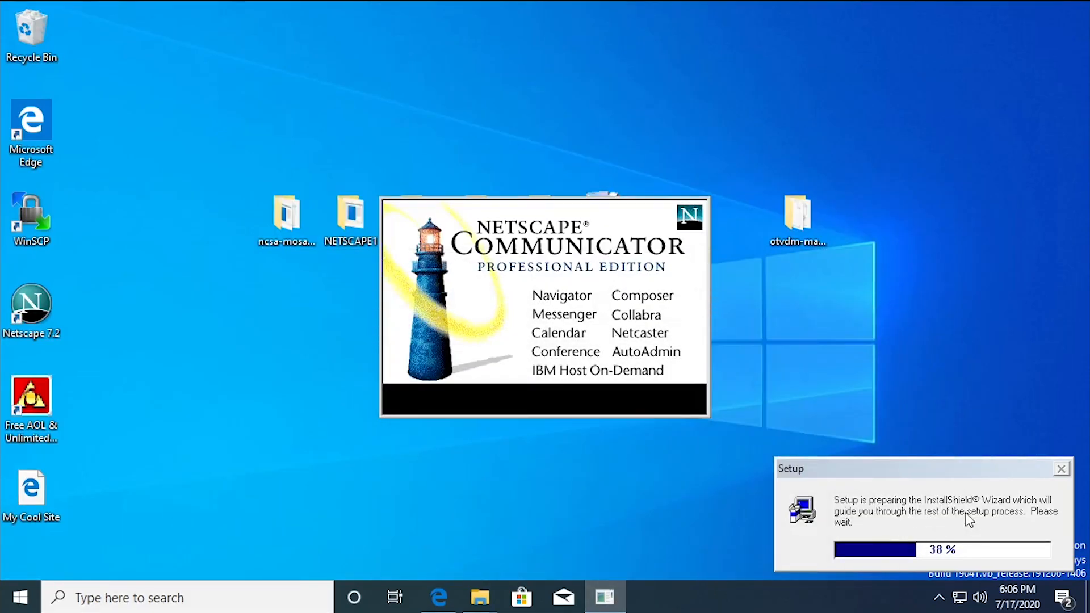
End the otvdm (32 bit) process group in Task Manager with its detailed view, and close Task Manager
{"action": "right_click", "coordinate": [737, 605]}
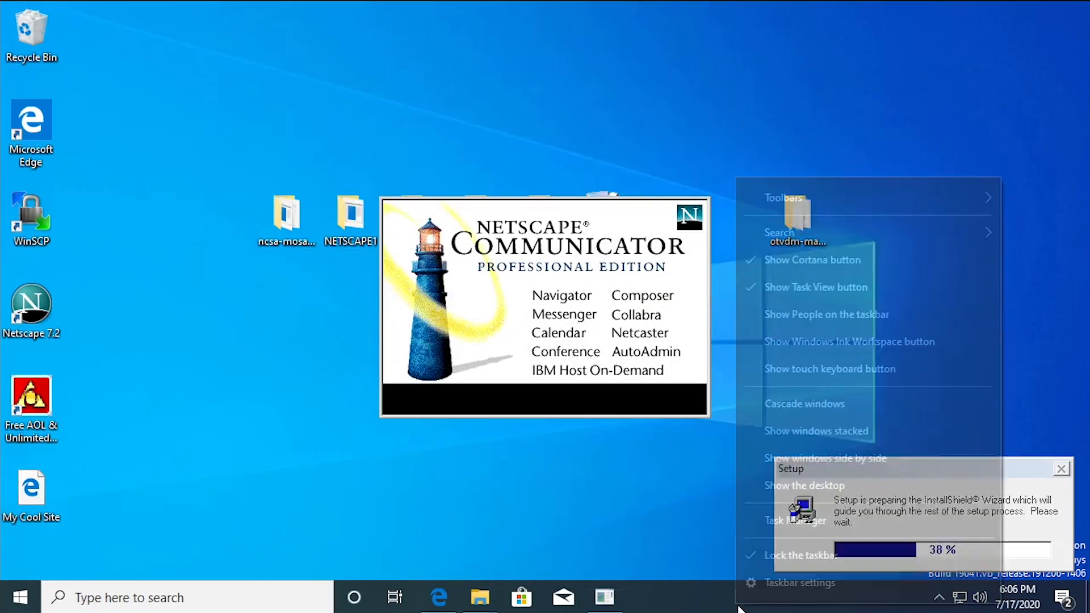
{"action": "left_click", "coordinate": [768, 517]}
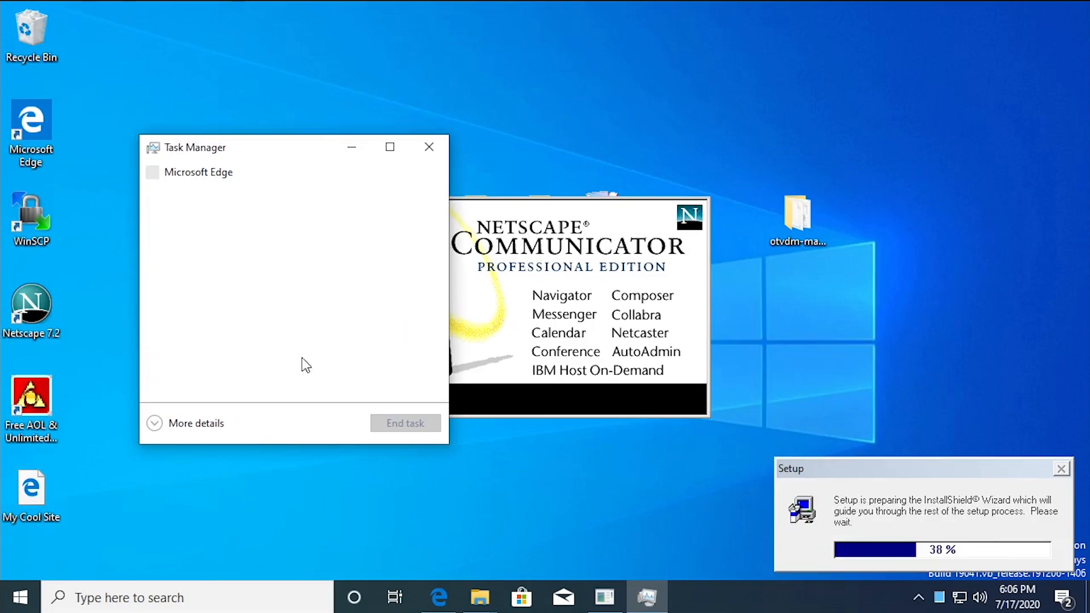
{"action": "left_click", "coordinate": [208, 424]}
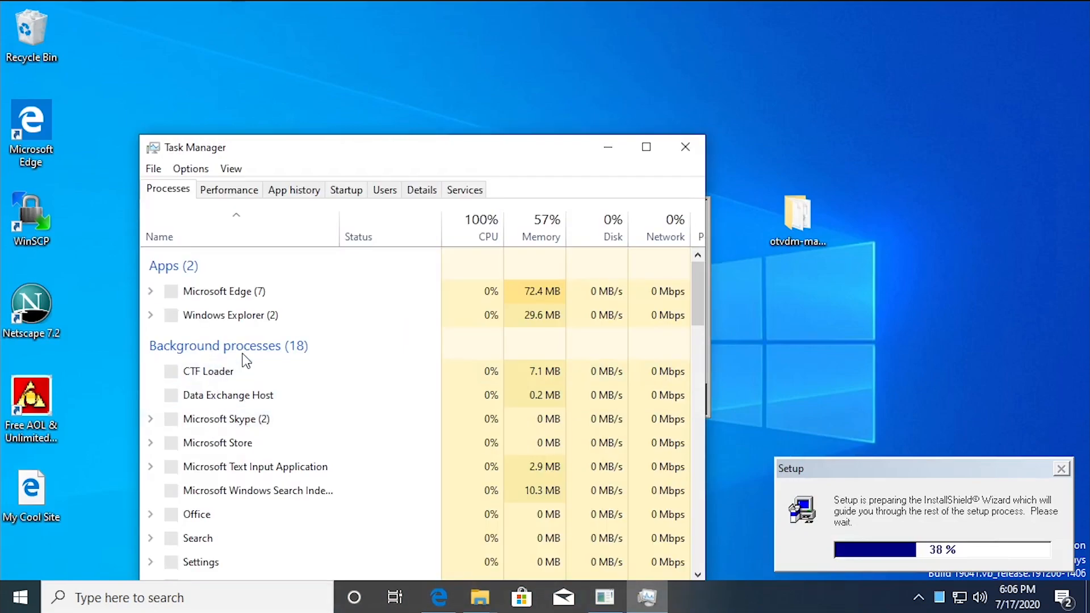
{"action": "left_click_drag", "start_coordinate": [249, 136], "coordinate": [246, 15]}
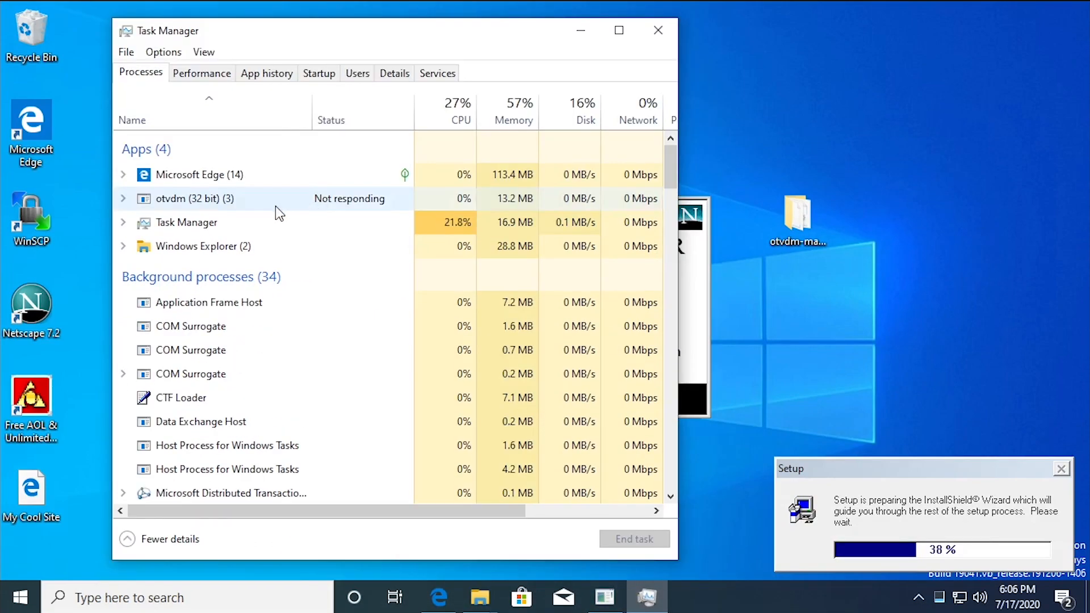
{"action": "left_click", "coordinate": [123, 198]}
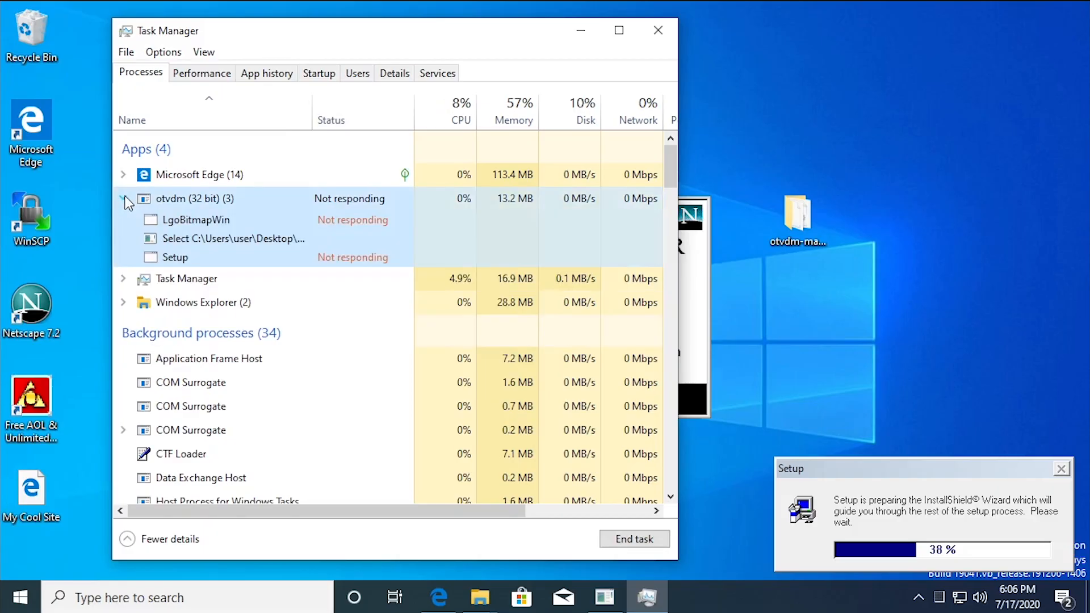
{"action": "left_click", "coordinate": [125, 200]}
{"action": "left_click", "coordinate": [645, 546]}
{"action": "left_click", "coordinate": [658, 30]}
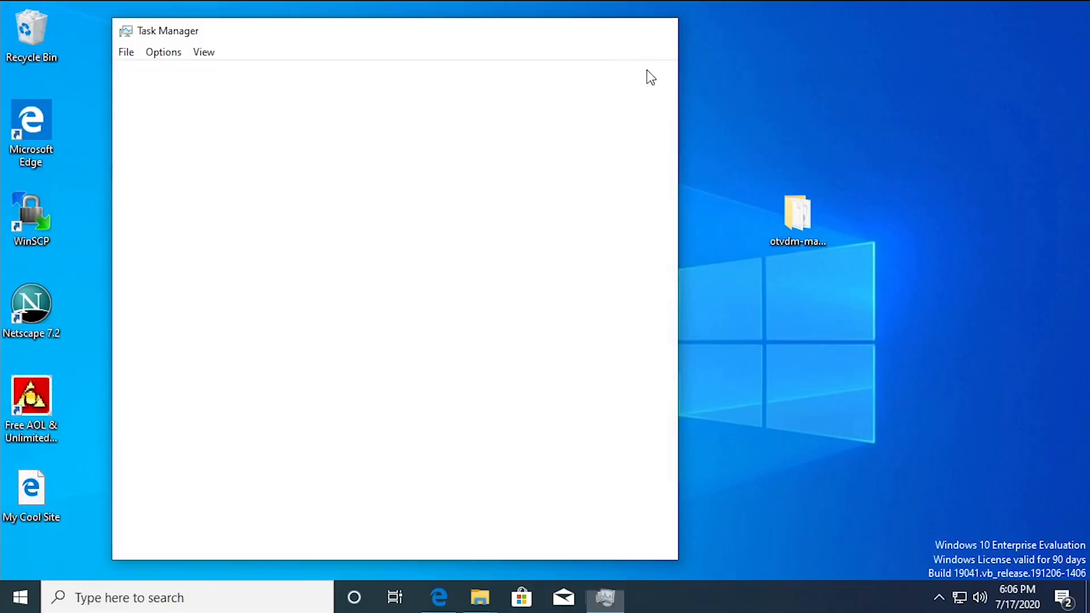
Reopen the NETSCAPE4 folder and move its window below the row of Netscape folders on the desktop
{"action": "double_click", "coordinate": [524, 229]}
{"action": "left_click_drag", "start_coordinate": [270, 14], "coordinate": [488, 152]}
{"action": "left_click", "coordinate": [454, 256]}
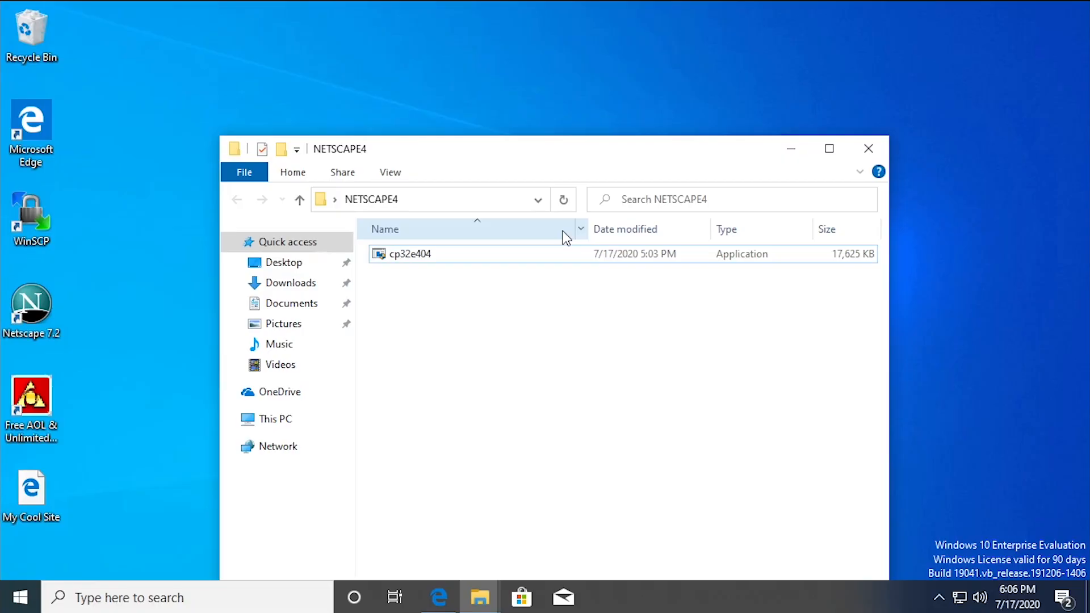
{"action": "left_click_drag", "start_coordinate": [453, 151], "coordinate": [510, 401]}
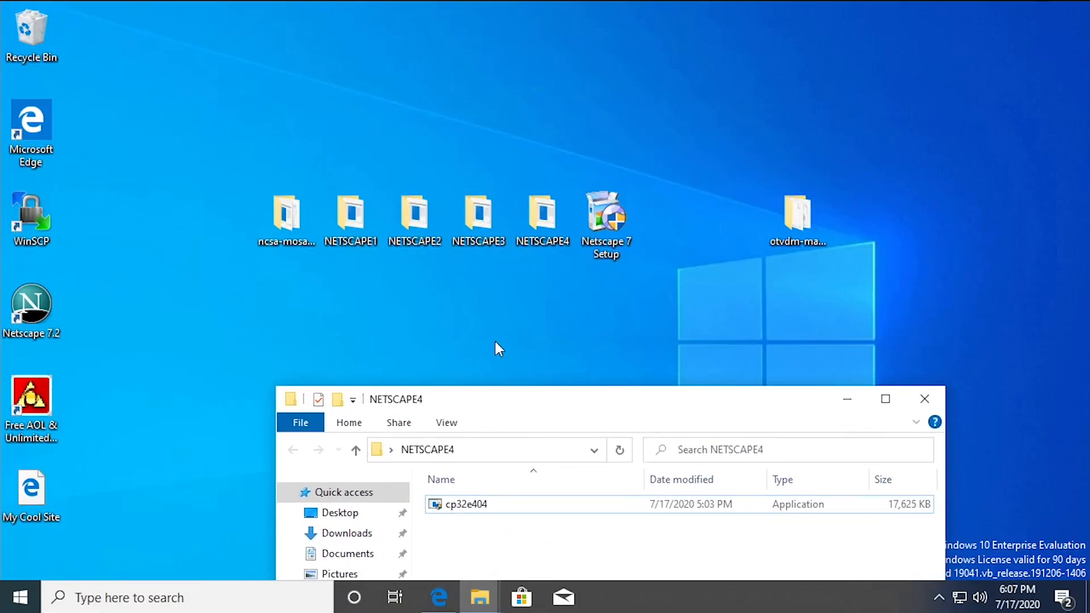
Try to install Netscape Navigator 3.04 by running g32e304p from the NETSCAPE3 folder, and dismiss the compatibility message
{"action": "double_click", "coordinate": [452, 236]}
{"action": "left_click", "coordinate": [473, 120]}
{"action": "double_click", "coordinate": [473, 120]}
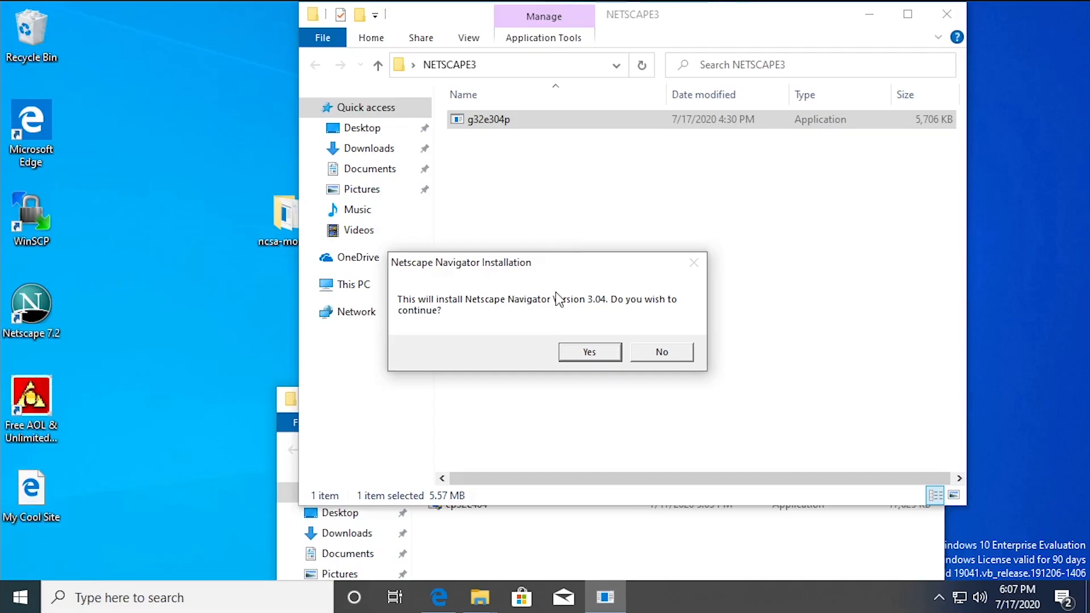
{"action": "left_click", "coordinate": [575, 353]}
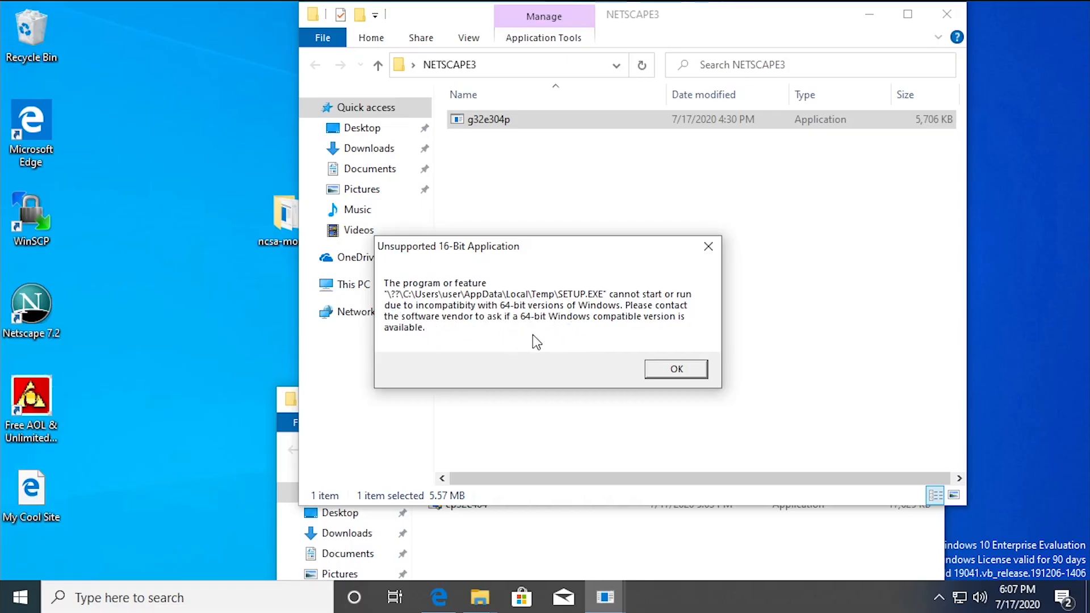
{"action": "left_click", "coordinate": [671, 371]}
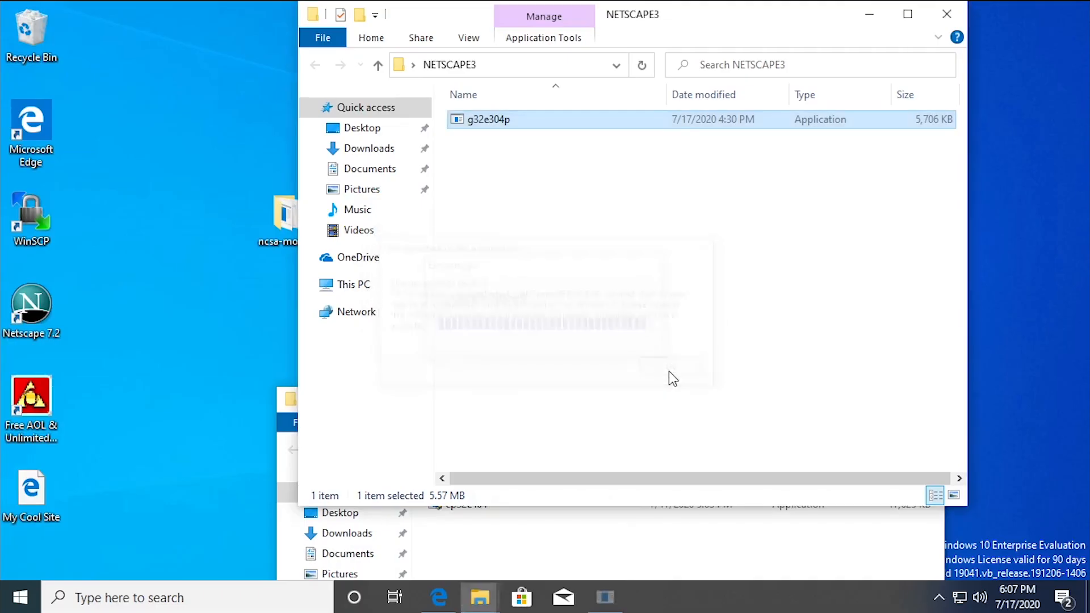
Place the otvdm-master-1056 folder beside NETSCAPE3, try to install Netscape Navigator 3.04 by running g32e304p through otvdm, and dismiss the compatibility message
{"action": "left_click_drag", "start_coordinate": [652, 22], "coordinate": [419, 90]}
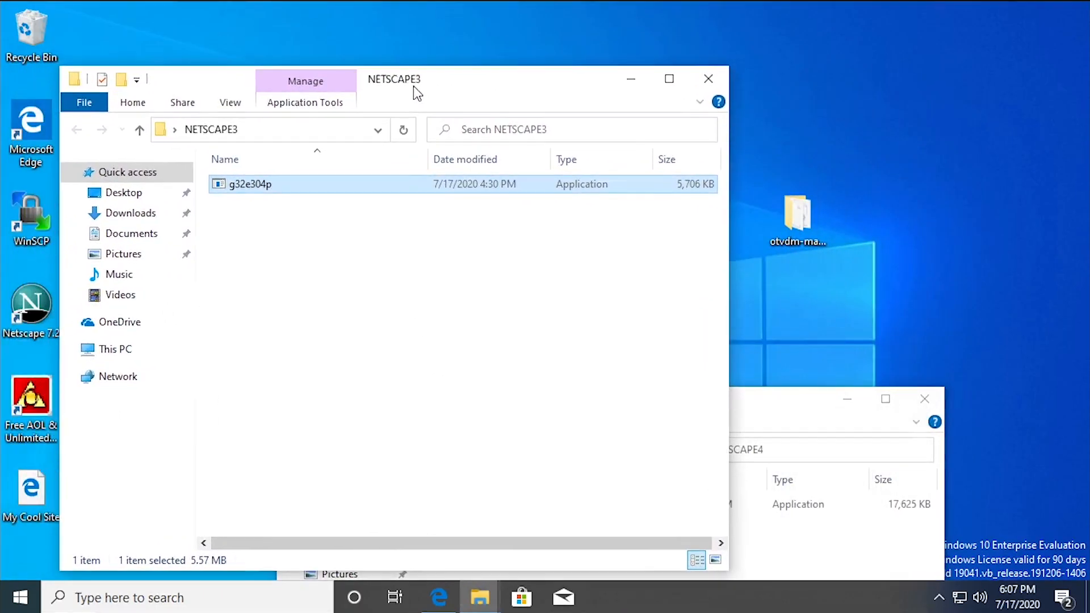
{"action": "double_click", "coordinate": [798, 221]}
{"action": "left_click_drag", "start_coordinate": [506, 73], "coordinate": [807, 92]}
{"action": "left_click_drag", "start_coordinate": [250, 183], "coordinate": [655, 294]}
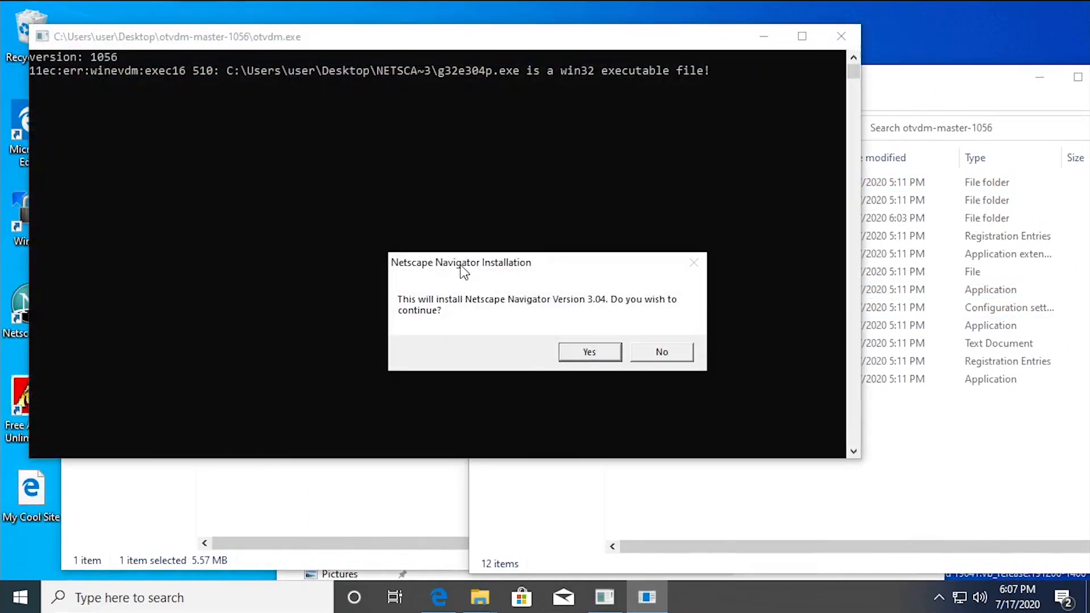
{"action": "left_click", "coordinate": [612, 350]}
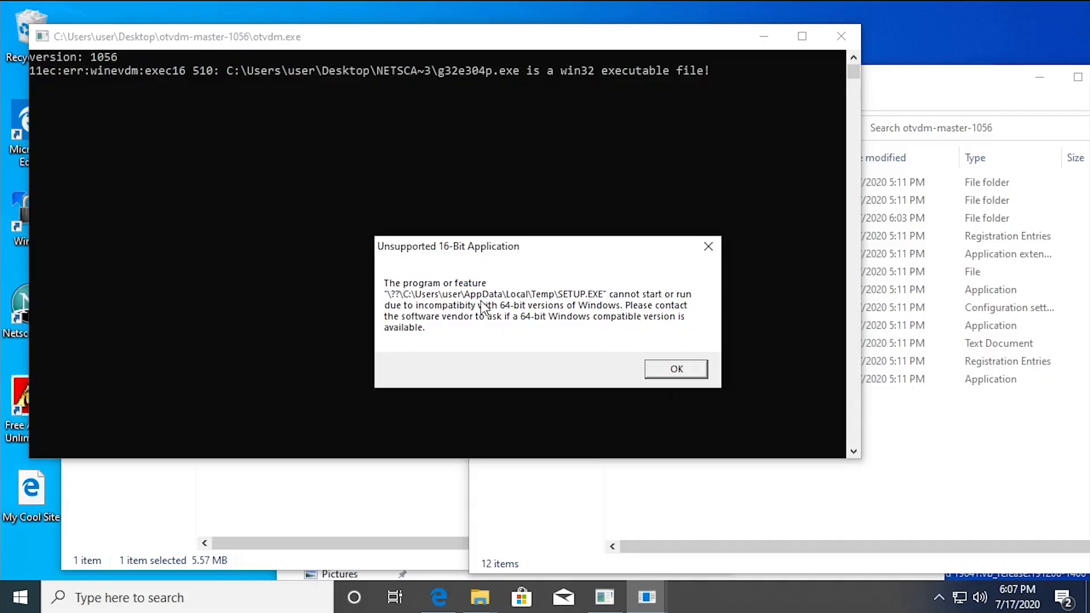
{"action": "left_click", "coordinate": [676, 369]}
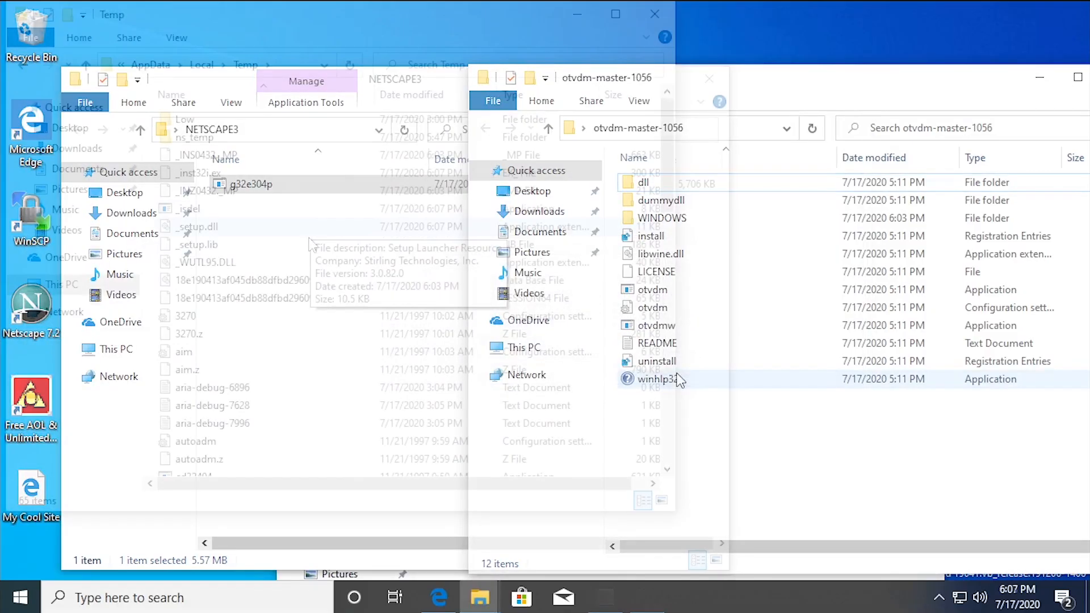
View the setup.bmp image from the Temp folder and close the picture
{"action": "left_click", "coordinate": [291, 310]}
{"action": "key", "text": "s"}
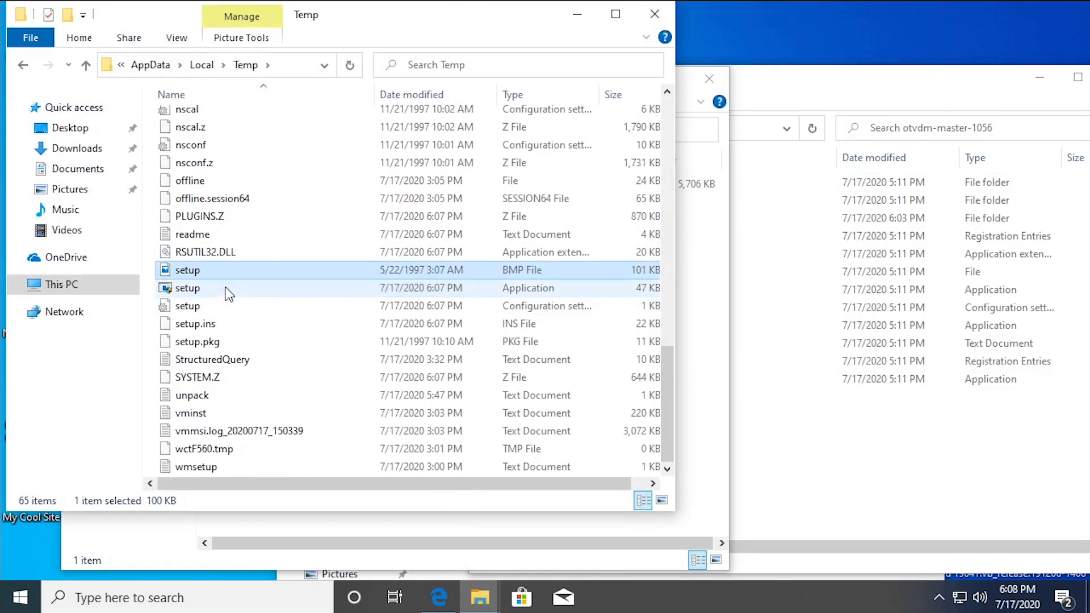
{"action": "left_click", "coordinate": [211, 288]}
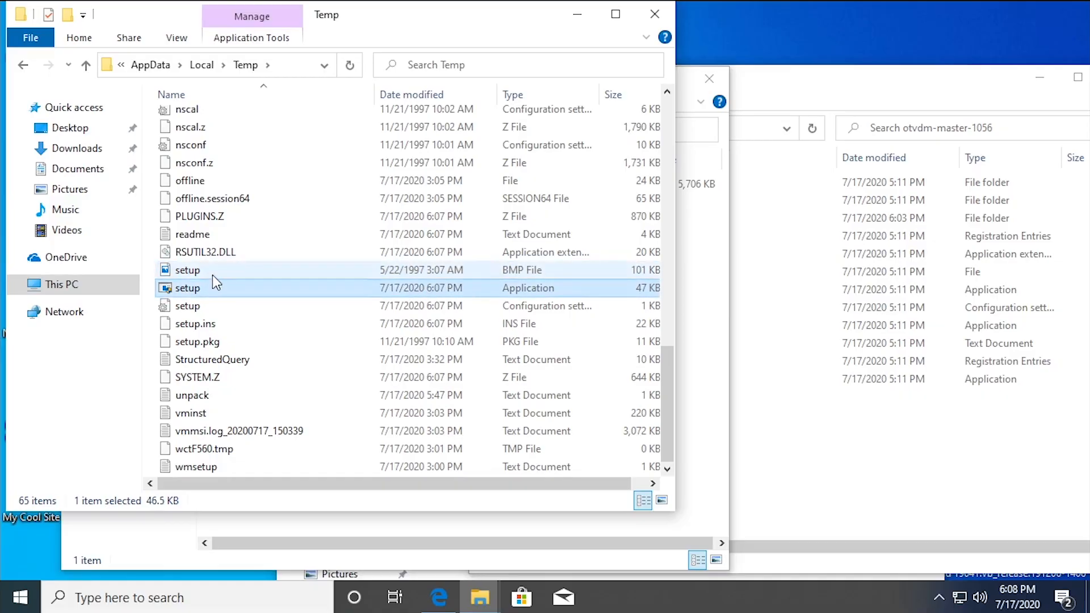
{"action": "double_click", "coordinate": [212, 274]}
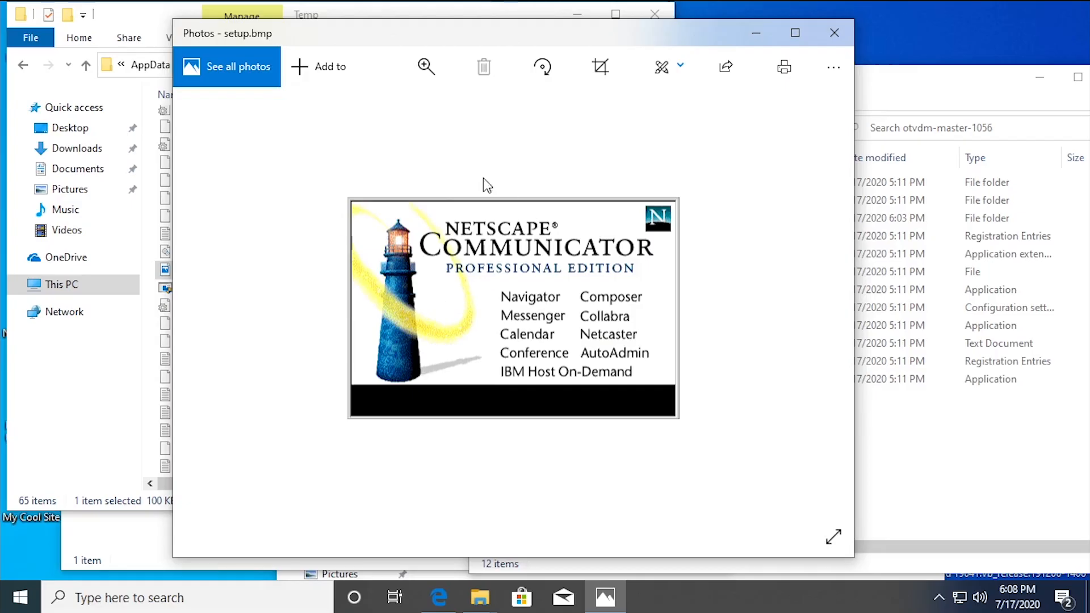
{"action": "left_click_drag", "start_coordinate": [437, 41], "coordinate": [460, 88]}
{"action": "left_click", "coordinate": [856, 80]}
Bring the Temp folder back in front of the NETSCAPE3 folder and view its setup.bmp image once more
{"action": "left_click_drag", "start_coordinate": [864, 95], "coordinate": [946, 261]}
{"action": "left_click", "coordinate": [714, 227]}
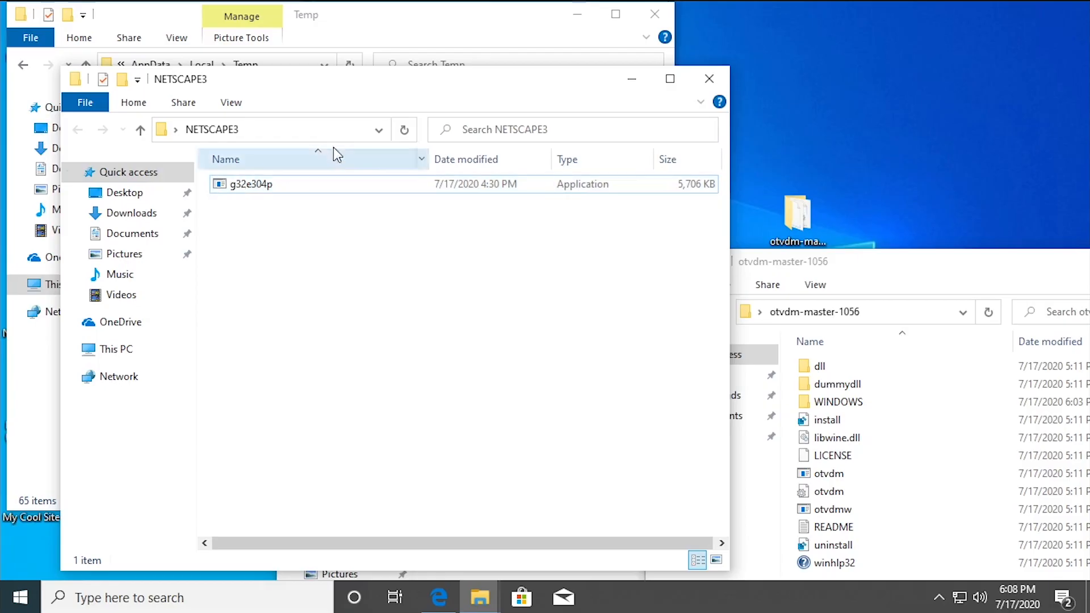
{"action": "left_click", "coordinate": [344, 26]}
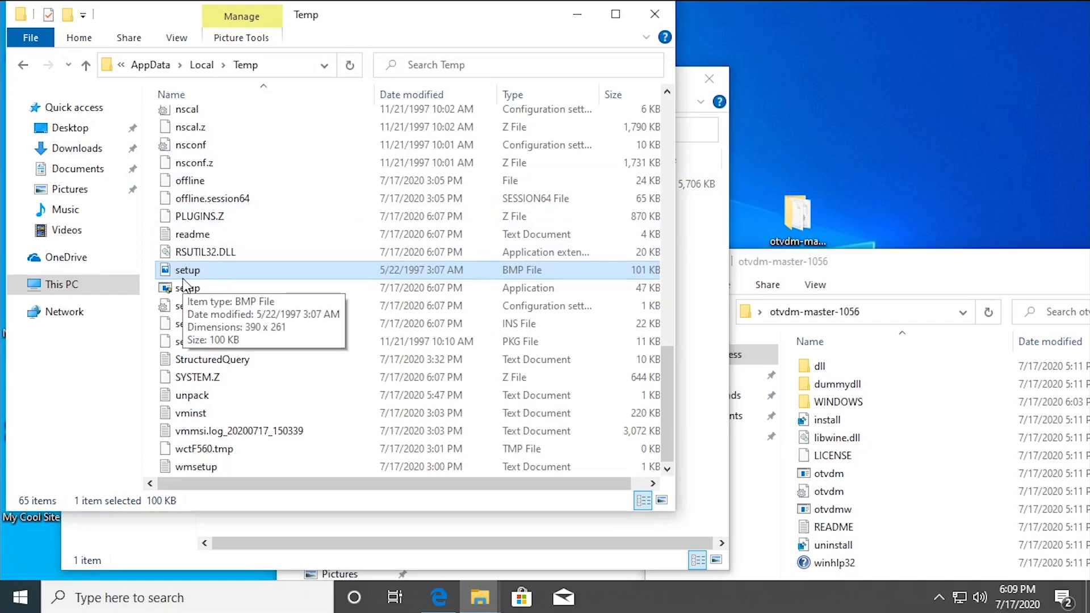
{"action": "left_click", "coordinate": [188, 287]}
{"action": "double_click", "coordinate": [186, 272]}
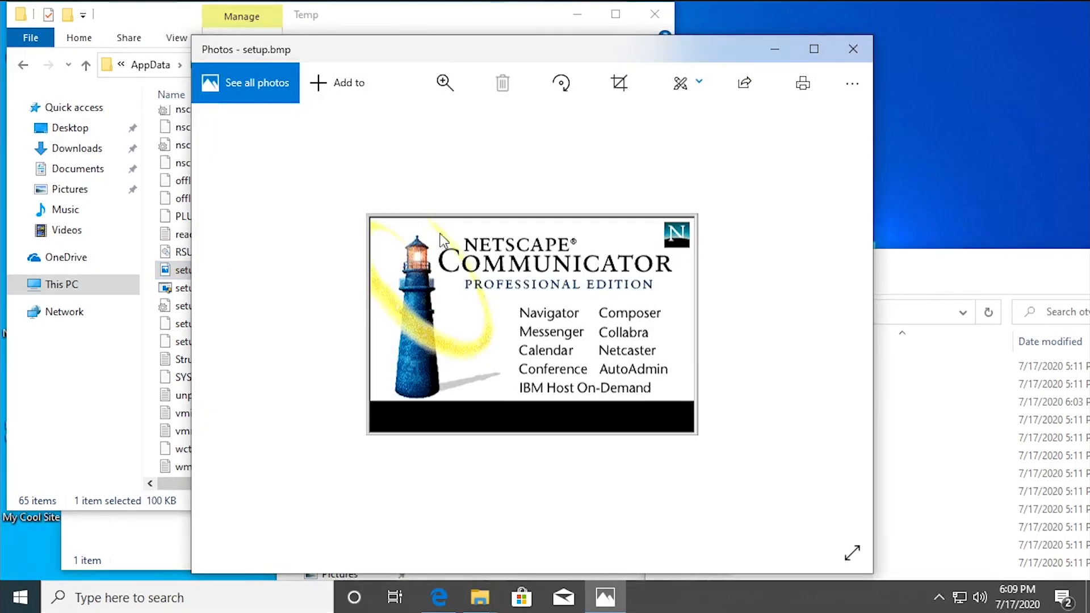
{"action": "left_click", "coordinate": [853, 49]}
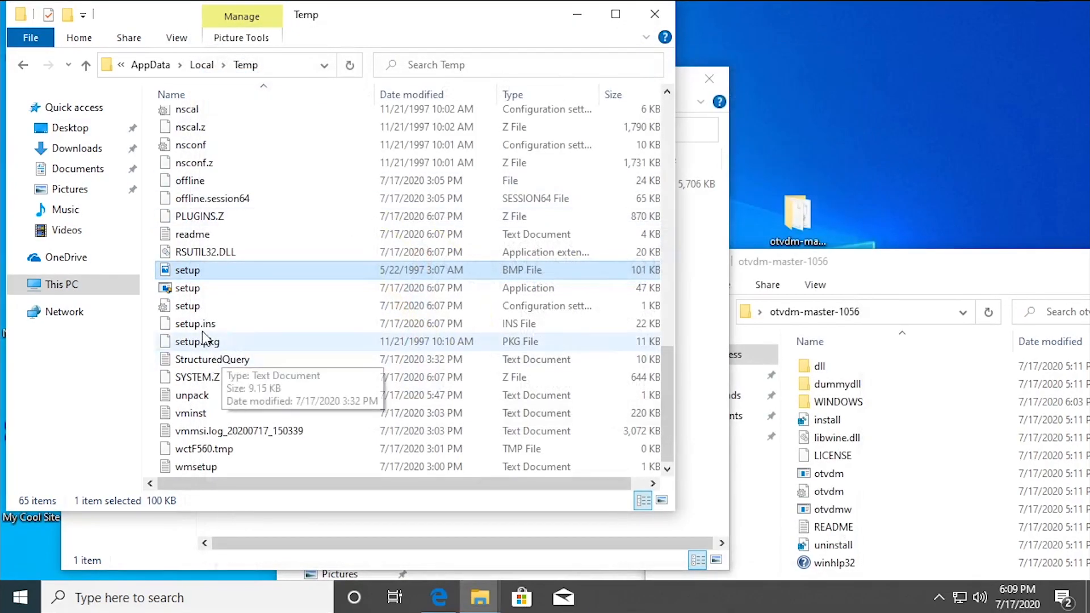
Run the setup application from the Temp folder through otvdm, allow it to make changes, and start the Netscape Navigator Gold installation
{"action": "left_click", "coordinate": [204, 294]}
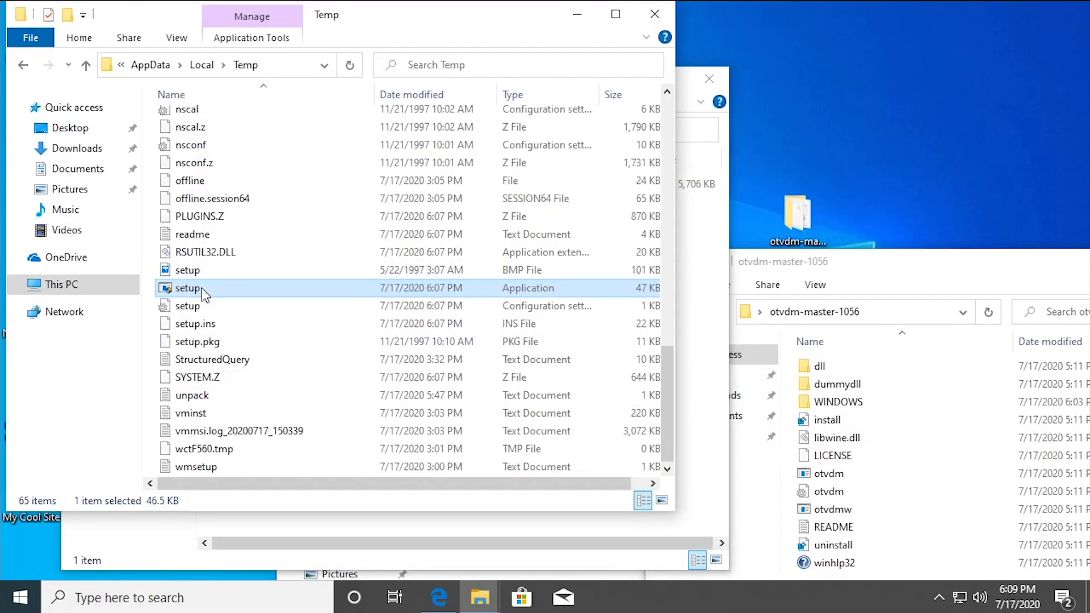
{"action": "left_click_drag", "start_coordinate": [854, 259], "coordinate": [790, 50]}
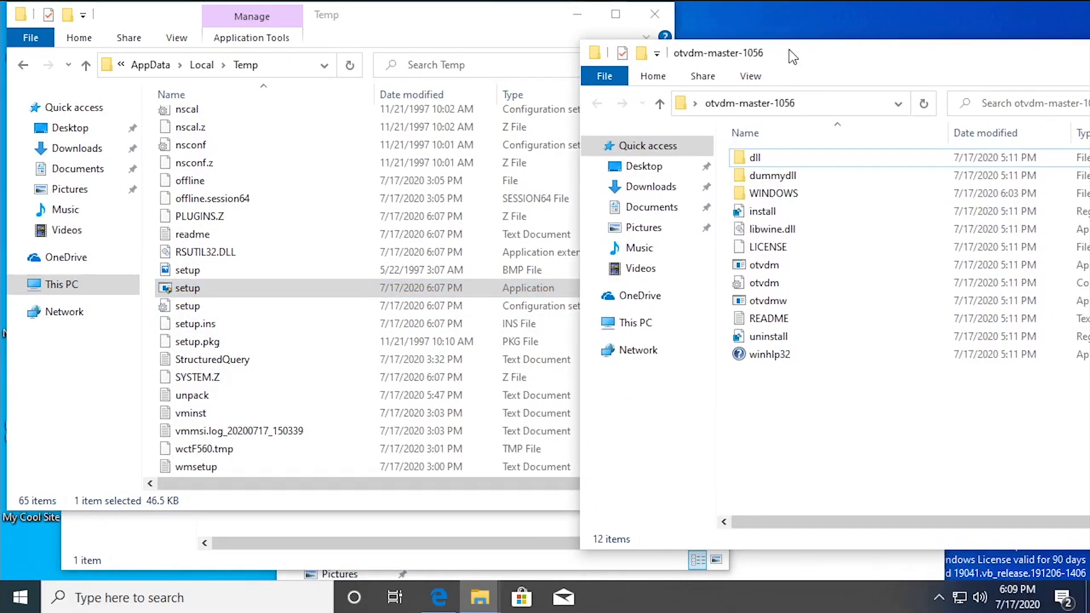
{"action": "double_click", "coordinate": [189, 290]}
{"action": "left_click_drag", "start_coordinate": [189, 293], "coordinate": [767, 266]}
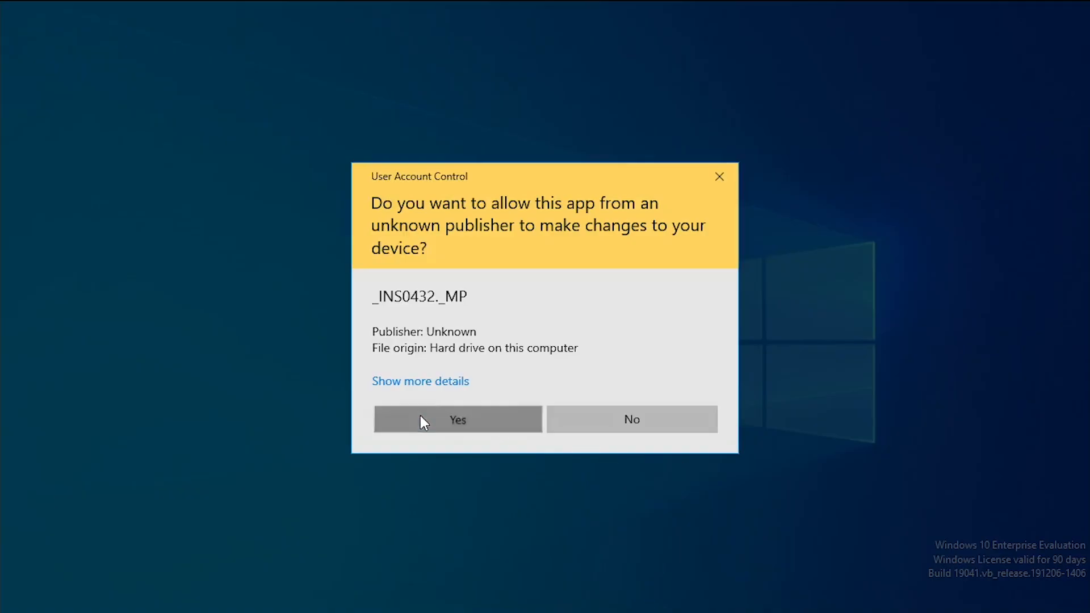
{"action": "left_click", "coordinate": [423, 422]}
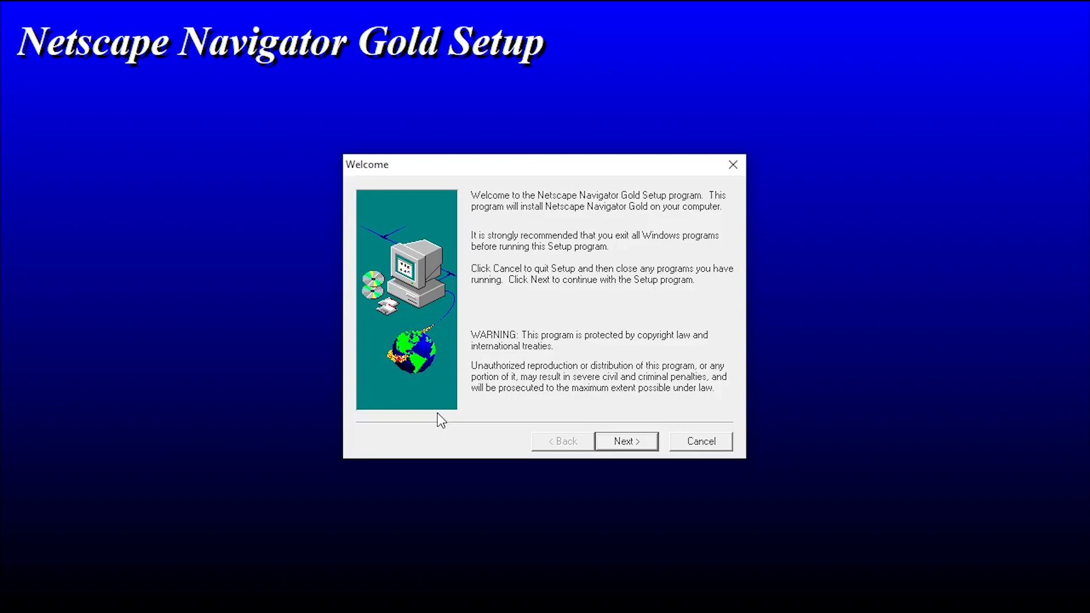
{"action": "left_click", "coordinate": [636, 448]}
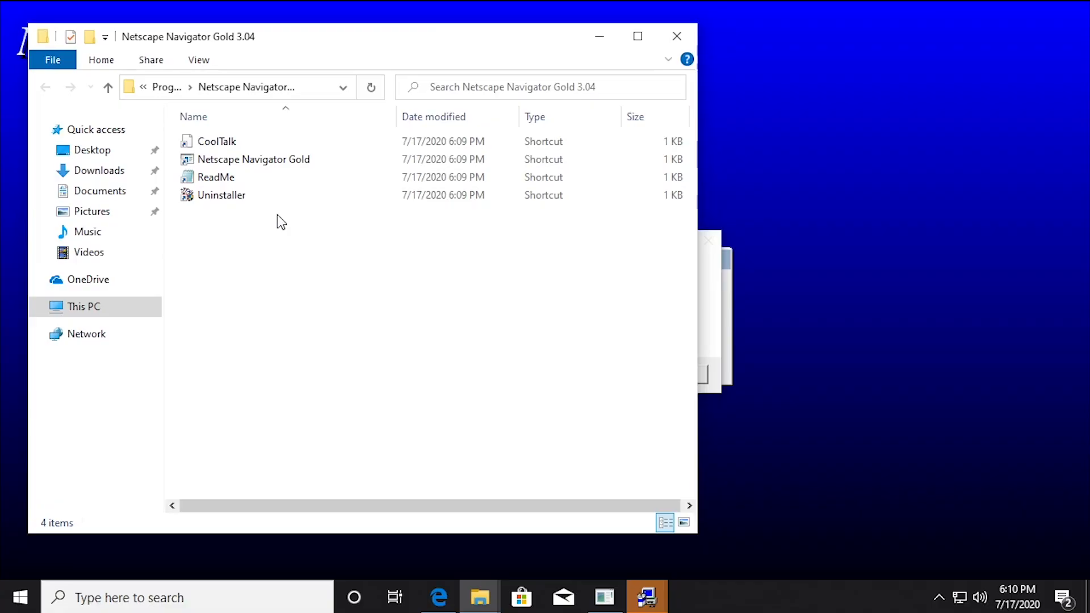
Finish the Netscape Navigator Gold 3.04 setup and look through its README to the end before closing it
{"action": "left_click_drag", "start_coordinate": [302, 44], "coordinate": [580, 475]}
{"action": "left_click", "coordinate": [584, 380]}
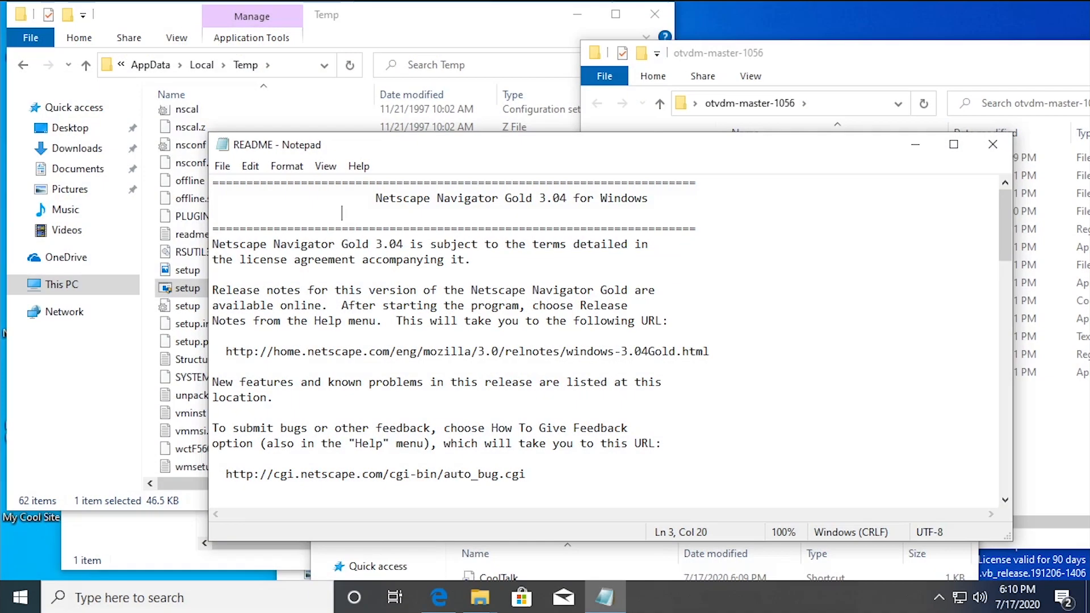
{"action": "left_click_drag", "start_coordinate": [1005, 219], "coordinate": [983, 489]}
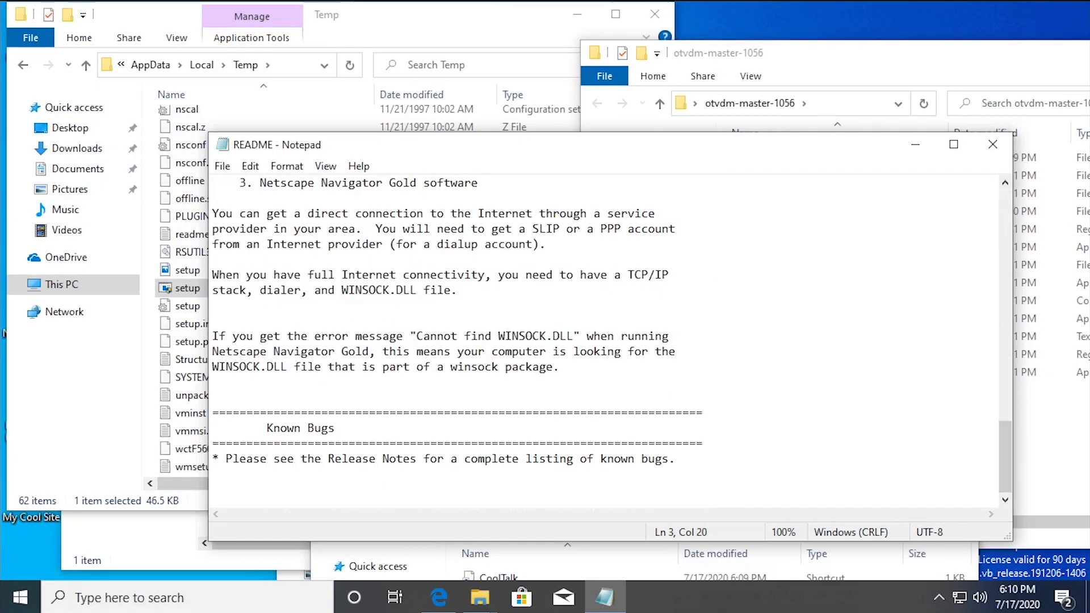
{"action": "left_click", "coordinate": [993, 144]}
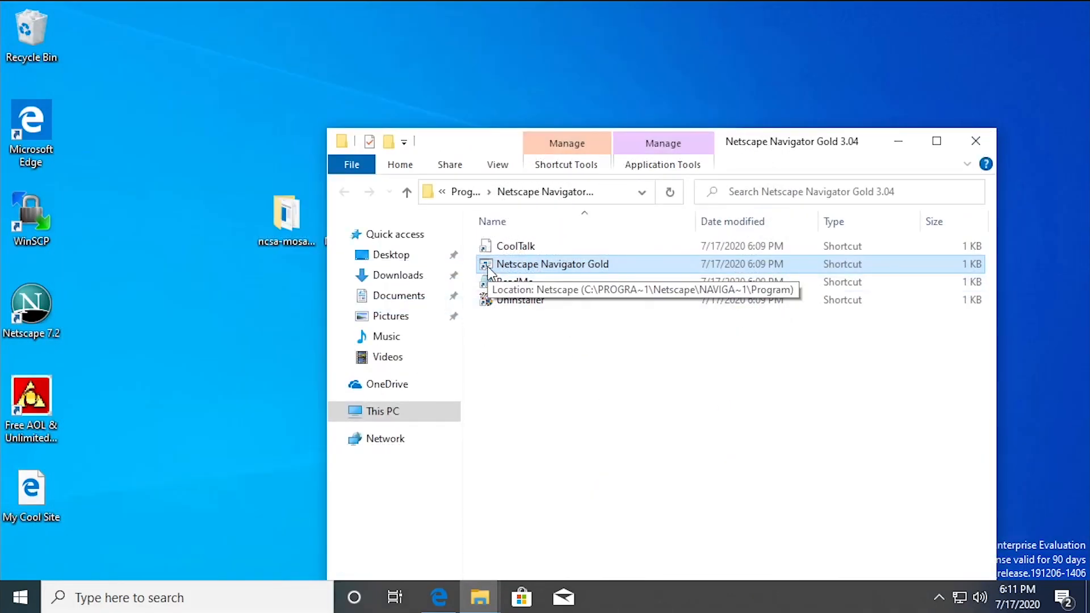
Try to open the Netscape Navigator Gold shortcut and its file location, cancelling the search for Netscape.exe
{"action": "right_click", "coordinate": [488, 272]}
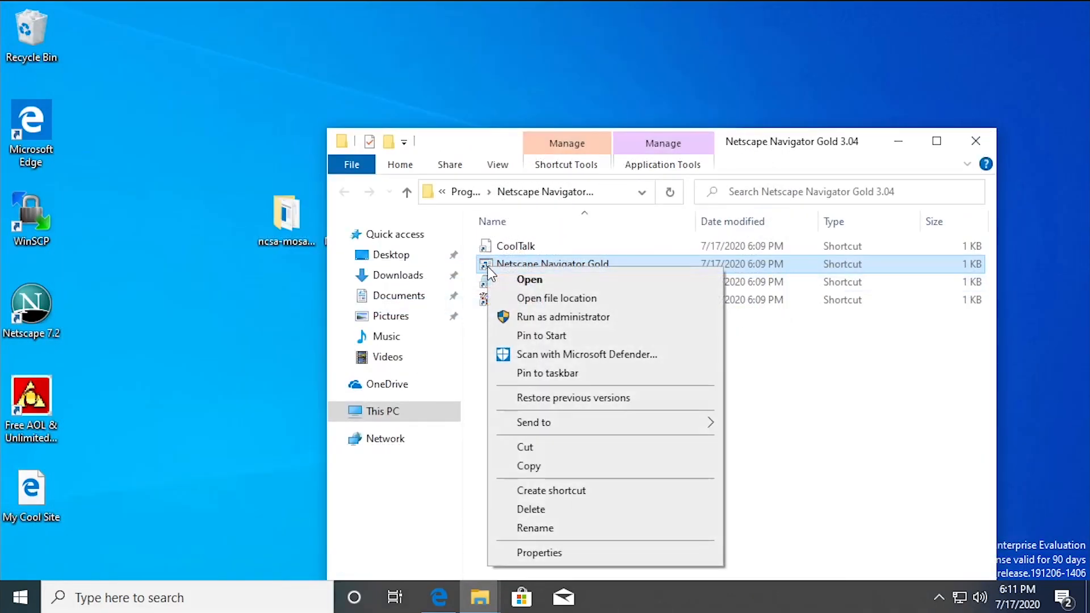
{"action": "left_click", "coordinate": [513, 297]}
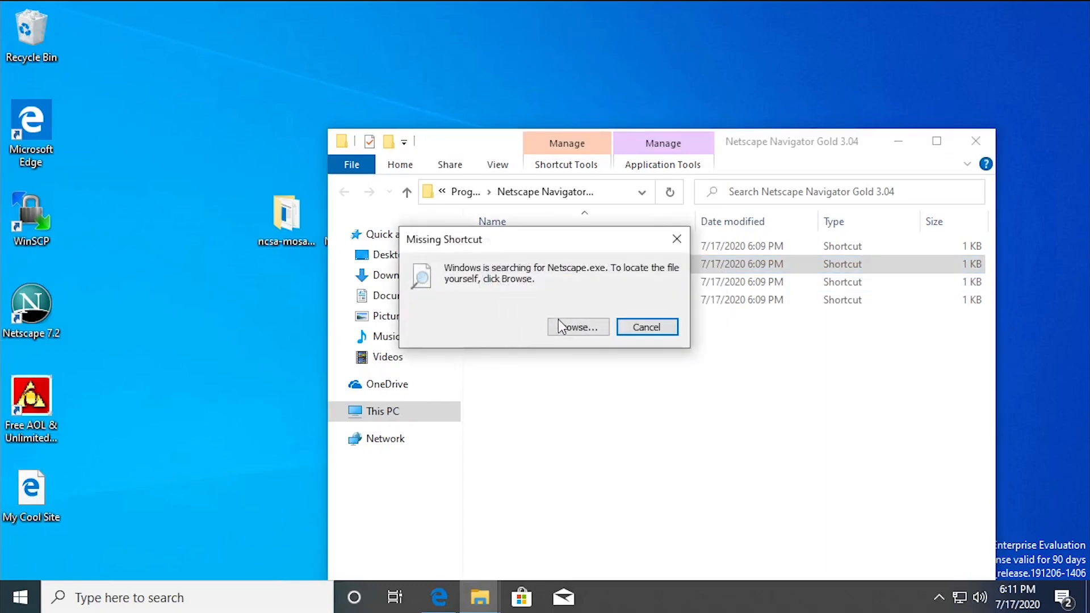
{"action": "left_click", "coordinate": [648, 327]}
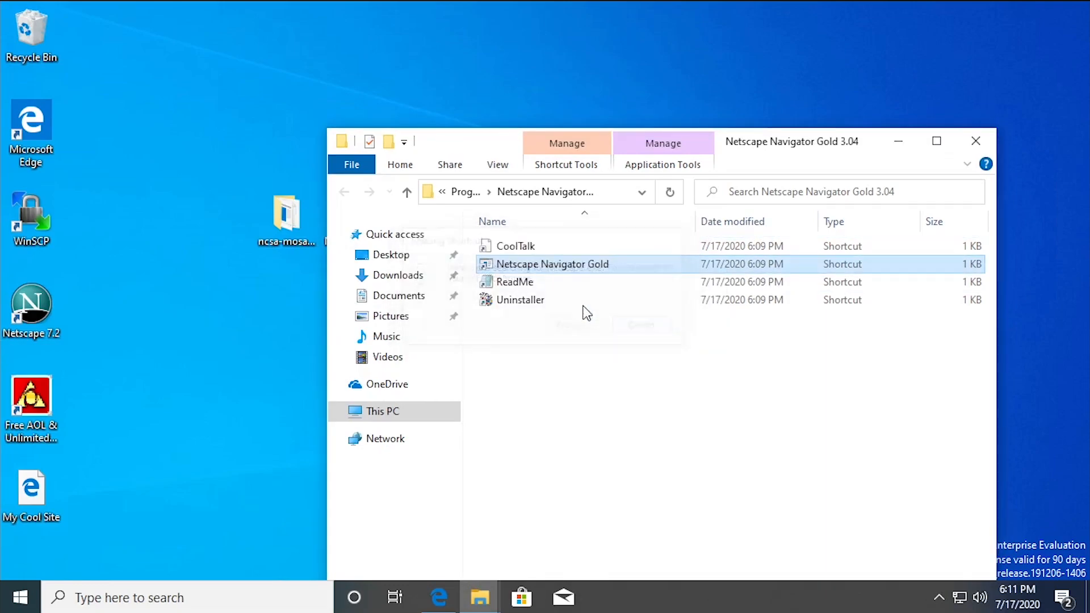
{"action": "double_click", "coordinate": [535, 275]}
{"action": "left_click", "coordinate": [639, 326]}
Go up from the Netscape Navigator Gold 3.04 shortcut folder to This PC and open Local Disk (C:)
{"action": "left_click", "coordinate": [473, 193]}
{"action": "left_click", "coordinate": [473, 193]}
{"action": "left_click", "coordinate": [474, 193]}
{"action": "left_click", "coordinate": [483, 195]}
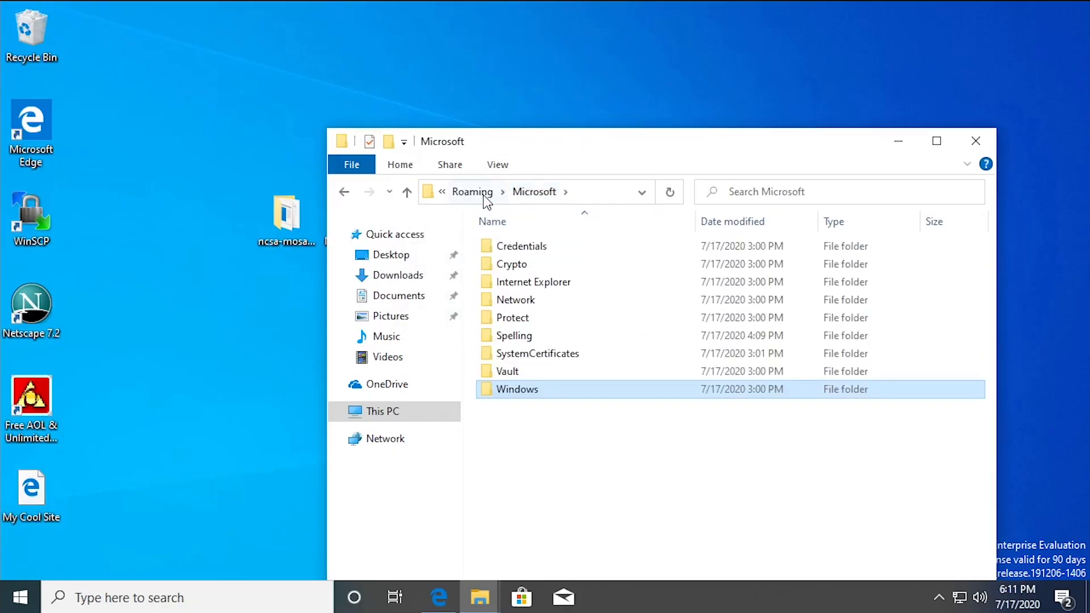
{"action": "left_click", "coordinate": [475, 197]}
{"action": "left_click", "coordinate": [383, 411]}
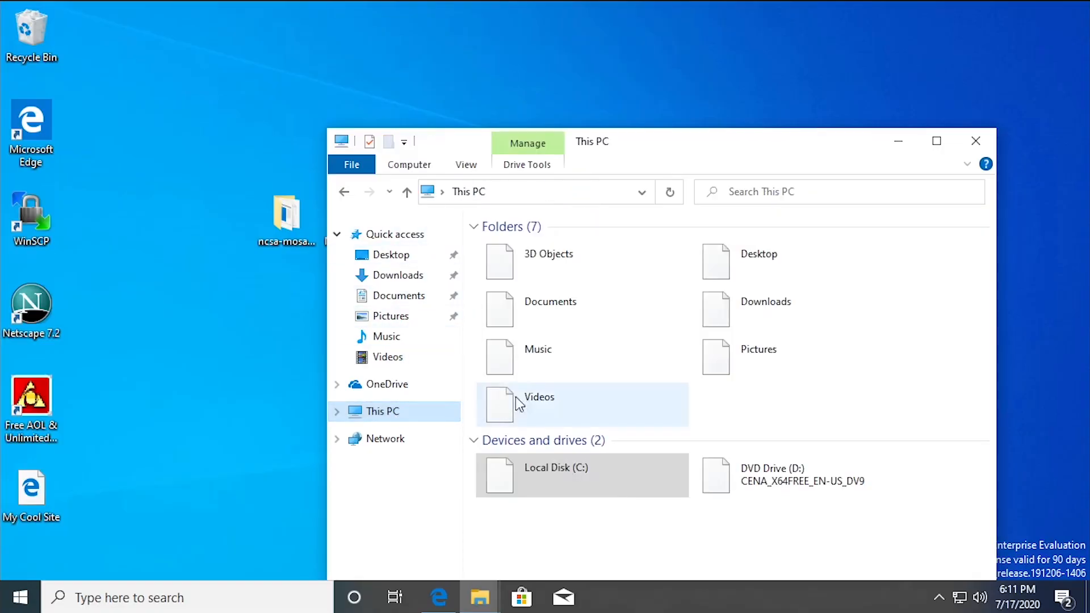
{"action": "double_click", "coordinate": [580, 476]}
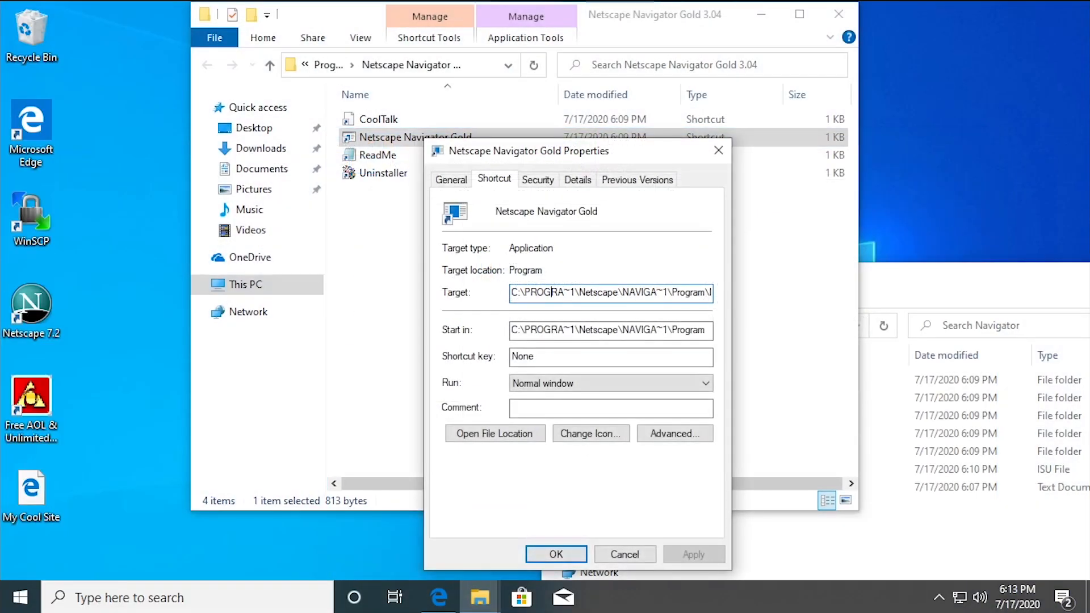
Check the target path in the Netscape Navigator Gold shortcut's properties and open the matching Program folder inside Netscape\Navigator
{"action": "left_click_drag", "start_coordinate": [525, 292], "coordinate": [685, 292]}
{"action": "left_click_drag", "start_coordinate": [894, 275], "coordinate": [904, 260]}
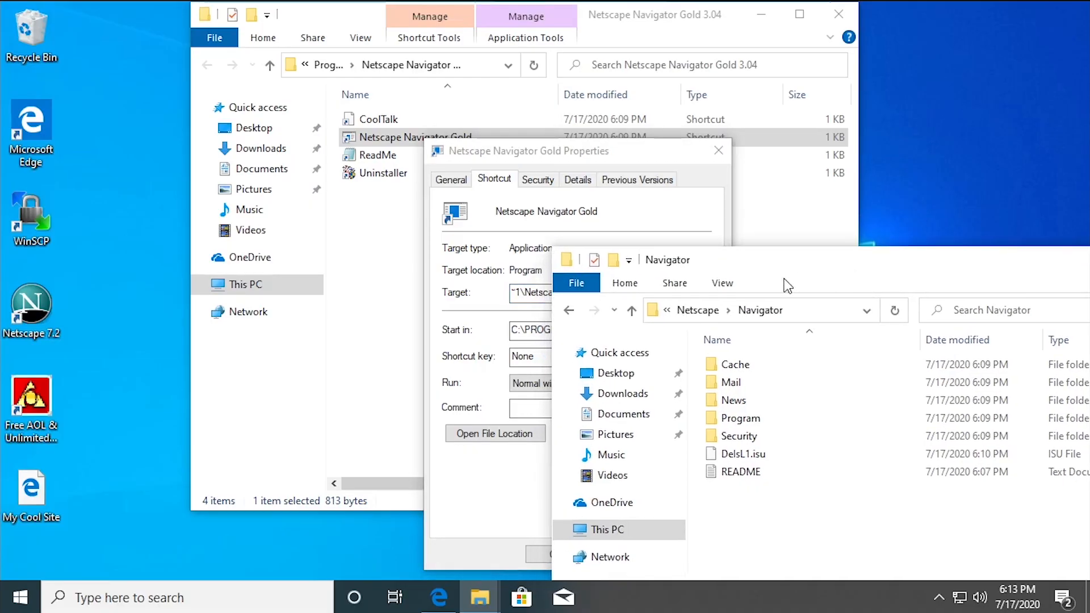
{"action": "double_click", "coordinate": [761, 413]}
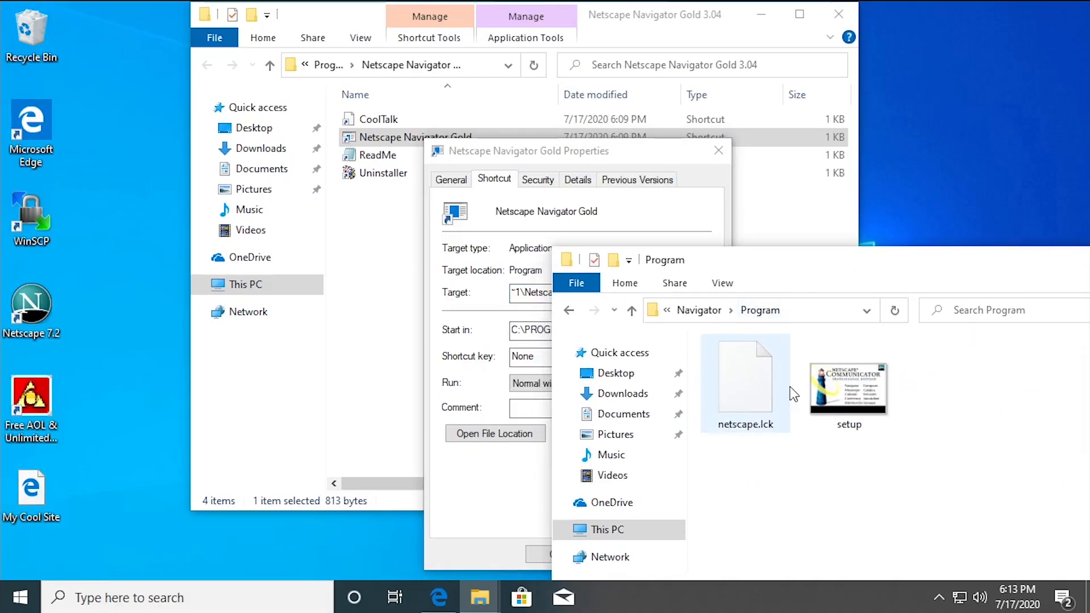
{"action": "left_click_drag", "start_coordinate": [808, 257], "coordinate": [589, 124]}
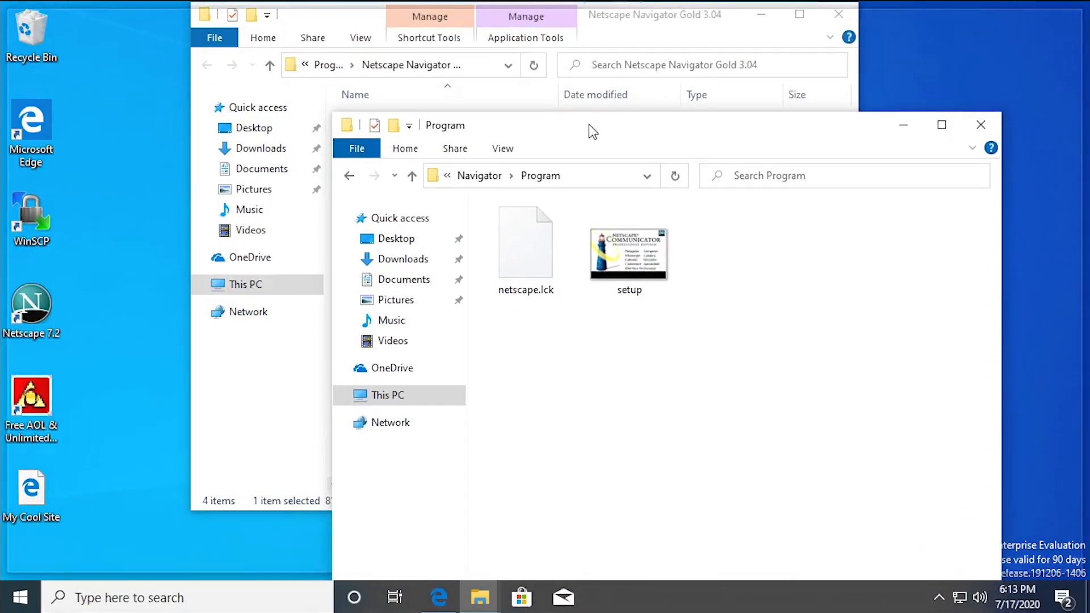
Check the parent Navigator folder, return to Program, and view the setup image stored there
{"action": "left_click", "coordinate": [481, 176]}
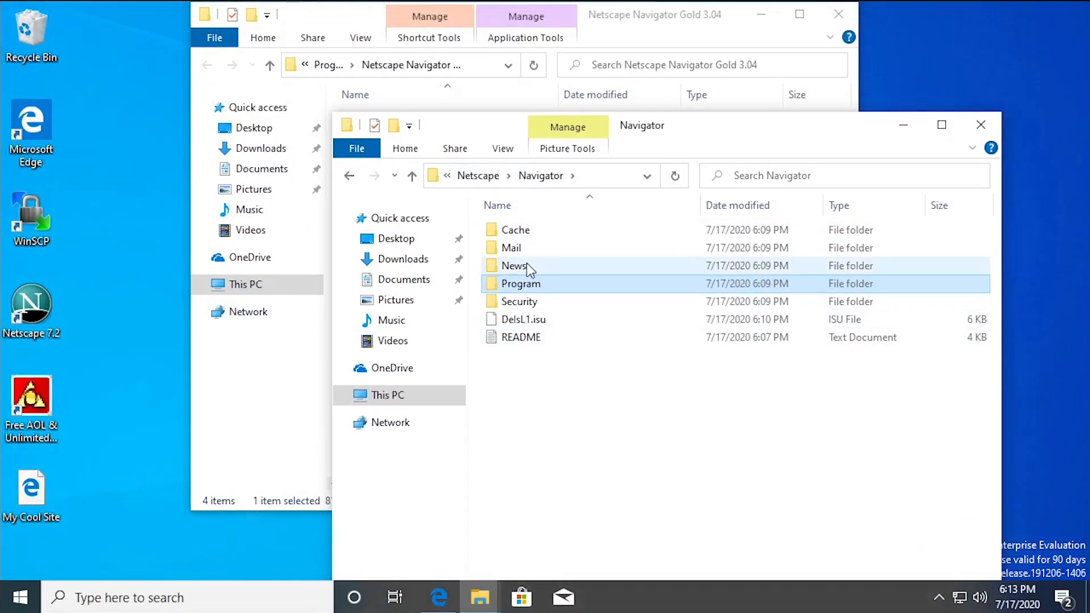
{"action": "key", "text": "Return"}
{"action": "double_click", "coordinate": [596, 261]}
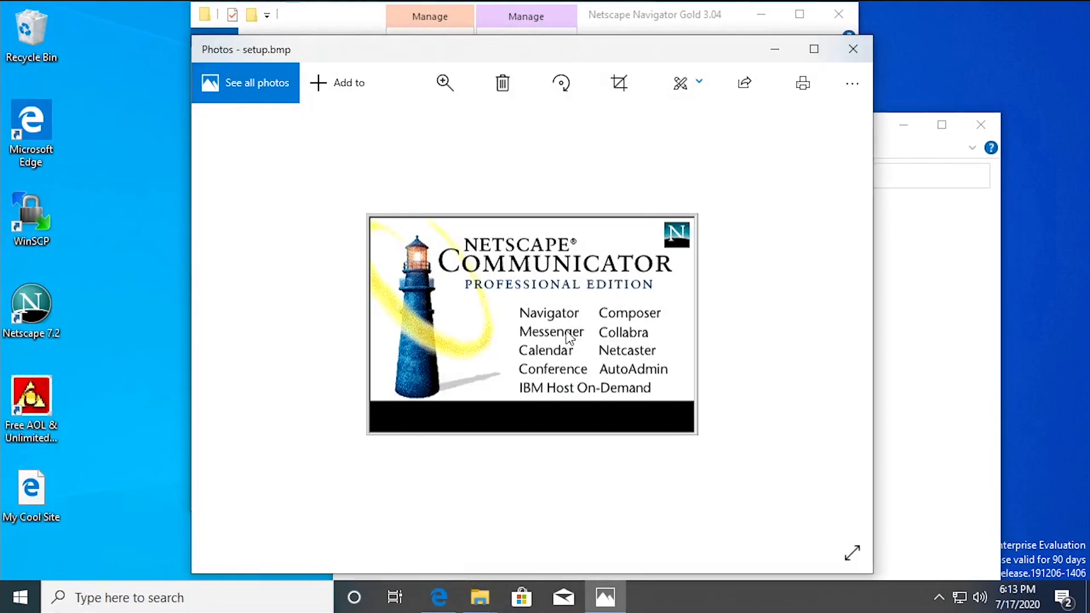
{"action": "scroll", "coordinate": [571, 337], "scroll_direction": "down", "scroll_amount": 1}
{"action": "left_click", "coordinate": [853, 49]}
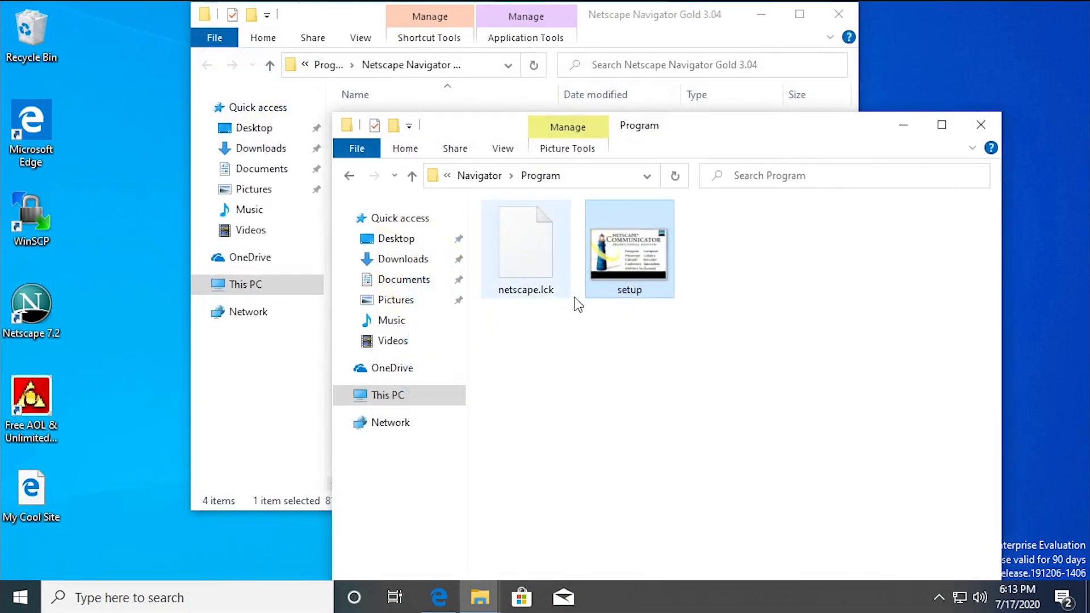
Close the Program folder, run the Uninstaller from the Netscape Navigator Gold 3.04 folder, and allow it to make changes
{"action": "left_click", "coordinate": [981, 125]}
{"action": "double_click", "coordinate": [406, 174]}
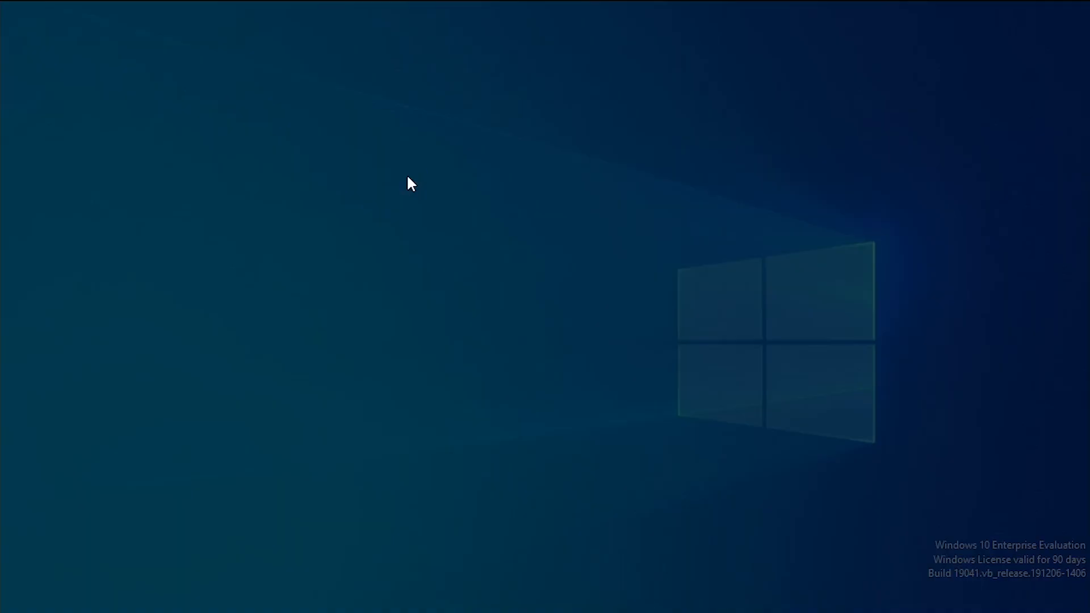
{"action": "left_click", "coordinate": [480, 425]}
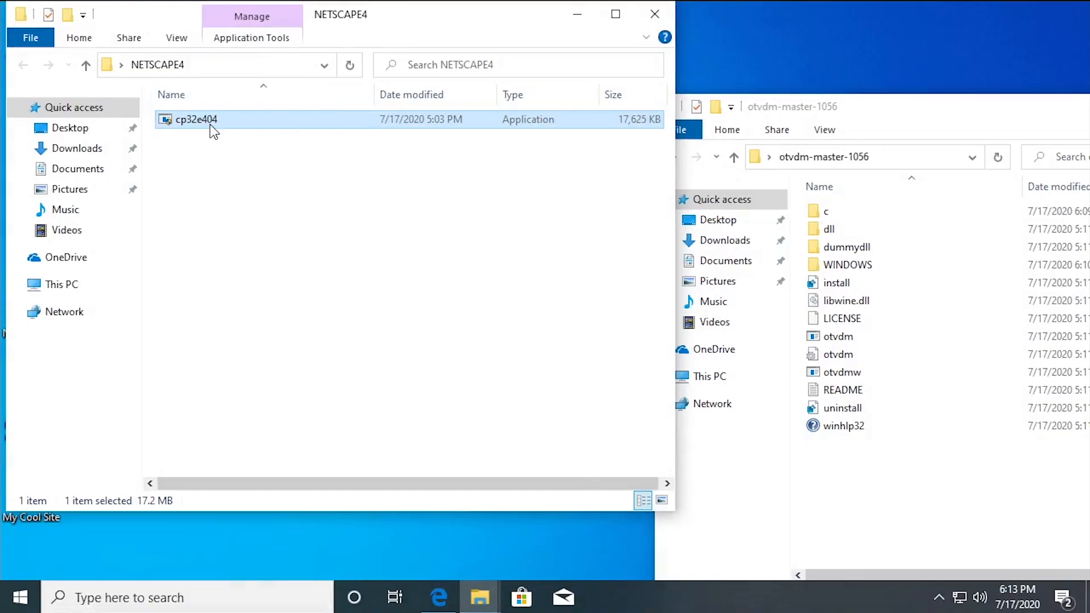
Run the Netscape Communicator 4.04 installer cp32e404 through otvdm and proceed to the setup type selection
{"action": "left_click_drag", "start_coordinate": [213, 129], "coordinate": [868, 336]}
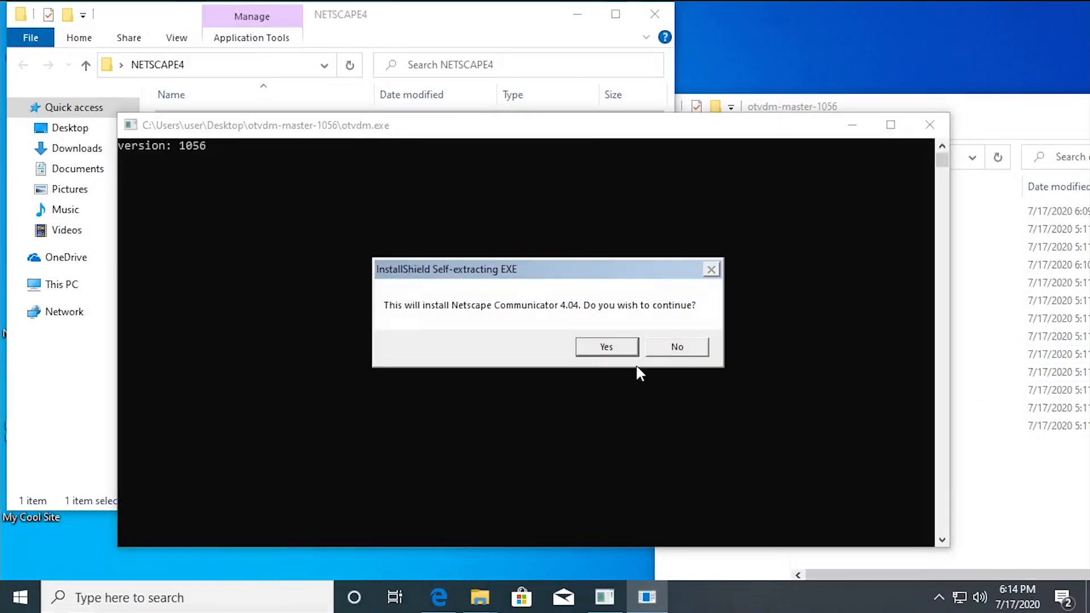
{"action": "left_click", "coordinate": [601, 344]}
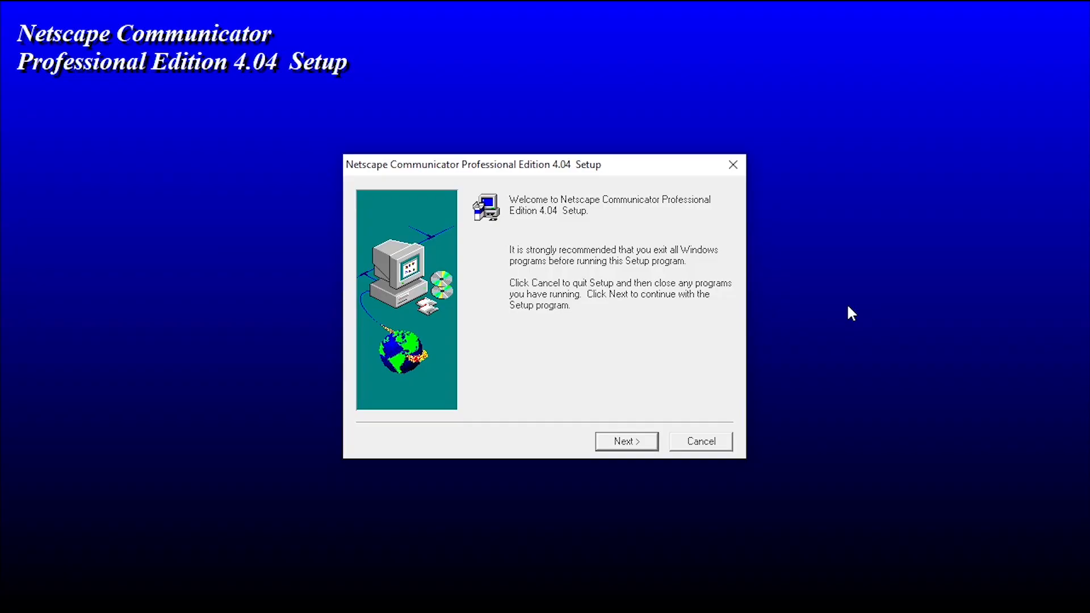
{"action": "left_click", "coordinate": [615, 443]}
{"action": "left_click", "coordinate": [625, 442]}
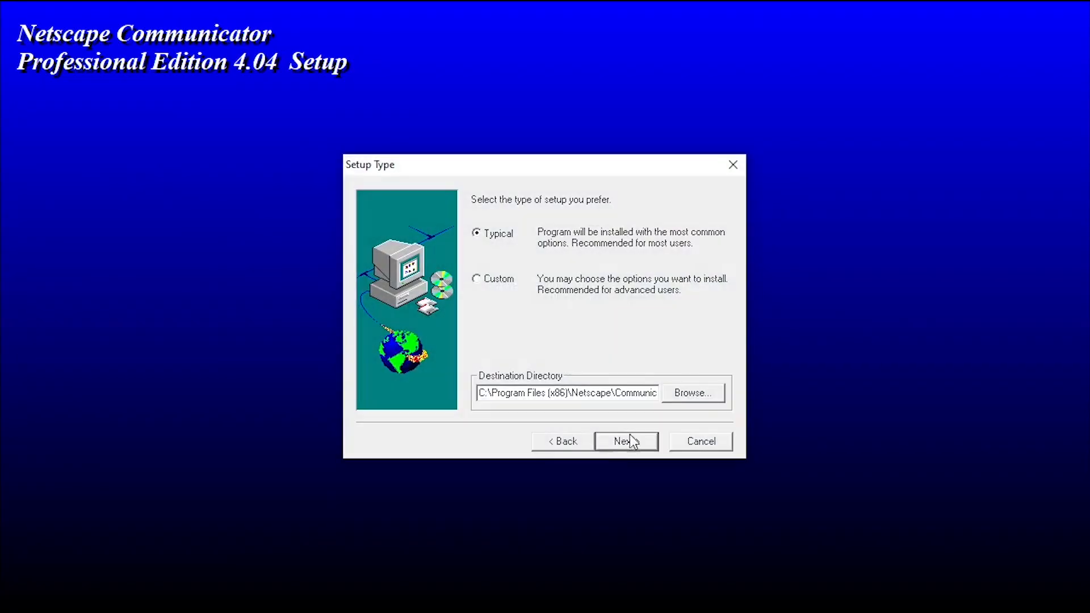
Choose the Custom setup type and set the destination directory to C:\Program Files (x86)\Netscape4\Communicator
{"action": "left_click", "coordinate": [502, 279]}
{"action": "left_click", "coordinate": [668, 396]}
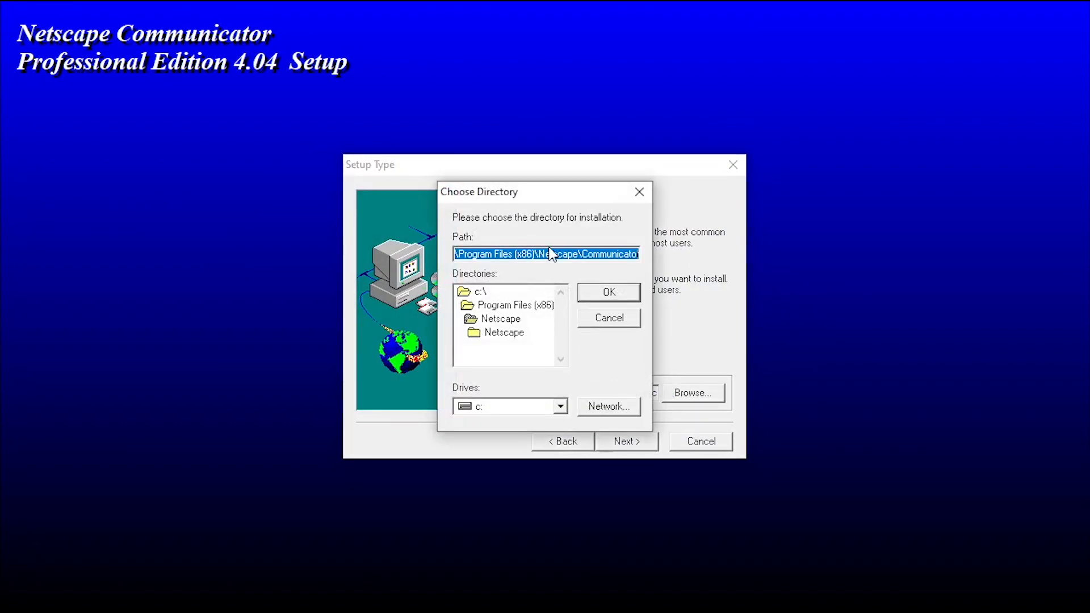
{"action": "left_click", "coordinate": [553, 254]}
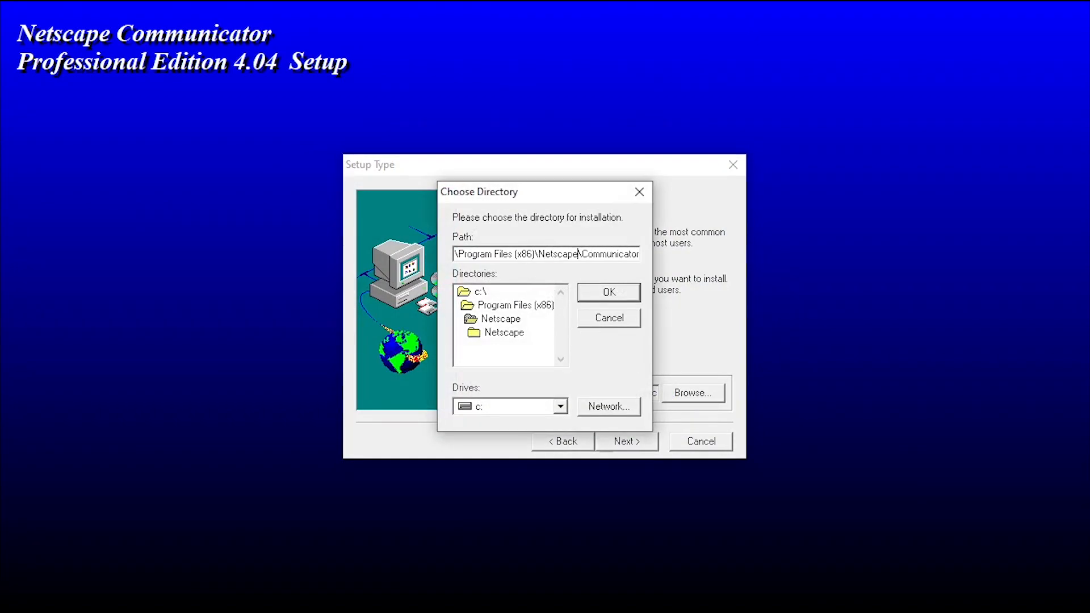
{"action": "type", "text": "4"}
{"action": "left_click", "coordinate": [602, 293]}
{"action": "left_click", "coordinate": [608, 367]}
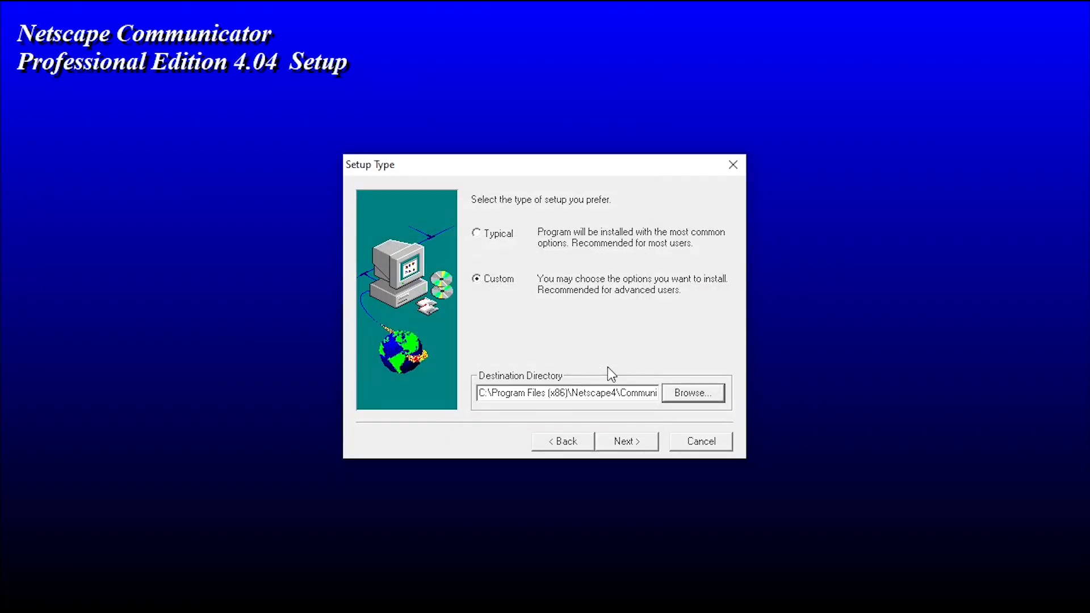
Keep all Netscape Communicator 4.04 components selected, including Multimedia Support, and proceed to the file associations
{"action": "left_click", "coordinate": [642, 441]}
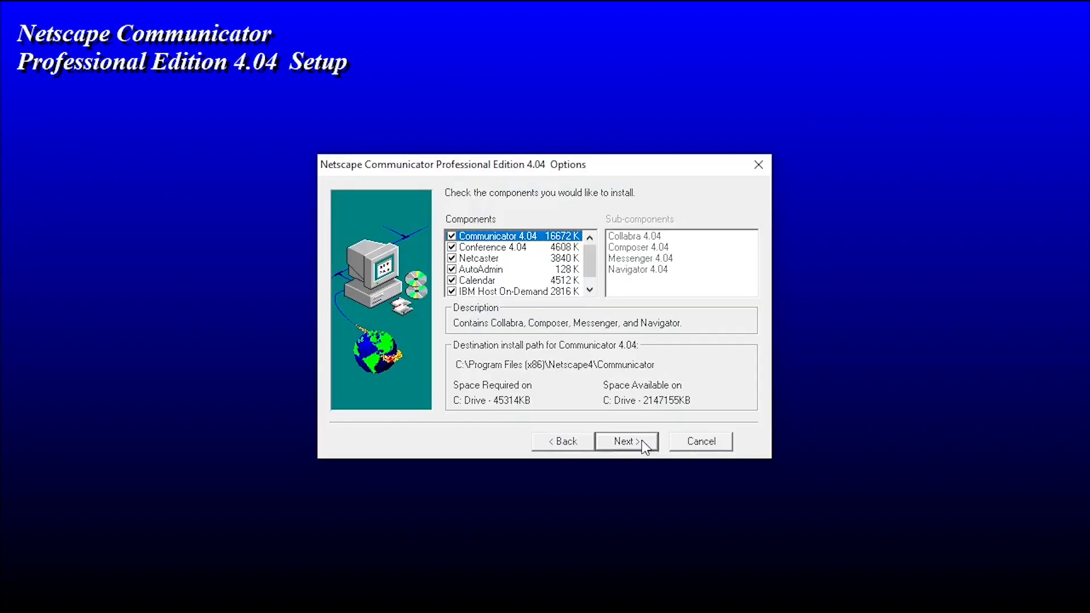
{"action": "mouse_move", "coordinate": [586, 268]}
{"action": "left_mouse_down"}
{"action": "mouse_move", "coordinate": [585, 291]}
{"action": "mouse_move", "coordinate": [584, 247]}
{"action": "left_mouse_up"}
{"action": "left_click", "coordinate": [590, 290]}
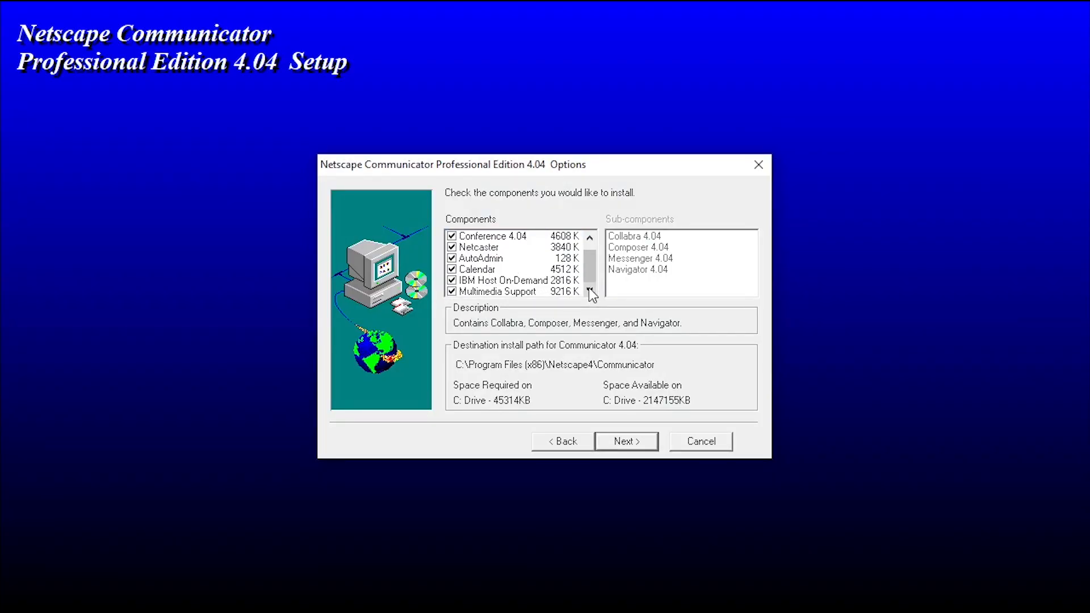
{"action": "left_click", "coordinate": [629, 446]}
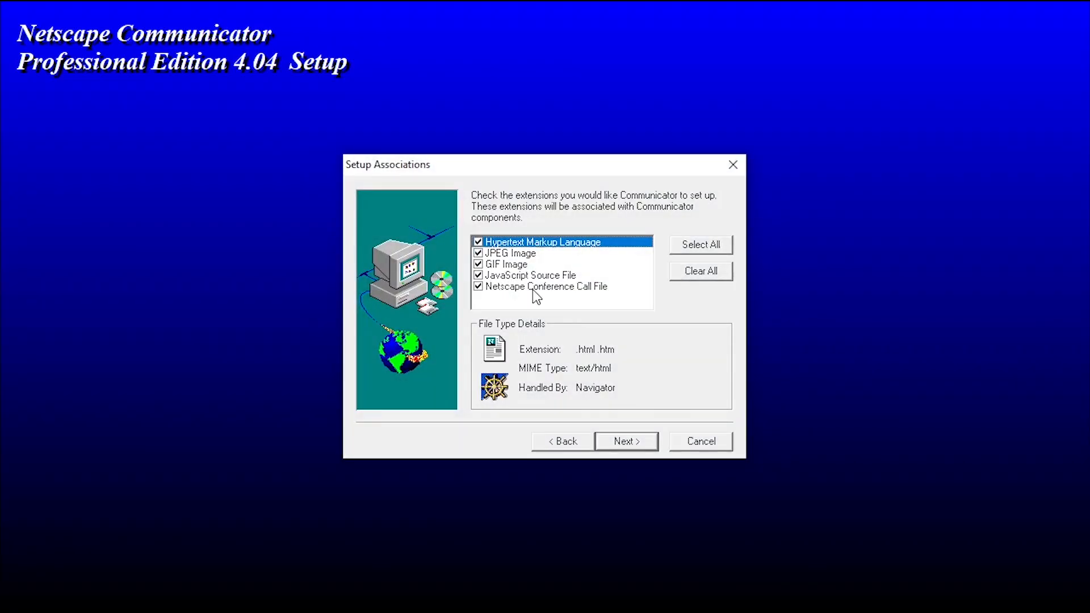
Examine the file type details for the JPEG, GIF, JavaScript and Hypertext Markup Language associations
{"action": "left_click", "coordinate": [524, 257]}
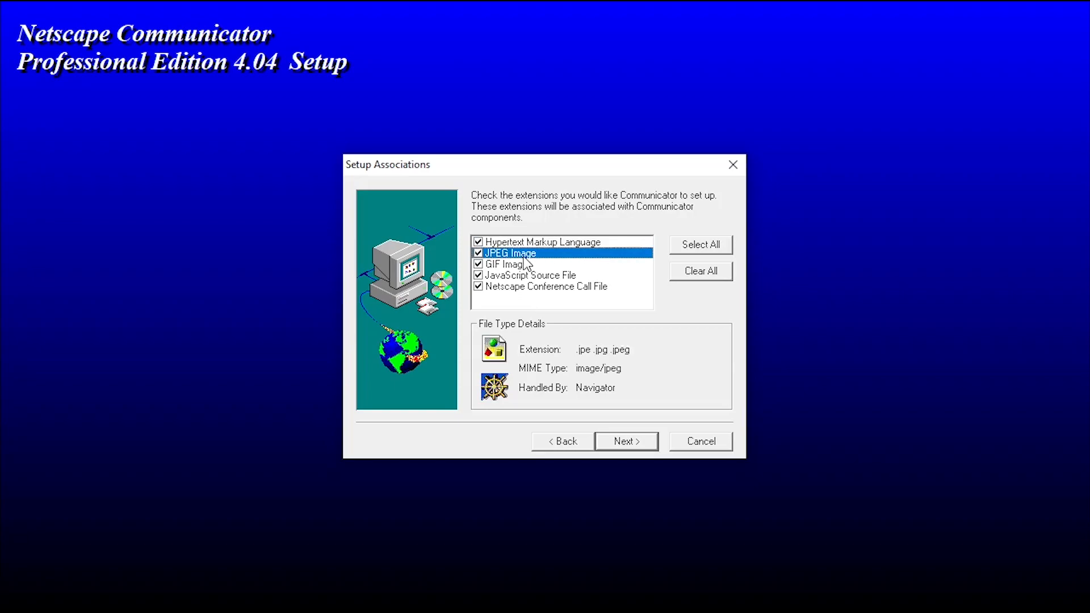
{"action": "left_click", "coordinate": [522, 266]}
{"action": "left_click", "coordinate": [523, 276]}
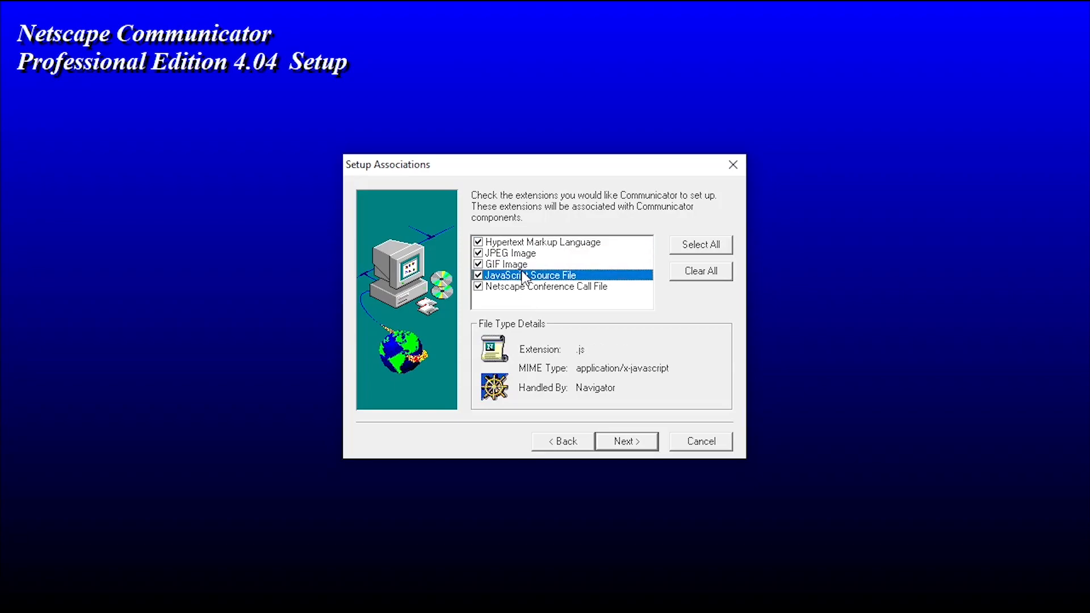
{"action": "left_click", "coordinate": [522, 244]}
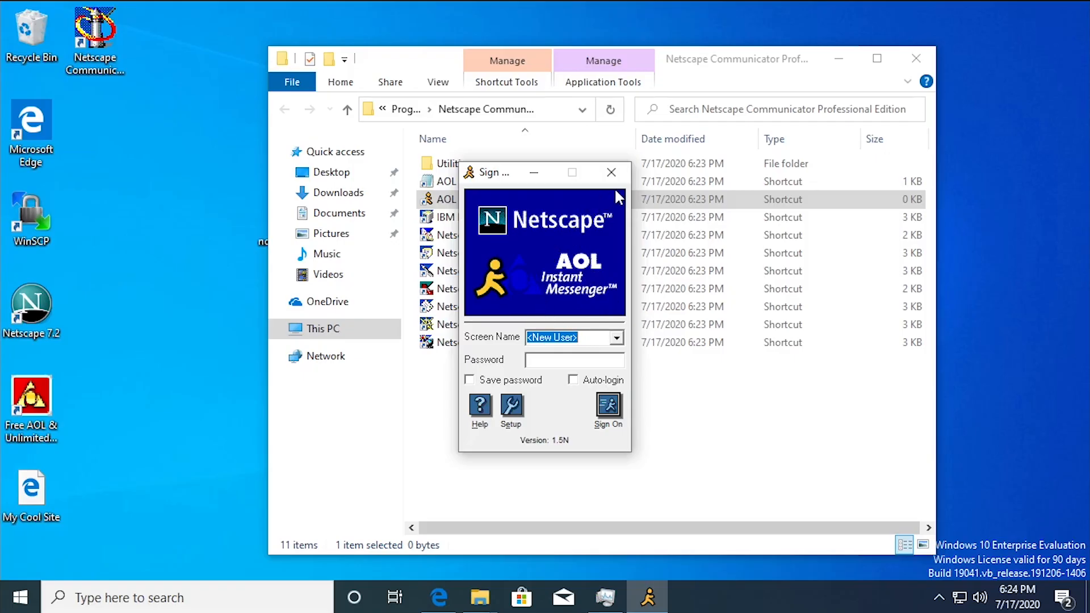
Close the AOL Instant Messenger sign-on window, try launching Netscape Navigator from the Communicator program folder, and close the folder
{"action": "left_click", "coordinate": [611, 172]}
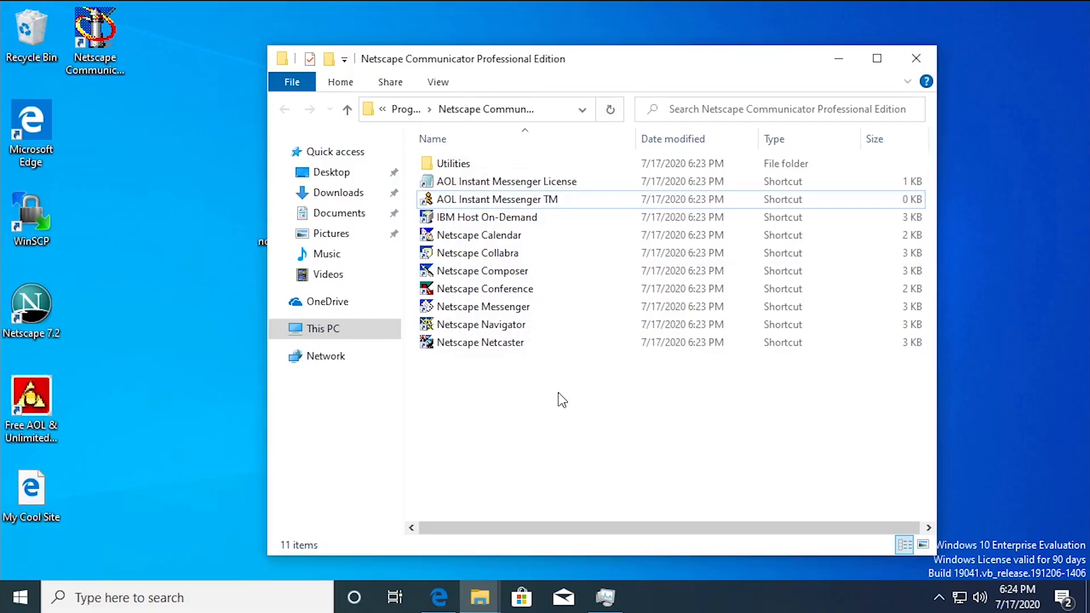
{"action": "double_click", "coordinate": [476, 325]}
{"action": "left_click", "coordinate": [485, 390]}
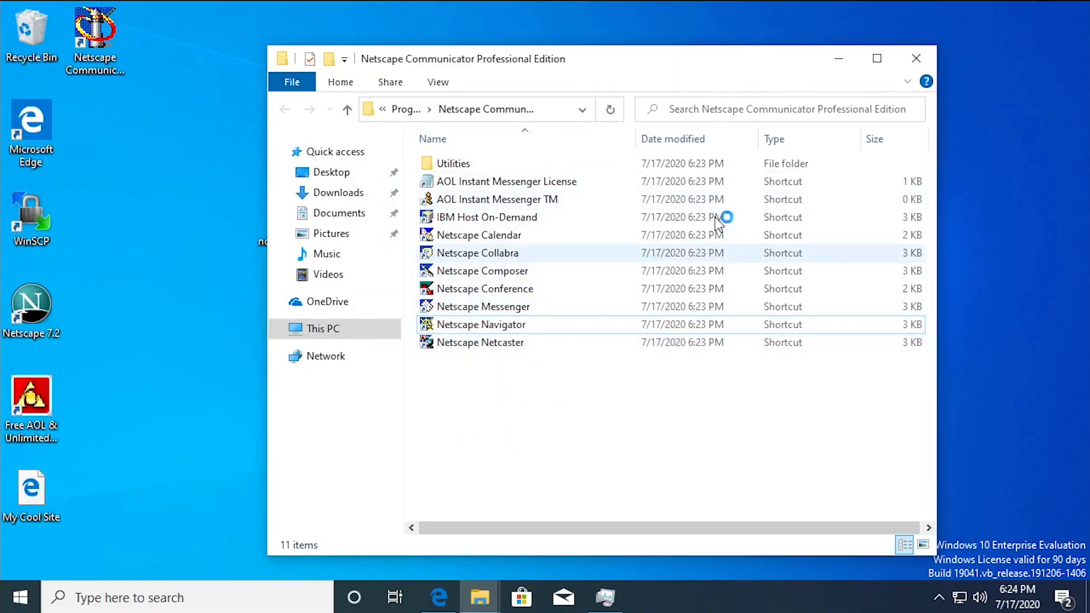
{"action": "left_click", "coordinate": [915, 58]}
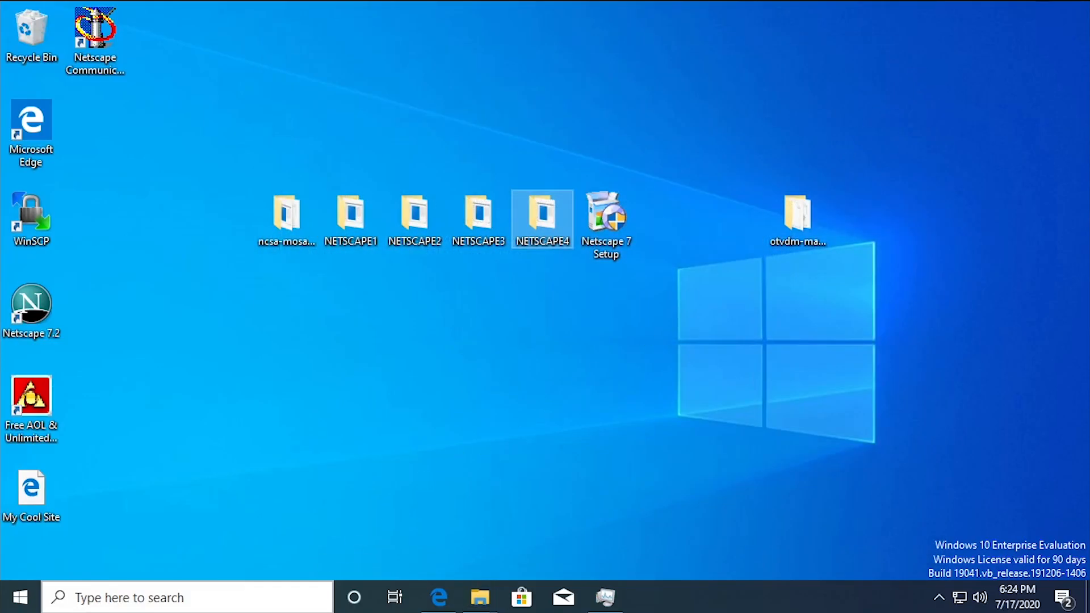
Restart Windows and launch Netscape Communicator from its desktop shortcut
{"action": "left_click", "coordinate": [20, 598]}
{"action": "left_click", "coordinate": [21, 560]}
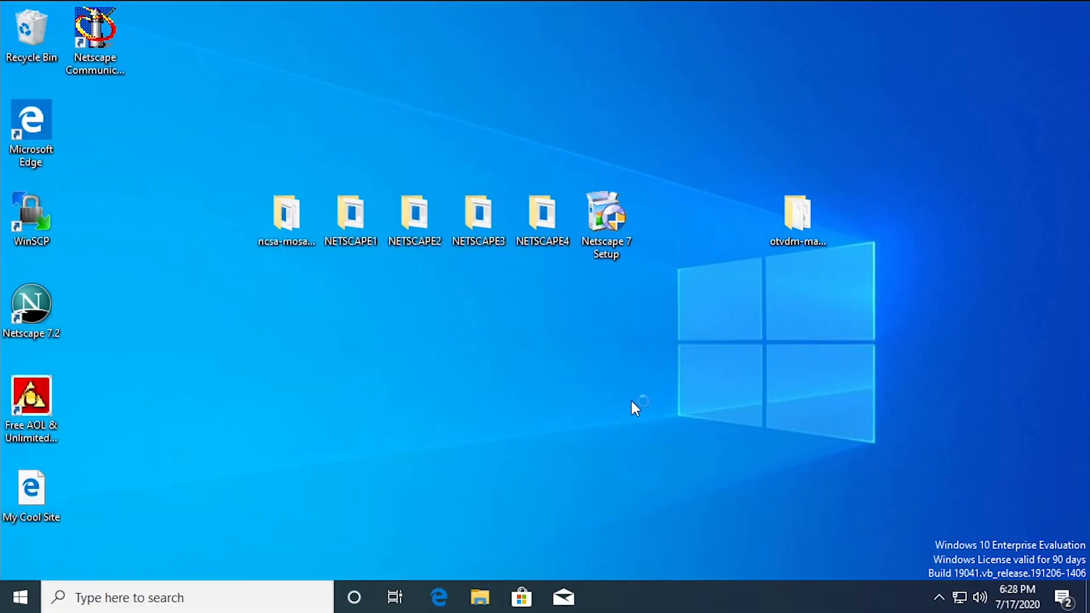
{"action": "left_click", "coordinate": [100, 38]}
{"action": "double_click", "coordinate": [100, 34]}
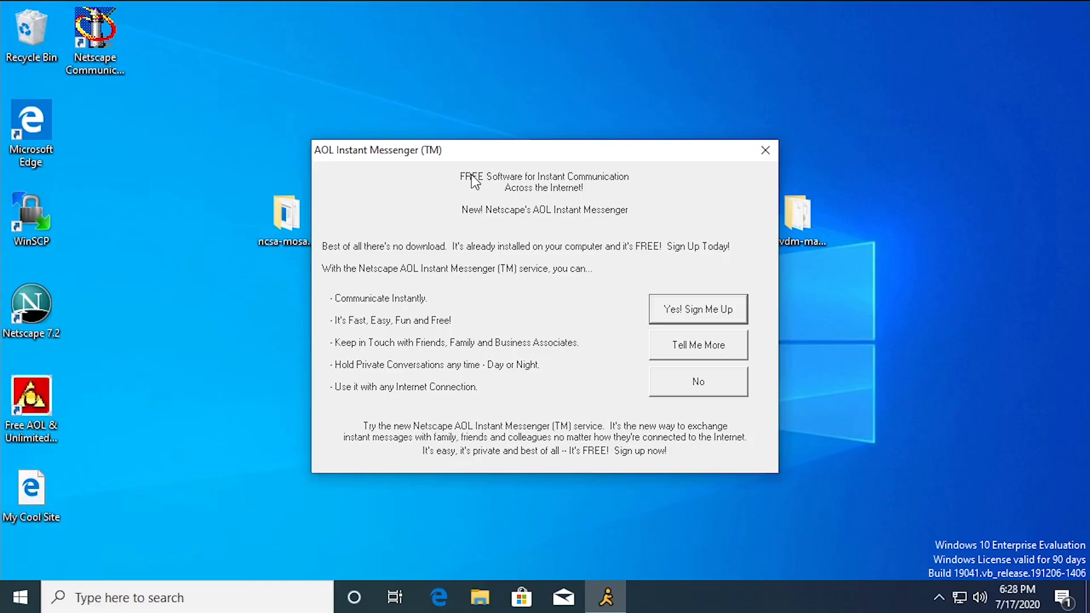
Try signing up for AOL Instant Messenger with a Local Area Network or cable modem connection, then minimize the registration page and close the sign-on window
{"action": "left_click", "coordinate": [698, 320]}
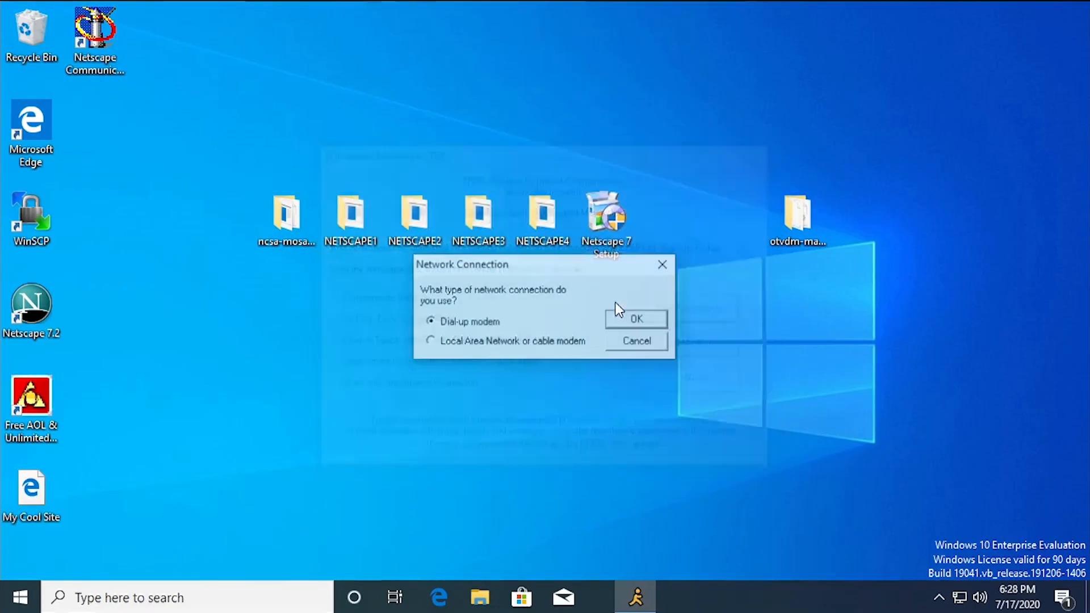
{"action": "left_click", "coordinate": [465, 341]}
{"action": "left_click", "coordinate": [636, 321]}
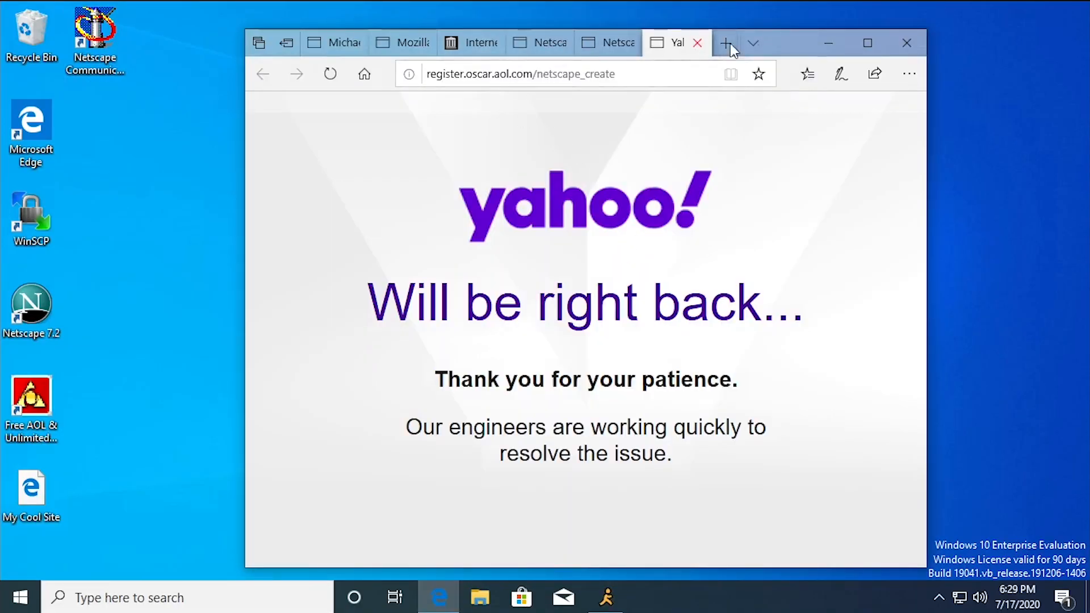
{"action": "left_click", "coordinate": [820, 41]}
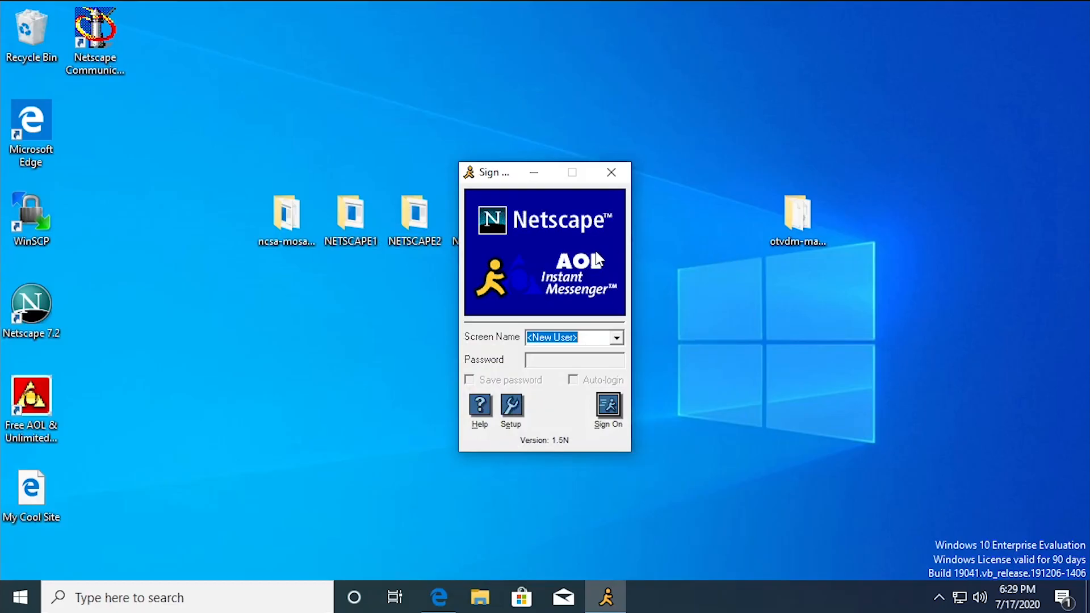
{"action": "left_click", "coordinate": [611, 172]}
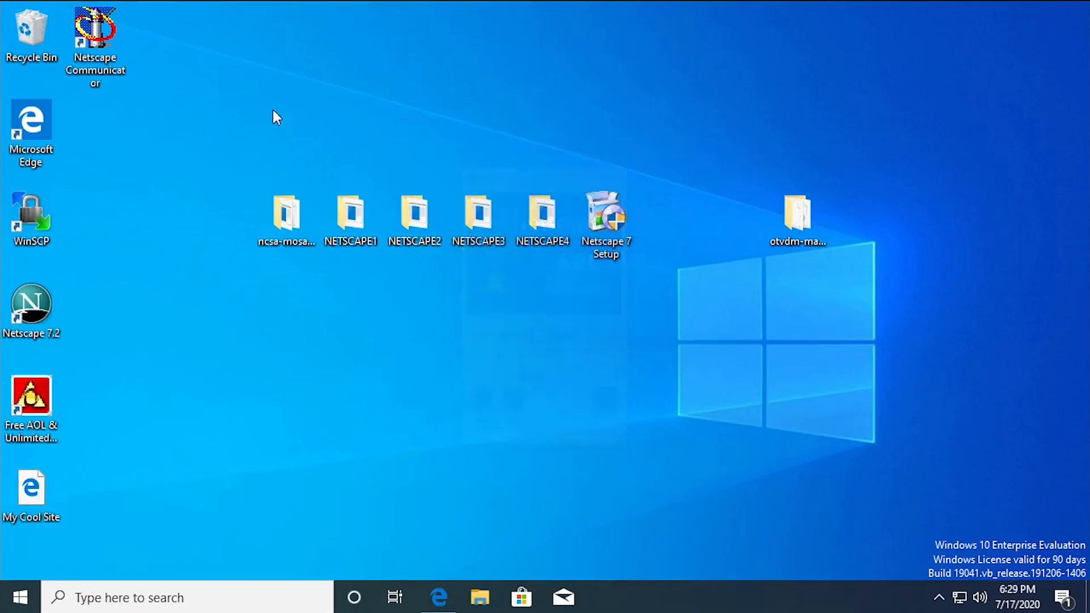
Launch Netscape Communicator again, start creating a new profile, and enter the user's name as the full name
{"action": "double_click", "coordinate": [82, 43]}
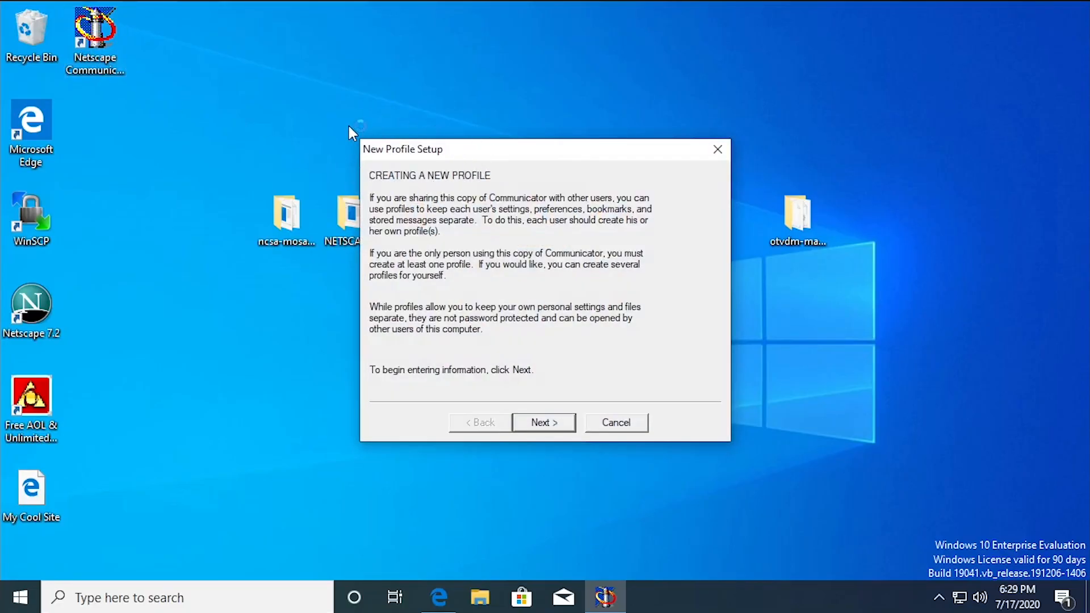
{"action": "left_click", "coordinate": [550, 423]}
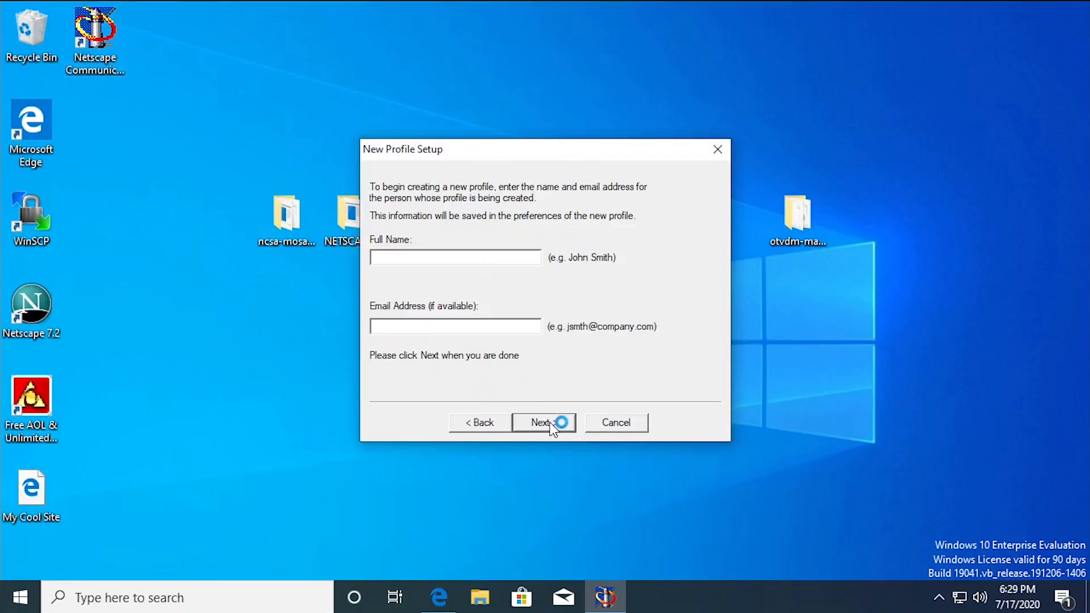
{"action": "type", "text": "Michael"}
{"action": "left_click", "coordinate": [550, 422]}
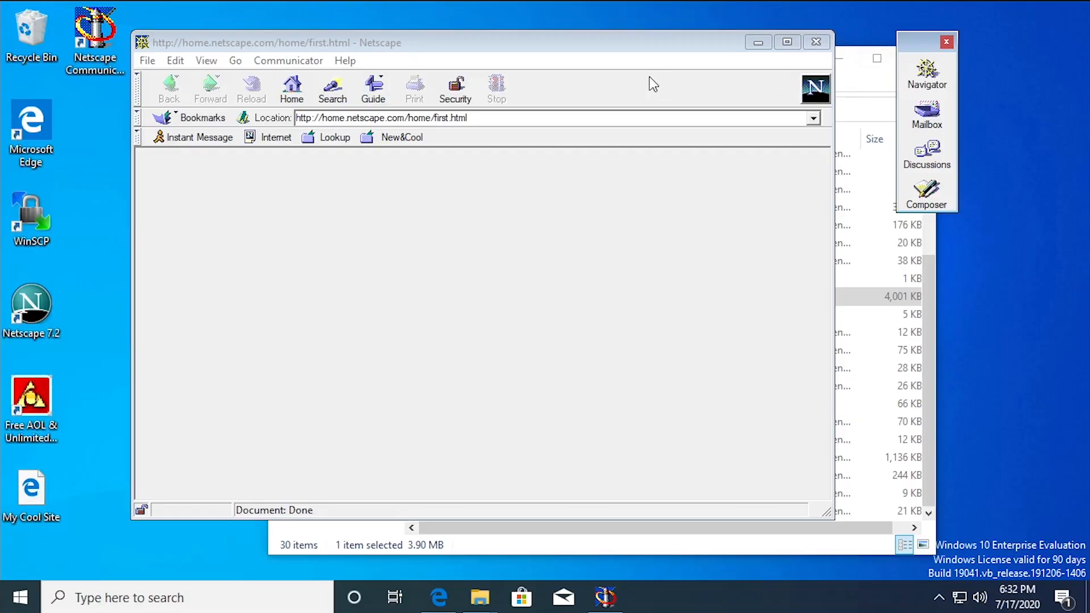
Reposition the Netscape window, try to load mjd.yt, and dismiss the encryption warning
{"action": "left_click_drag", "start_coordinate": [575, 50], "coordinate": [608, 56]}
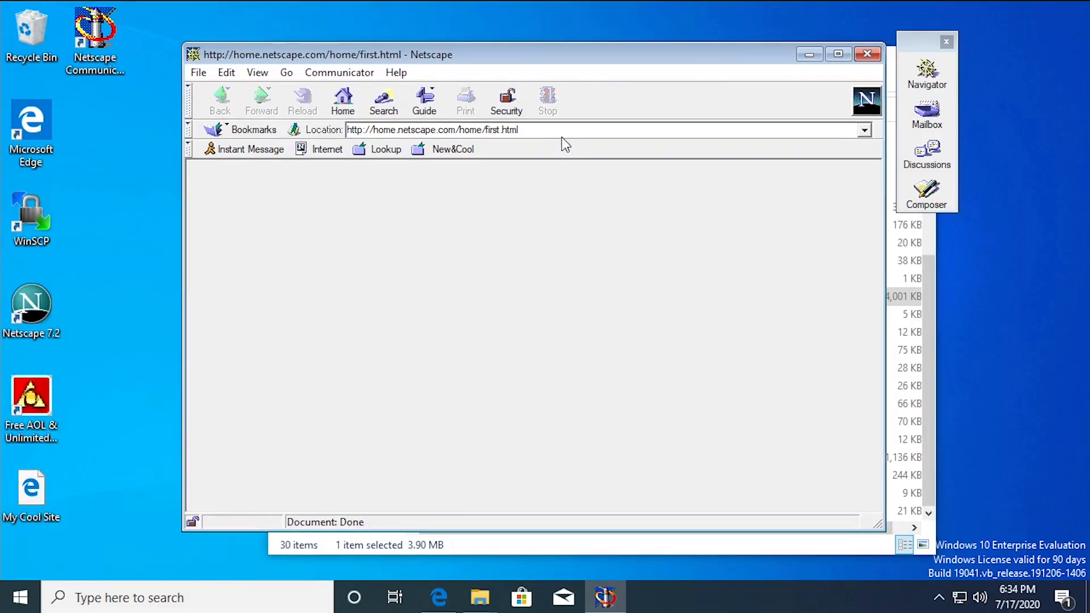
{"action": "left_click", "coordinate": [562, 132]}
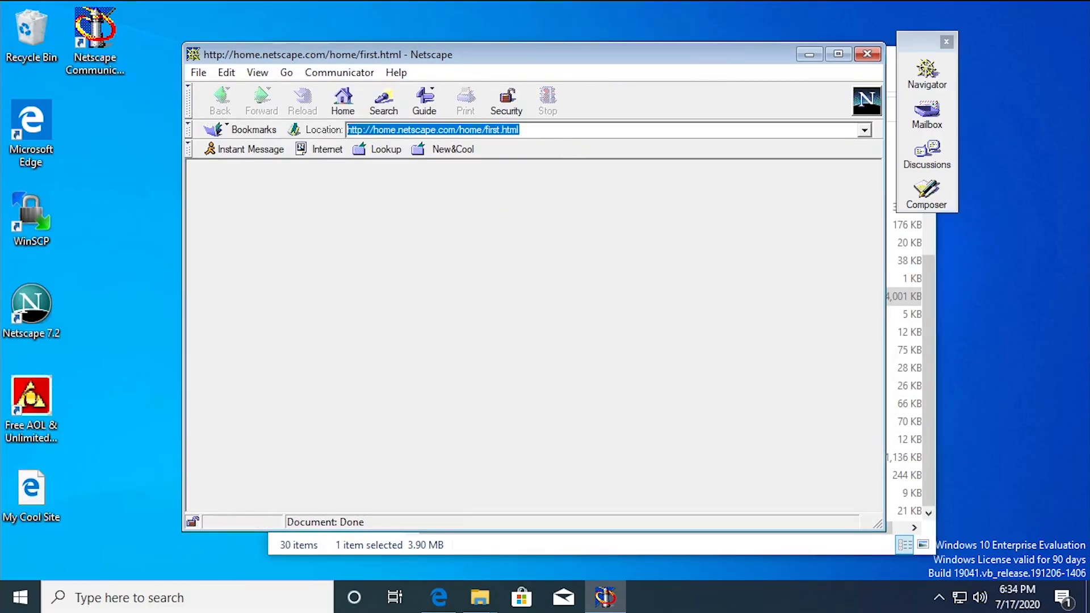
{"action": "type", "text": "mjd.yt"}
{"action": "key", "text": "Return"}
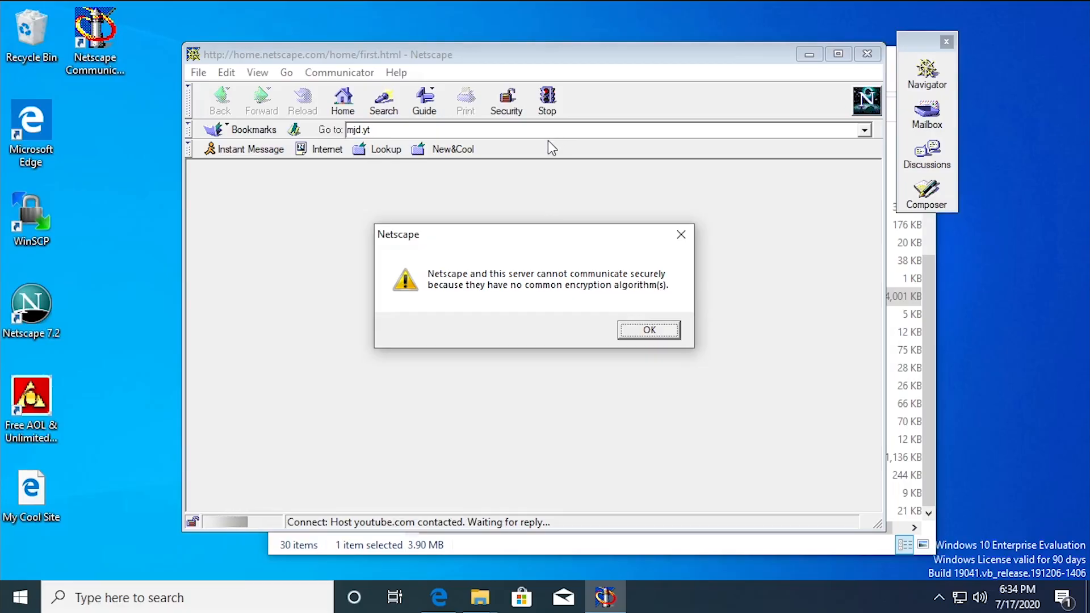
{"action": "left_click", "coordinate": [652, 332]}
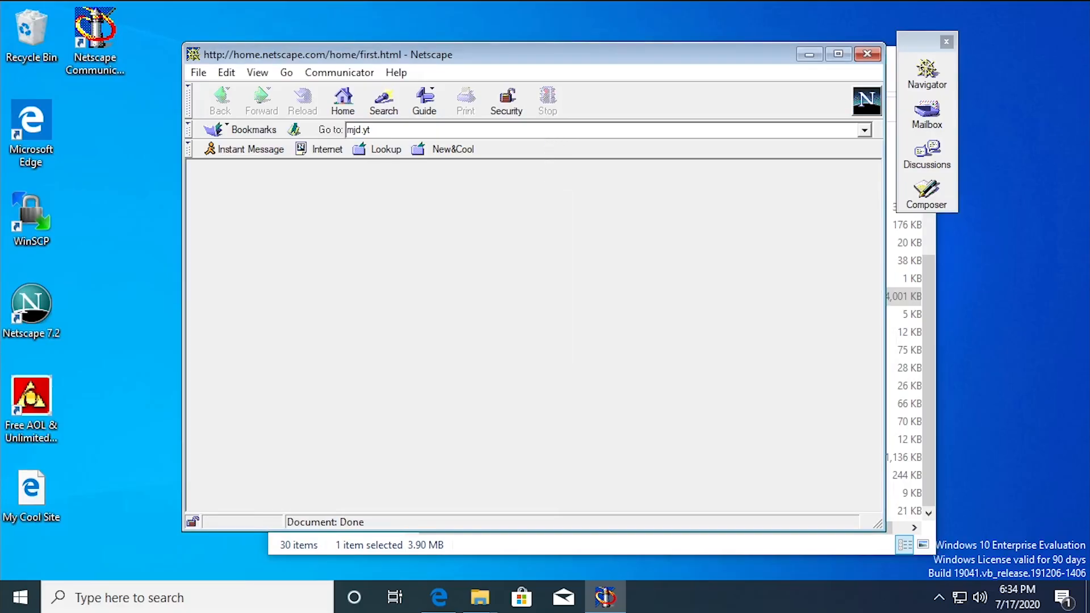
Load mcom.com in Netscape Communicator and look over the page
{"action": "left_click", "coordinate": [359, 129]}
{"action": "type", "text": "mcom.com"}
{"action": "key", "text": "Return"}
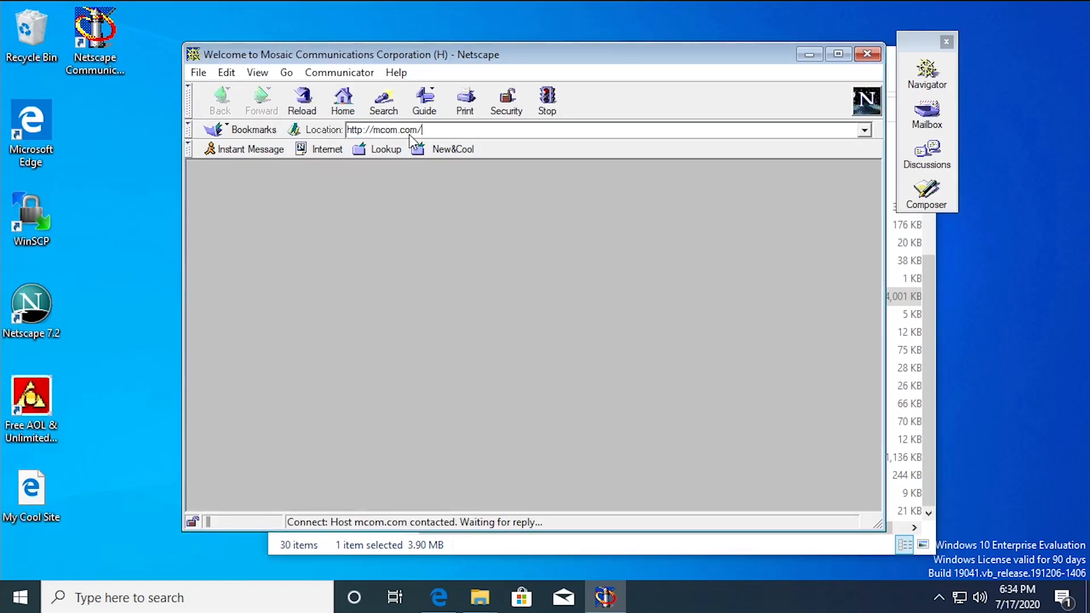
{"action": "left_click_drag", "start_coordinate": [868, 214], "coordinate": [842, 165]}
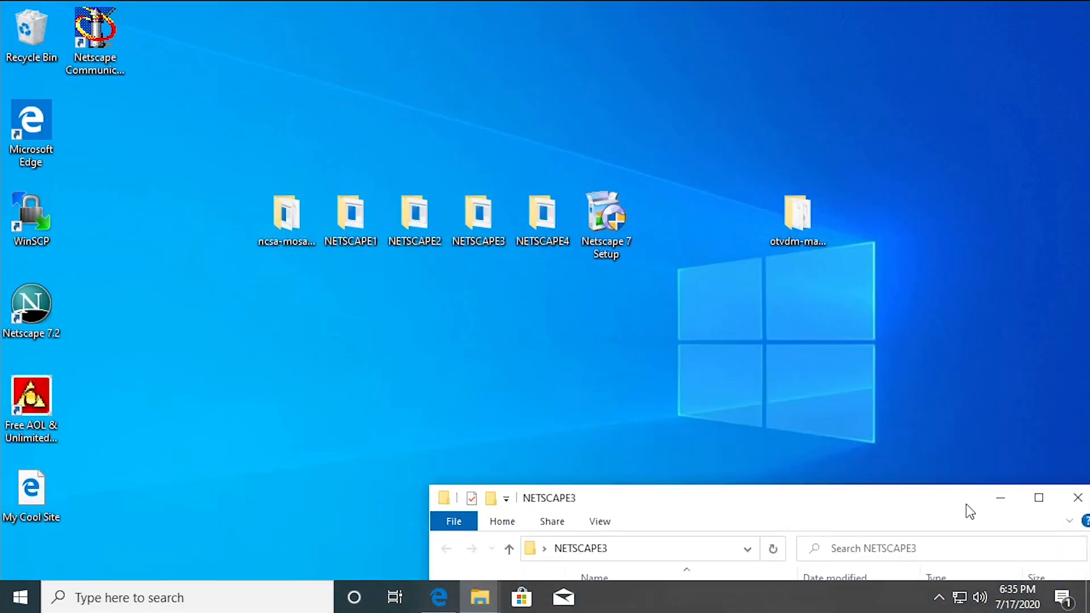
{"action": "left_click_drag", "start_coordinate": [966, 506], "coordinate": [753, 65]}
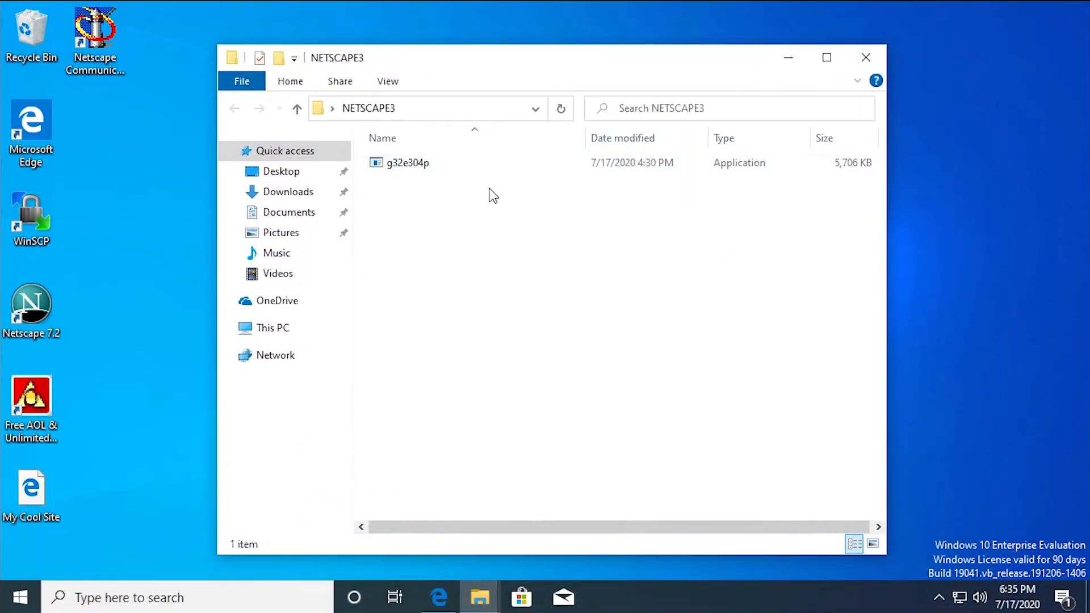
{"action": "double_click", "coordinate": [396, 165]}
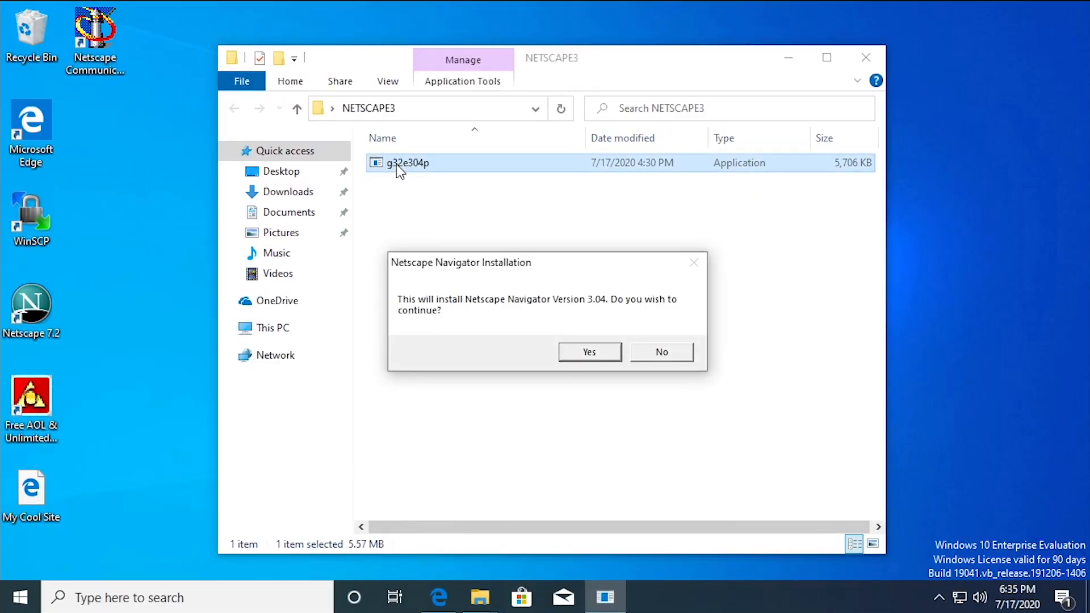
{"action": "left_click", "coordinate": [670, 351]}
Arrange the NETSCAPE3 and otvdm-master-1056 folders side by side, try installing g32e304p through otvdm, and dismiss the 16-bit application error
{"action": "left_click_drag", "start_coordinate": [609, 66], "coordinate": [380, 27]}
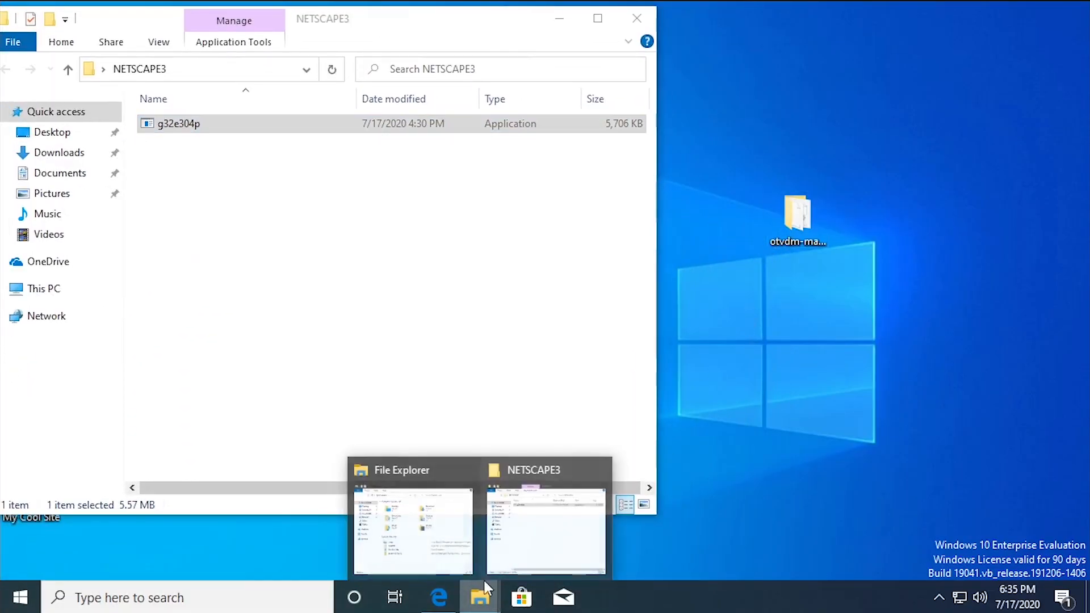
{"action": "left_click", "coordinate": [796, 196]}
{"action": "double_click", "coordinate": [796, 195]}
{"action": "left_click_drag", "start_coordinate": [447, 42], "coordinate": [937, 56]}
{"action": "left_click", "coordinate": [190, 112]}
{"action": "left_click_drag", "start_coordinate": [190, 112], "coordinate": [732, 299]}
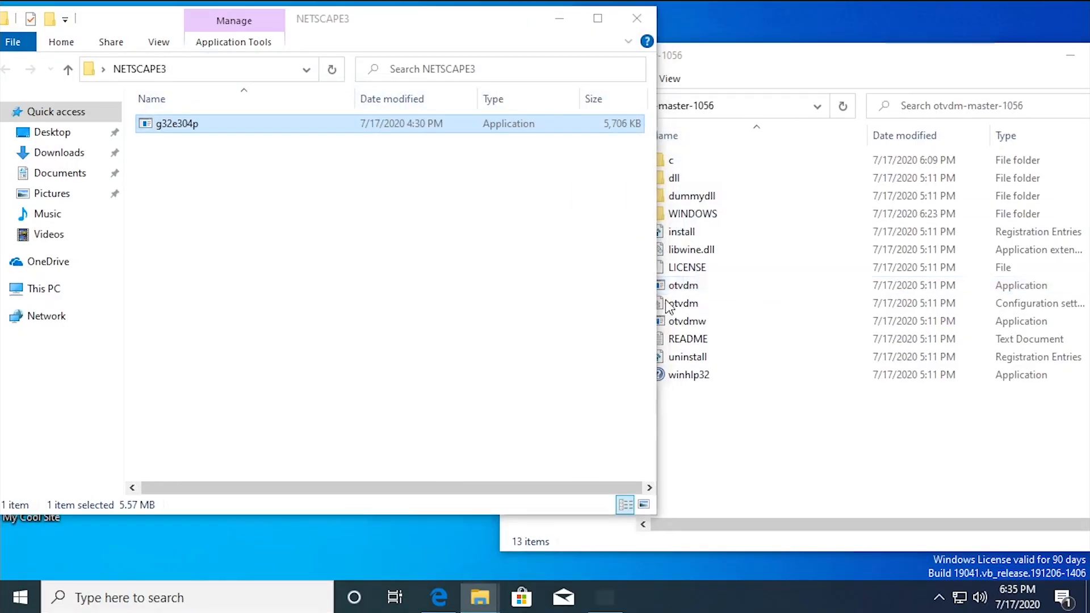
{"action": "left_click", "coordinate": [606, 352]}
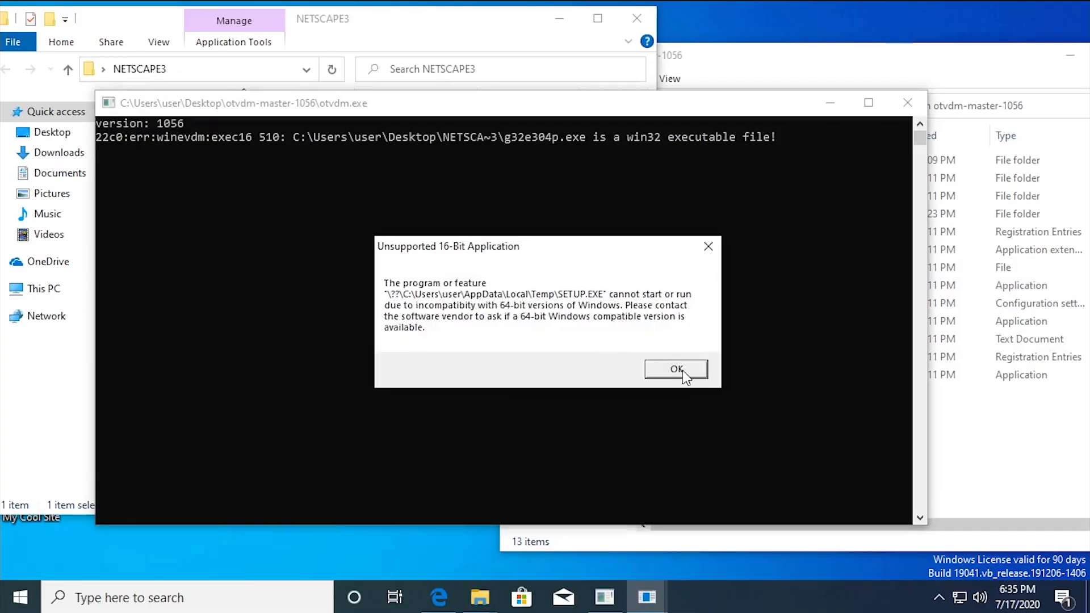
{"action": "left_click", "coordinate": [682, 371]}
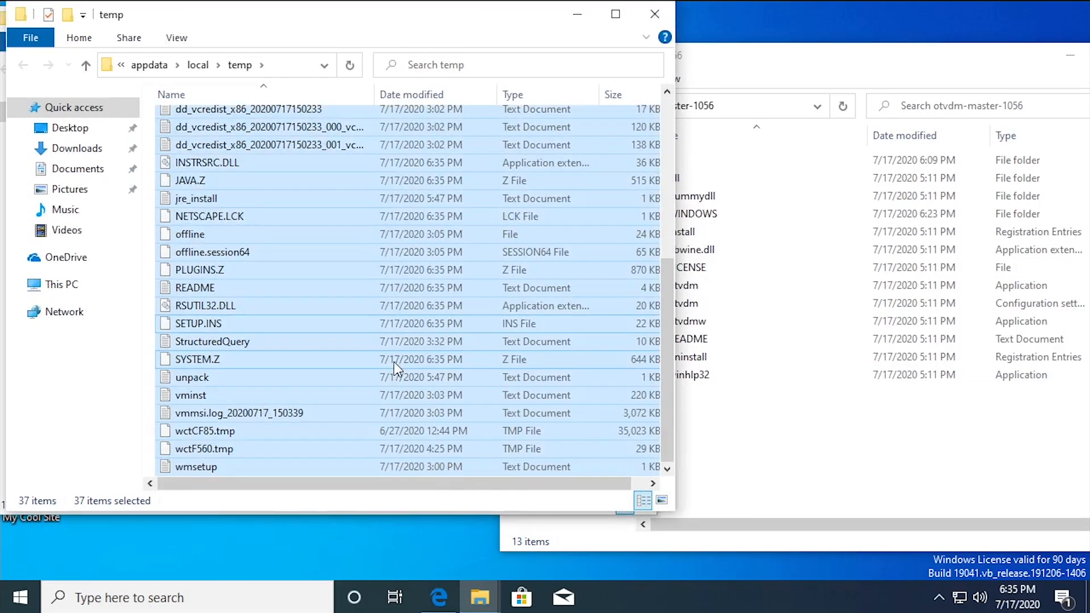
Permanently delete the selected files in the local temp folder, skip all items in use, and minimize the folder window
{"action": "key", "text": "shift+Delete"}
{"action": "key", "text": "Return"}
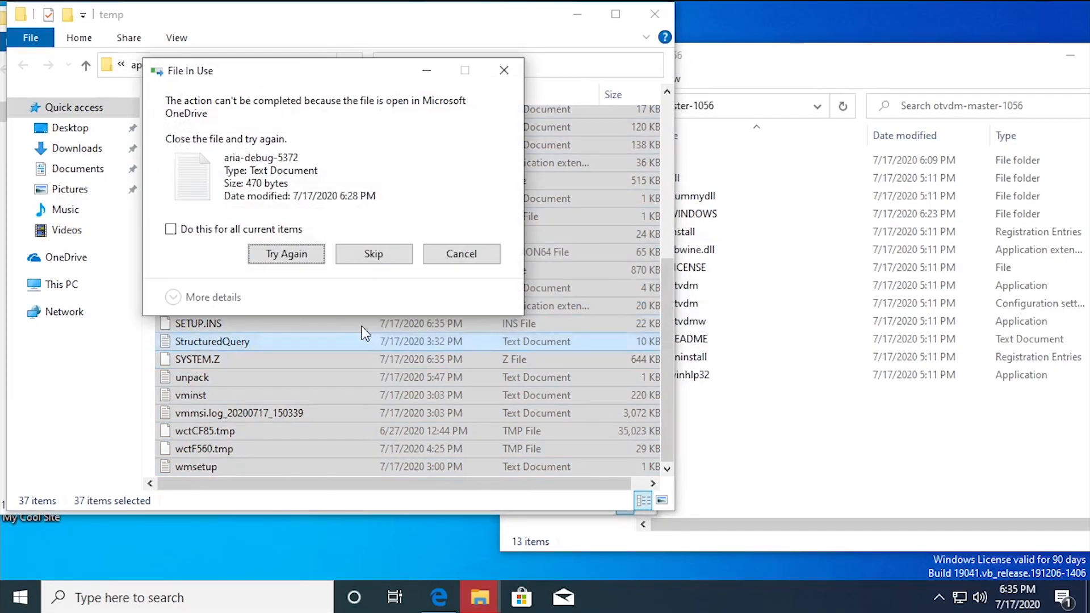
{"action": "left_click", "coordinate": [373, 263]}
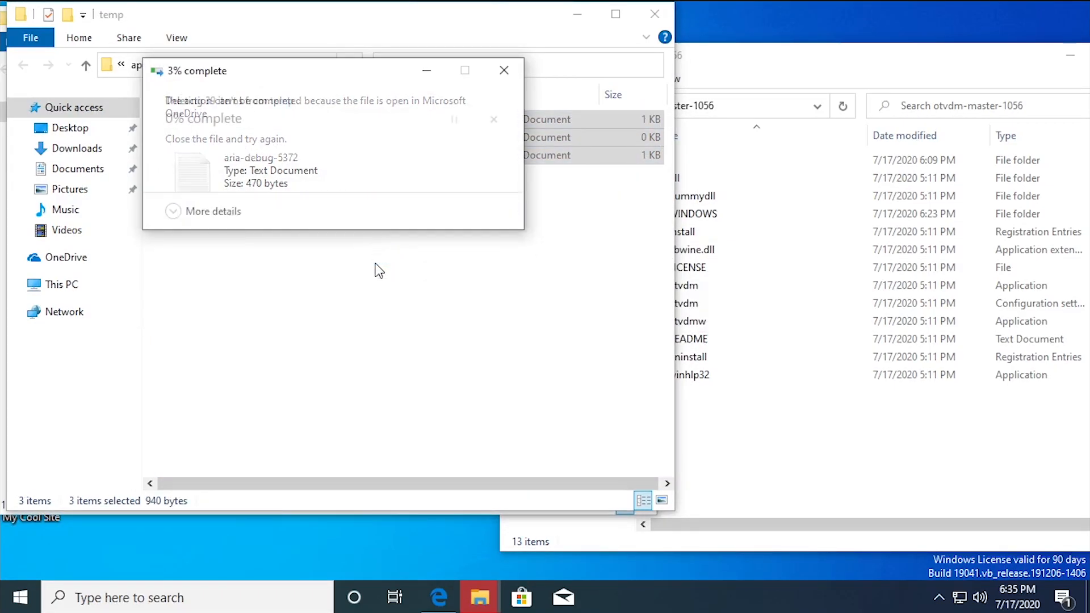
{"action": "left_click", "coordinate": [170, 229]}
{"action": "left_click", "coordinate": [374, 260]}
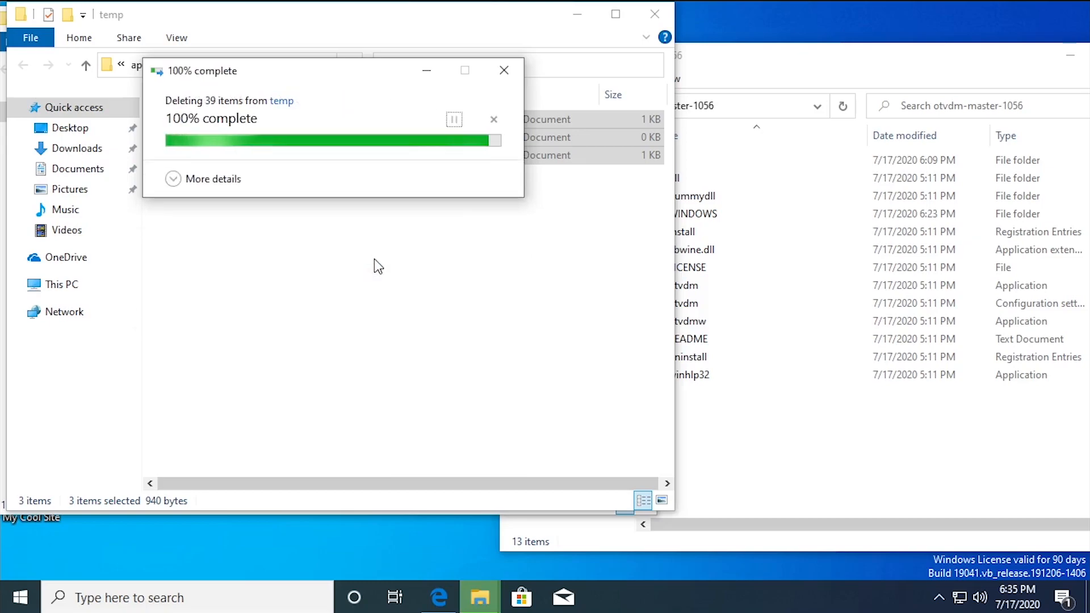
{"action": "left_click", "coordinate": [574, 15]}
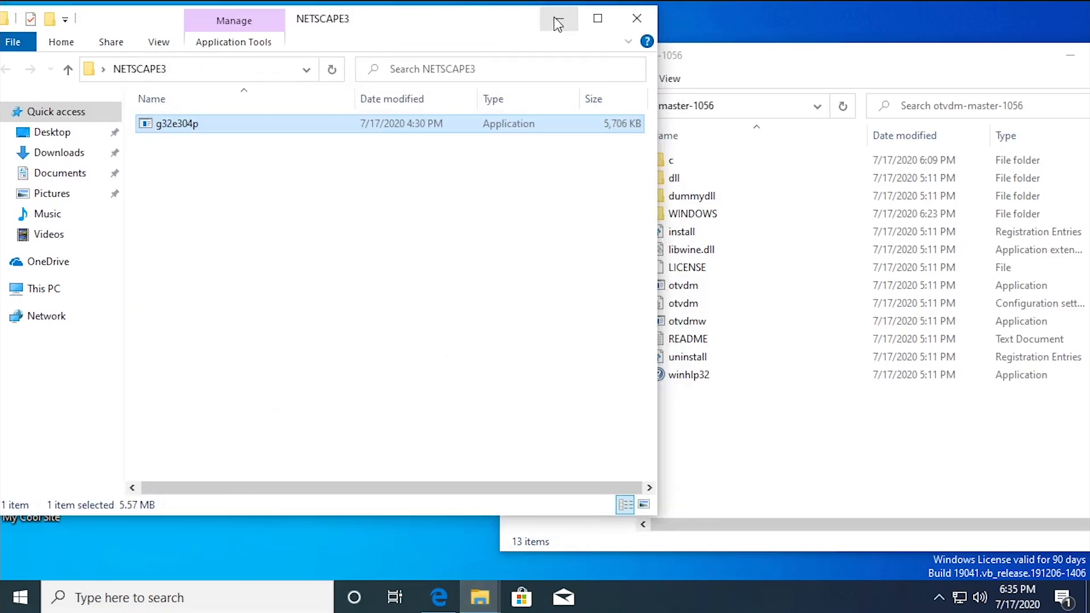
Run g32e304p through otvdm to extract its setup files, and dismiss the unsupported 16-bit application error
{"action": "left_click_drag", "start_coordinate": [183, 136], "coordinate": [764, 283]}
{"action": "left_click", "coordinate": [591, 353]}
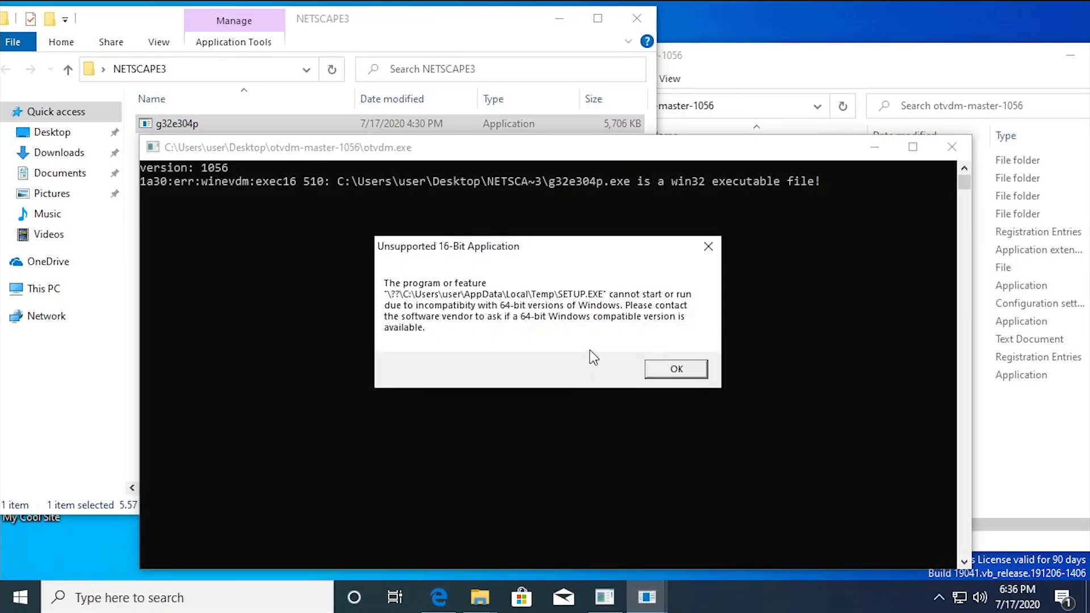
{"action": "left_click", "coordinate": [692, 376]}
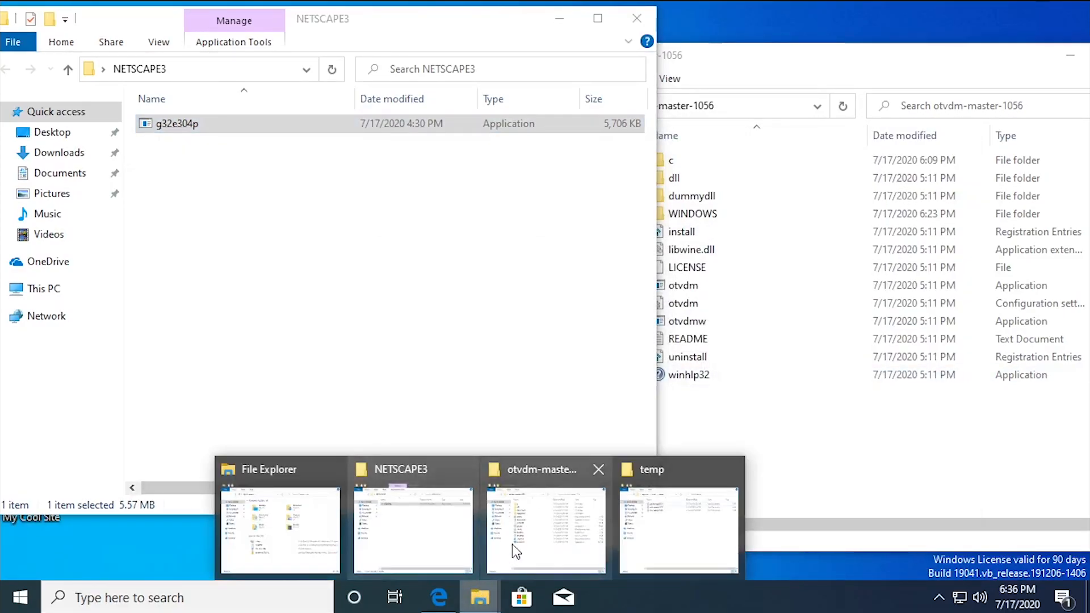
Run the extracted SETUP application from the temp folder through otvdm, allow its changes, and continue past the setup's opening page
{"action": "left_click", "coordinate": [655, 519]}
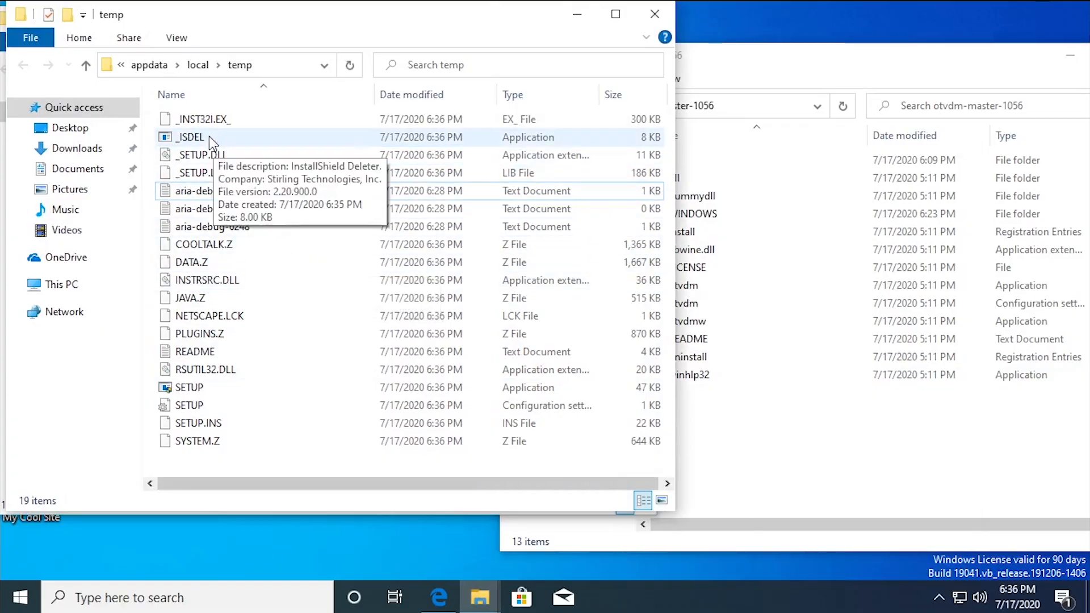
{"action": "left_click", "coordinate": [202, 386]}
{"action": "left_click_drag", "start_coordinate": [190, 390], "coordinate": [720, 290]}
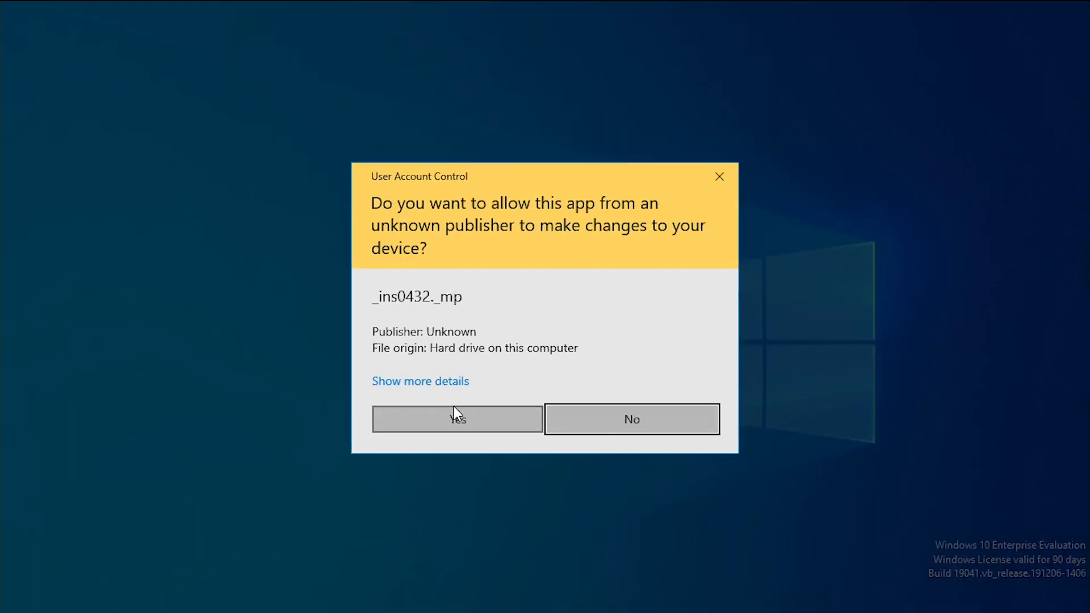
{"action": "left_click", "coordinate": [456, 414]}
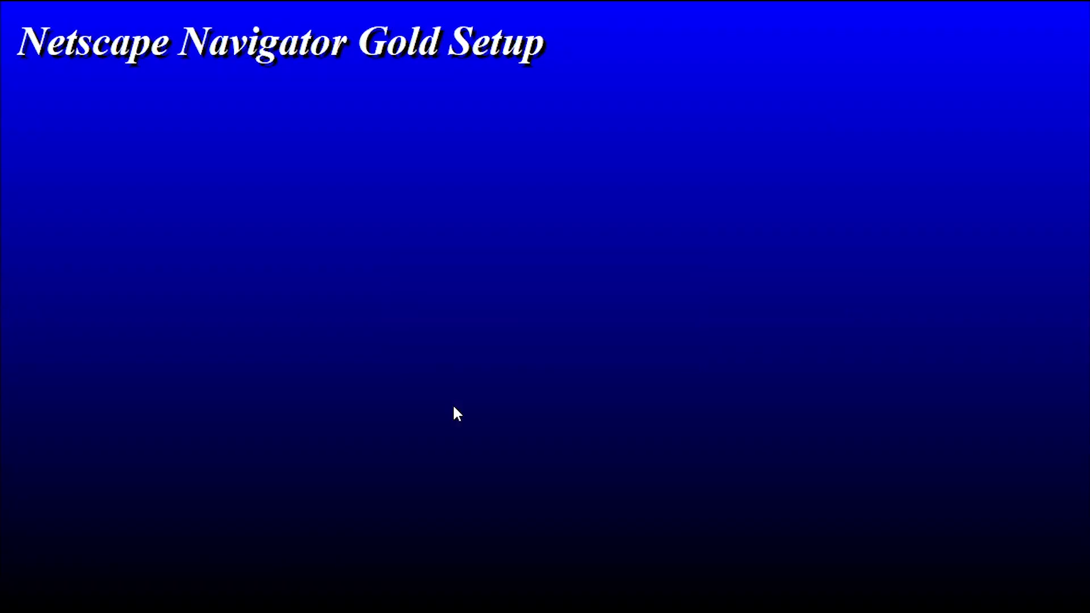
{"action": "left_click", "coordinate": [625, 440]}
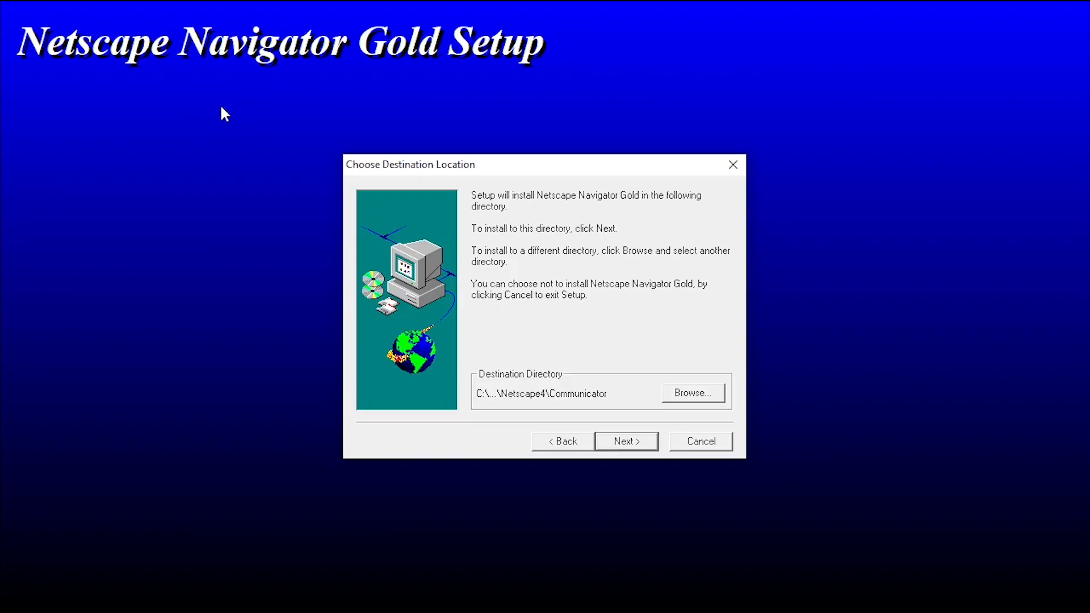
Set the Netscape Navigator Gold destination directory to C:\Program Files (x86)\Netscape3\ and agree to create it
{"action": "left_click", "coordinate": [683, 391]}
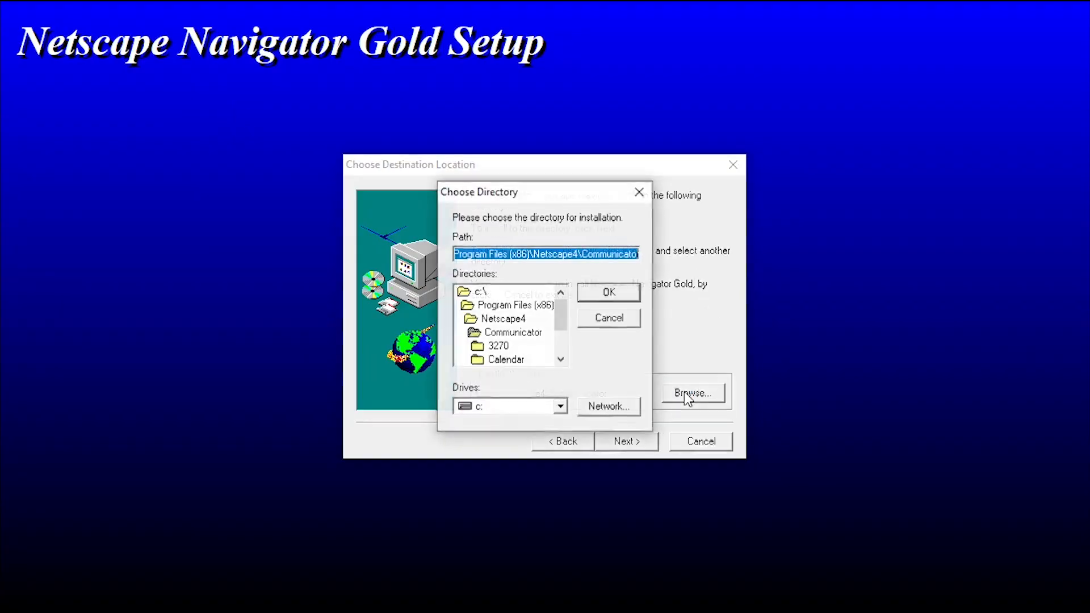
{"action": "left_click", "coordinate": [528, 254]}
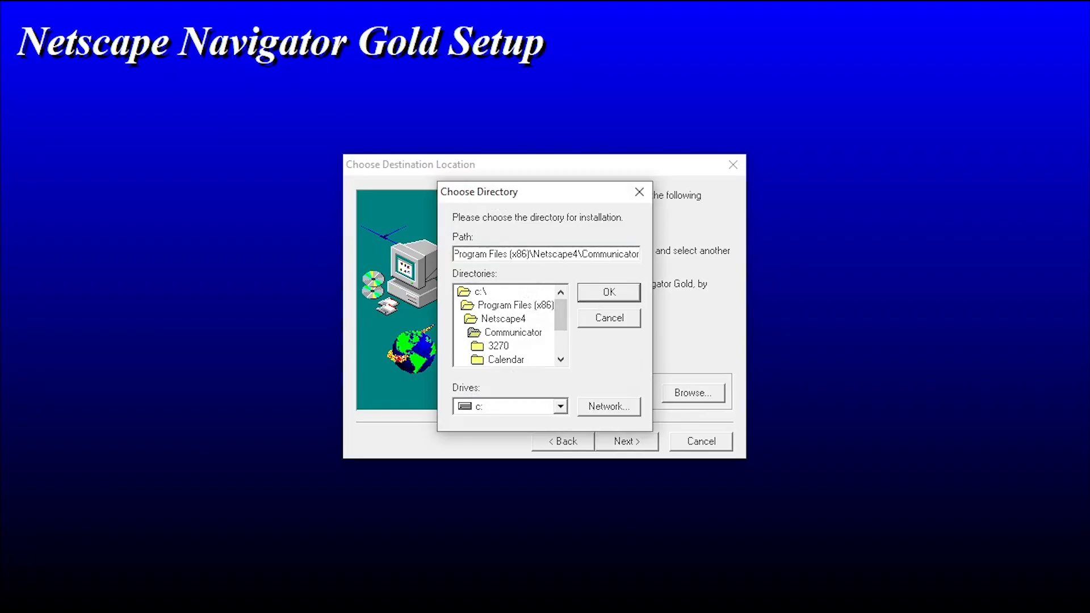
{"action": "key", "text": "BackSpace"}
{"action": "type", "text": "3"}
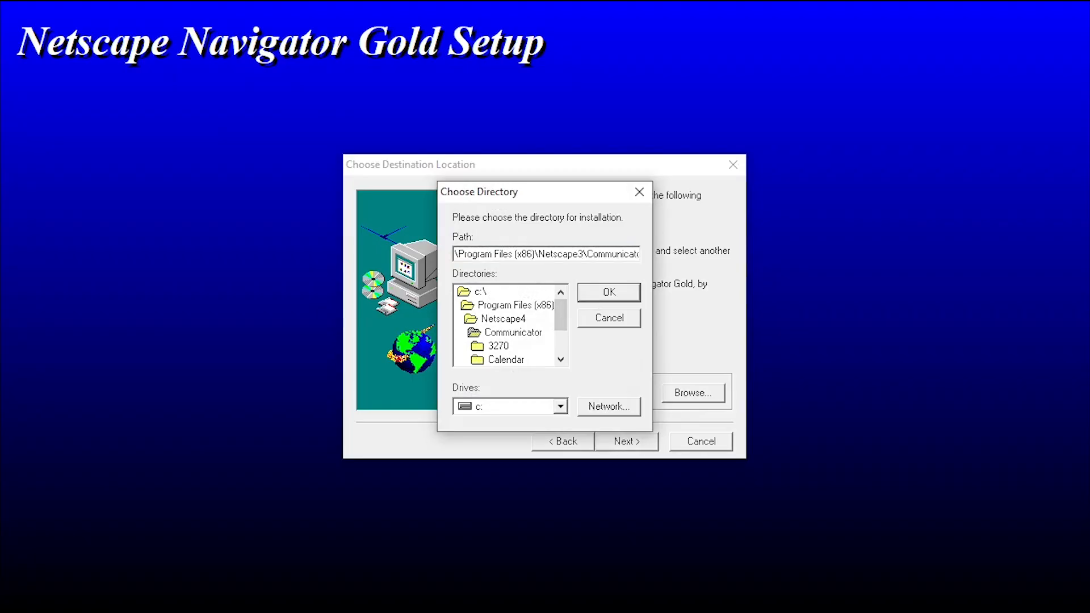
{"action": "key", "text": "shift+End"}
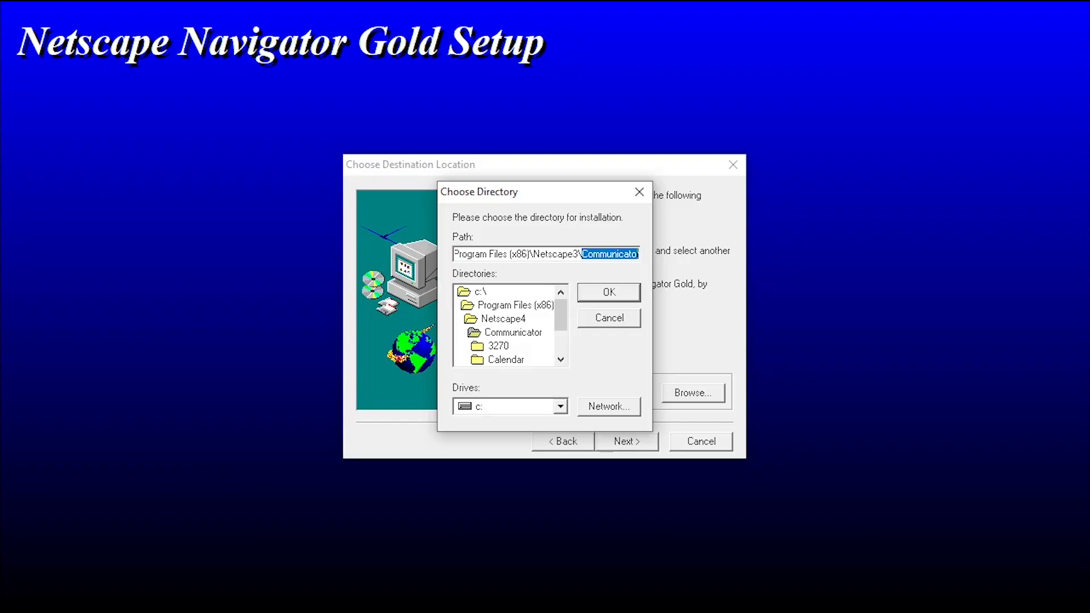
{"action": "key", "text": "Delete"}
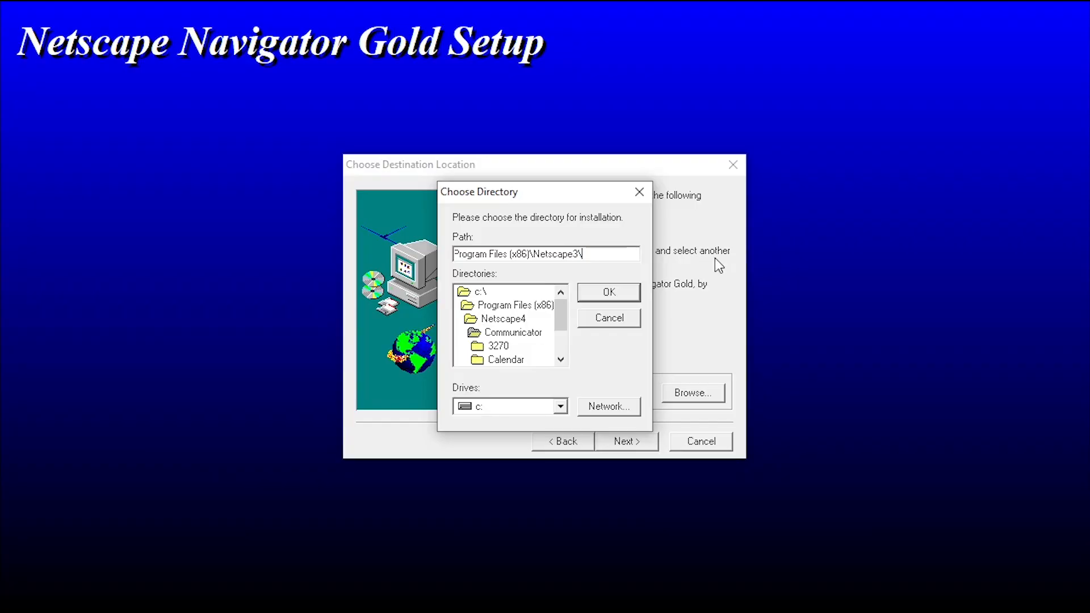
{"action": "left_click", "coordinate": [623, 291]}
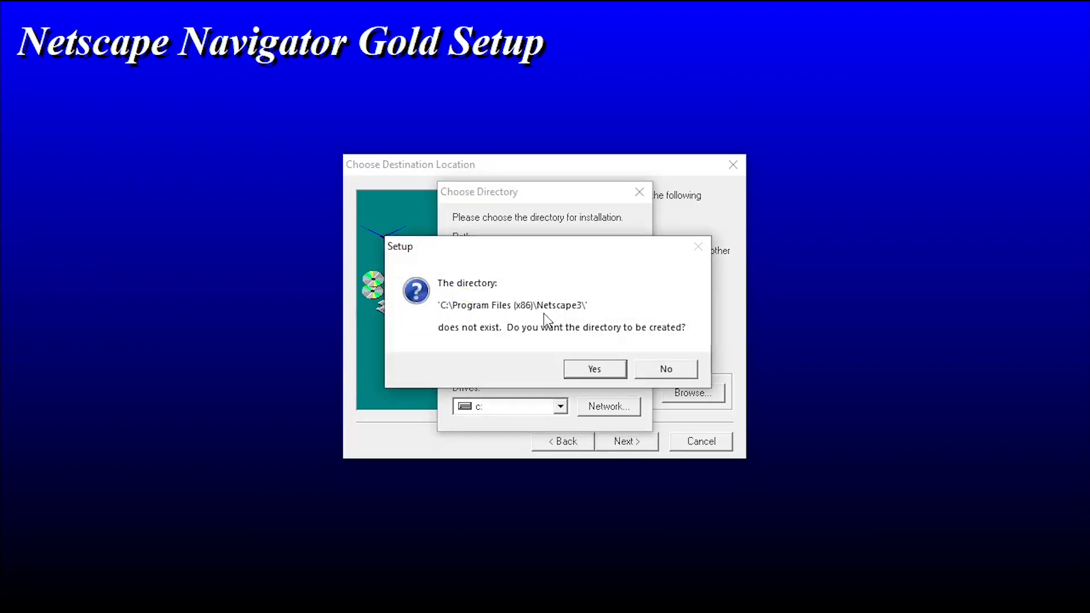
{"action": "left_click", "coordinate": [605, 370]}
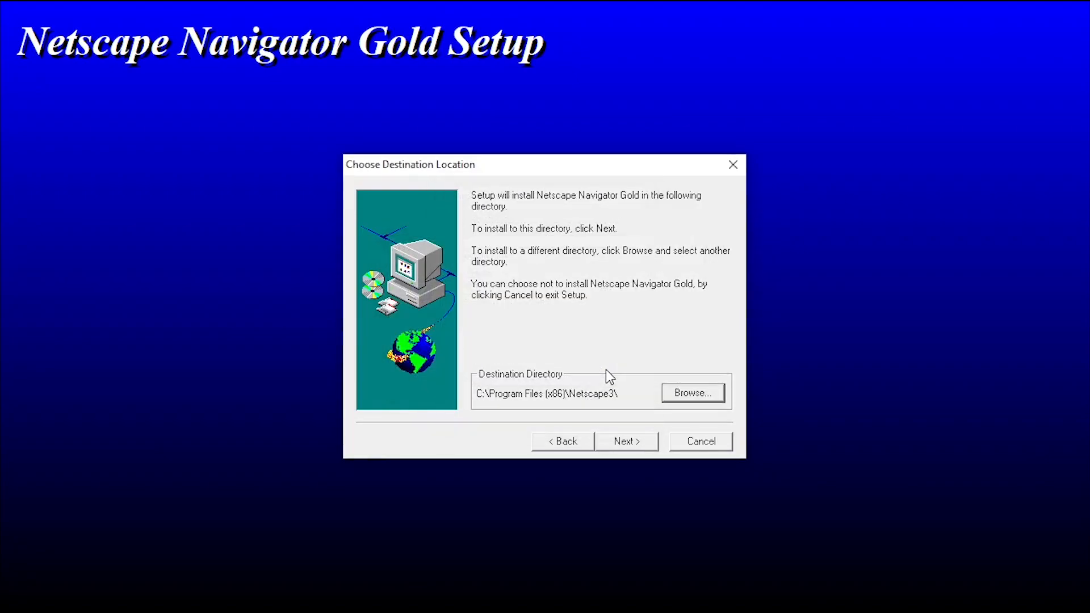
Install Netscape Navigator Gold with CoolTalk included, and decline the final setup prompt
{"action": "left_click", "coordinate": [626, 440]}
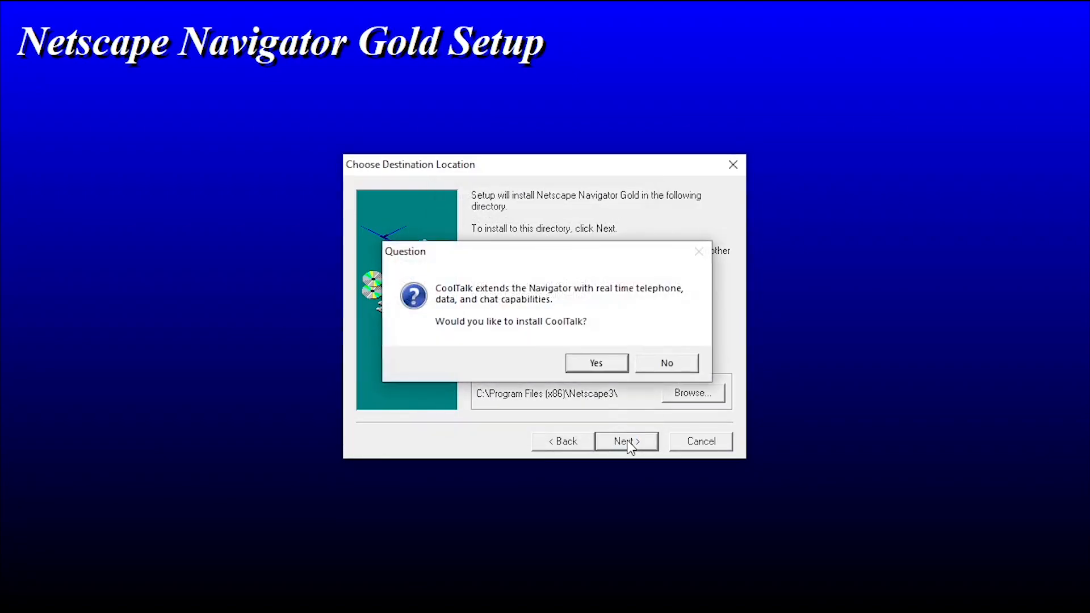
{"action": "left_click", "coordinate": [591, 364]}
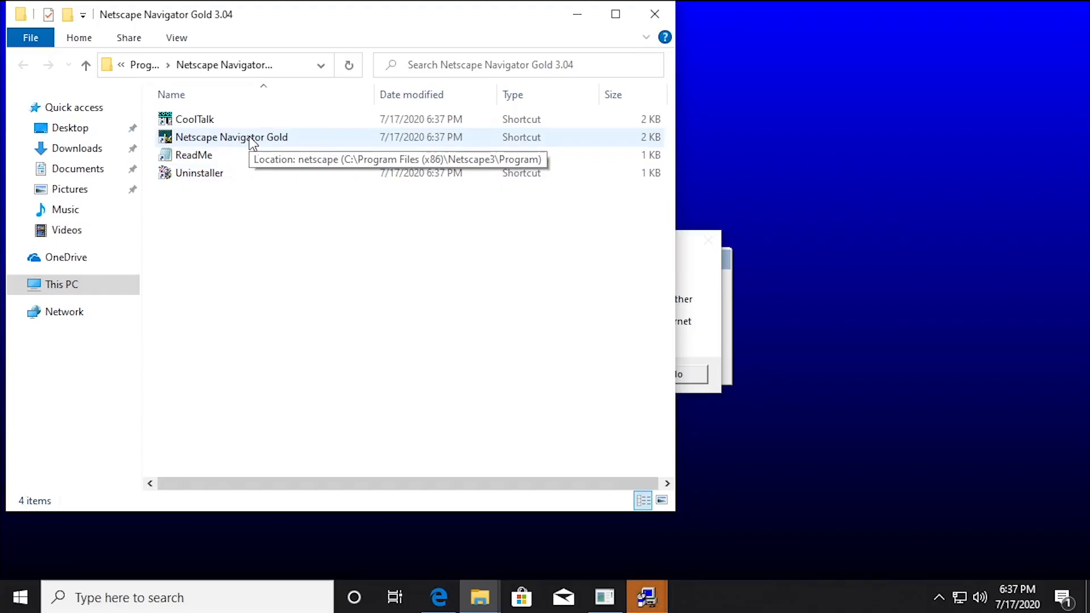
{"action": "left_click", "coordinate": [682, 303]}
{"action": "left_click", "coordinate": [682, 373]}
Launch Netscape Navigator Gold, accept the license agreement, and dismiss the home.netscape.com server error
{"action": "left_click", "coordinate": [202, 137]}
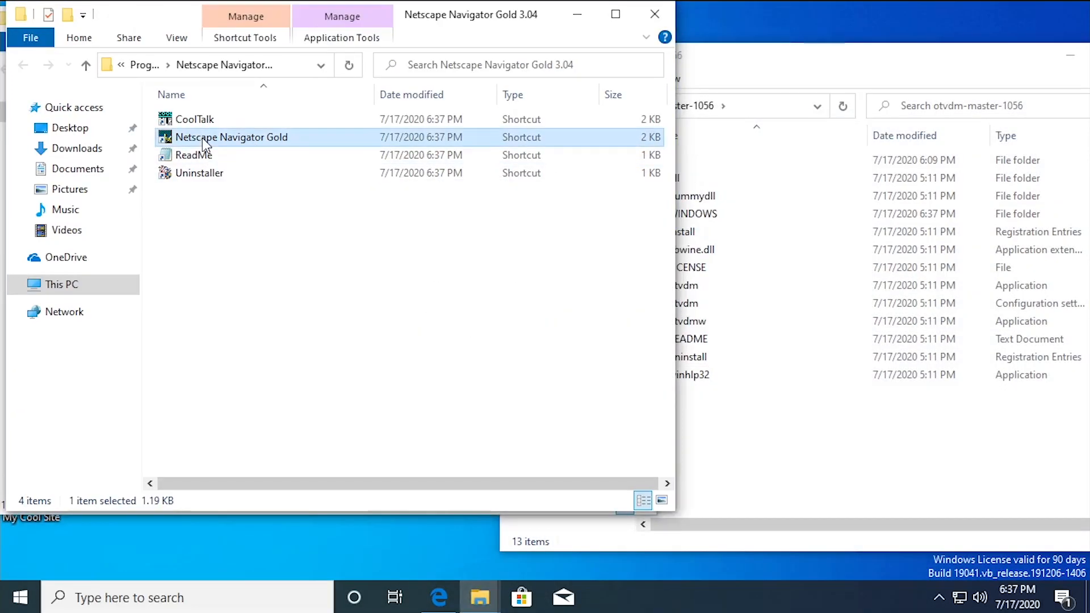
{"action": "double_click", "coordinate": [202, 138]}
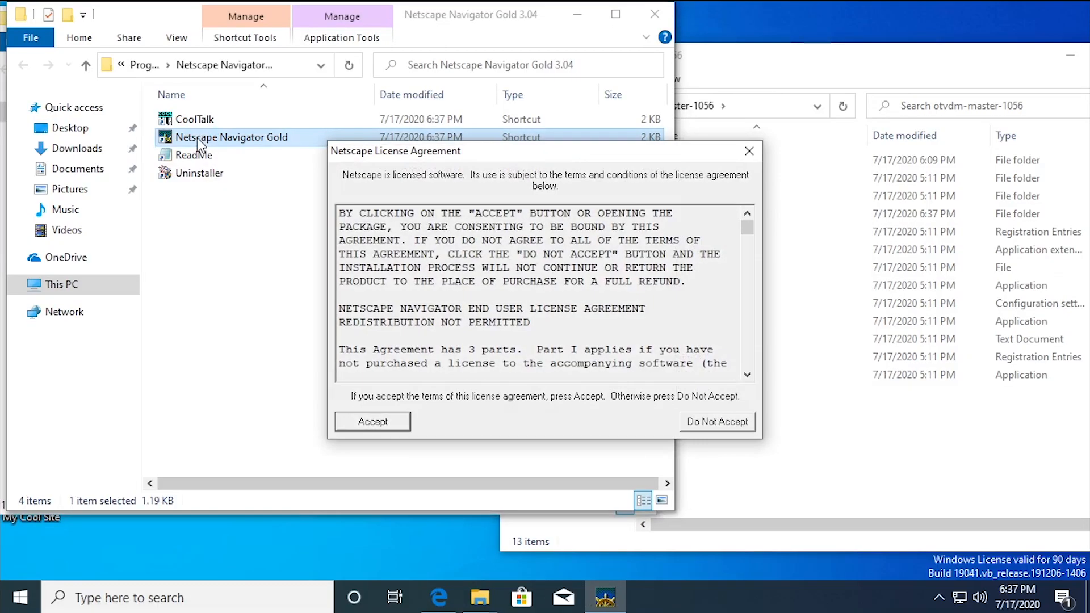
{"action": "left_click", "coordinate": [366, 422]}
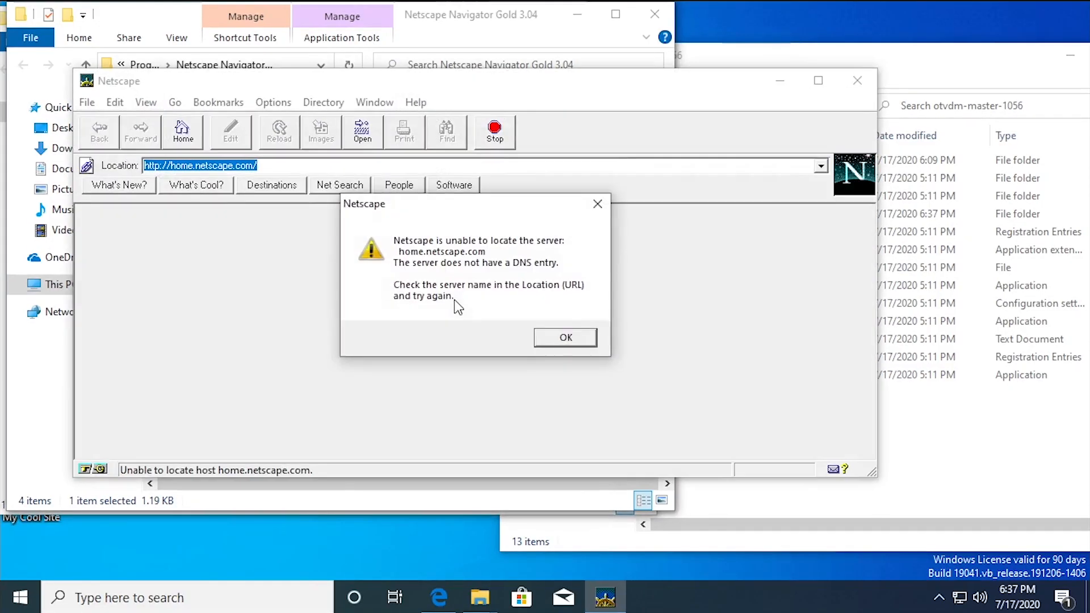
{"action": "left_click", "coordinate": [565, 338]}
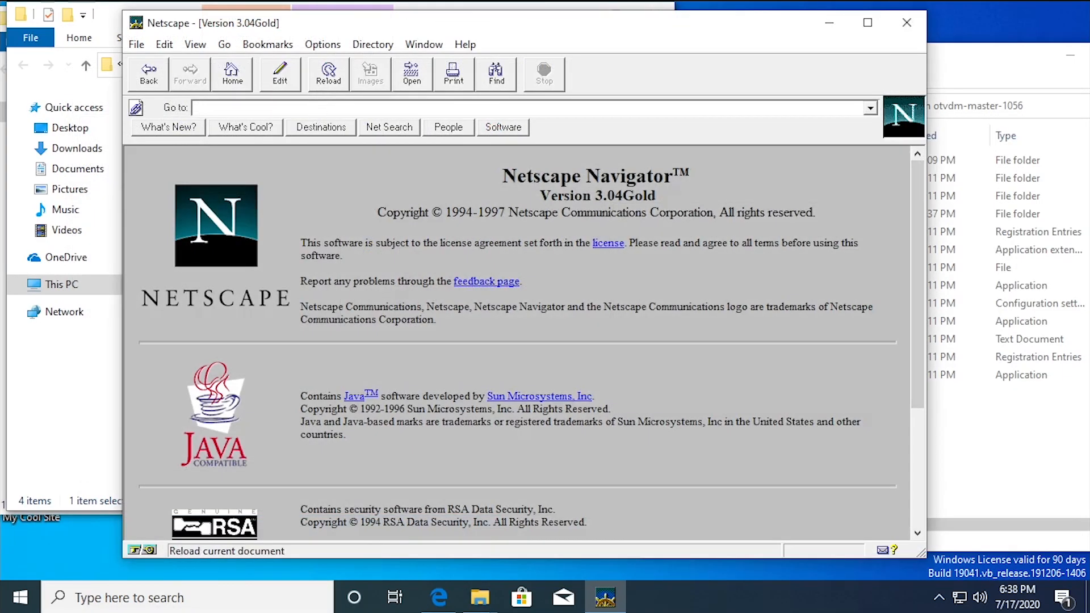
Load google.com in Netscape and clear the JavaScript error windows
{"action": "type", "text": "google.com"}
{"action": "key", "text": "Return"}
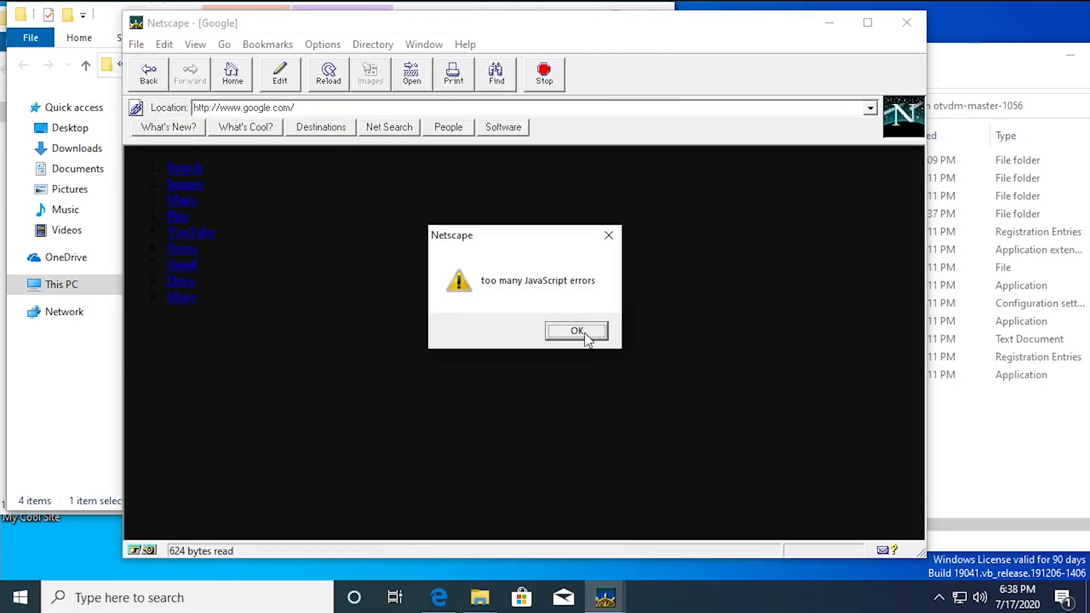
{"action": "left_click", "coordinate": [604, 603]}
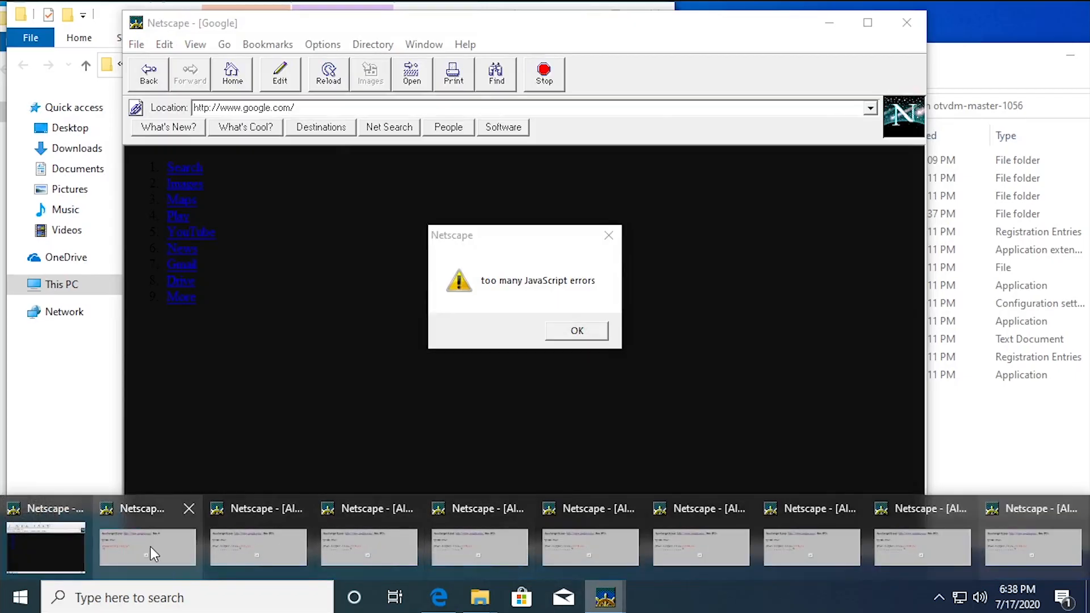
{"action": "left_click", "coordinate": [150, 549]}
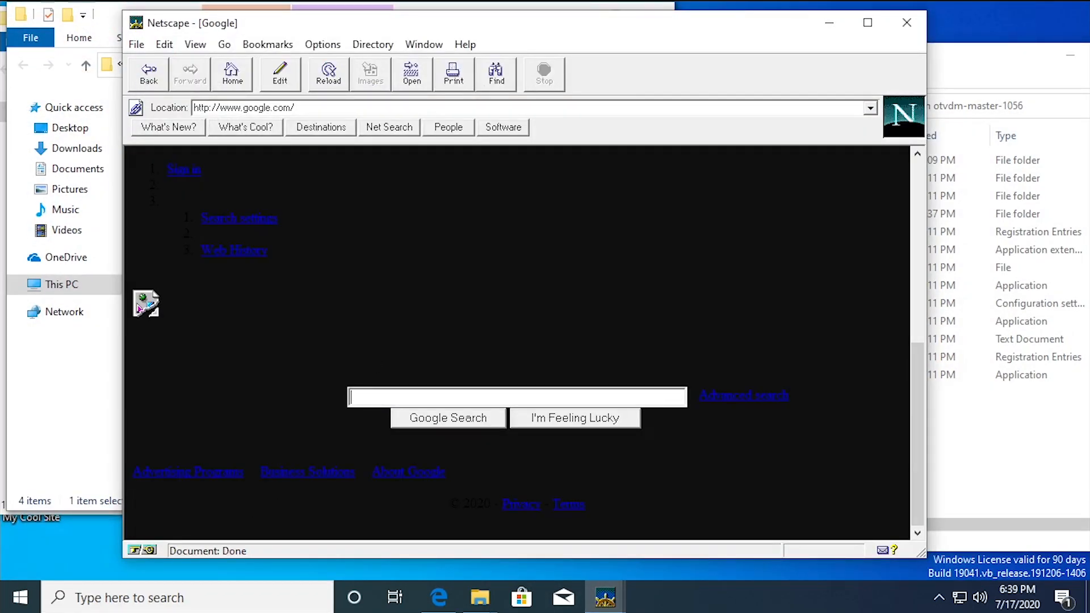
Search Google for "michael mjd" and look through the results page
{"action": "type", "text": "michael mjd"}
{"action": "key", "text": "Return"}
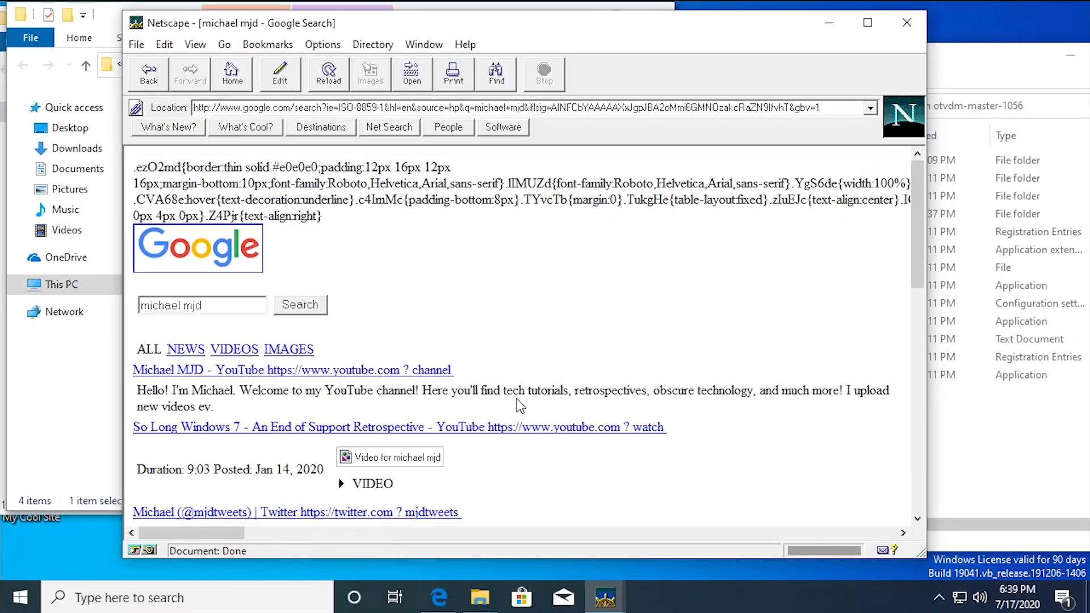
{"action": "scroll", "coordinate": [897, 341], "scroll_direction": "down", "scroll_amount": 5}
{"action": "scroll", "coordinate": [897, 341], "scroll_direction": "up", "scroll_amount": 1}
{"action": "scroll", "coordinate": [901, 332], "scroll_direction": "up", "scroll_amount": 1}
{"action": "scroll", "coordinate": [900, 325], "scroll_direction": "up", "scroll_amount": 3}
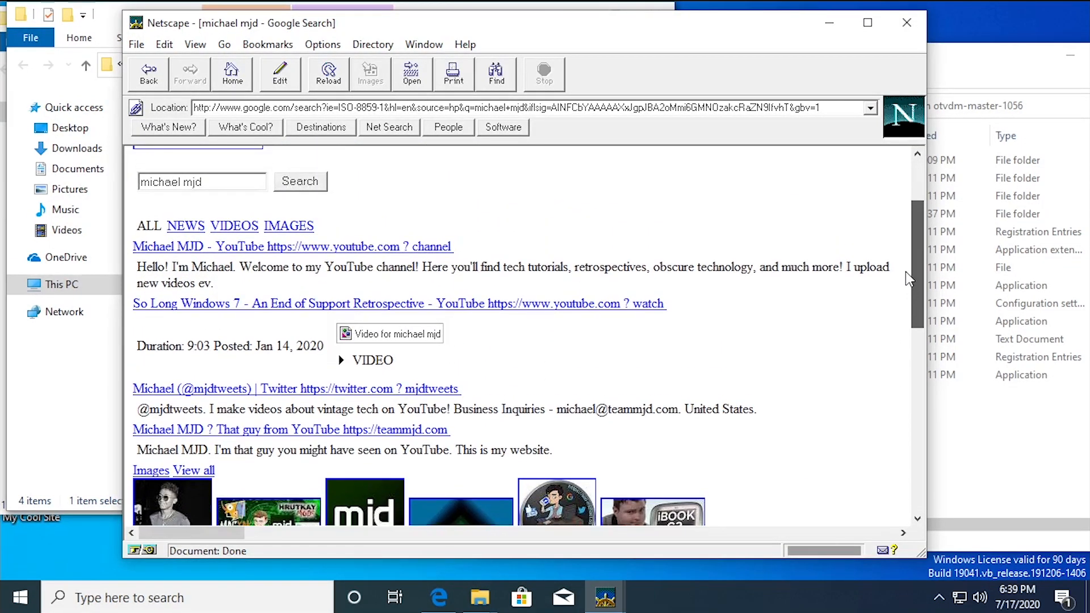
{"action": "scroll", "coordinate": [908, 281], "scroll_direction": "up", "scroll_amount": 3}
Widen the Netscape window and examine the stray style code above the Google logo
{"action": "left_click_drag", "start_coordinate": [926, 209], "coordinate": [1042, 215]}
{"action": "left_click_drag", "start_coordinate": [135, 167], "coordinate": [369, 211]}
{"action": "left_click", "coordinate": [369, 211]}
{"action": "left_click_drag", "start_coordinate": [1030, 228], "coordinate": [1035, 211]}
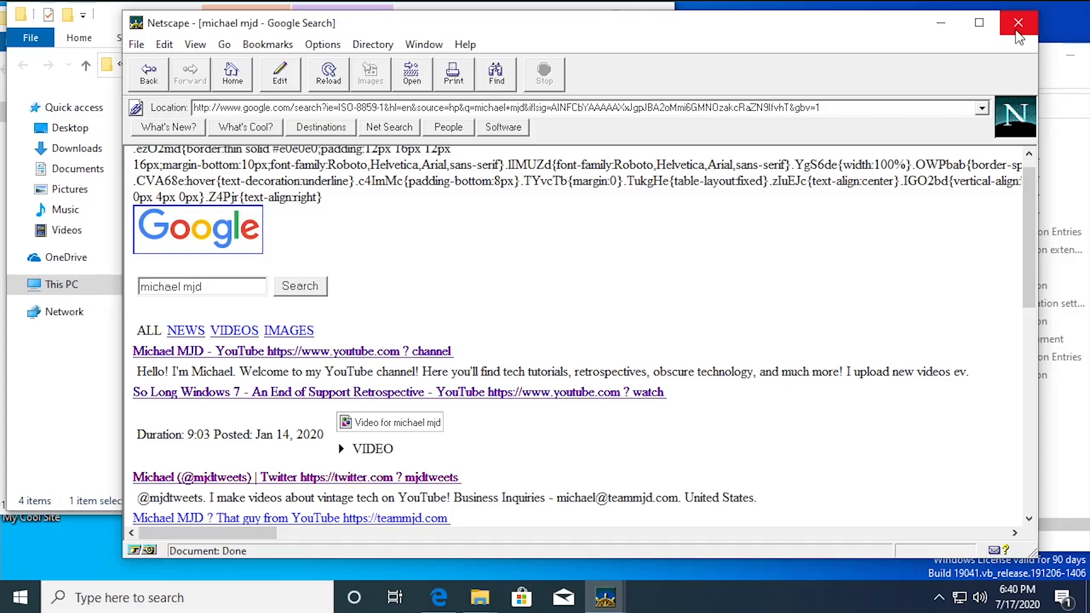
Close Netscape, the Netscape Navigator Gold 3.04 shortcuts folder, the temp folder and the NETSCAPE3 folder
{"action": "left_click", "coordinate": [1018, 29]}
{"action": "left_click", "coordinate": [392, 205]}
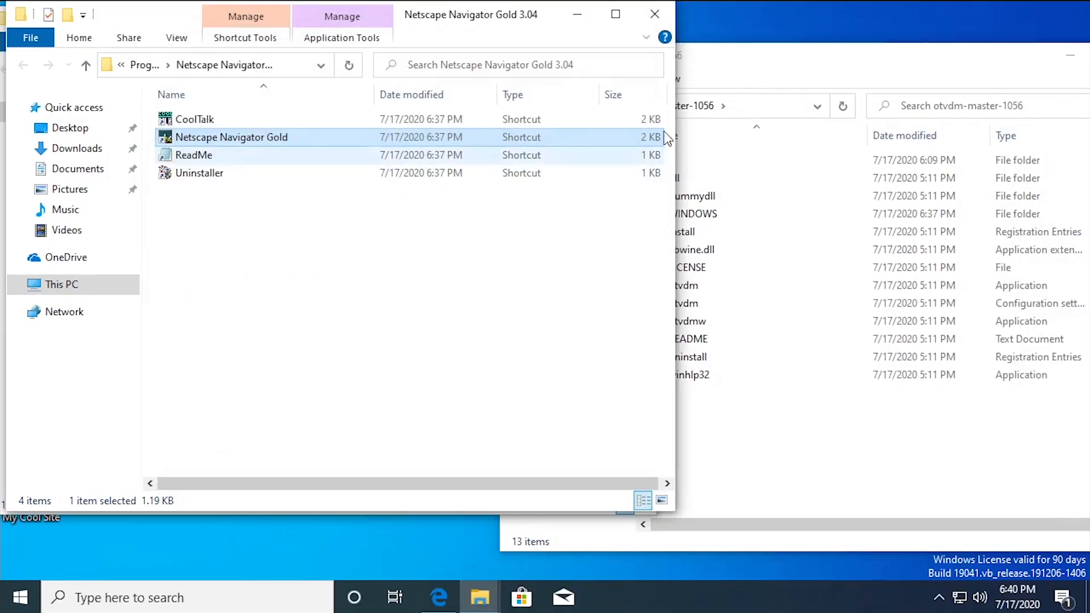
{"action": "left_click", "coordinate": [654, 14]}
{"action": "left_click", "coordinate": [655, 18]}
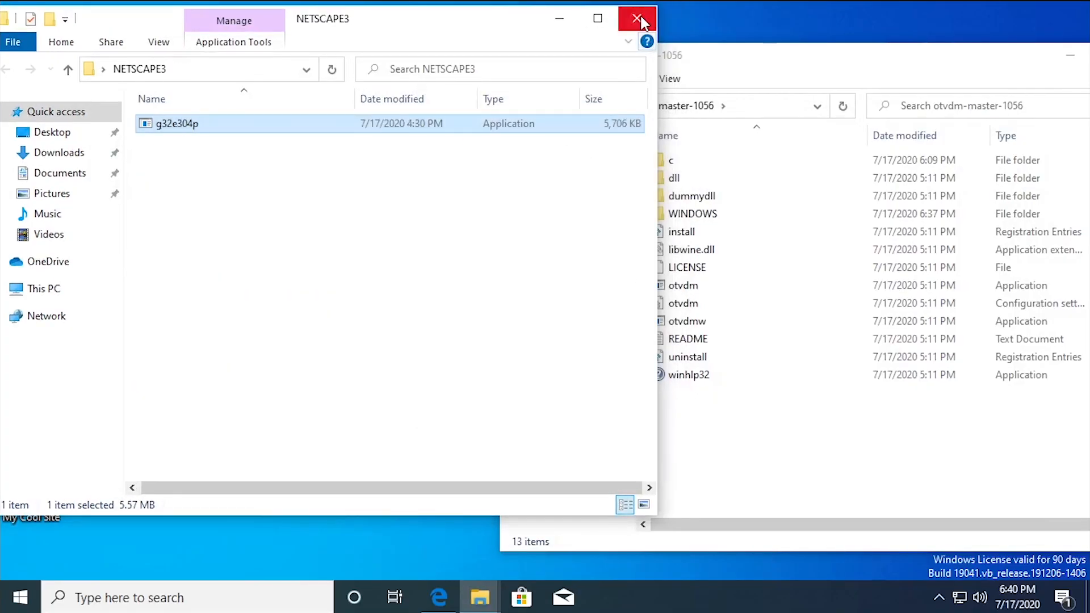
{"action": "left_click", "coordinate": [655, 21]}
Open the NETSCAPE2 folder beside otvdm-master-1056 and try running g32e202 both directly and through otvdm
{"action": "left_click_drag", "start_coordinate": [654, 57], "coordinate": [758, 70]}
{"action": "double_click", "coordinate": [415, 216]}
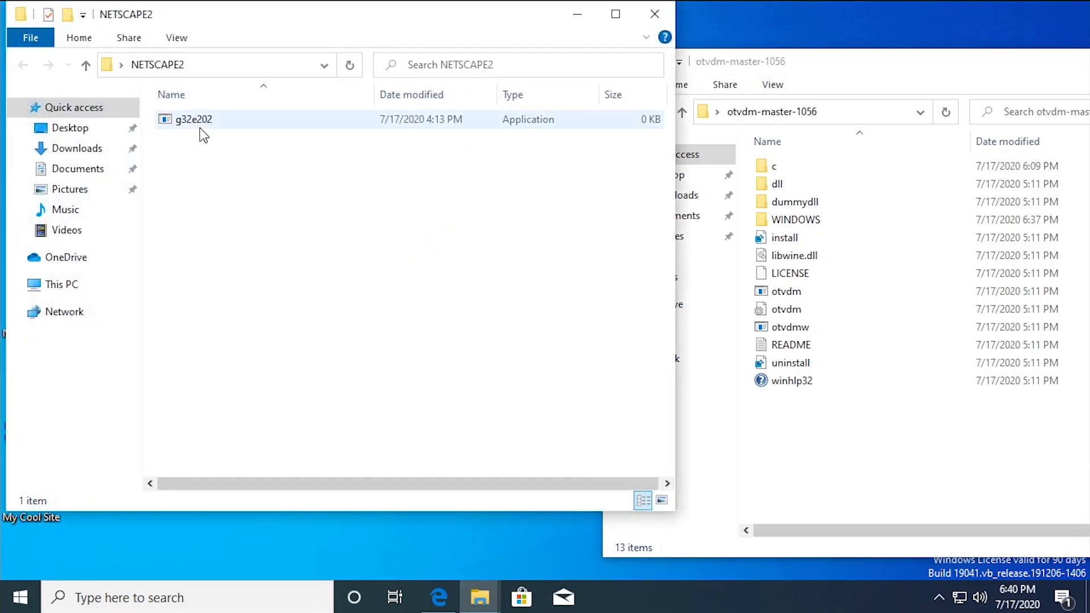
{"action": "double_click", "coordinate": [200, 127]}
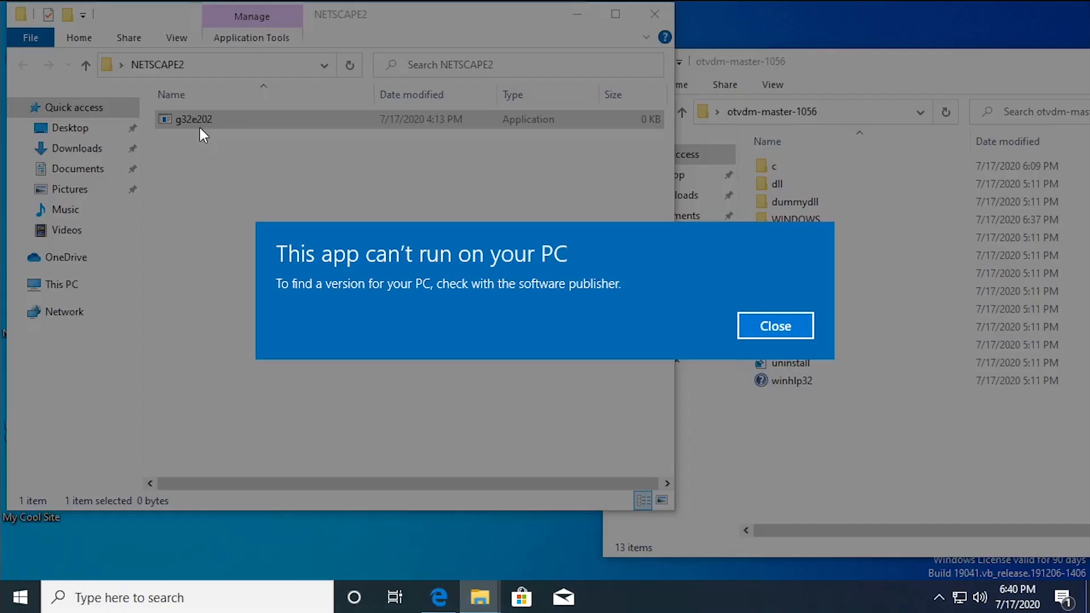
{"action": "left_click", "coordinate": [790, 324]}
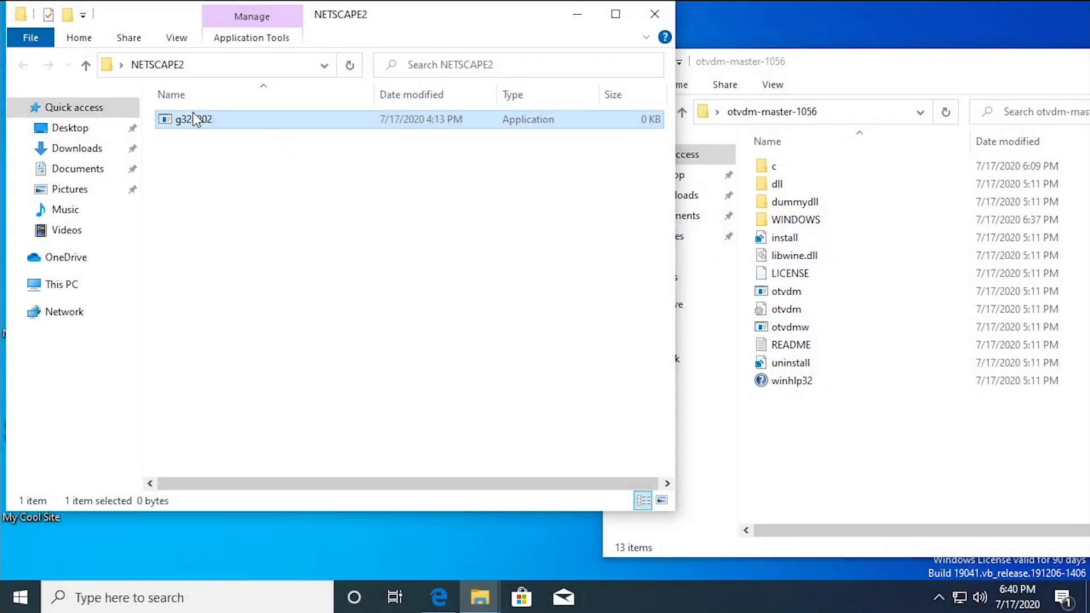
{"action": "left_click_drag", "start_coordinate": [193, 125], "coordinate": [809, 301]}
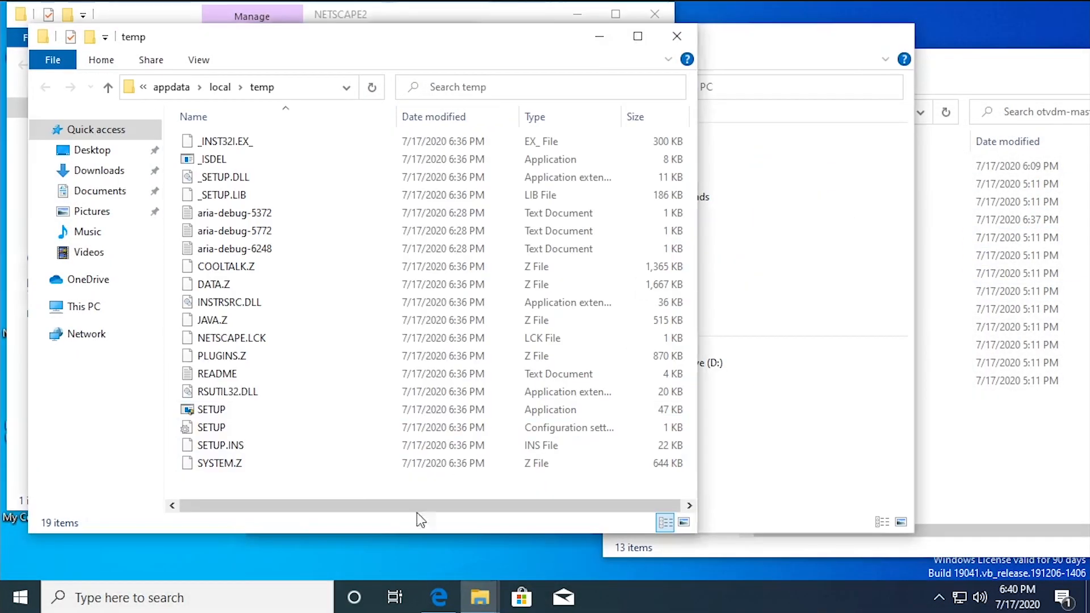
Permanently delete all files in the local temp folder, skipping those in use
{"action": "key", "text": "ctrl+a"}
{"action": "key", "text": "shift+Delete"}
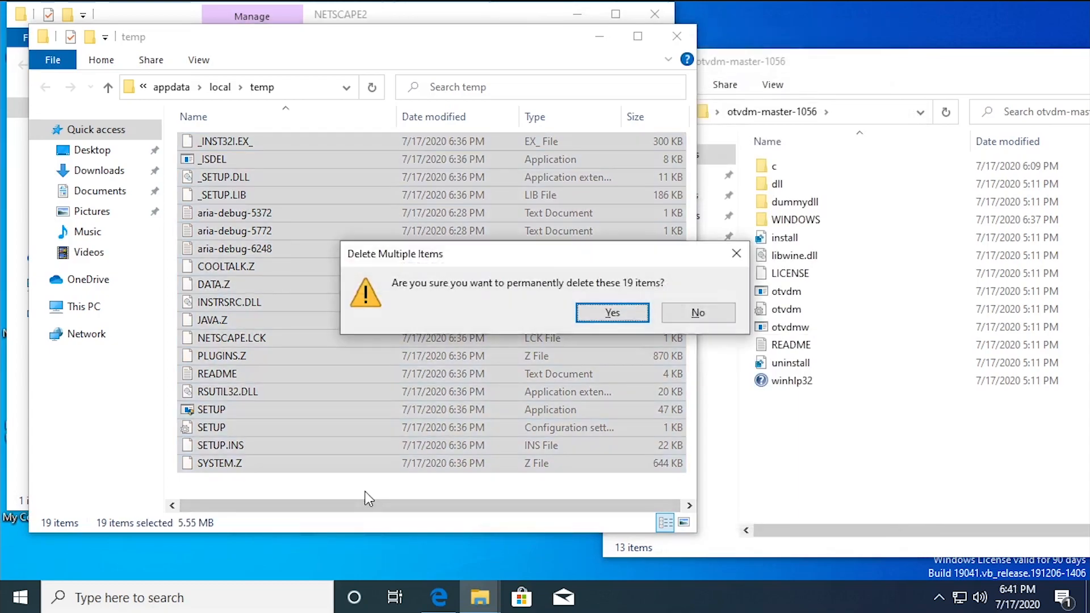
{"action": "left_click", "coordinate": [615, 311]}
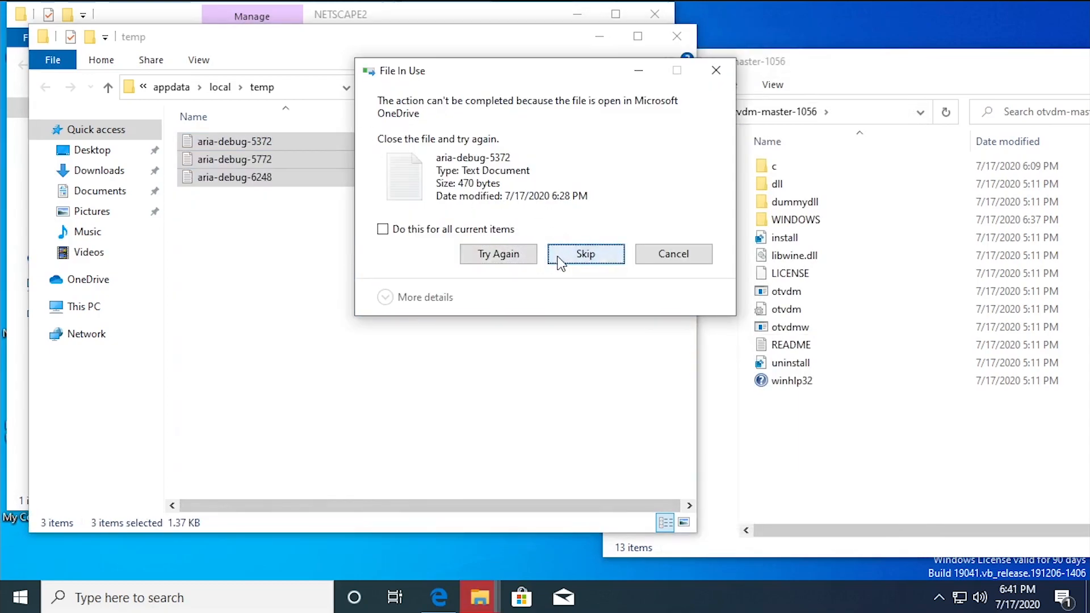
{"action": "left_click", "coordinate": [559, 256]}
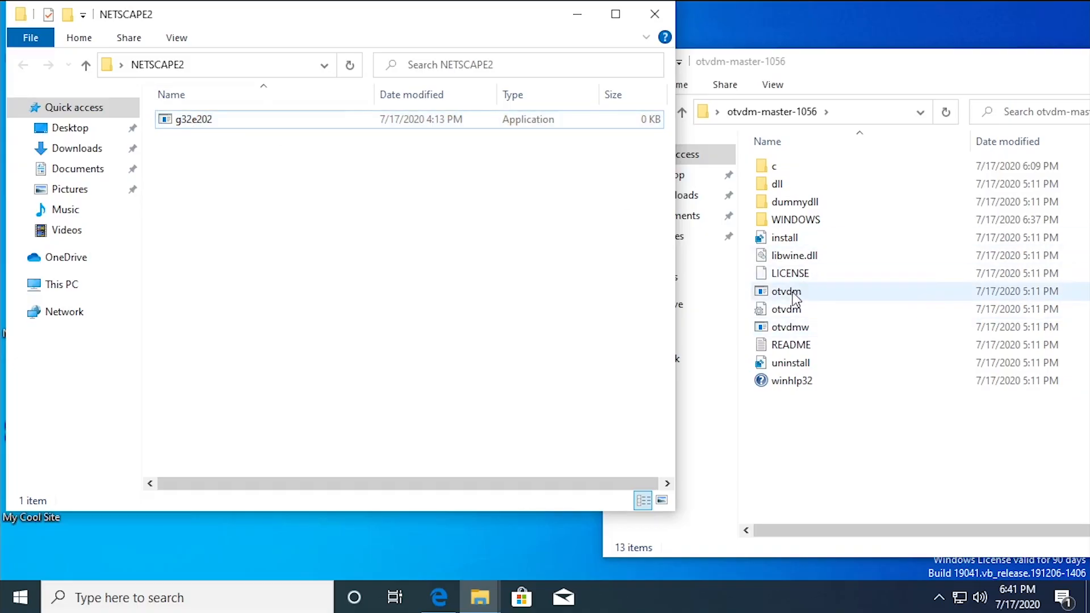
Try running g32e202 through otvdm and otvdmw, and check the detailed process list in Task Manager before minimizing it
{"action": "left_click_drag", "start_coordinate": [292, 119], "coordinate": [818, 288]}
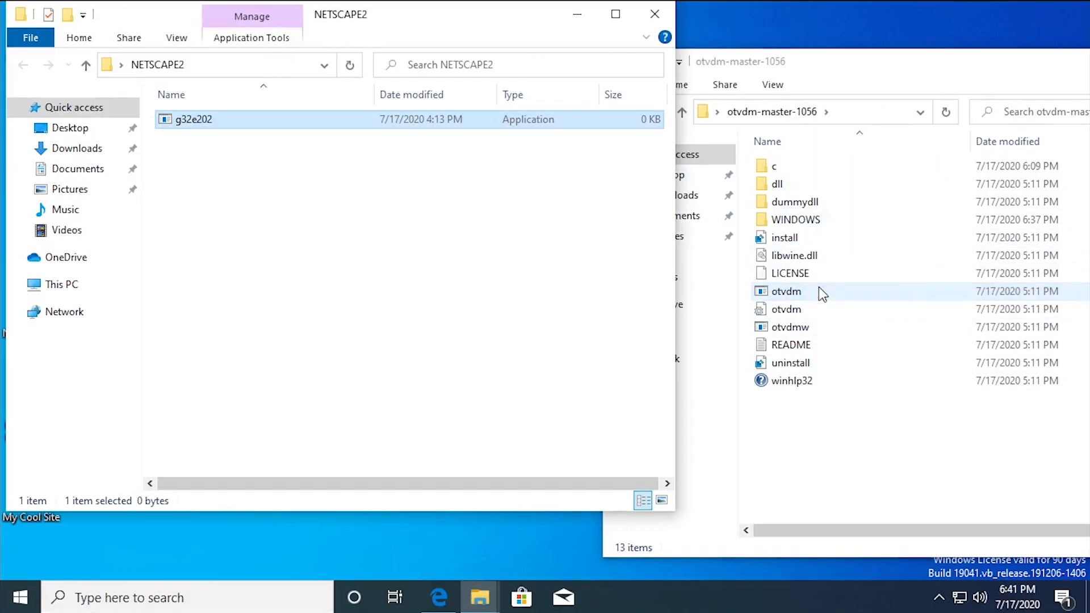
{"action": "left_click_drag", "start_coordinate": [300, 122], "coordinate": [808, 331]}
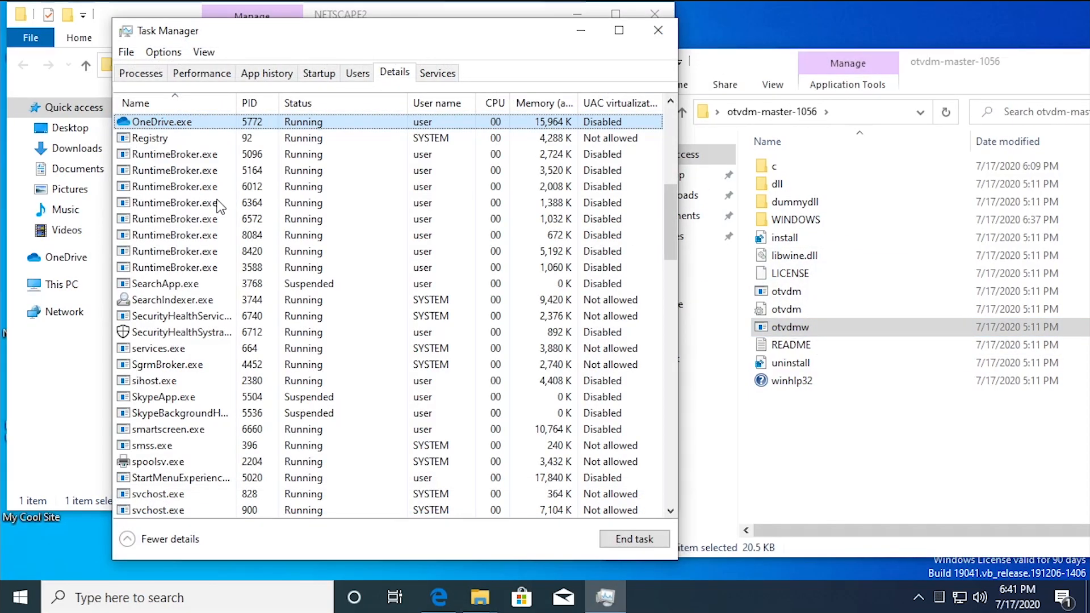
{"action": "scroll", "coordinate": [227, 211], "scroll_direction": "down", "scroll_amount": 2}
{"action": "scroll", "coordinate": [234, 218], "scroll_direction": "up", "scroll_amount": 6}
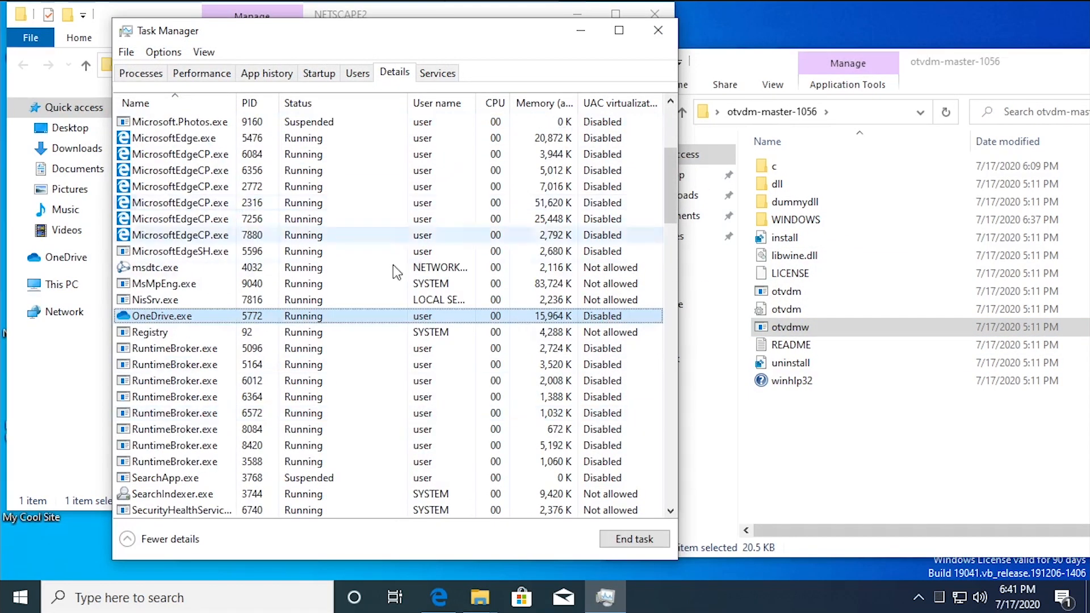
{"action": "left_click", "coordinate": [580, 30]}
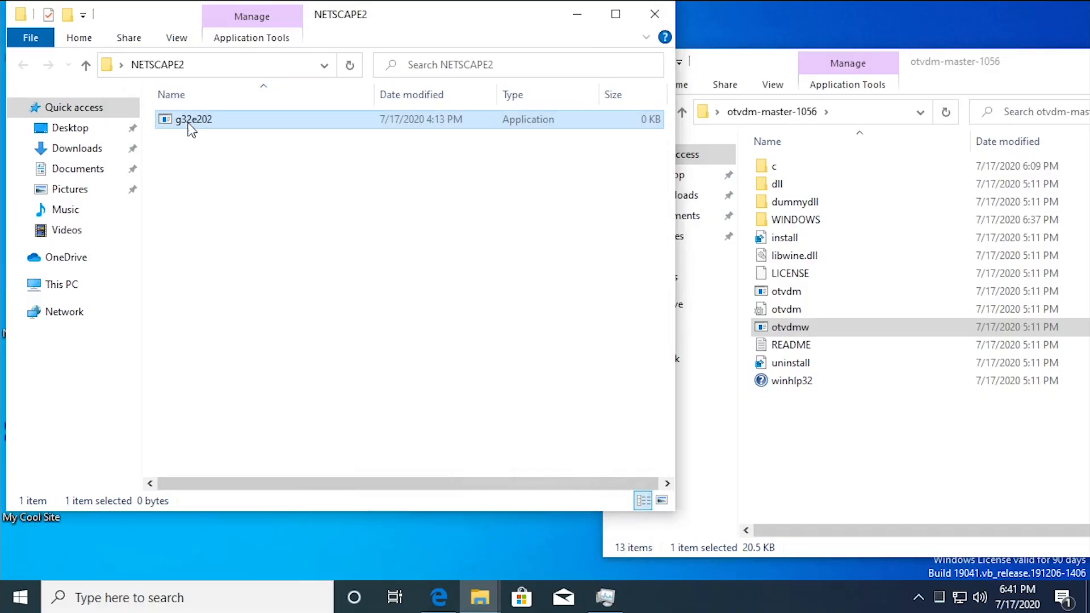
Switch to Edge and download the Netscape 2.02 Win32 (40 bit) installer from home.mcom.com/archives into the NETSCAPE2 folder as 1.exe
{"action": "left_click", "coordinate": [449, 593]}
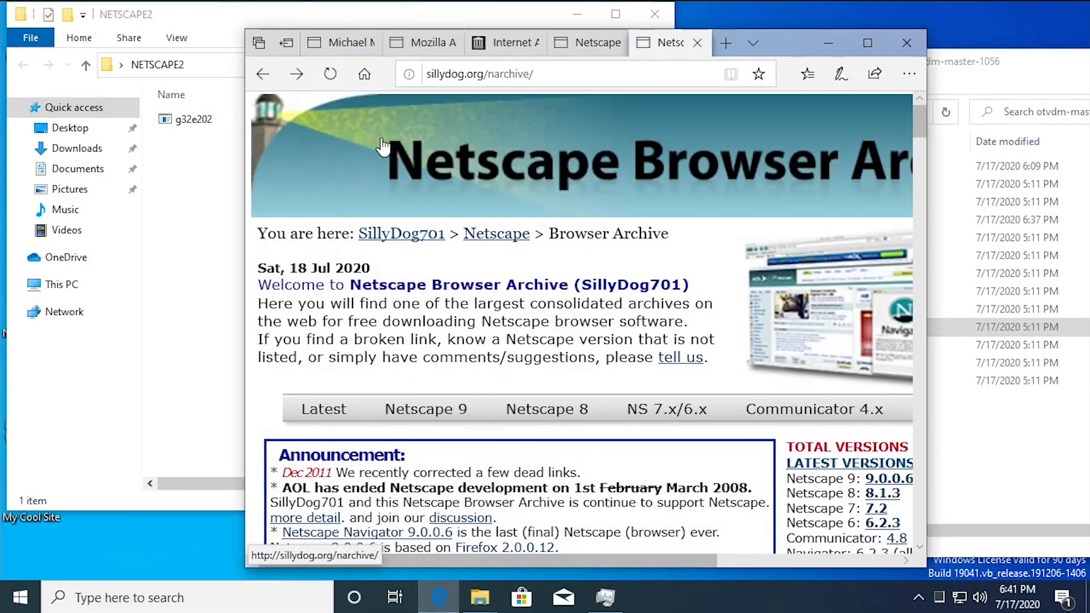
{"action": "left_click", "coordinate": [412, 50]}
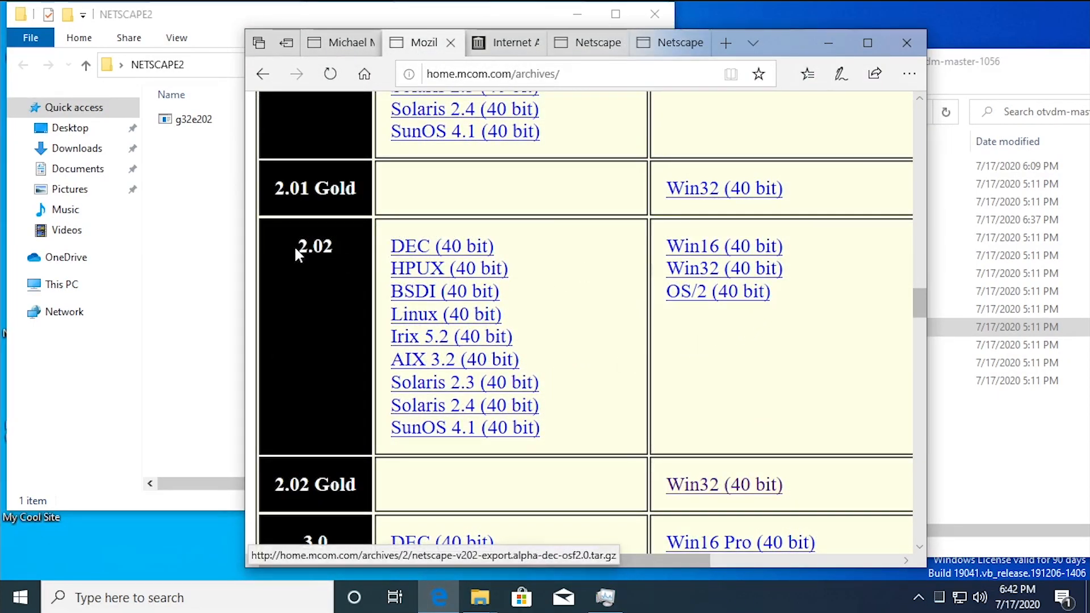
{"action": "left_click", "coordinate": [702, 271]}
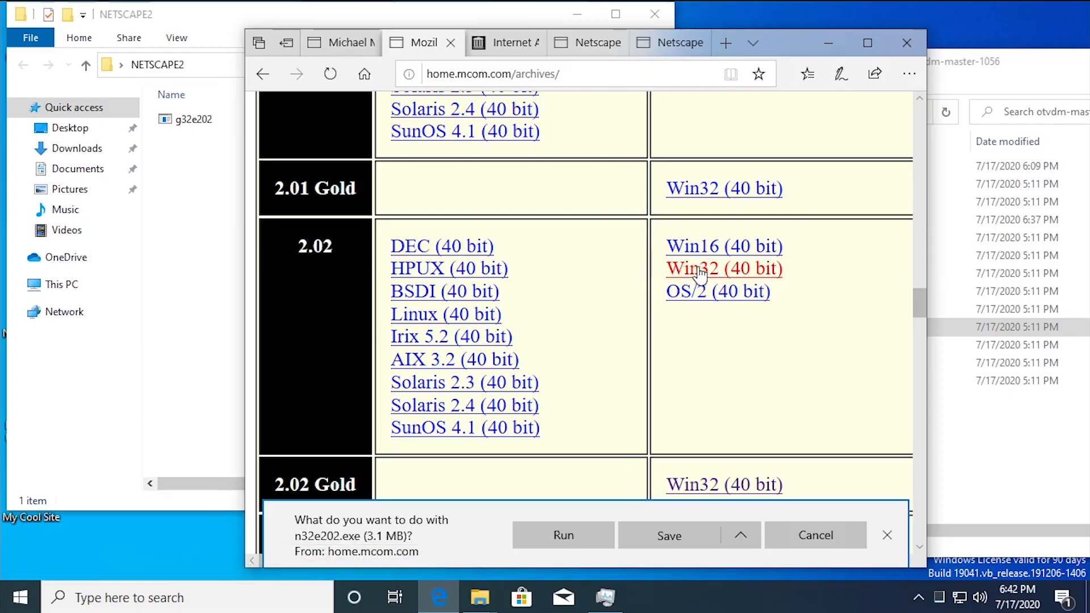
{"action": "left_click", "coordinate": [741, 536]}
{"action": "left_click", "coordinate": [675, 499]}
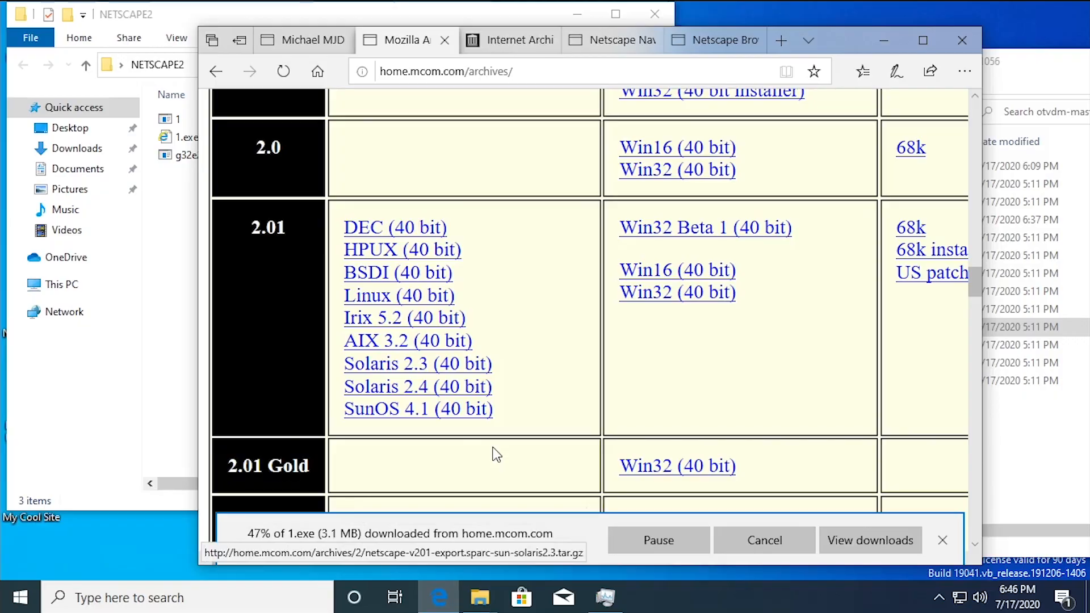
{"action": "left_click_drag", "start_coordinate": [976, 277], "coordinate": [988, 419]}
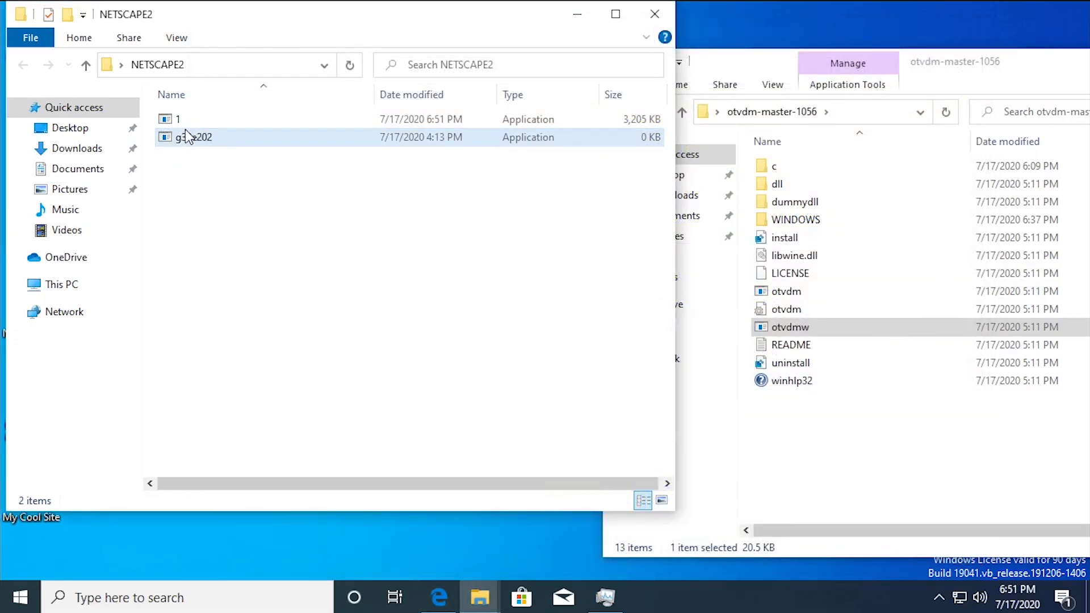
Run the downloaded installer 1 through otvdm, agree to install Netscape Navigator and dismiss the 16-bit application alert
{"action": "left_click", "coordinate": [177, 120]}
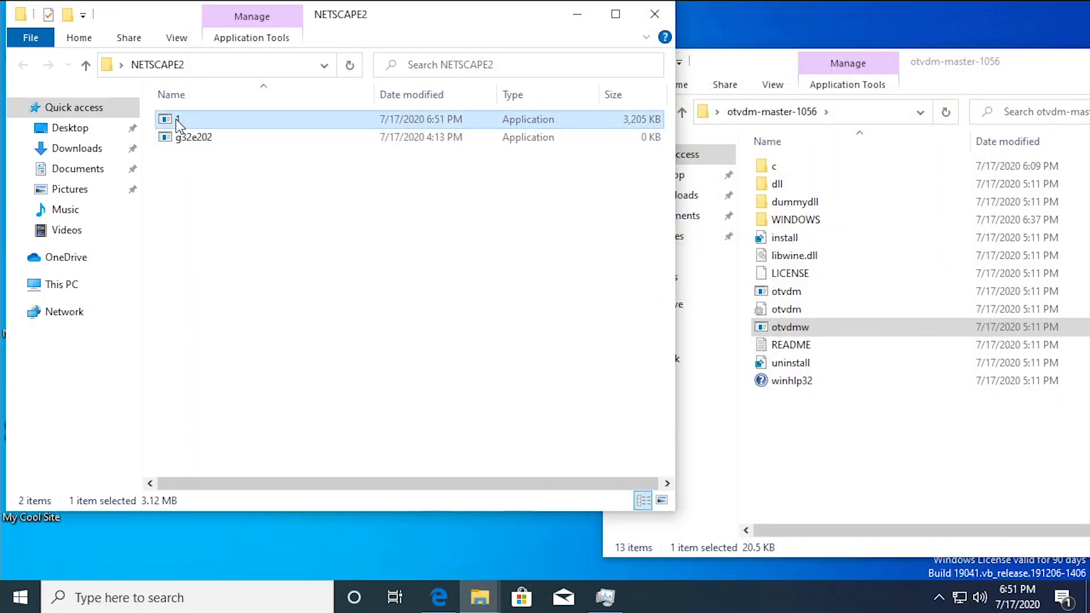
{"action": "left_click_drag", "start_coordinate": [177, 120], "coordinate": [808, 288]}
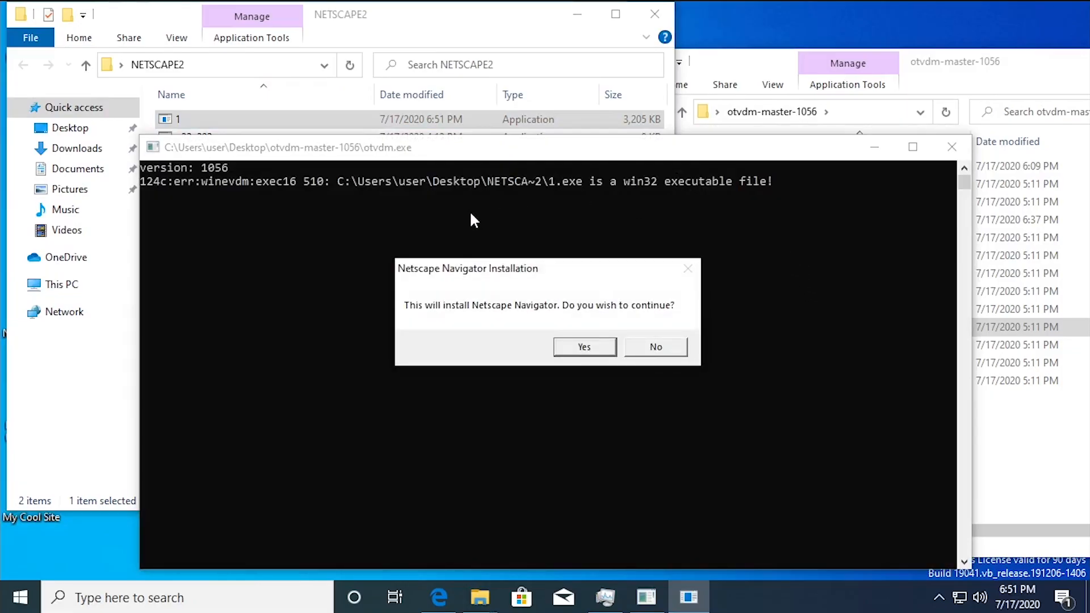
{"action": "left_click", "coordinate": [588, 346]}
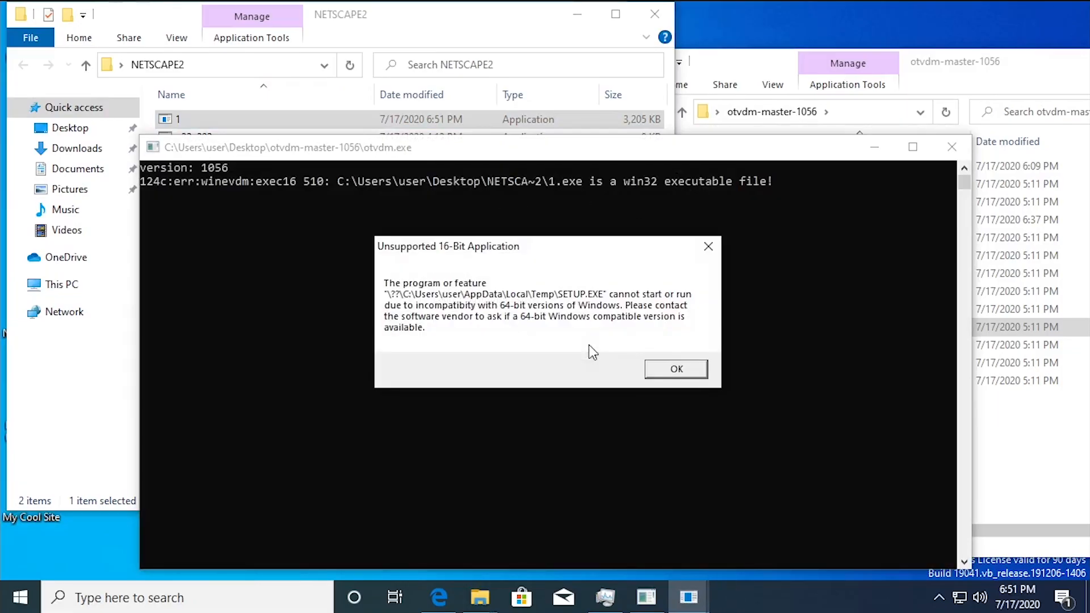
{"action": "left_click", "coordinate": [674, 370]}
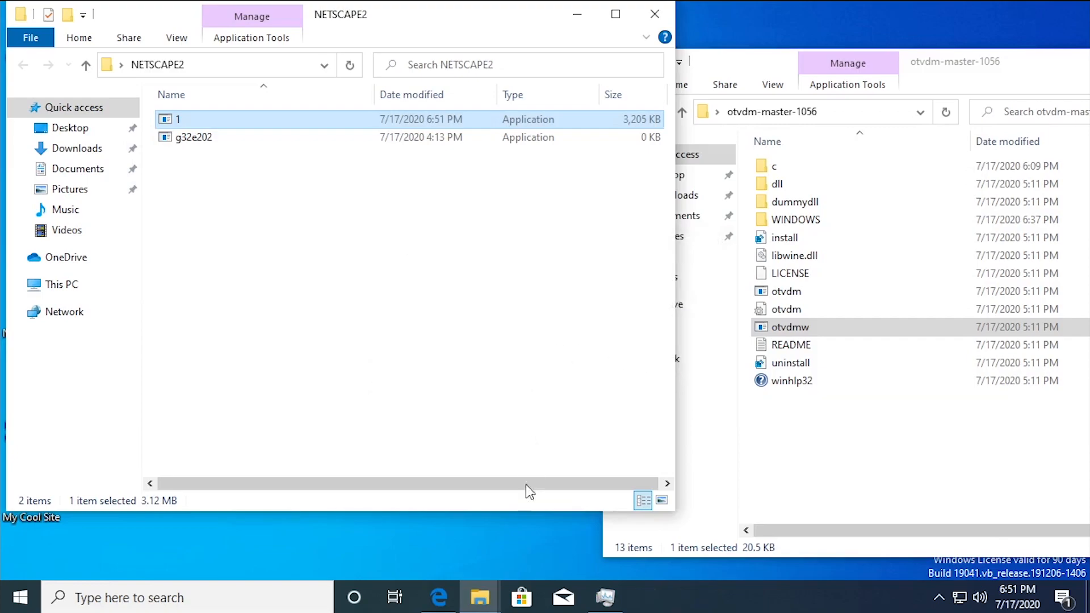
Run SETUP from the local temp folder through otvdm and proceed through the Netscape Navigator Setup
{"action": "mouse_move", "coordinate": [480, 596]}
{"action": "left_click", "coordinate": [586, 532]}
{"action": "left_click", "coordinate": [430, 489]}
{"action": "left_click_drag", "start_coordinate": [215, 379], "coordinate": [821, 291]}
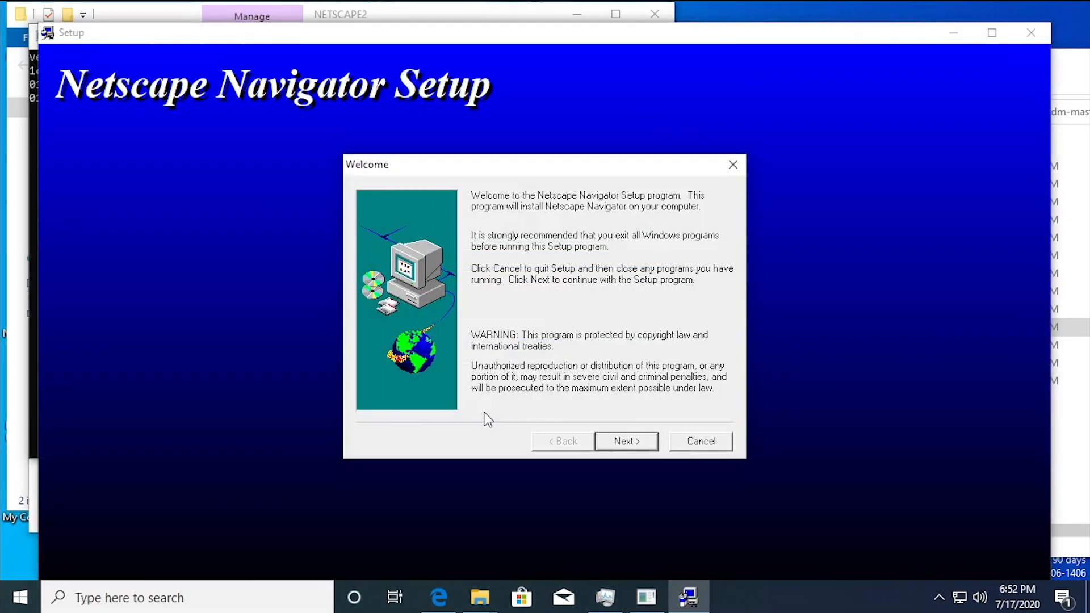
{"action": "left_click", "coordinate": [624, 441]}
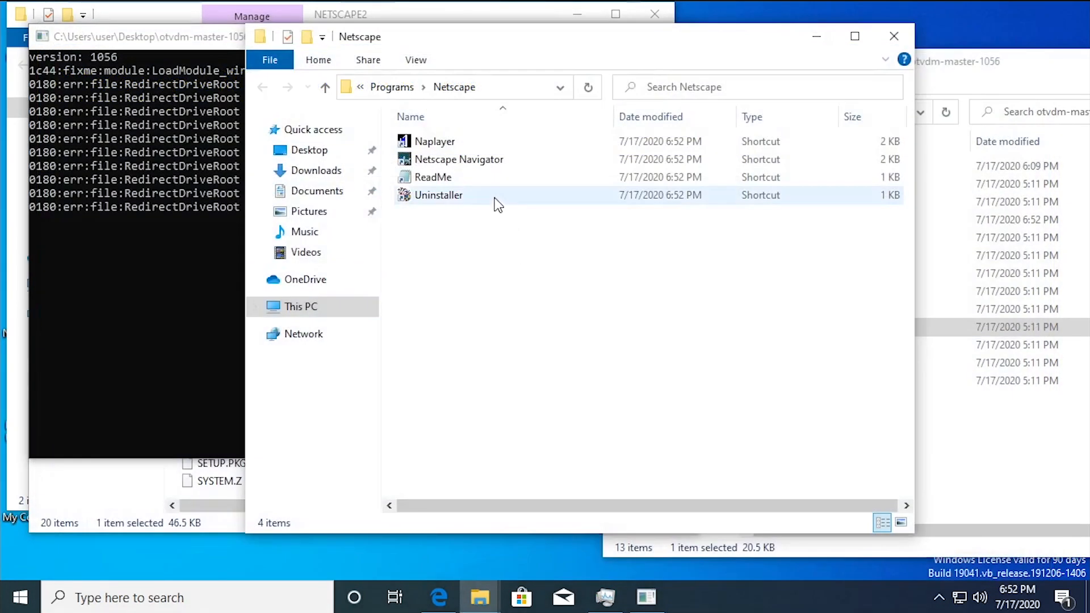
Launch Netscape Navigator from its shortcuts folder, dismiss the unlocated-server alert and reposition the browser window
{"action": "double_click", "coordinate": [418, 162]}
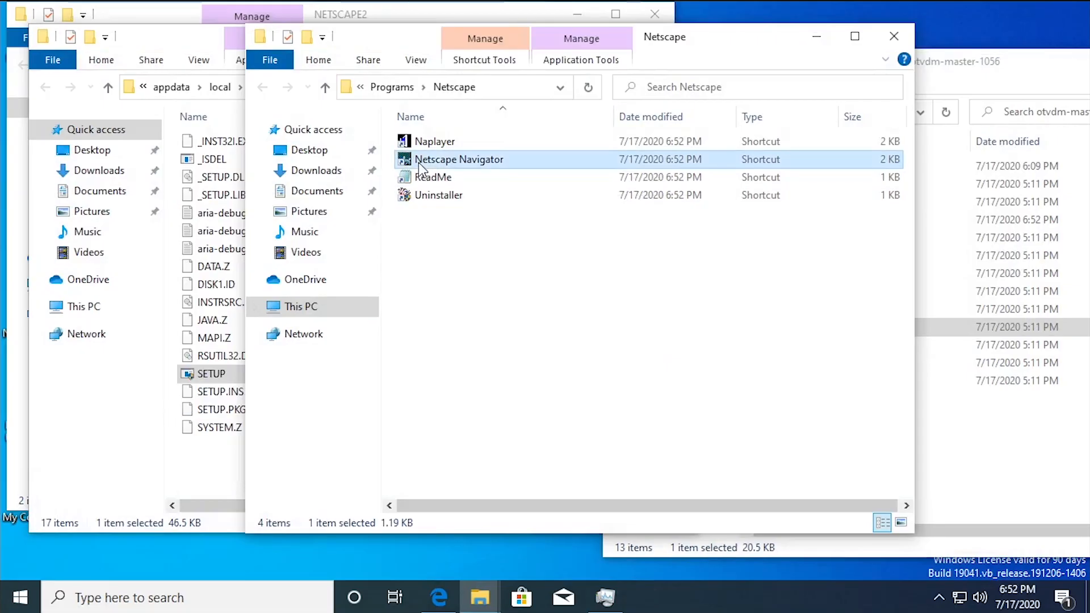
{"action": "left_click", "coordinate": [373, 421]}
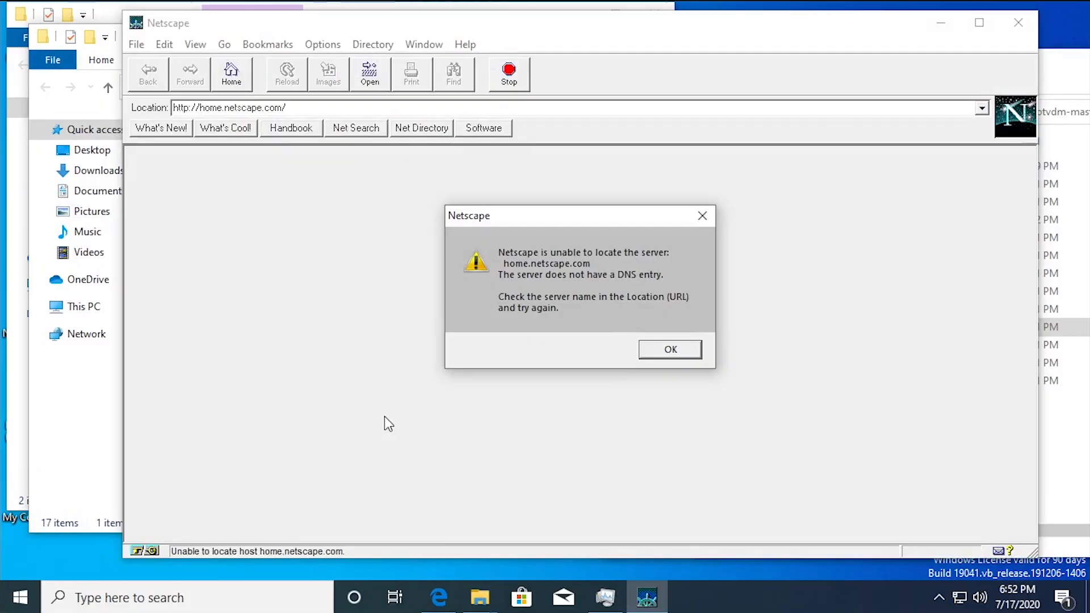
{"action": "left_click", "coordinate": [664, 343]}
{"action": "left_click_drag", "start_coordinate": [381, 27], "coordinate": [299, 31]}
Open the About Netscape page and examine the version and copyright details
{"action": "left_click", "coordinate": [375, 50]}
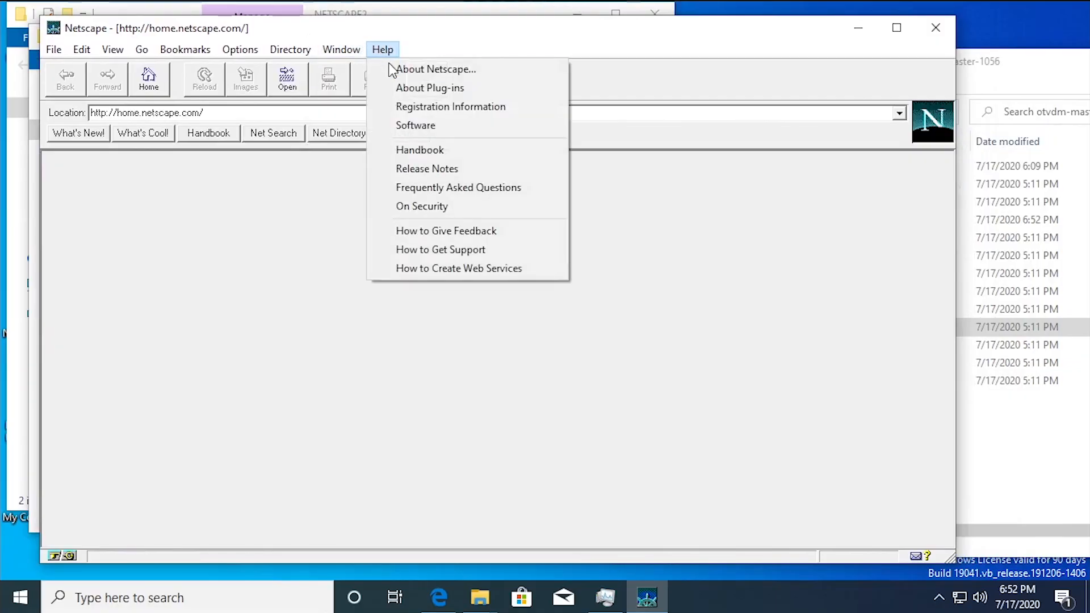
{"action": "left_click", "coordinate": [398, 68]}
{"action": "left_click_drag", "start_coordinate": [522, 206], "coordinate": [629, 207]}
{"action": "left_click", "coordinate": [629, 207]}
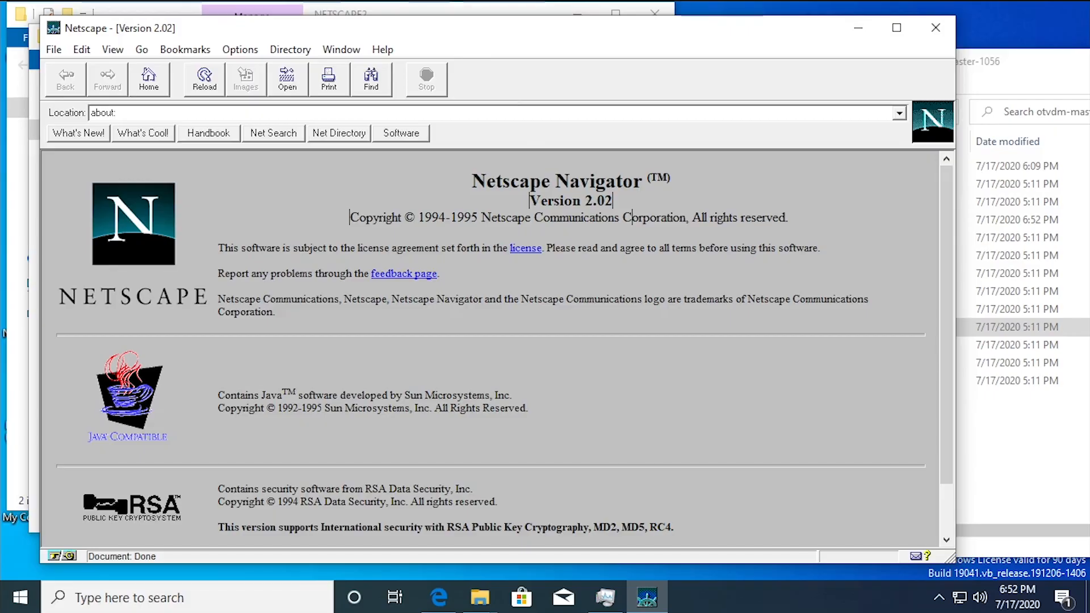
Load google.com in Netscape and bring the browser window back in front of the JavaScript error alert
{"action": "type", "text": "g"}
{"action": "type", "text": "ogle.com"}
{"action": "key", "text": "Return"}
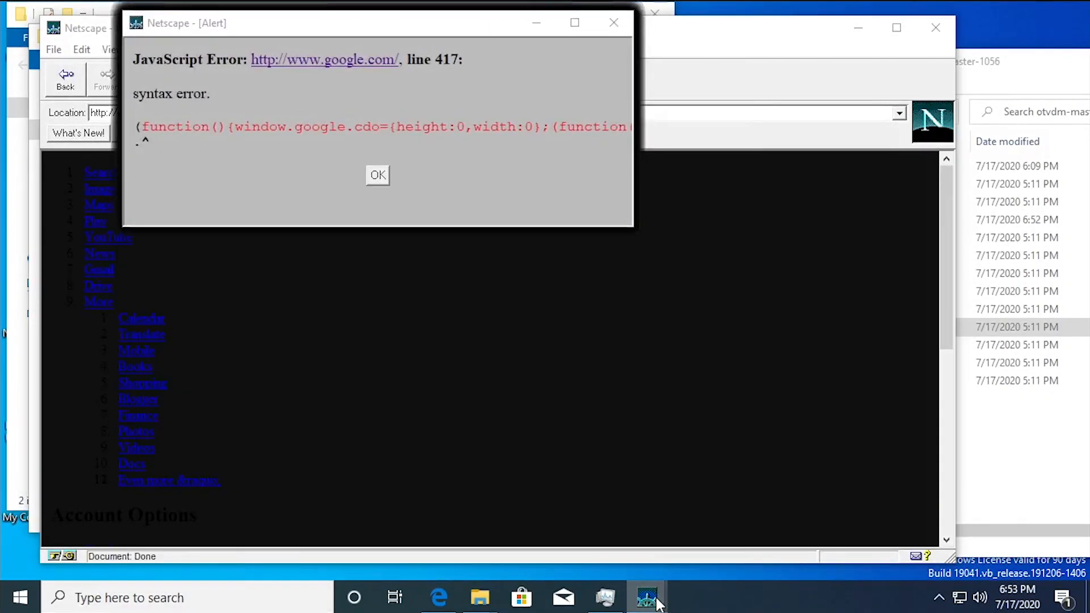
{"action": "left_click", "coordinate": [658, 602]}
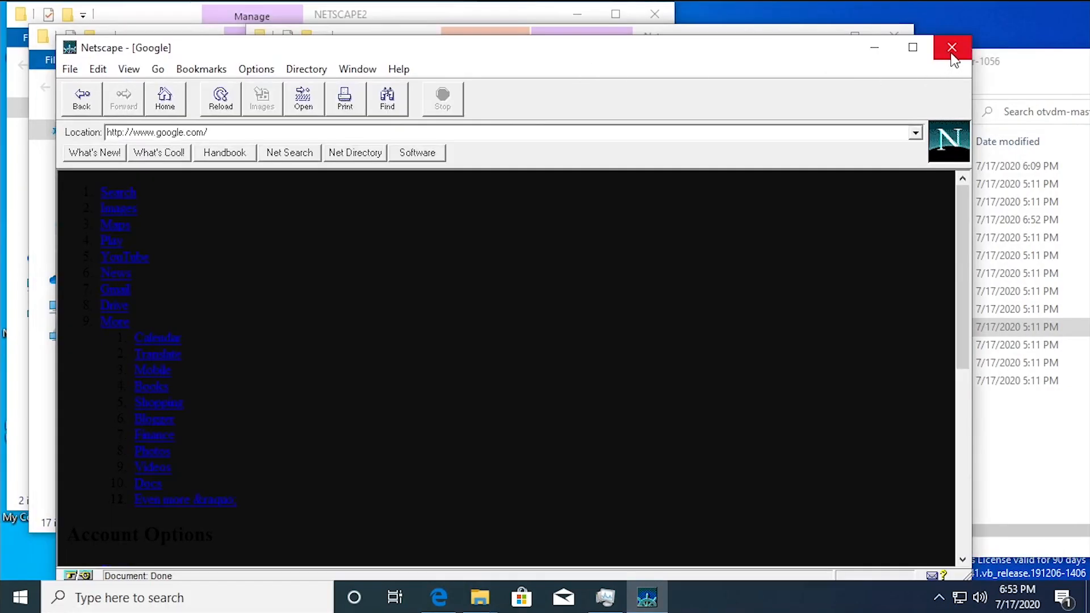
Close Netscape, its shortcuts folder and the temp folder, and move the NETSCAPE2 window around to reveal the desktop folders
{"action": "left_click", "coordinate": [952, 48]}
{"action": "left_click", "coordinate": [894, 36]}
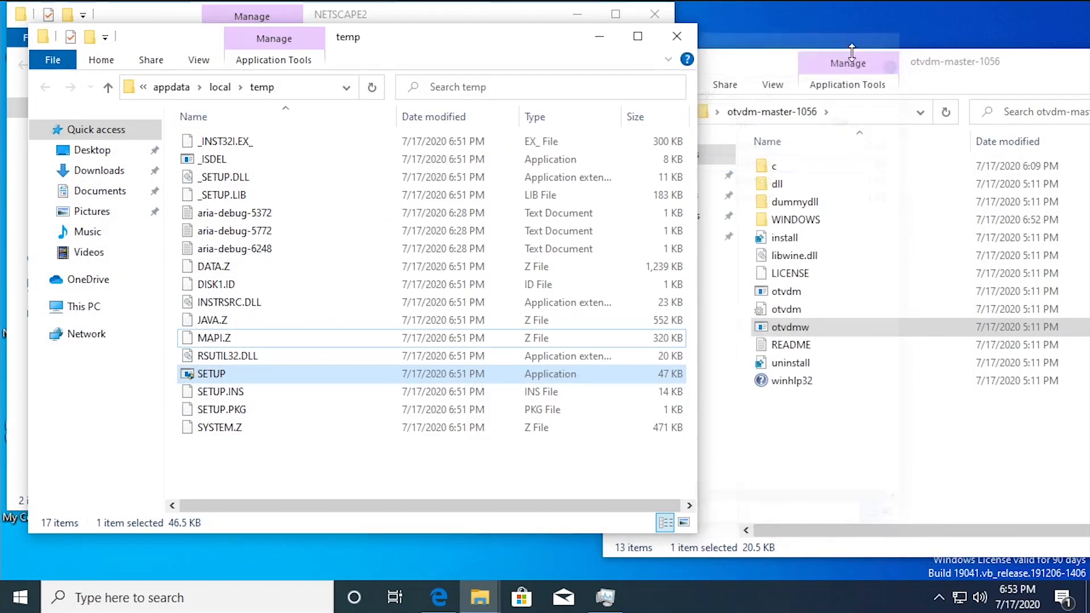
{"action": "left_click", "coordinate": [677, 36]}
{"action": "left_click_drag", "start_coordinate": [463, 25], "coordinate": [754, 428]}
{"action": "left_click_drag", "start_coordinate": [258, 298], "coordinate": [344, 213]}
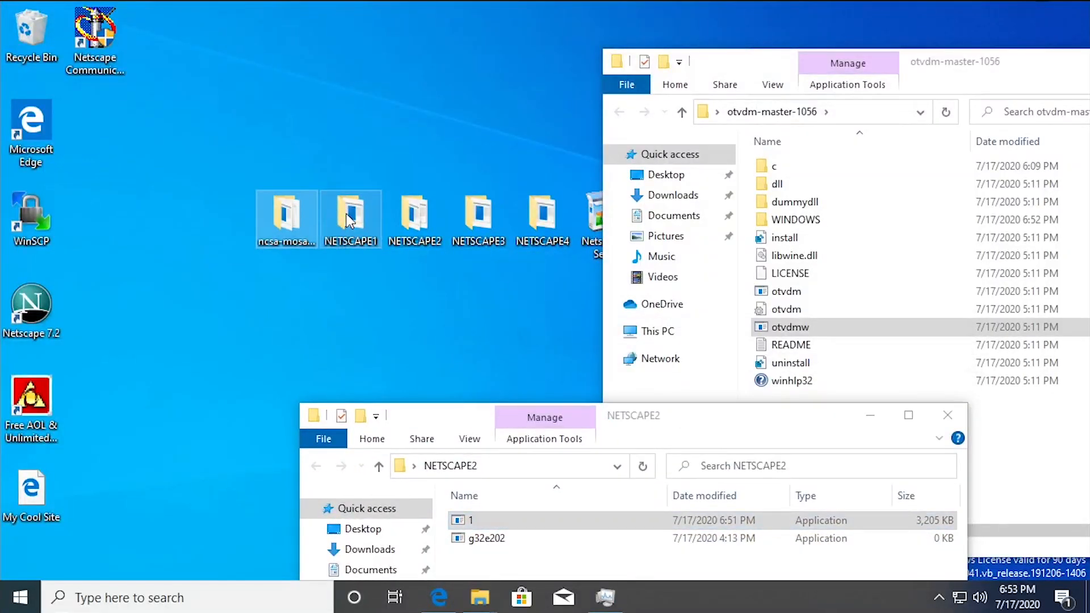
{"action": "left_click", "coordinate": [364, 304]}
{"action": "left_click_drag", "start_coordinate": [638, 411], "coordinate": [607, 76]}
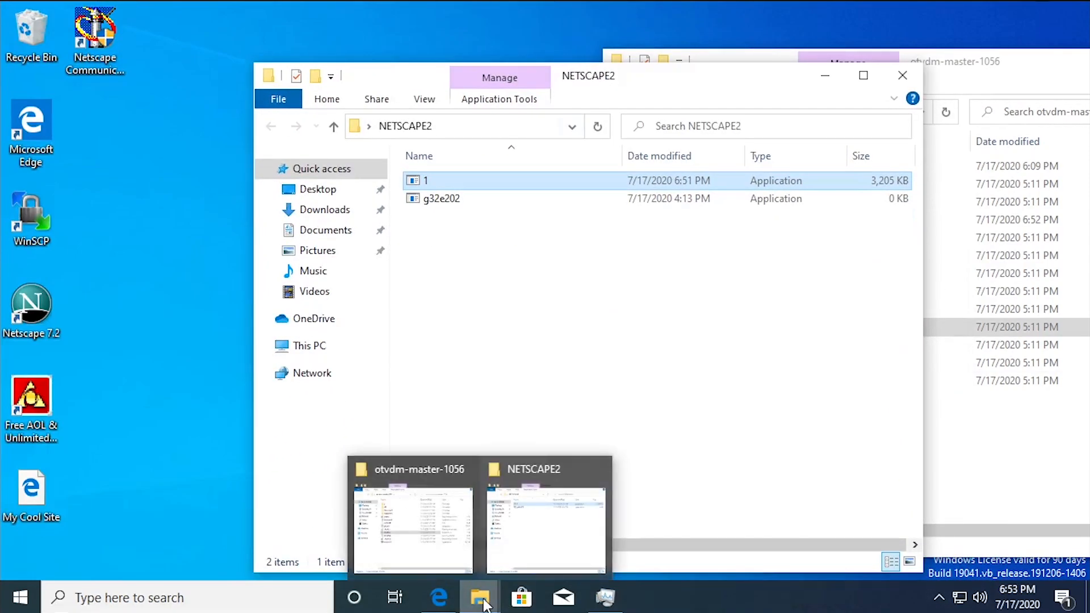
Reopen the local temp folder, permanently delete all its files while skipping every file in use, and minimize the folder window
{"action": "left_click", "coordinate": [547, 389]}
{"action": "key", "text": "super+r"}
{"action": "key", "text": "Return"}
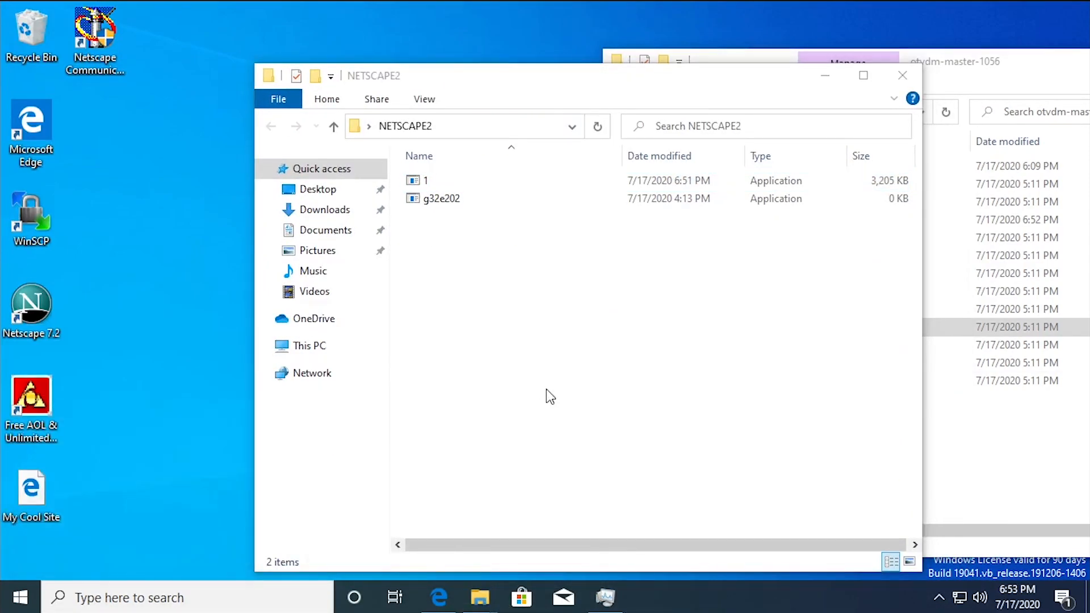
{"action": "key", "text": "ctrl+a"}
{"action": "key", "text": "shift+Delete"}
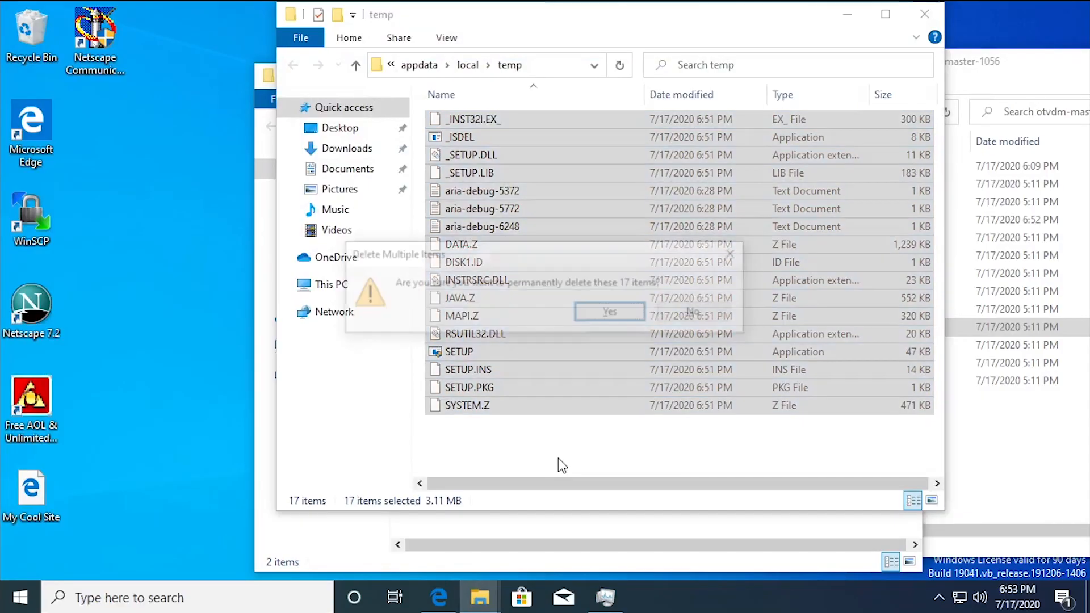
{"action": "left_click", "coordinate": [611, 314]}
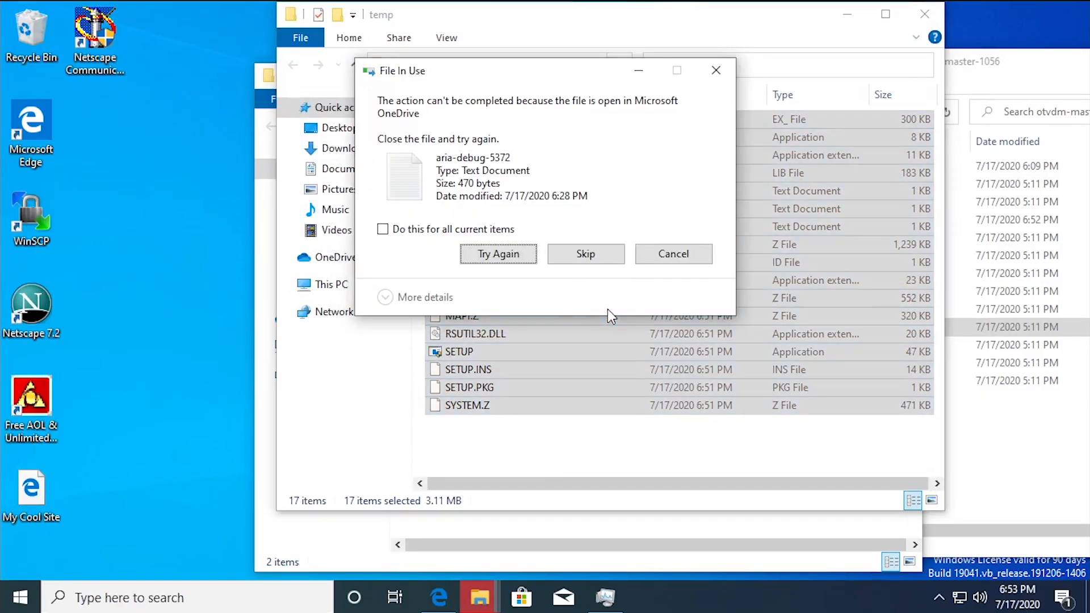
{"action": "left_click", "coordinate": [382, 229]}
{"action": "left_click", "coordinate": [608, 261]}
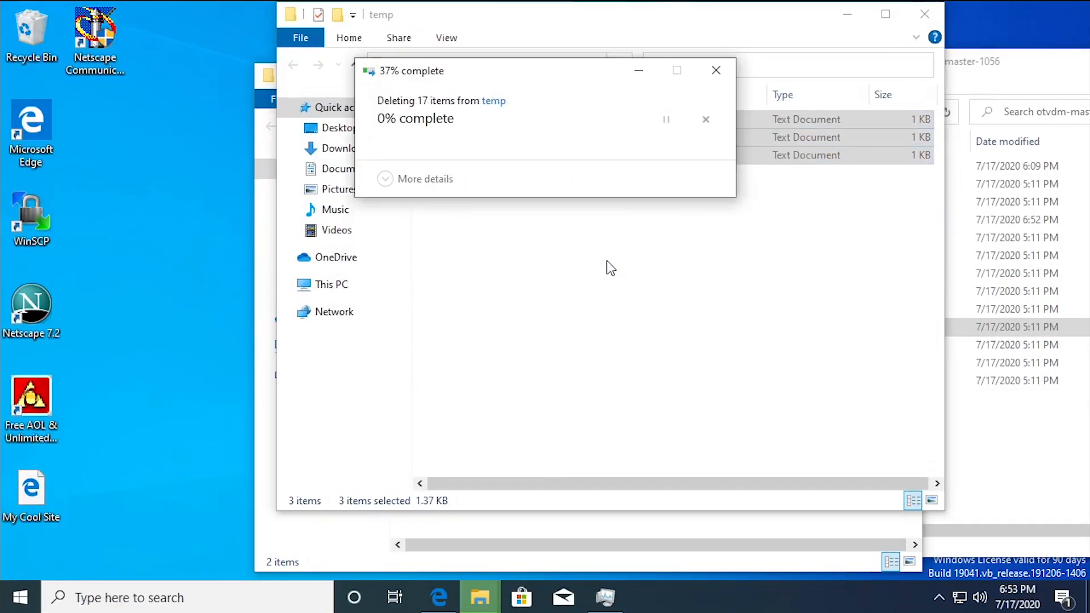
{"action": "left_click", "coordinate": [850, 14]}
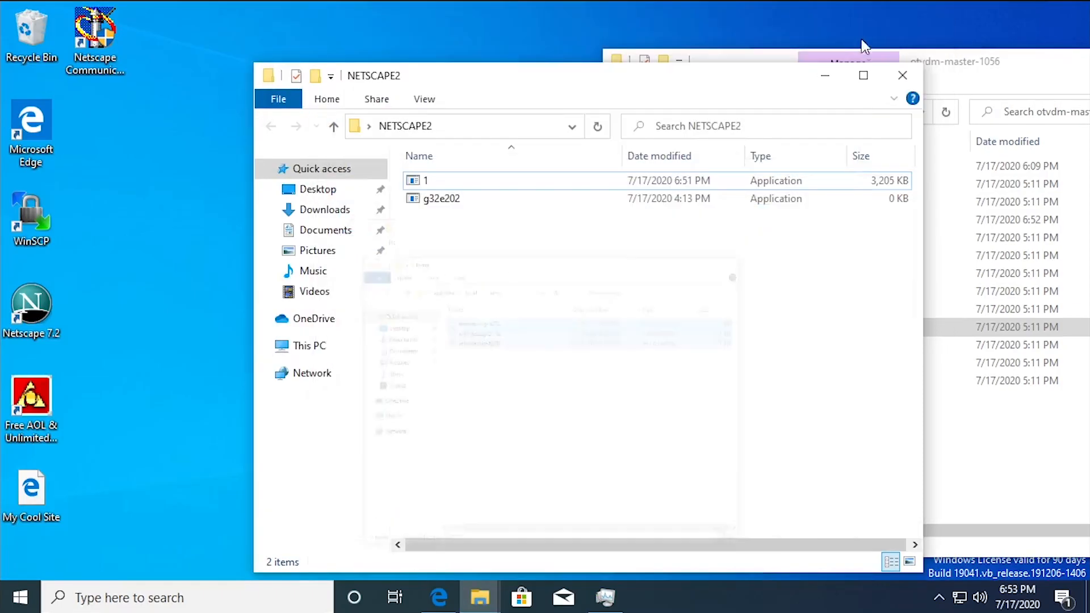
Close the NETSCAPE2 folder, open NETSCAPE1 beside otvdm-master-1056 and run netscape1 through otvdm to extract its files
{"action": "left_click", "coordinate": [902, 76]}
{"action": "double_click", "coordinate": [350, 219]}
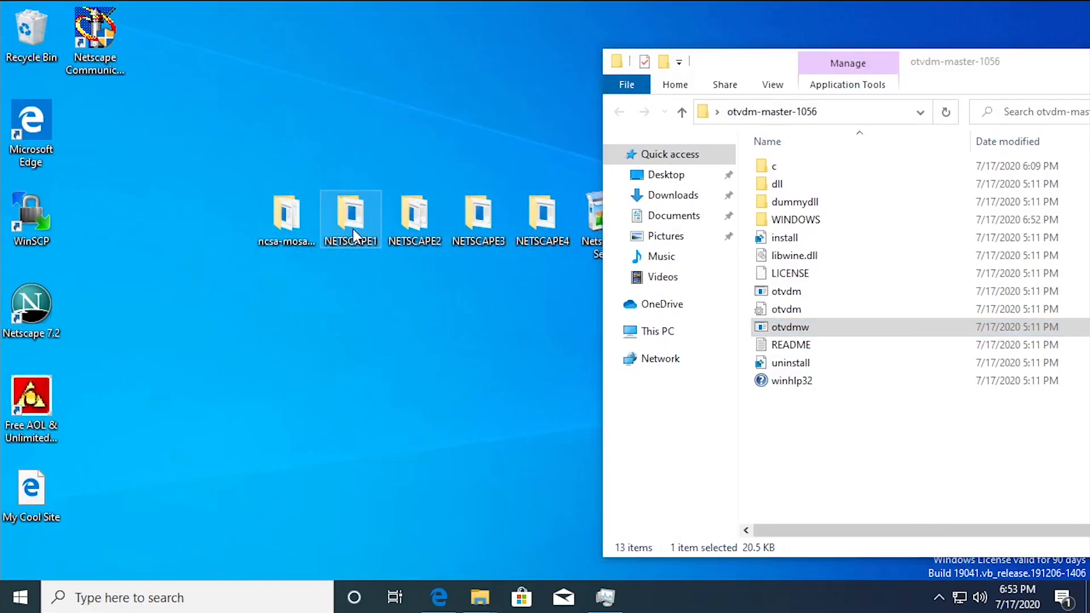
{"action": "left_click_drag", "start_coordinate": [438, 74], "coordinate": [183, 52]}
{"action": "left_click_drag", "start_coordinate": [197, 168], "coordinate": [810, 292]}
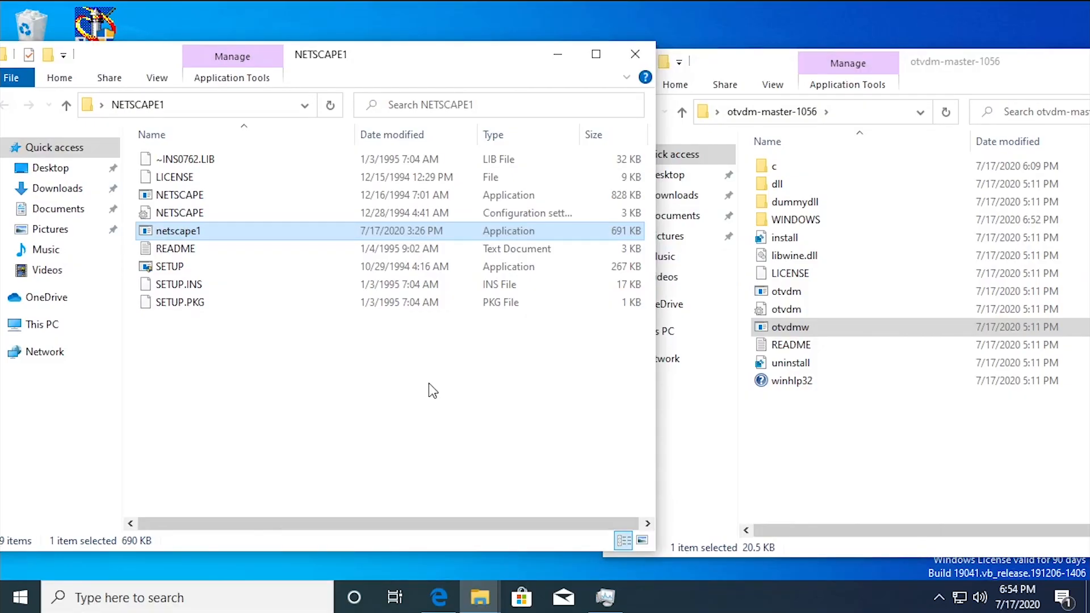
Look over the extracted files in the NETSCAPE1 folder and try running SETUP directly
{"action": "left_click", "coordinate": [392, 417]}
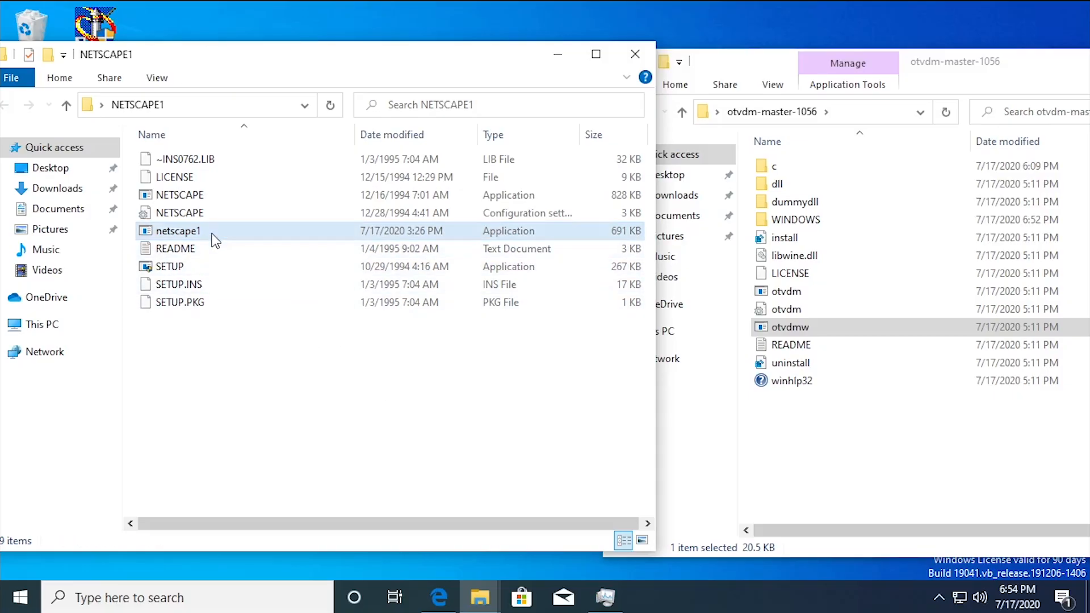
{"action": "left_click_drag", "start_coordinate": [237, 353], "coordinate": [191, 124]}
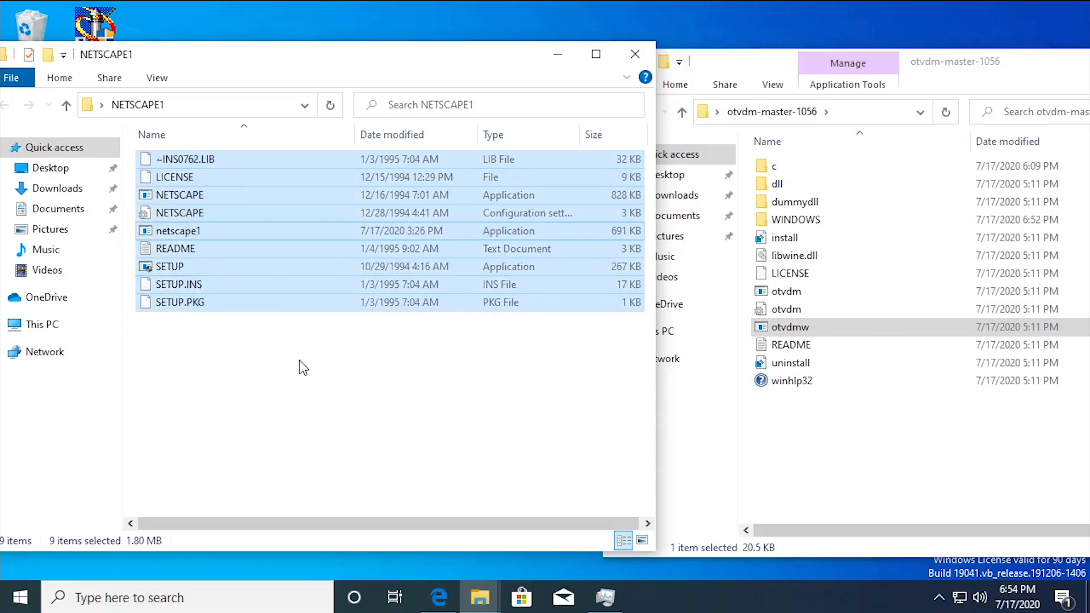
{"action": "left_click", "coordinate": [299, 360]}
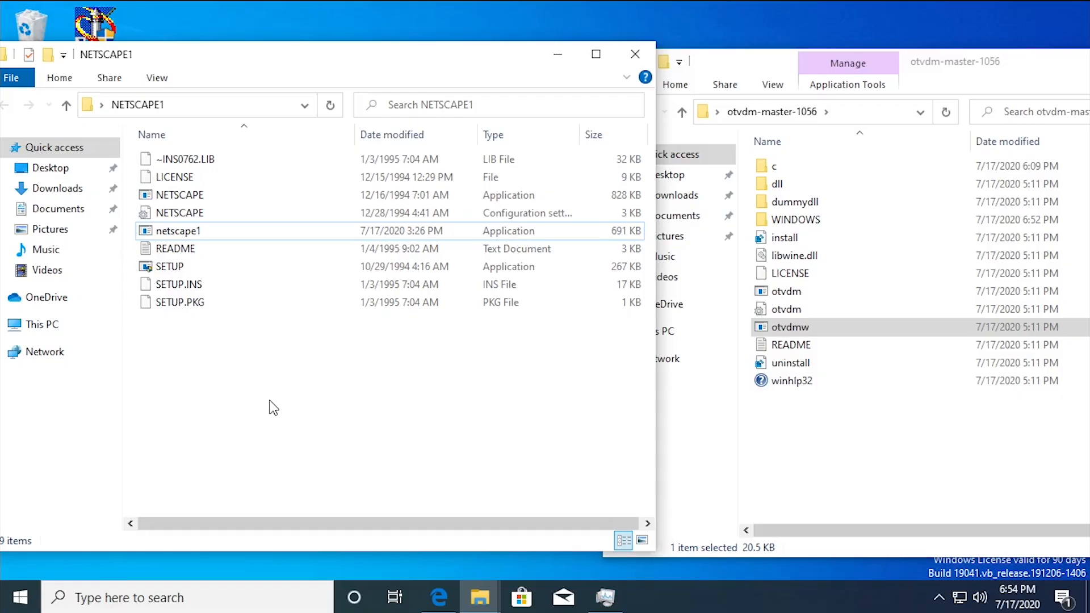
{"action": "double_click", "coordinate": [163, 264]}
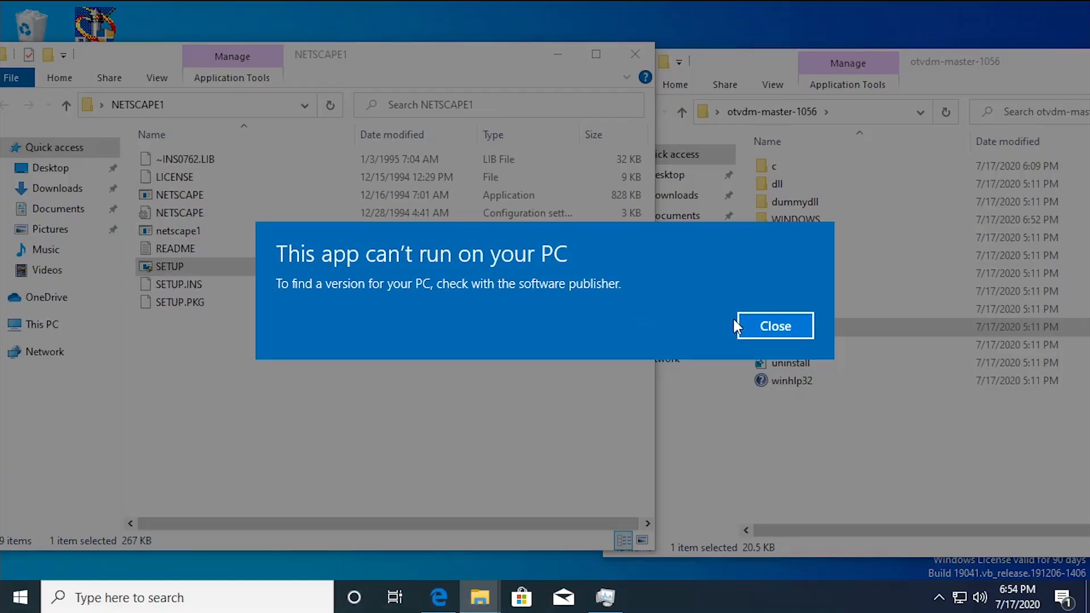
Dismiss the error, run SETUP through otvdm and try to continue the Netscape installation with the location C:\NETSCAPE1
{"action": "left_click", "coordinate": [789, 328]}
{"action": "left_click_drag", "start_coordinate": [176, 269], "coordinate": [803, 310]}
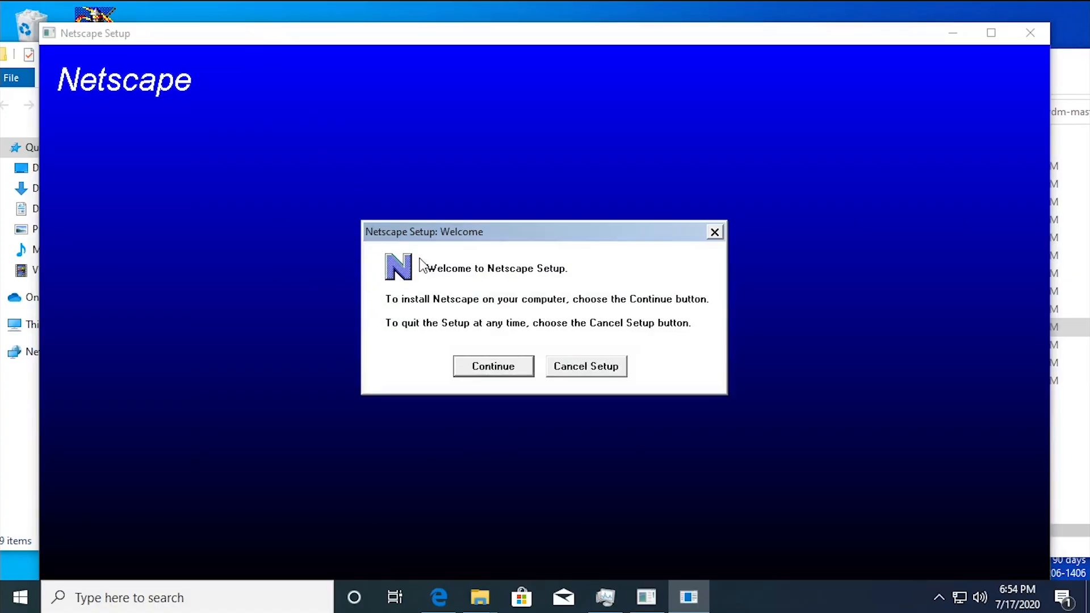
{"action": "left_click", "coordinate": [503, 369]}
{"action": "left_click", "coordinate": [495, 391]}
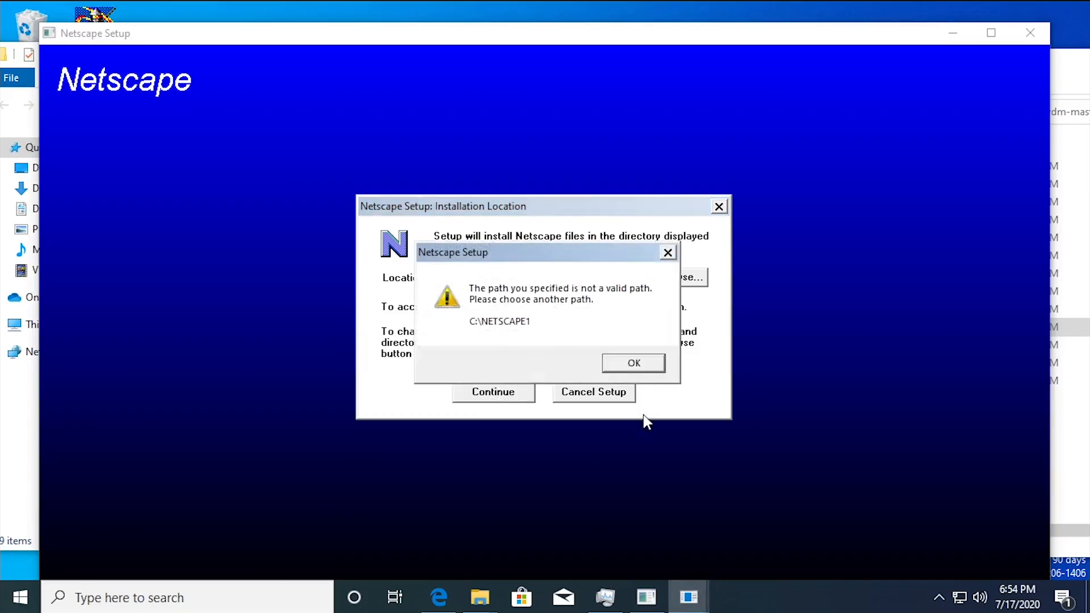
{"action": "left_click", "coordinate": [635, 363]}
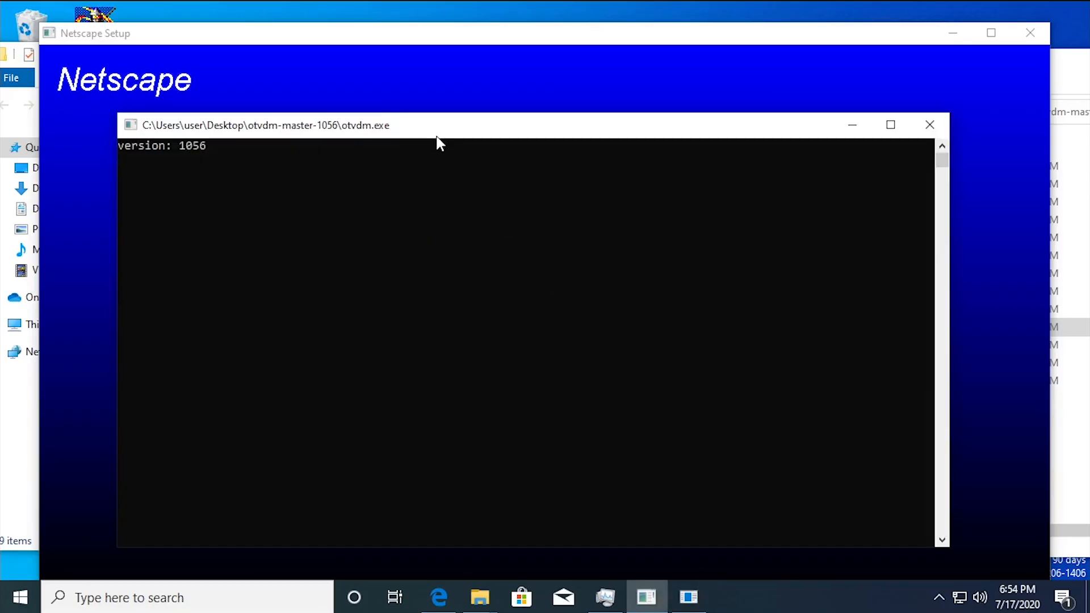
Move the overlapping windows aside and create a folder named net1 in the root of Local Disk (C:)
{"action": "left_click_drag", "start_coordinate": [439, 130], "coordinate": [632, 447]}
{"action": "left_click_drag", "start_coordinate": [1067, 66], "coordinate": [793, 56]}
{"action": "left_click", "coordinate": [359, 325]}
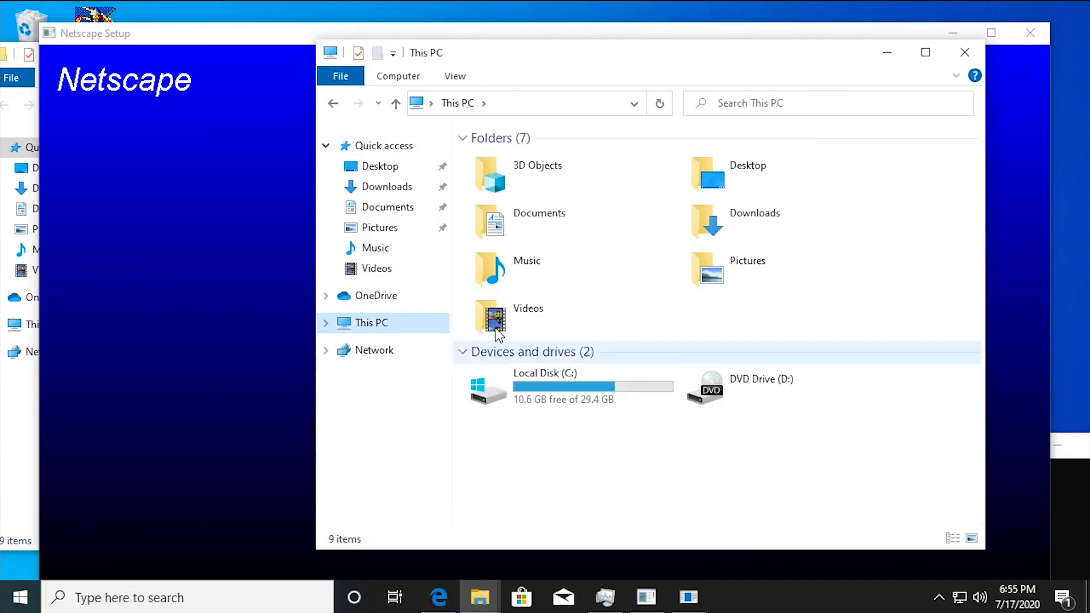
{"action": "double_click", "coordinate": [487, 386]}
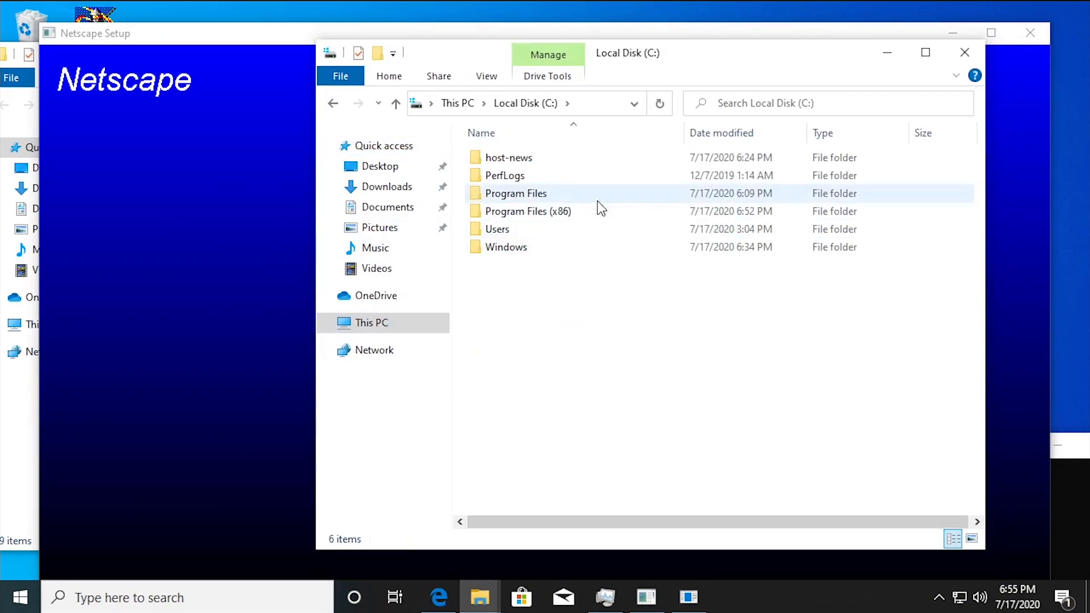
{"action": "right_click", "coordinate": [645, 338]}
{"action": "mouse_move", "coordinate": [700, 498]}
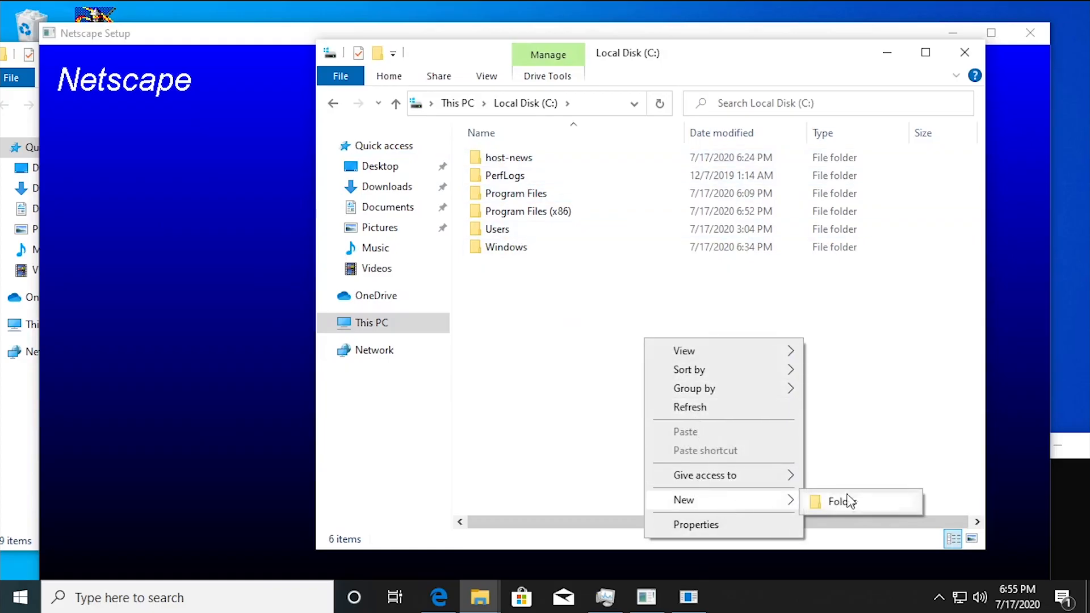
{"action": "left_click", "coordinate": [864, 500]}
{"action": "type", "text": "net1"}
{"action": "key", "text": "Return"}
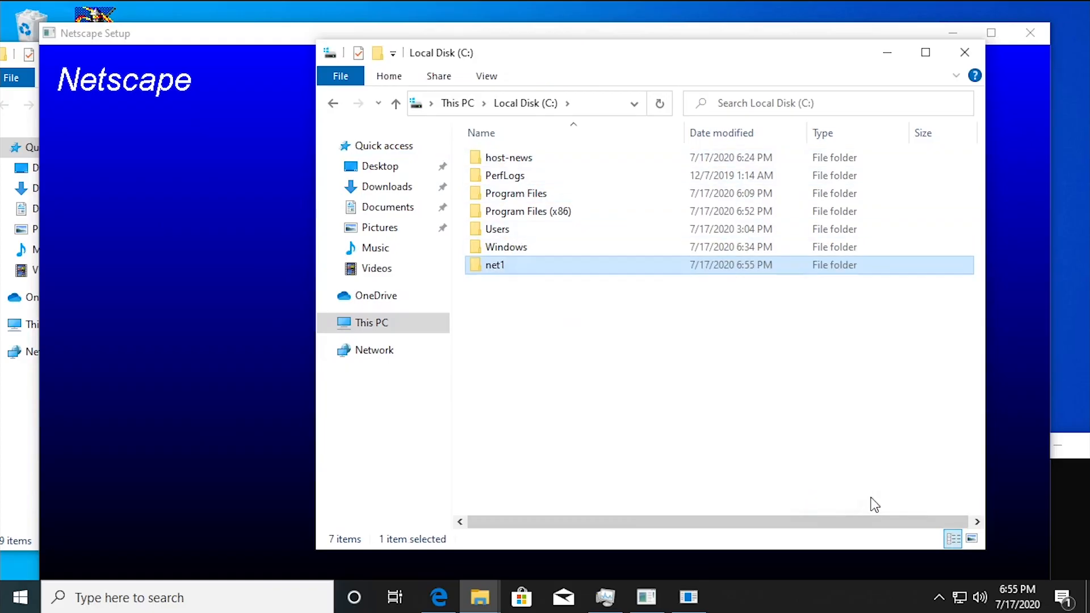
Move the Local Disk window away, return to the setup's installation location and continue the installation
{"action": "left_click_drag", "start_coordinate": [606, 66], "coordinate": [1061, 374]}
{"action": "left_click", "coordinate": [515, 277]}
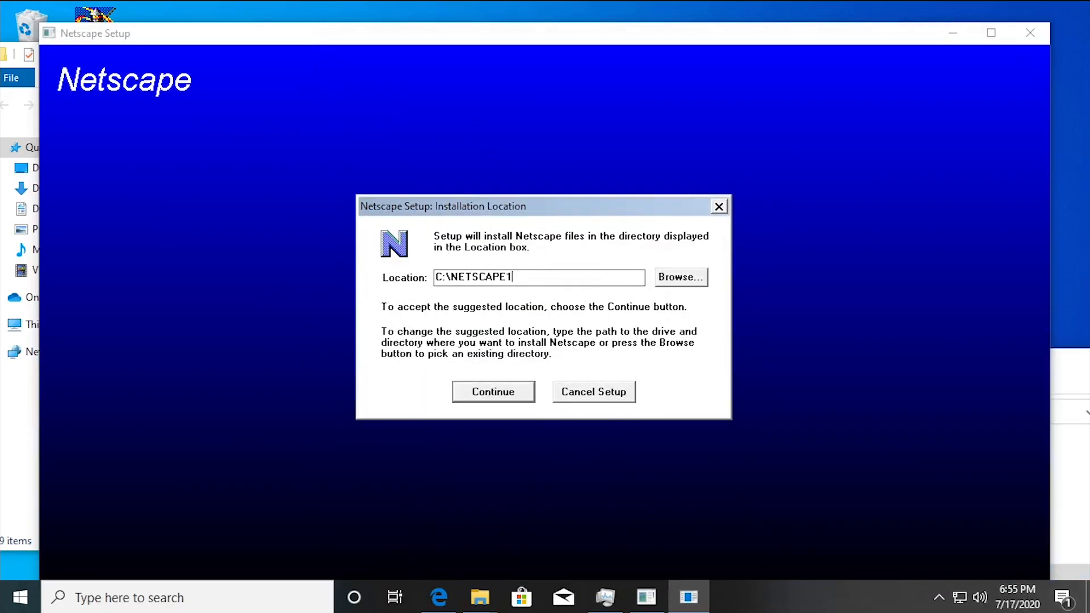
{"action": "left_click", "coordinate": [518, 390]}
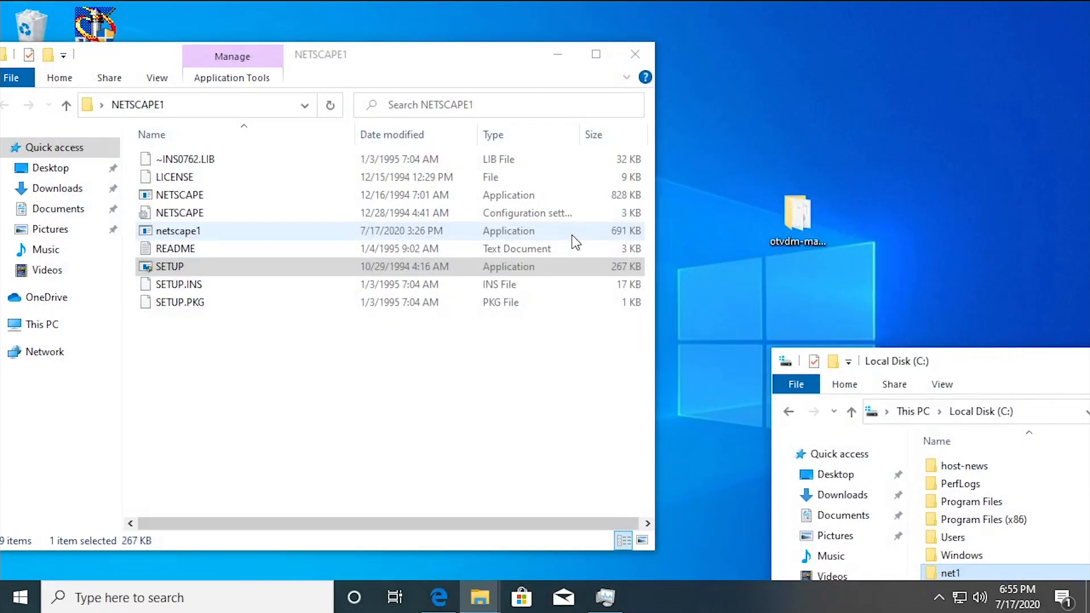
Check the net1 folder on drive C, minimize the otvdm folder and continue past the restarted Netscape Setup's welcome screen
{"action": "left_click_drag", "start_coordinate": [887, 295], "coordinate": [401, 123]}
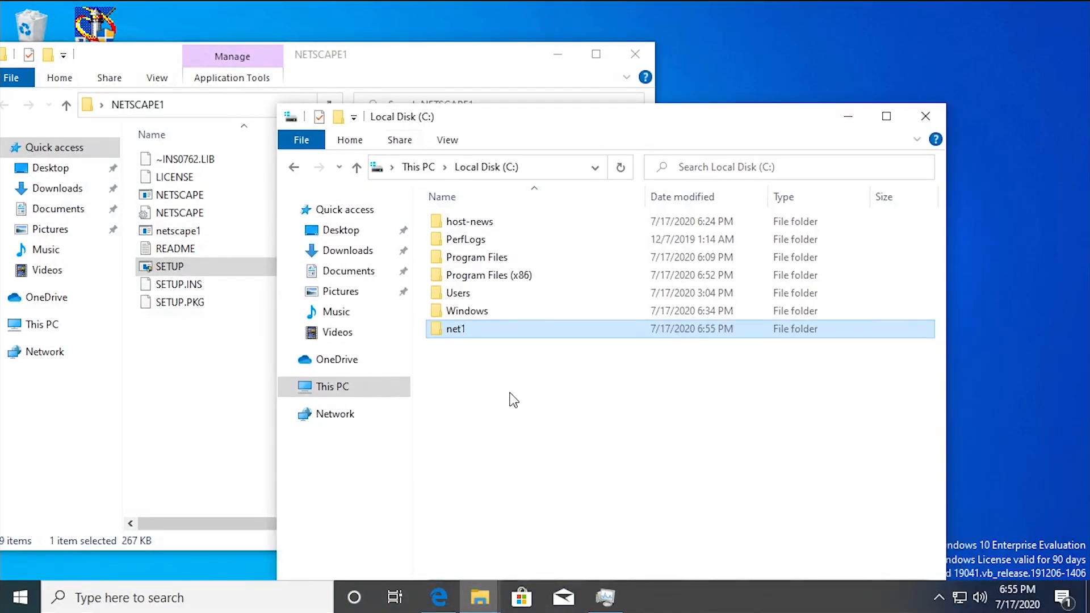
{"action": "double_click", "coordinate": [460, 334]}
{"action": "left_click", "coordinate": [294, 168]}
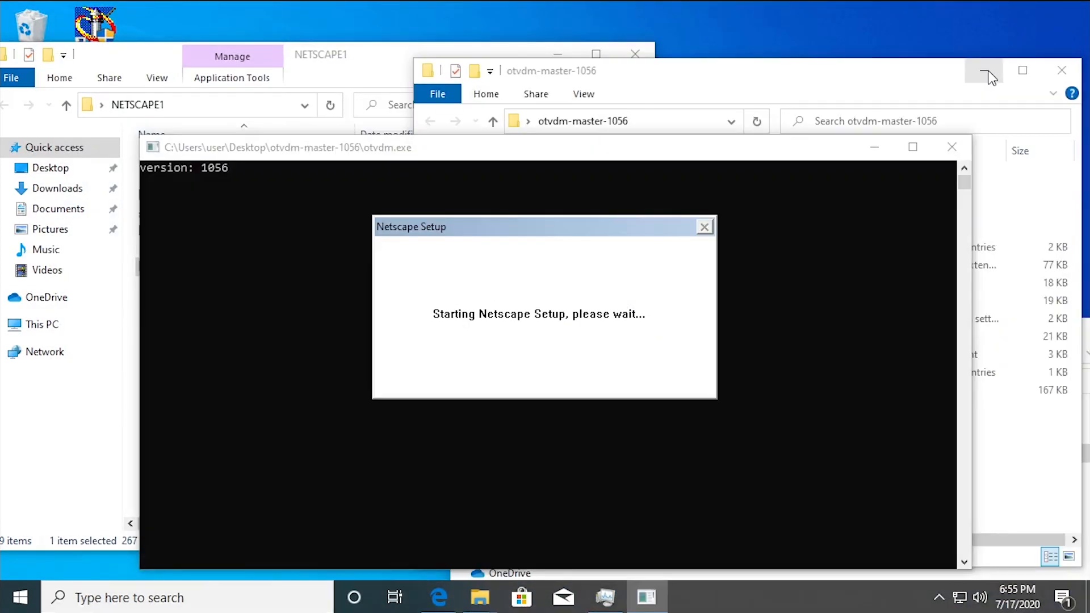
{"action": "left_click", "coordinate": [987, 71]}
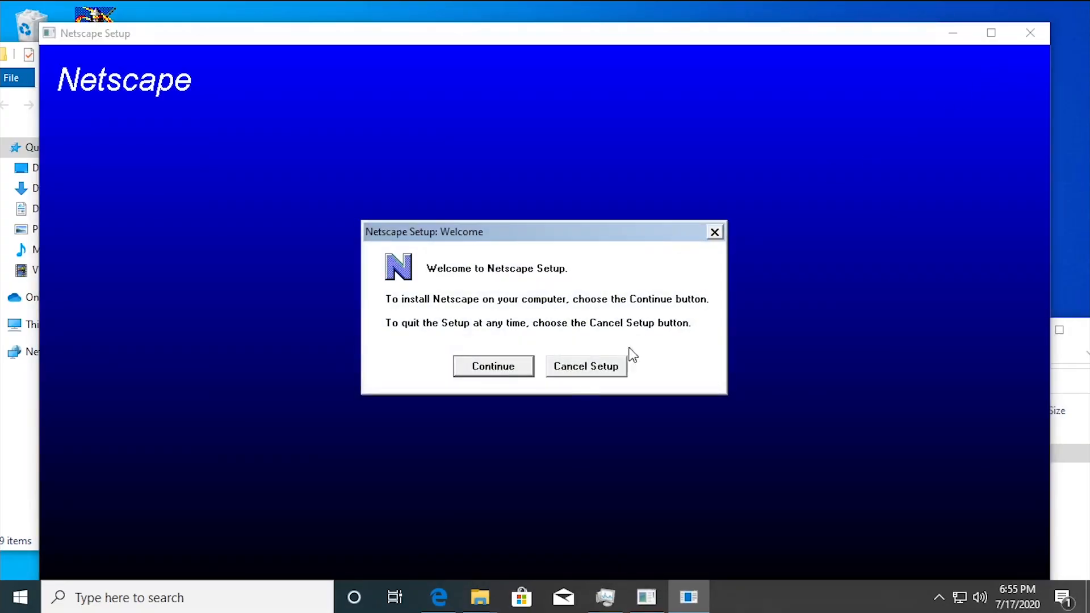
{"action": "left_click", "coordinate": [477, 368]}
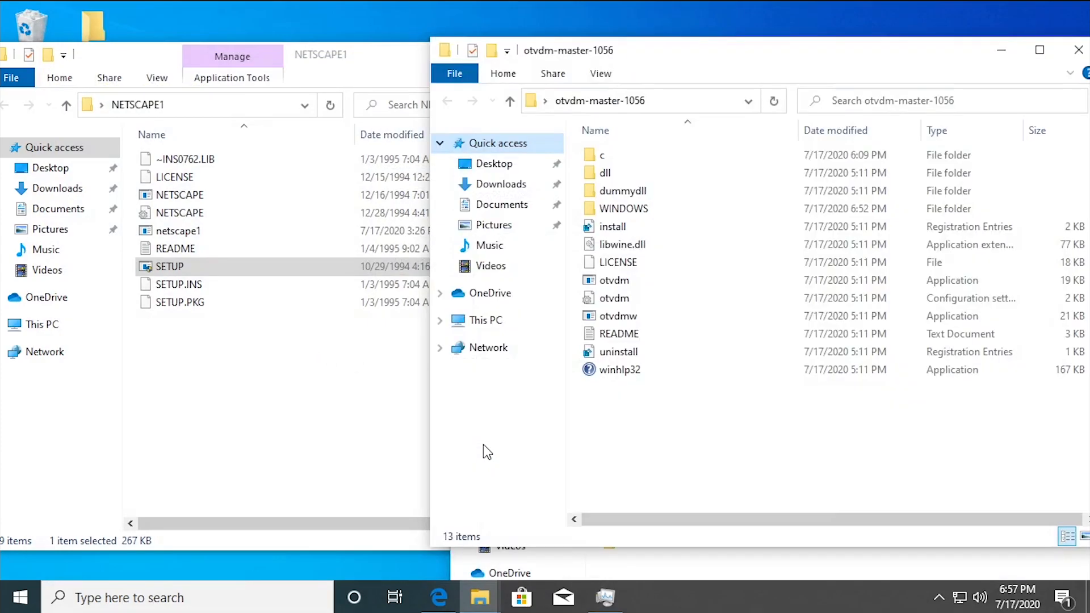
Move the NETSCAPE1 window out of the way and open the ncsa-mosaic-0.6-win folder beside the otvdm-master-1056 window
{"action": "left_click_drag", "start_coordinate": [351, 56], "coordinate": [698, 335]}
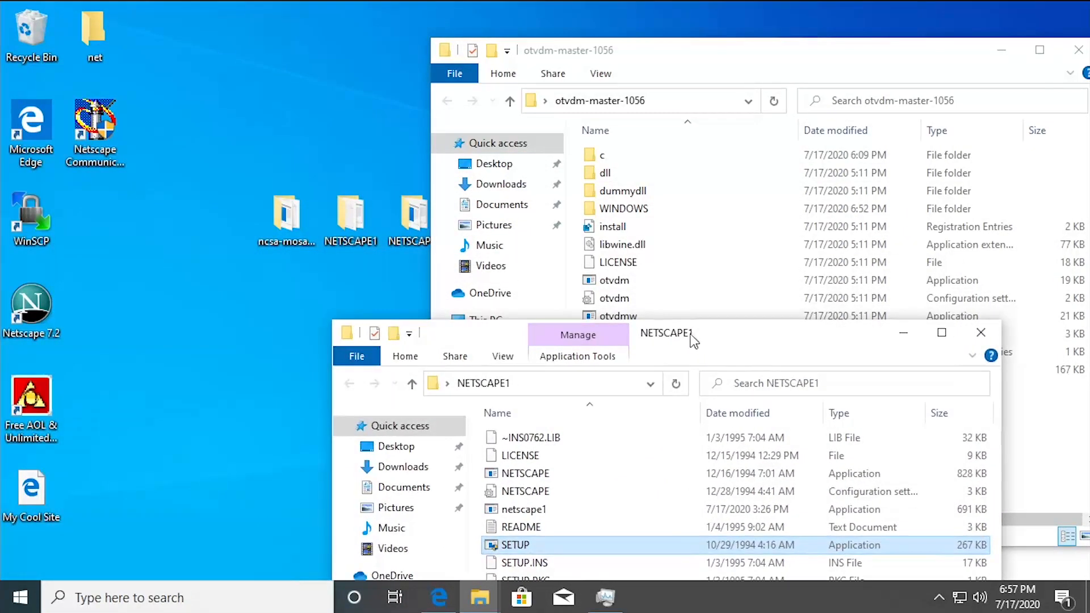
{"action": "double_click", "coordinate": [290, 214]}
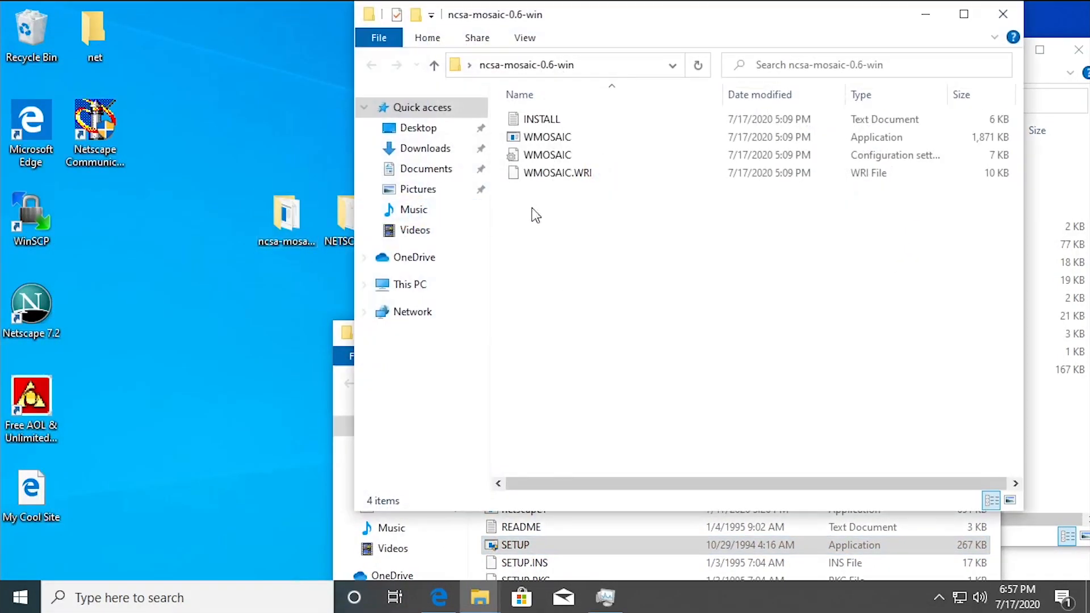
{"action": "left_click_drag", "start_coordinate": [566, 38], "coordinate": [242, 87]}
{"action": "left_click_drag", "start_coordinate": [736, 60], "coordinate": [671, 85]}
Try running WMOSAIC directly, dismiss the error and launch it through otvdm instead
{"action": "left_click", "coordinate": [210, 193]}
{"action": "double_click", "coordinate": [210, 192]}
{"action": "left_click", "coordinate": [763, 327]}
{"action": "left_click_drag", "start_coordinate": [761, 85], "coordinate": [906, 79]}
{"action": "left_click_drag", "start_coordinate": [214, 186], "coordinate": [728, 300]}
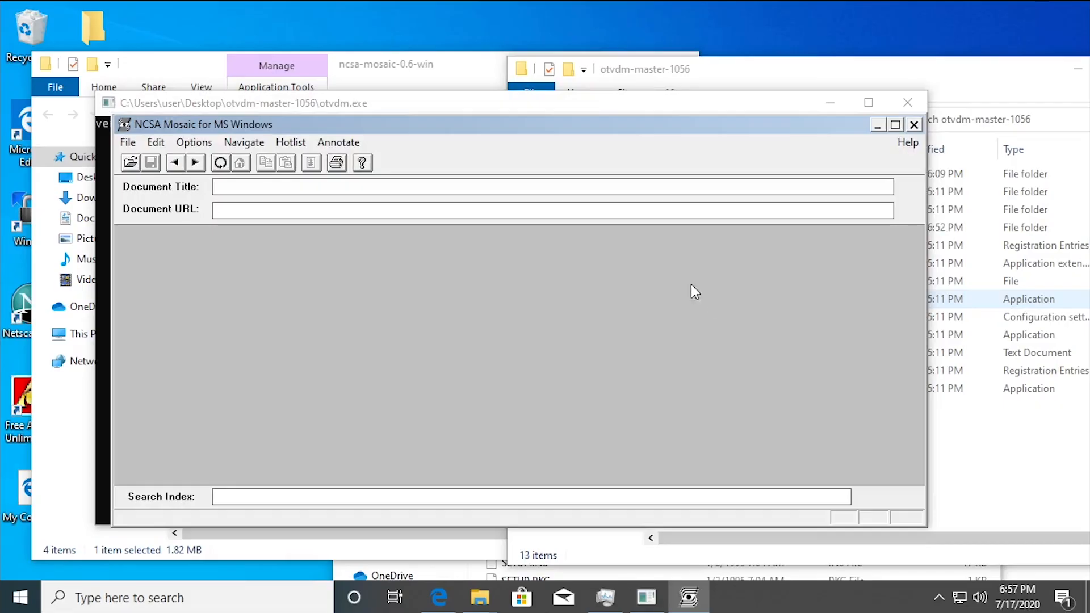
Move the NCSA Mosaic window over the folder windows and enlarge it to fill most of the desktop
{"action": "left_click_drag", "start_coordinate": [366, 128], "coordinate": [296, 47]}
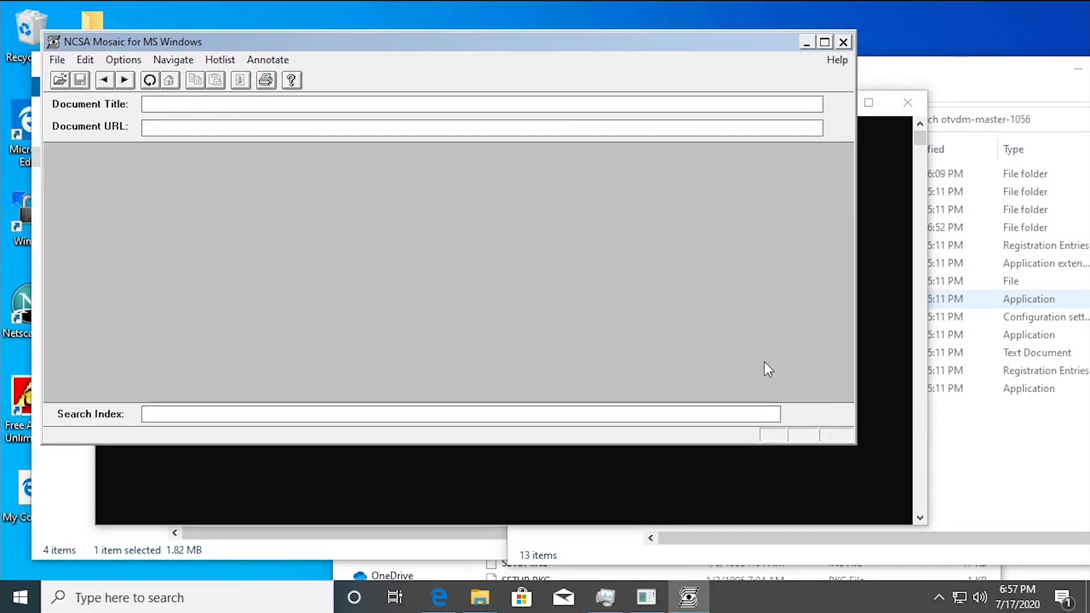
{"action": "left_click_drag", "start_coordinate": [852, 443], "coordinate": [991, 565]}
{"action": "left_click_drag", "start_coordinate": [379, 35], "coordinate": [410, 35]}
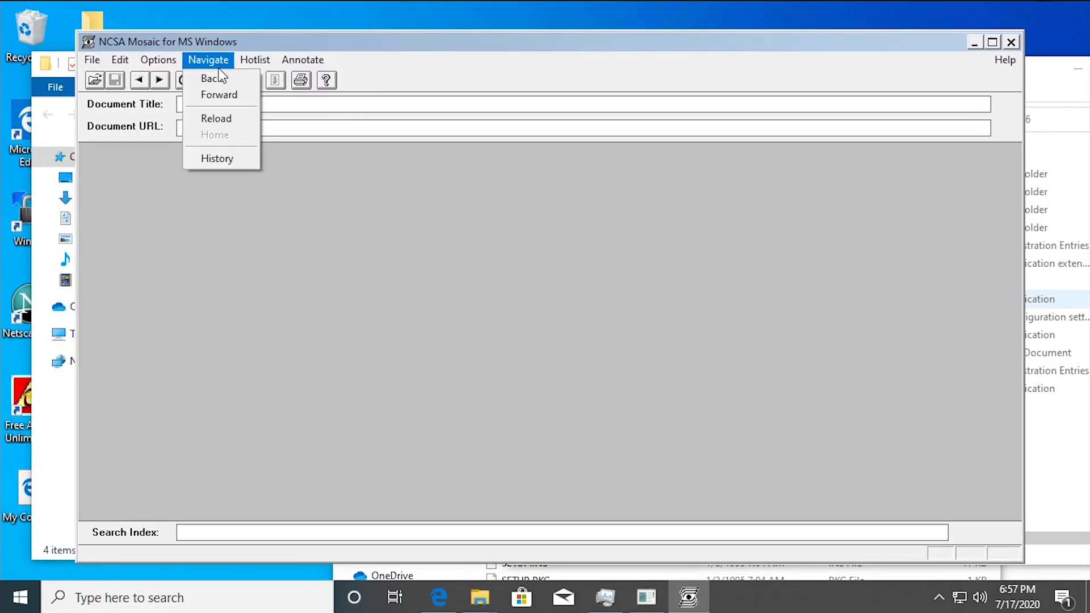
Look through Mosaic's commands, read the version and copyright details in its About dialog and close the dialog
{"action": "mouse_move", "coordinate": [91, 61]}
{"action": "mouse_move", "coordinate": [1004, 61]}
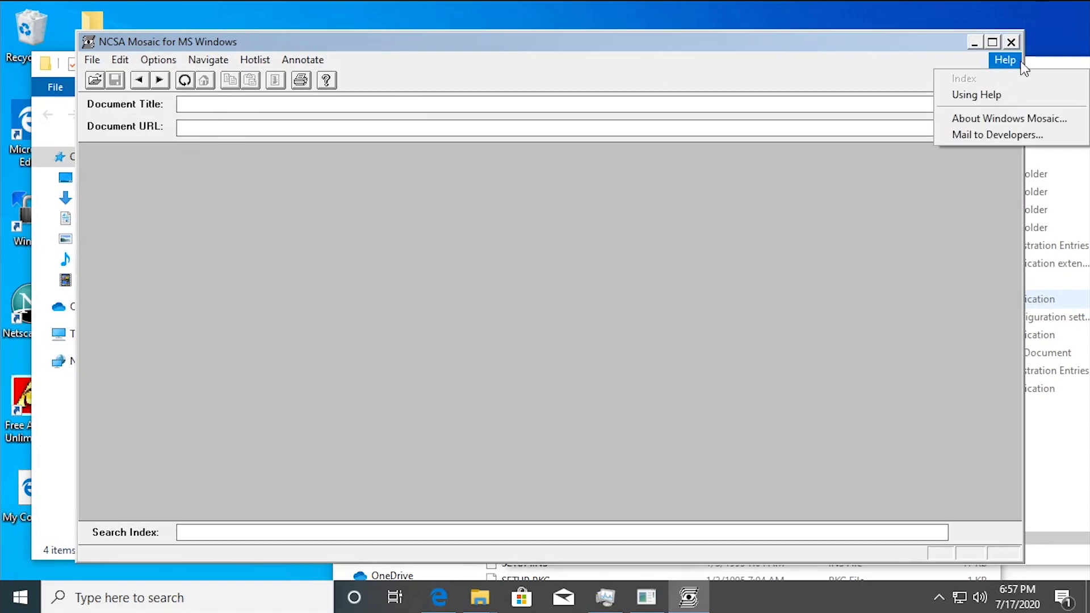
{"action": "left_click", "coordinate": [999, 118]}
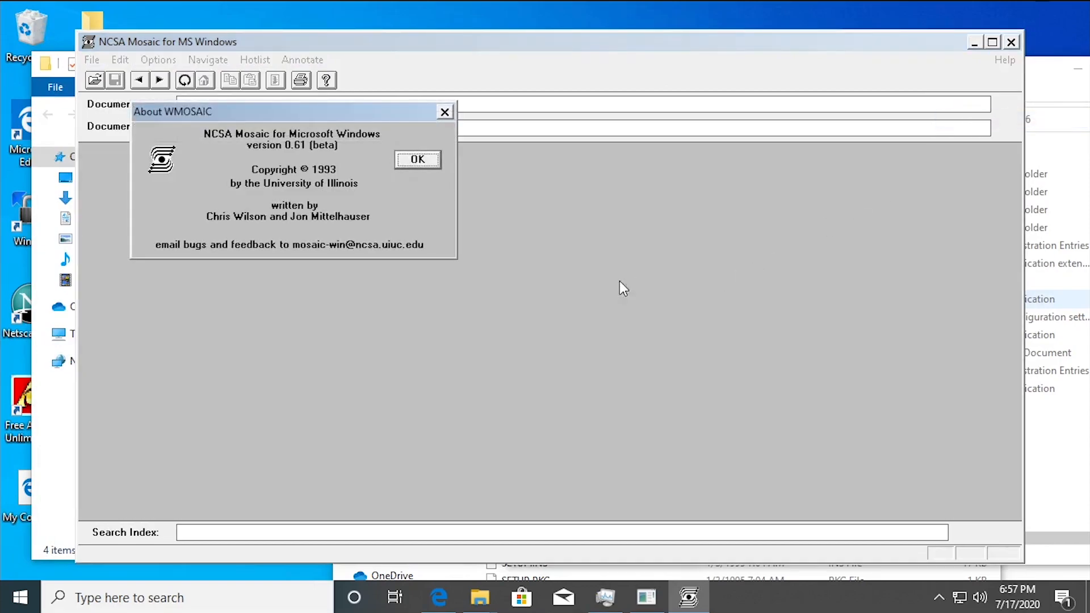
{"action": "left_click_drag", "start_coordinate": [280, 117], "coordinate": [441, 222]}
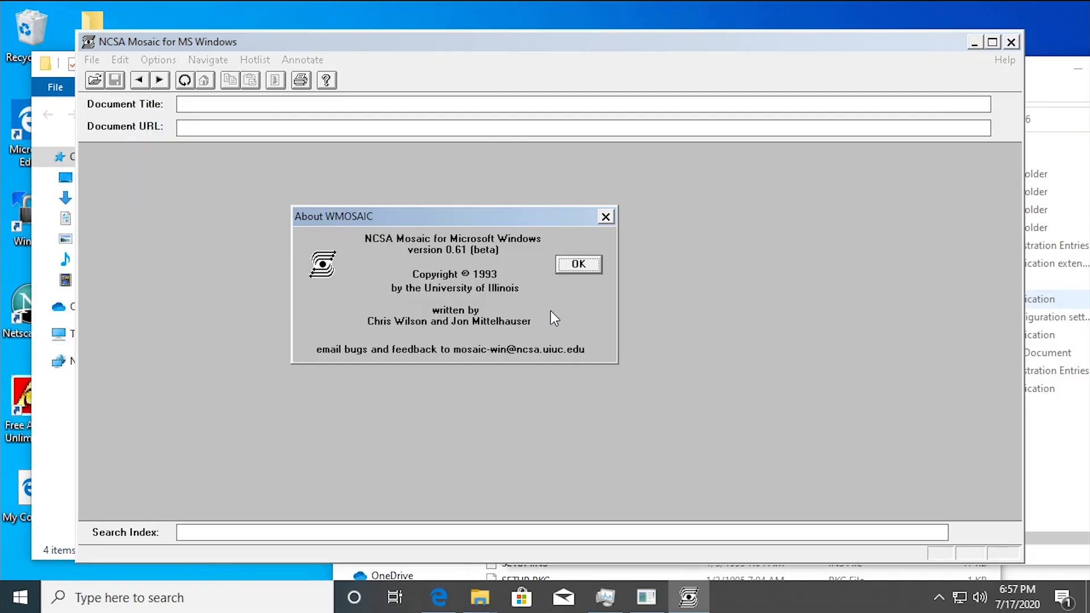
{"action": "left_click", "coordinate": [579, 265]}
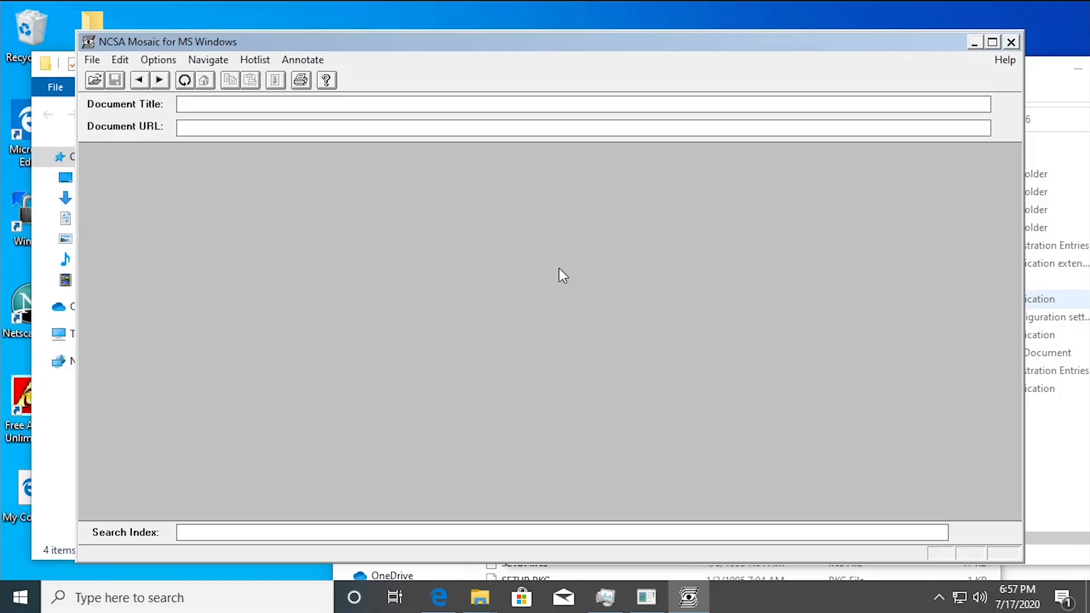
Load the default NCSA Mosaic home page URL that the browser suggests
{"action": "left_click", "coordinate": [93, 61]}
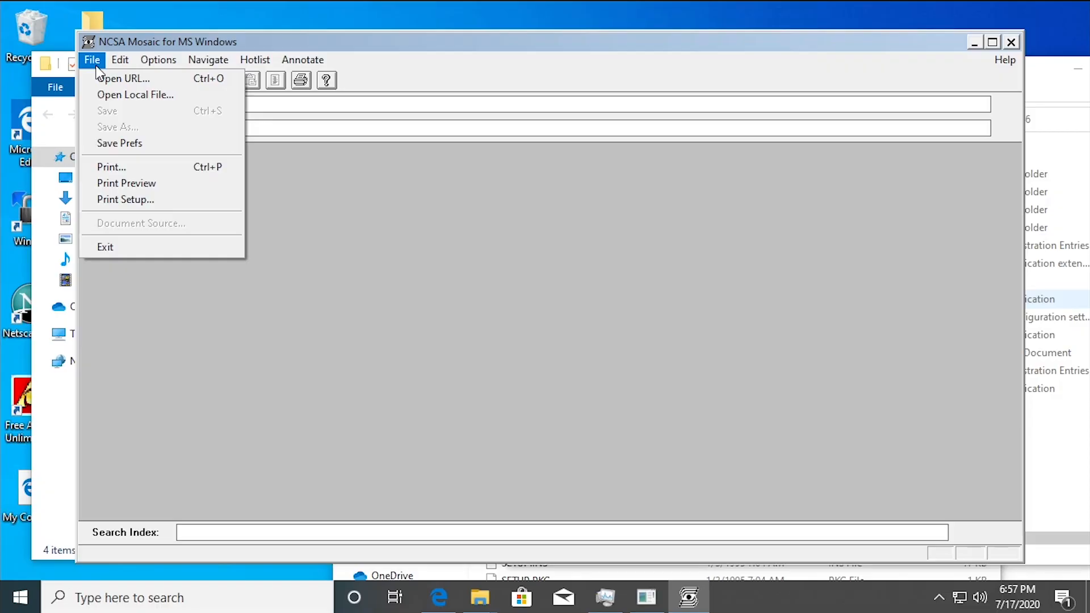
{"action": "left_click", "coordinate": [101, 81]}
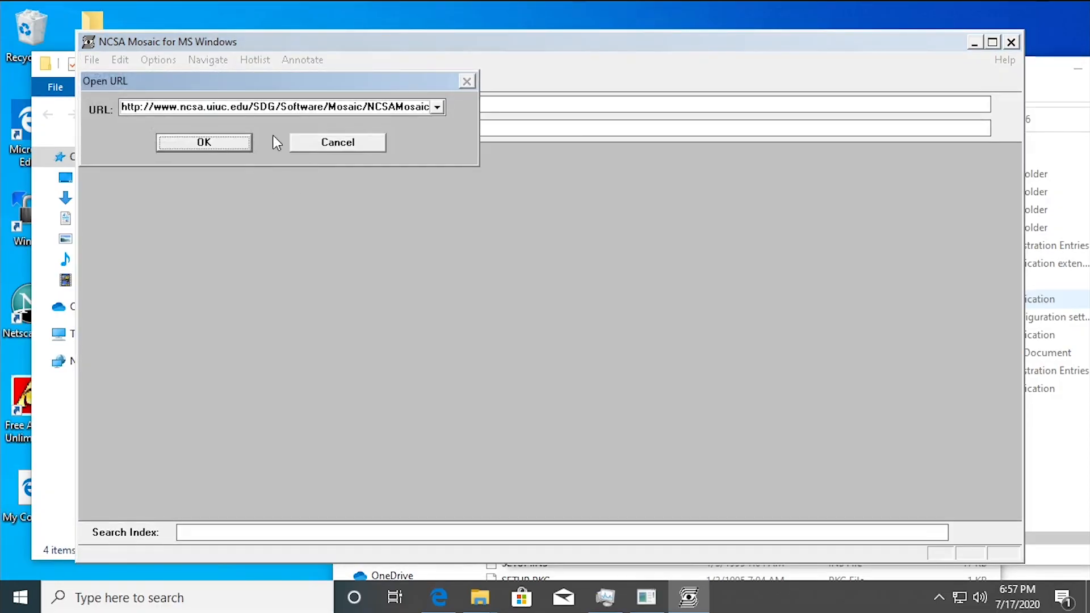
{"action": "left_click", "coordinate": [218, 151]}
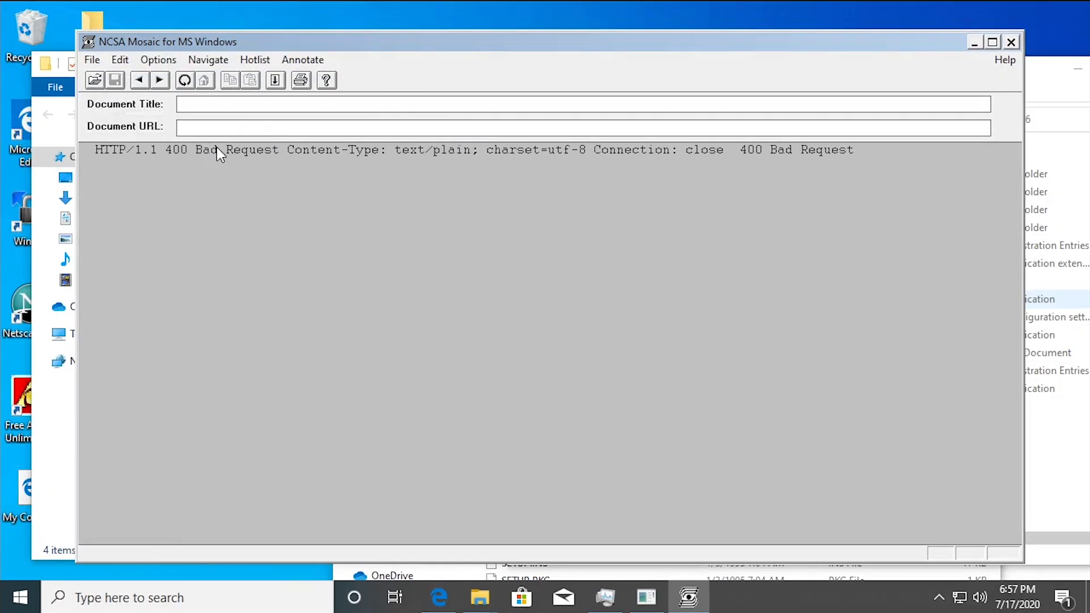
Try to open the URL mcom.com in Mosaic and dismiss the access error
{"action": "left_click", "coordinate": [92, 59]}
{"action": "left_click", "coordinate": [103, 78]}
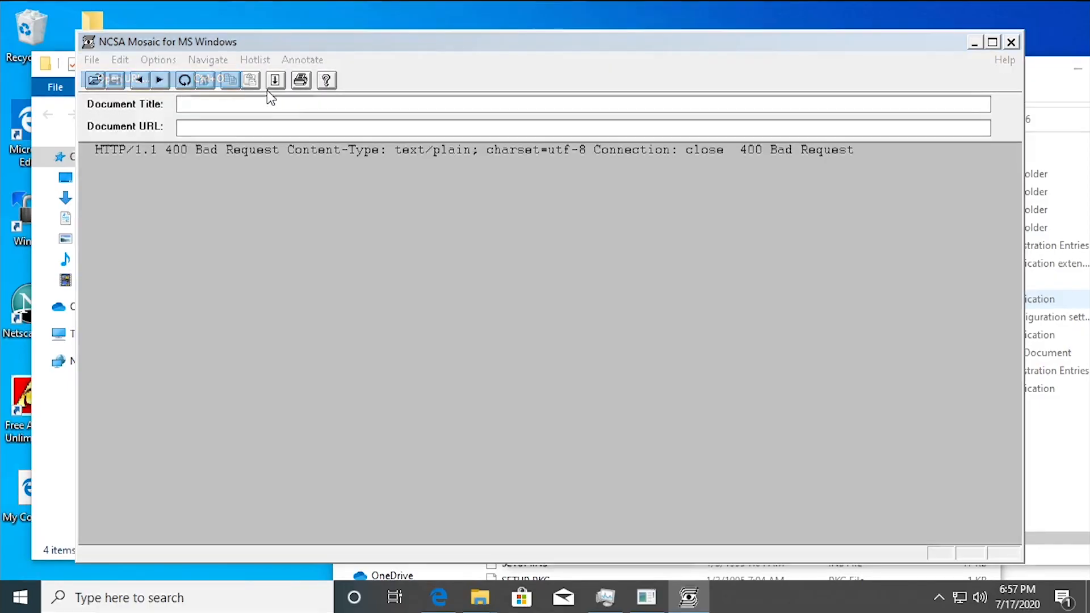
{"action": "double_click", "coordinate": [255, 106]}
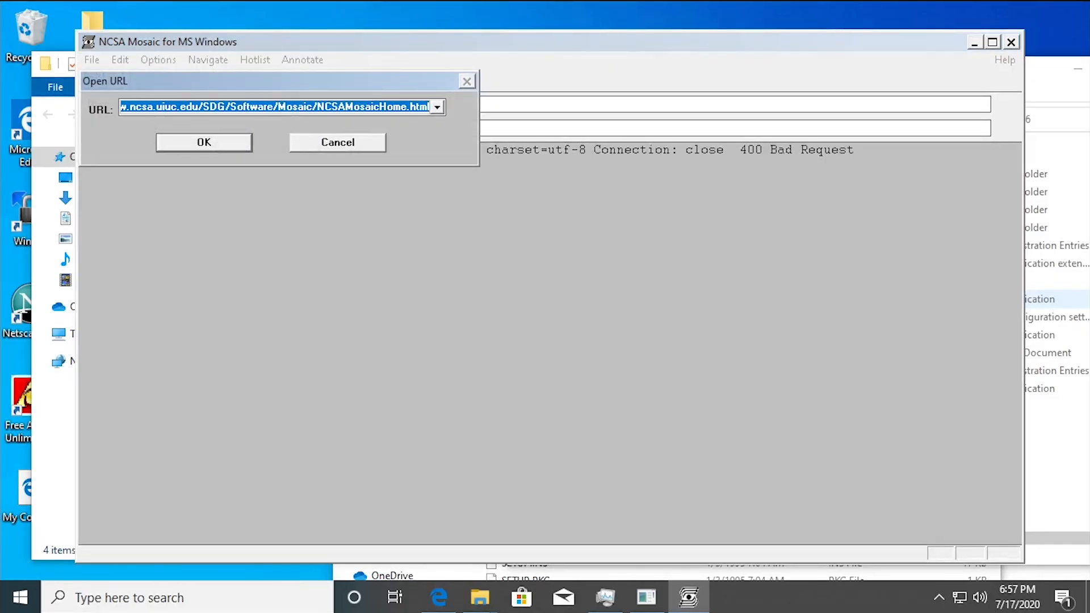
{"action": "type", "text": "mcom.com"}
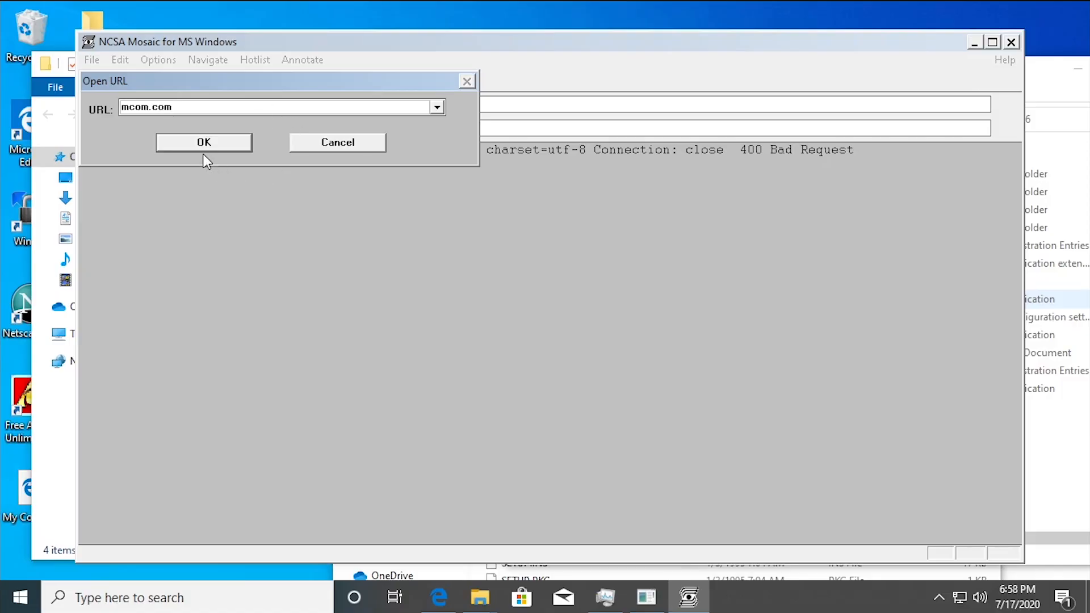
{"action": "left_click", "coordinate": [202, 149]}
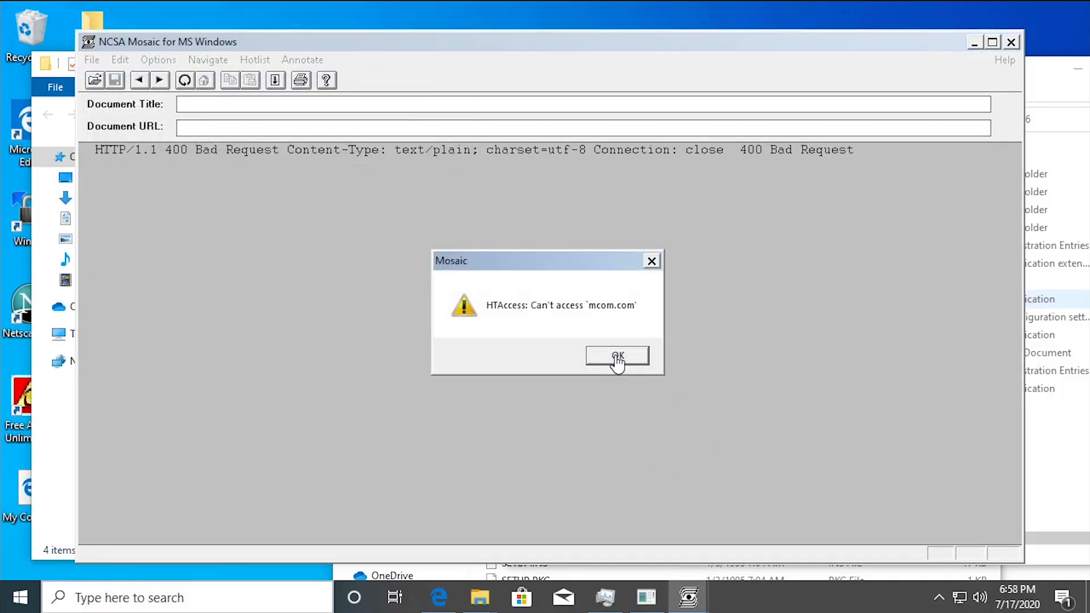
{"action": "left_click", "coordinate": [618, 357]}
{"action": "left_click", "coordinate": [93, 62]}
{"action": "left_click", "coordinate": [113, 80]}
{"action": "left_click", "coordinate": [122, 108]}
{"action": "type", "text": "htt"}
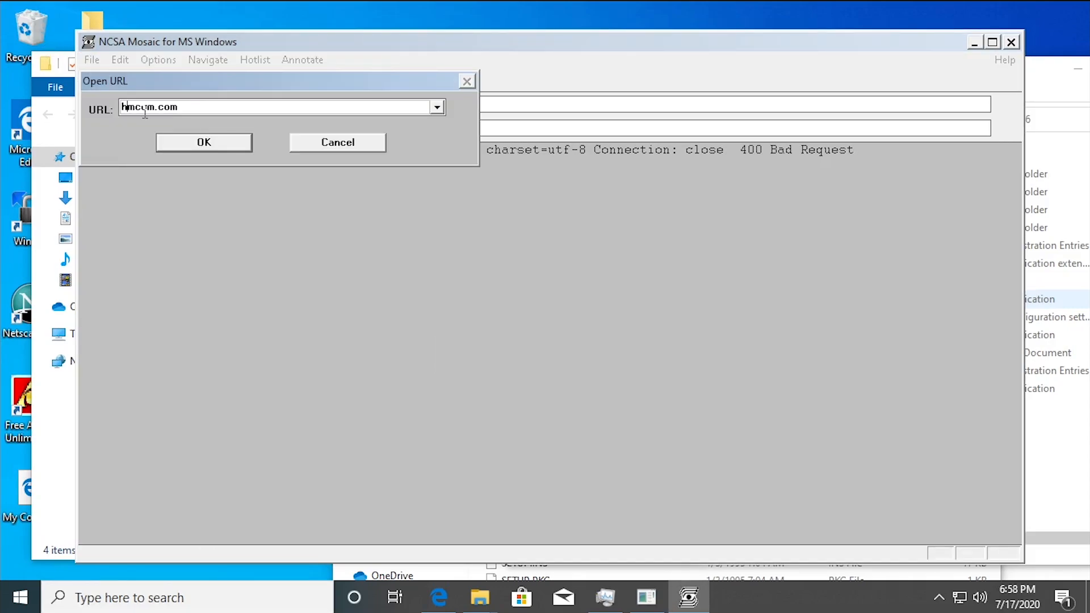
{"action": "type", "text": "p://"}
{"action": "key", "text": "Return"}
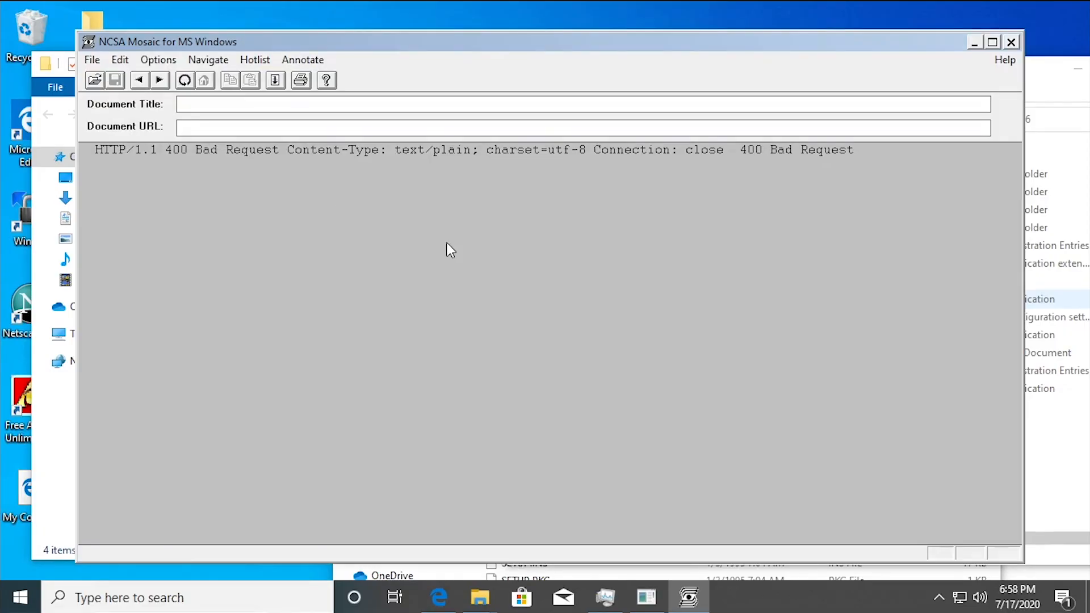
Shrink the Mosaic window to test its reflow, close the browser and relaunch WMOSAIC through otvdm
{"action": "mouse_move", "coordinate": [392, 46]}
{"action": "left_mouse_down"}
{"action": "mouse_move", "coordinate": [426, 78]}
{"action": "mouse_move", "coordinate": [391, 58]}
{"action": "mouse_move", "coordinate": [394, 29]}
{"action": "mouse_move", "coordinate": [388, 47]}
{"action": "left_mouse_up"}
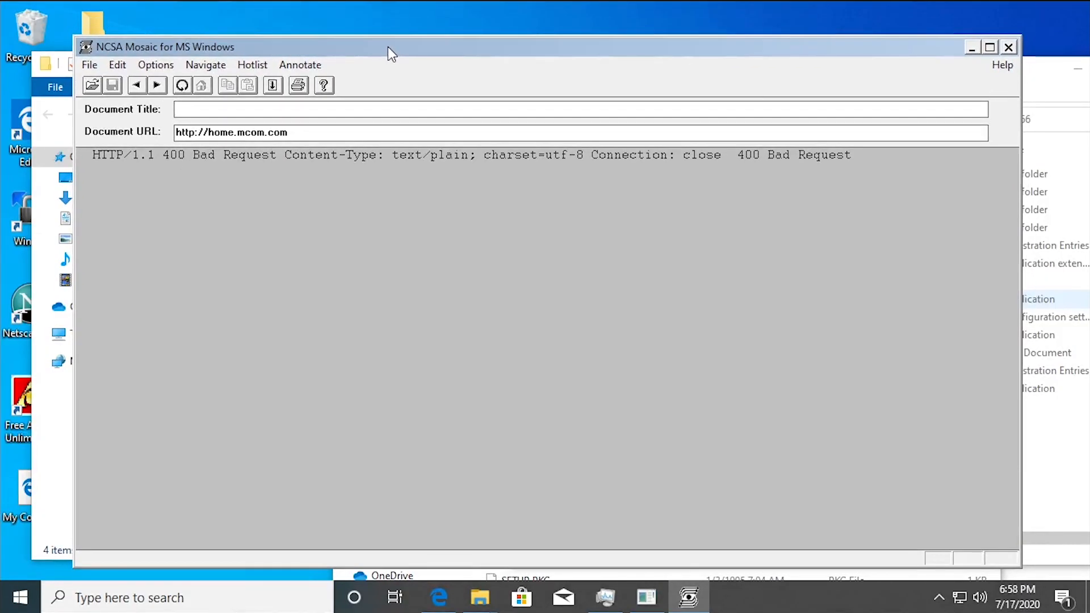
{"action": "left_click_drag", "start_coordinate": [74, 36], "coordinate": [289, 151]}
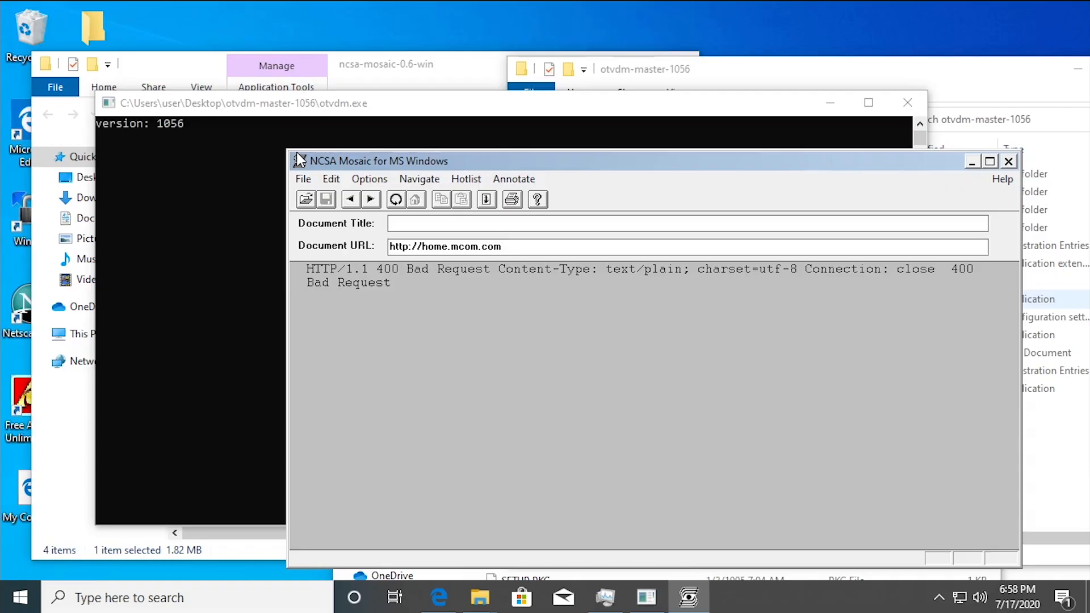
{"action": "left_click", "coordinate": [305, 181]}
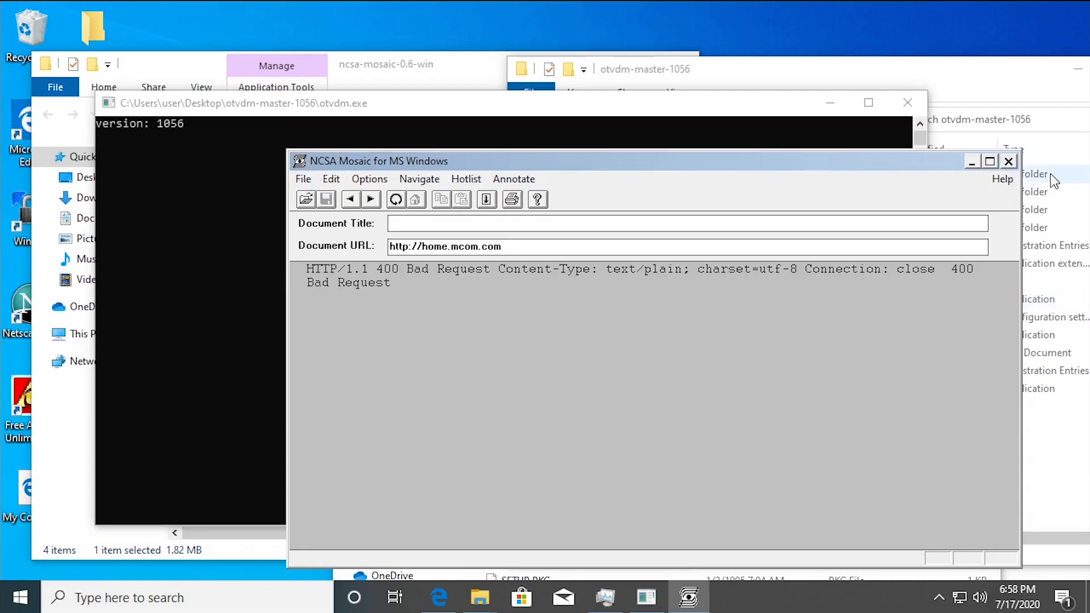
{"action": "left_click", "coordinate": [1009, 161]}
{"action": "left_click_drag", "start_coordinate": [226, 193], "coordinate": [732, 292]}
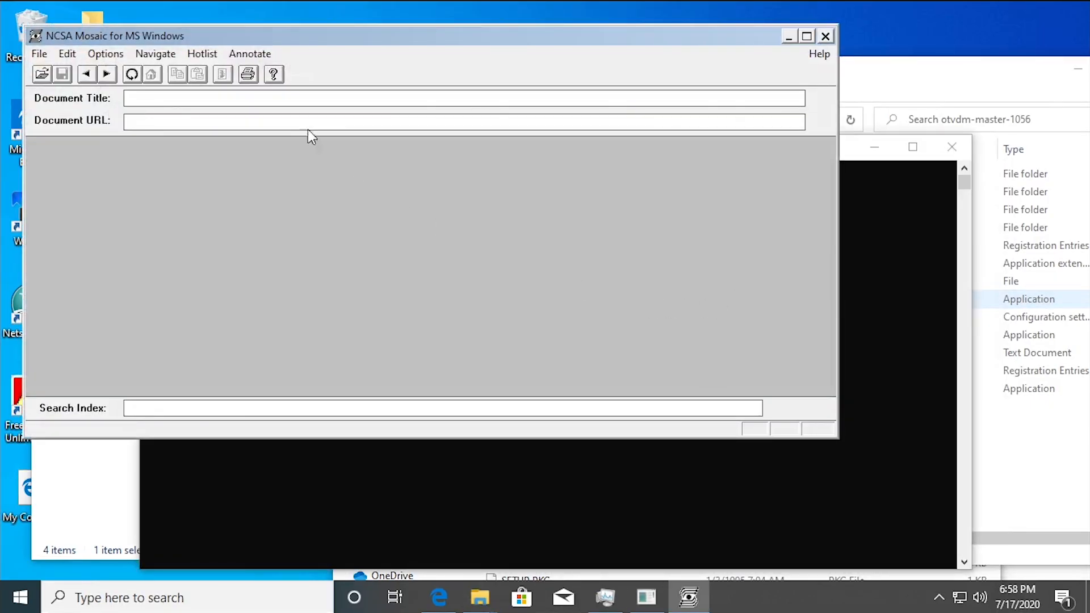
{"action": "left_click", "coordinate": [228, 153]}
{"action": "left_click", "coordinate": [233, 166]}
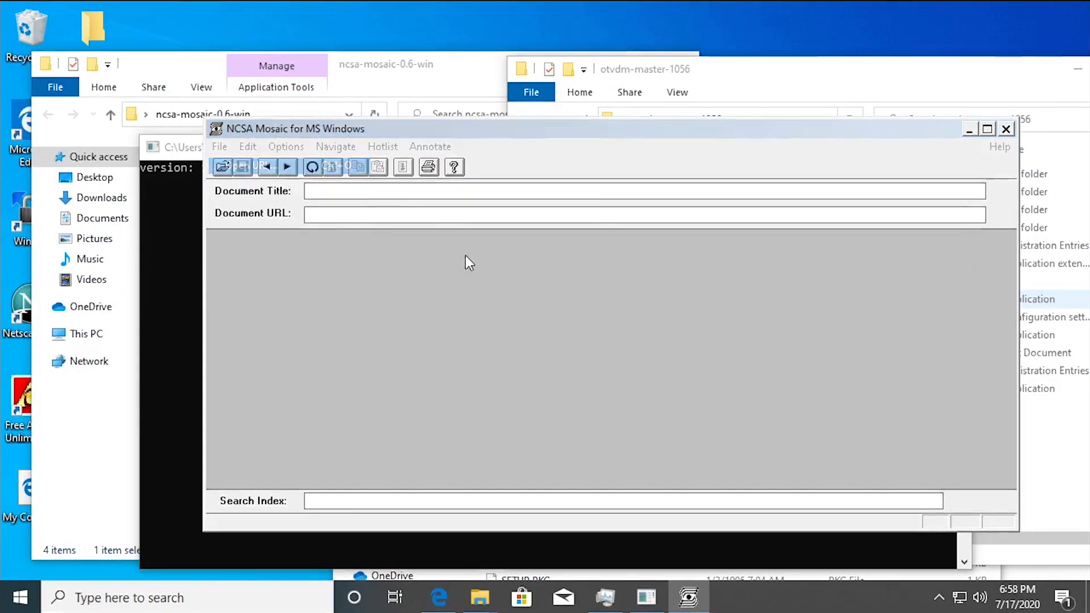
{"action": "type", "text": "h"}
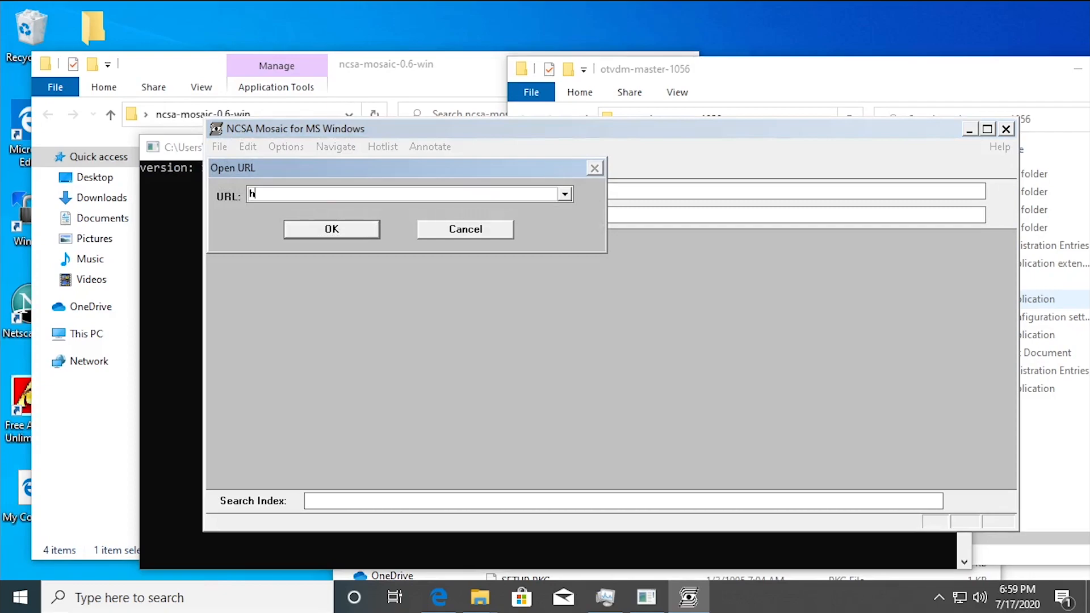
{"action": "type", "text": "ttp://home.mosaic.com"}
{"action": "key", "text": "Return"}
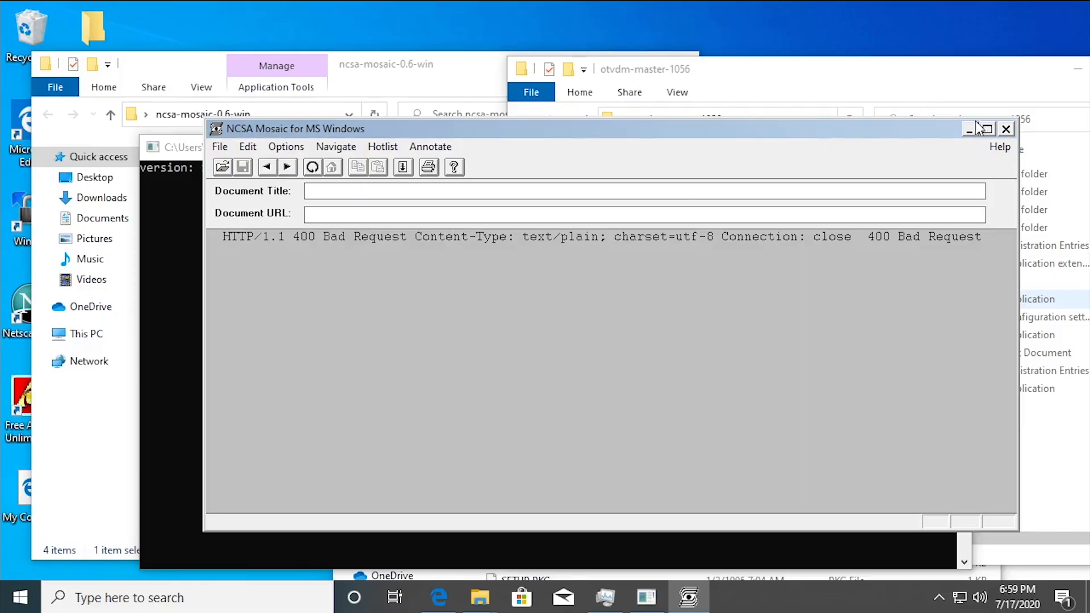
{"action": "left_click", "coordinate": [1006, 129]}
{"action": "left_click", "coordinate": [442, 348]}
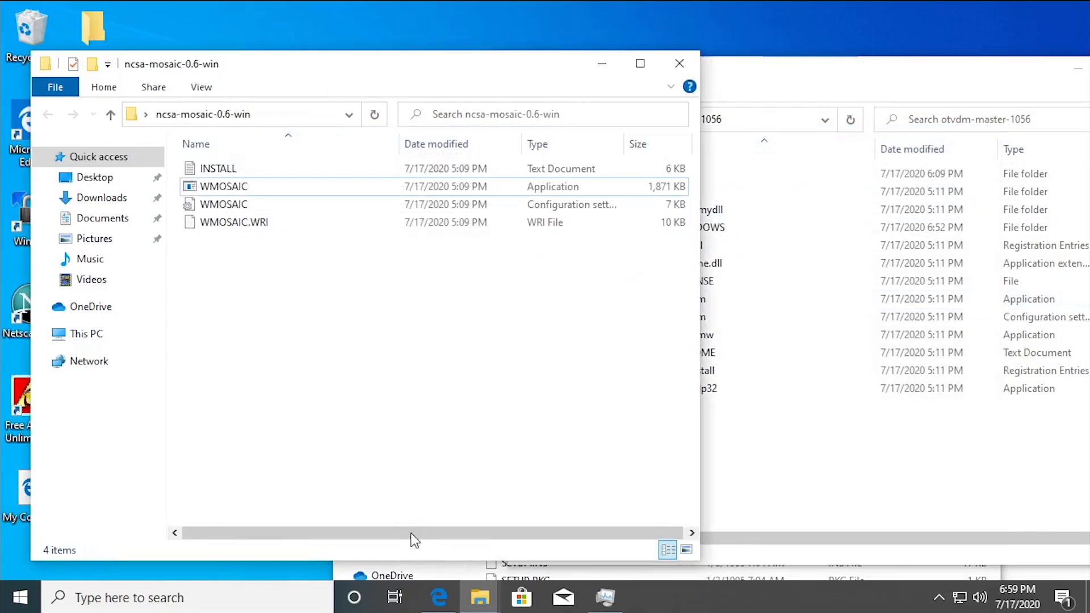
Switch to Edge and save the Netscape 1.2 Win32 Beta 1 Installer (40 bit), n3212b1.zip, from the archives page
{"action": "left_click", "coordinate": [439, 597]}
{"action": "scroll", "coordinate": [458, 393], "scroll_direction": "up", "scroll_amount": 20}
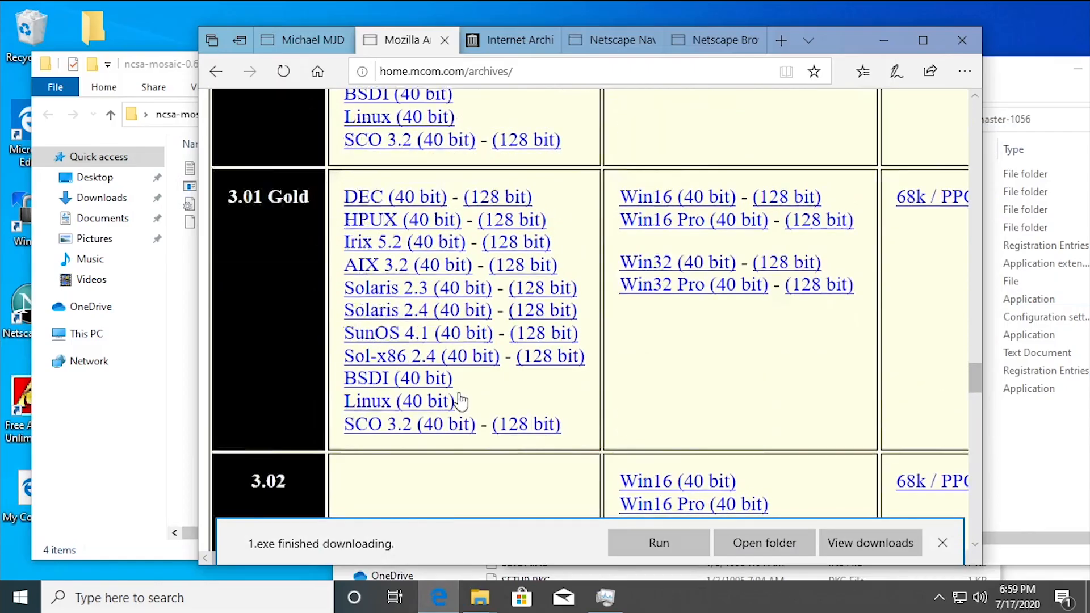
{"action": "scroll", "coordinate": [468, 398], "scroll_direction": "up", "scroll_amount": 12}
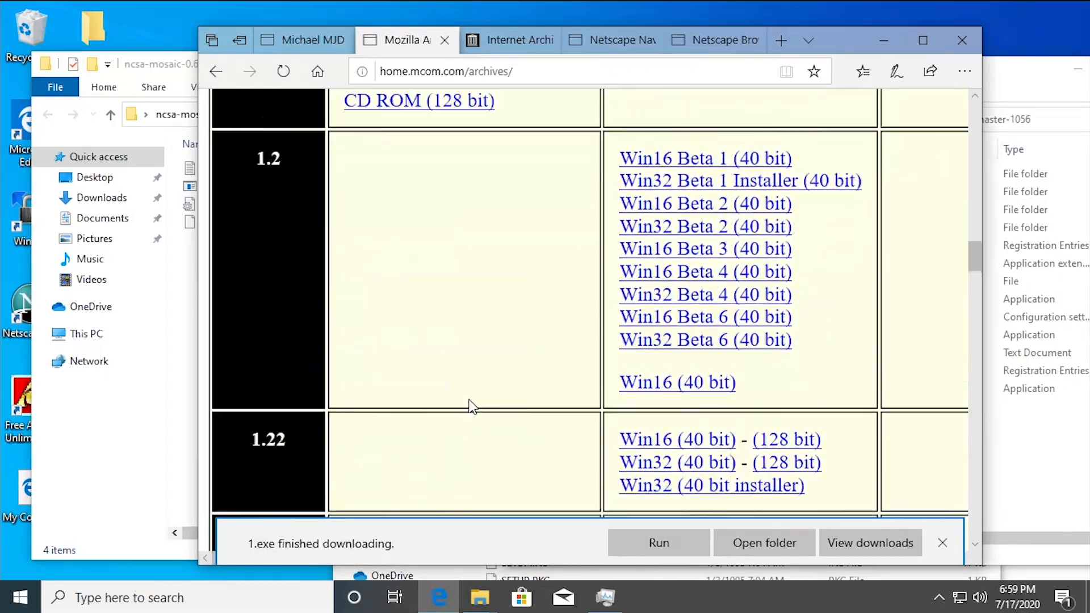
{"action": "scroll", "coordinate": [467, 399], "scroll_direction": "down", "scroll_amount": 6}
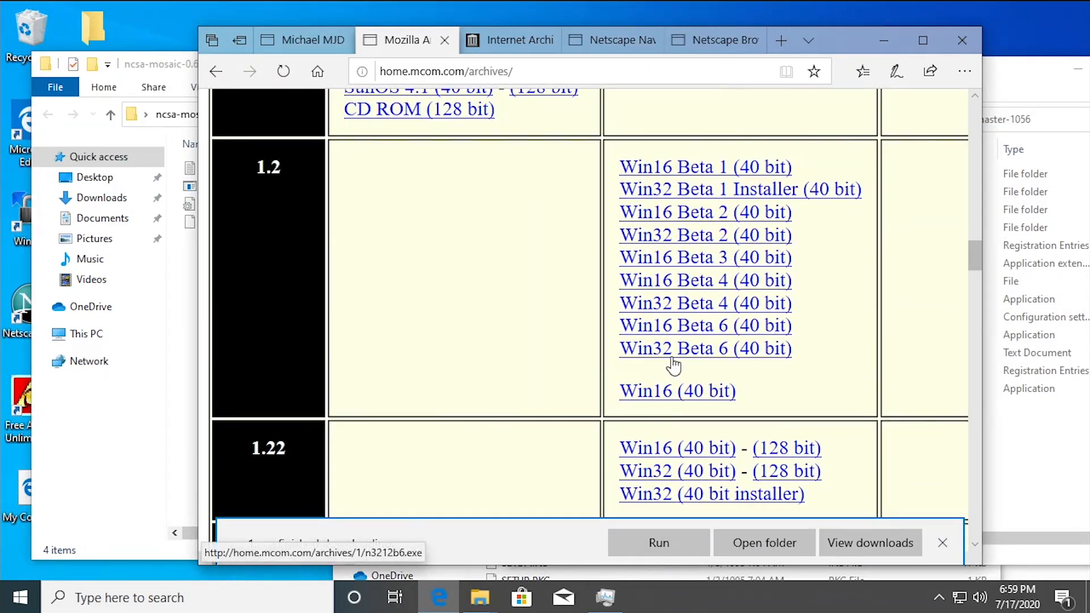
{"action": "scroll", "coordinate": [433, 328], "scroll_direction": "up", "scroll_amount": 1}
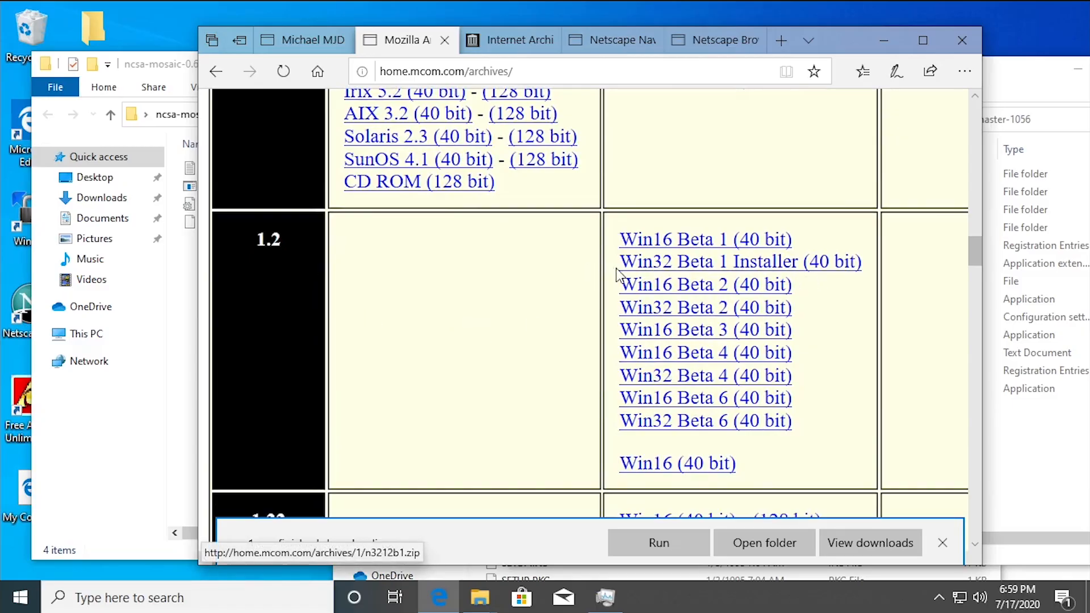
{"action": "left_click", "coordinate": [653, 265]}
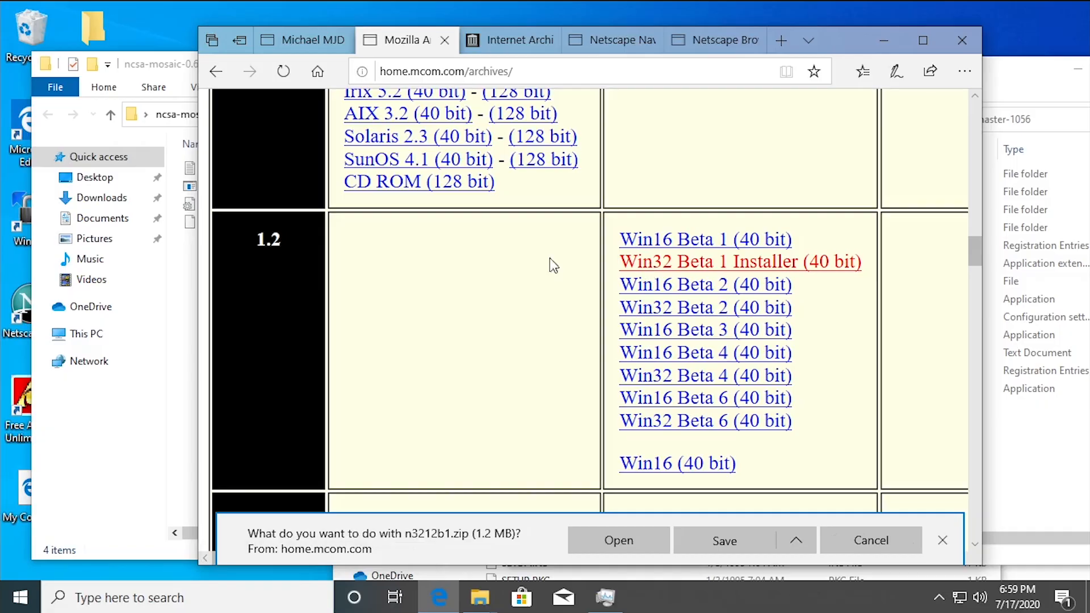
{"action": "left_click", "coordinate": [790, 538]}
{"action": "left_click", "coordinate": [735, 521]}
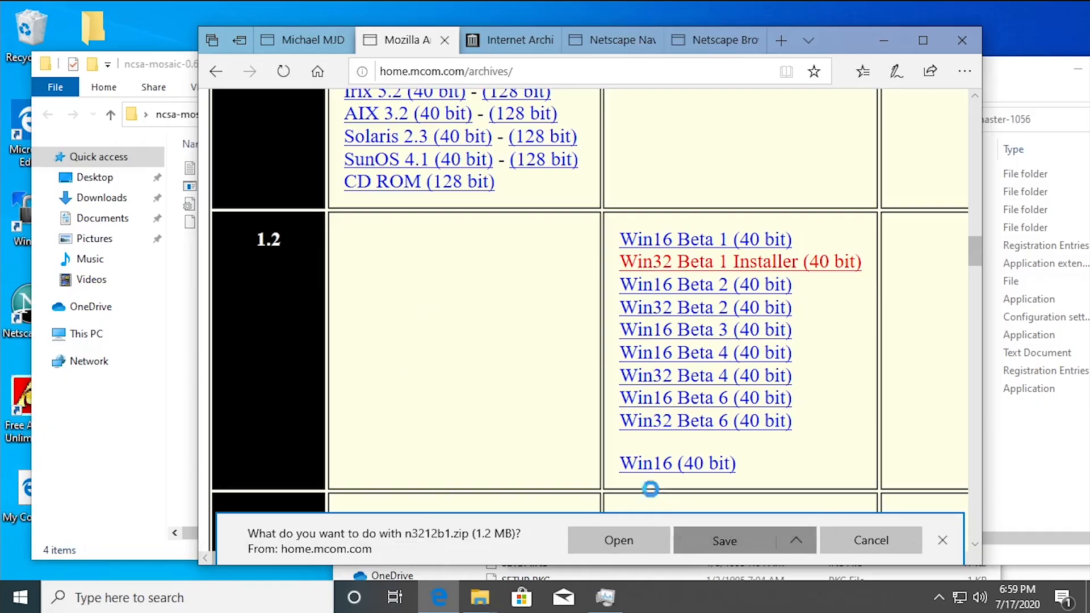
{"action": "left_click", "coordinate": [295, 161]}
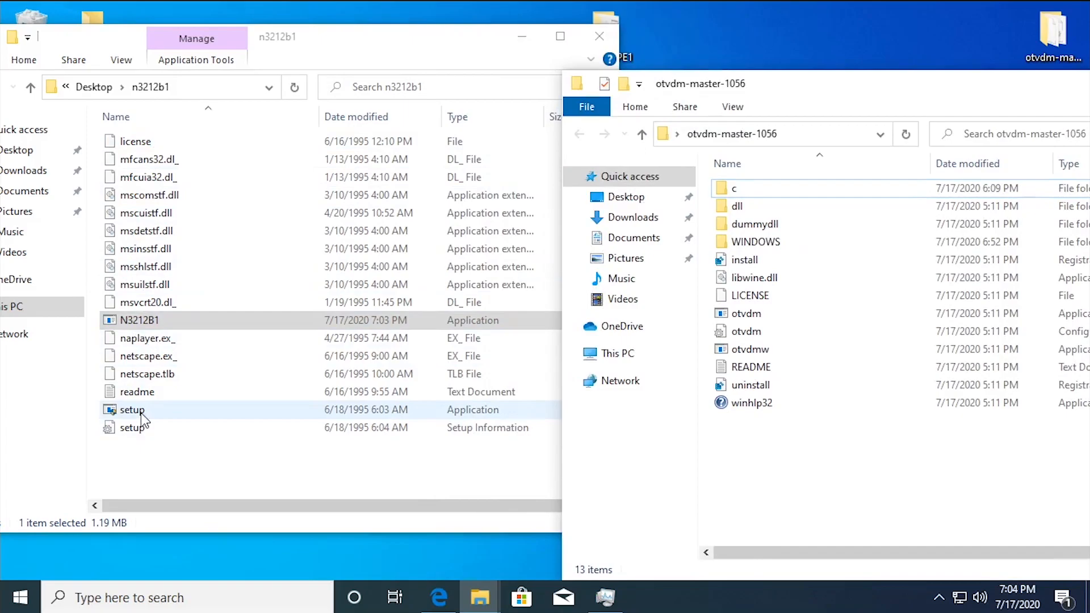
Try to run the setup application from the n3212b1 folder through otvdm and dismiss the setup information message
{"action": "left_click", "coordinate": [133, 411]}
{"action": "left_click_drag", "start_coordinate": [133, 411], "coordinate": [782, 315]}
{"action": "left_click", "coordinate": [413, 427]}
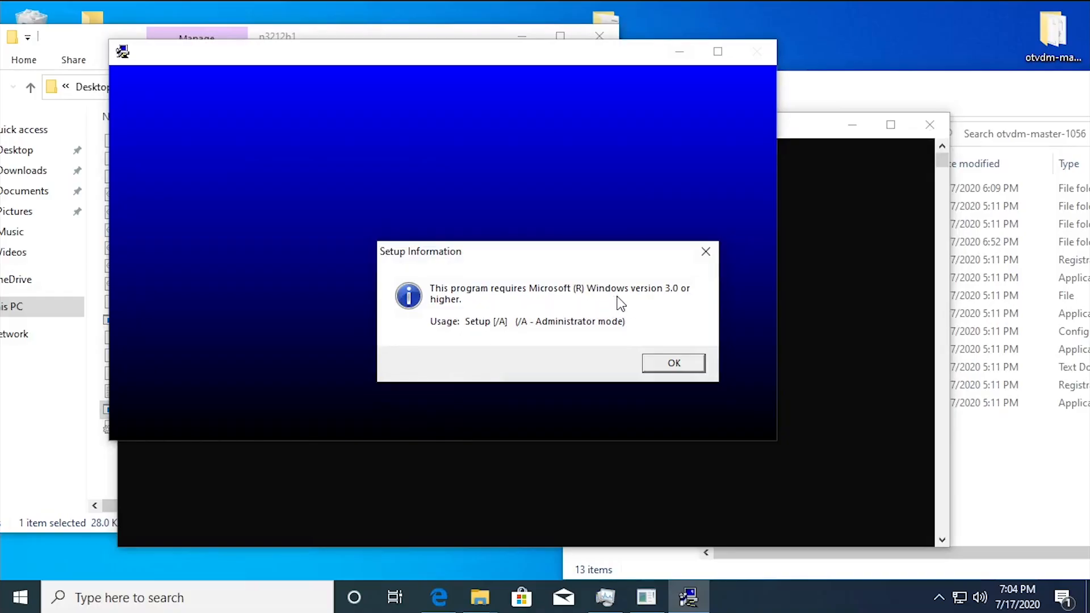
{"action": "left_click", "coordinate": [674, 363]}
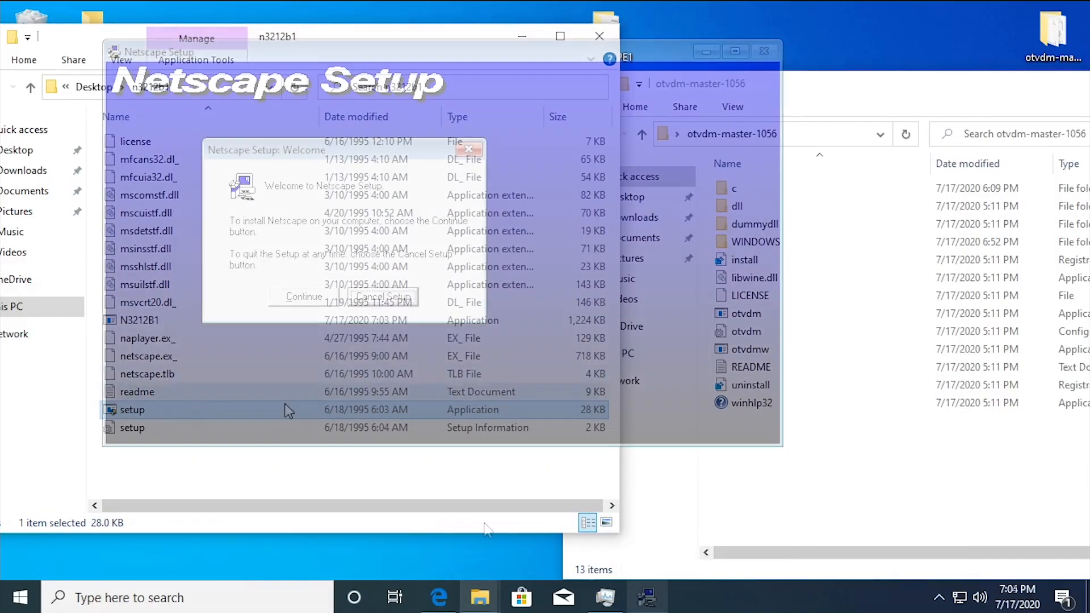
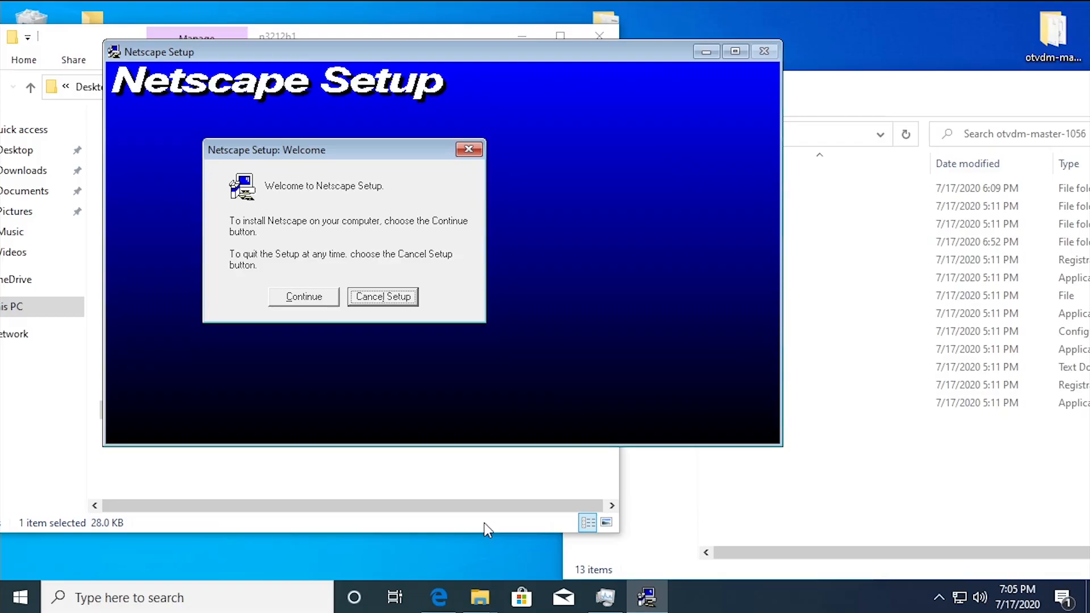
Proceed through Netscape Setup and install to the suggested C:\NETSCAPE path
{"action": "left_click", "coordinate": [294, 294]}
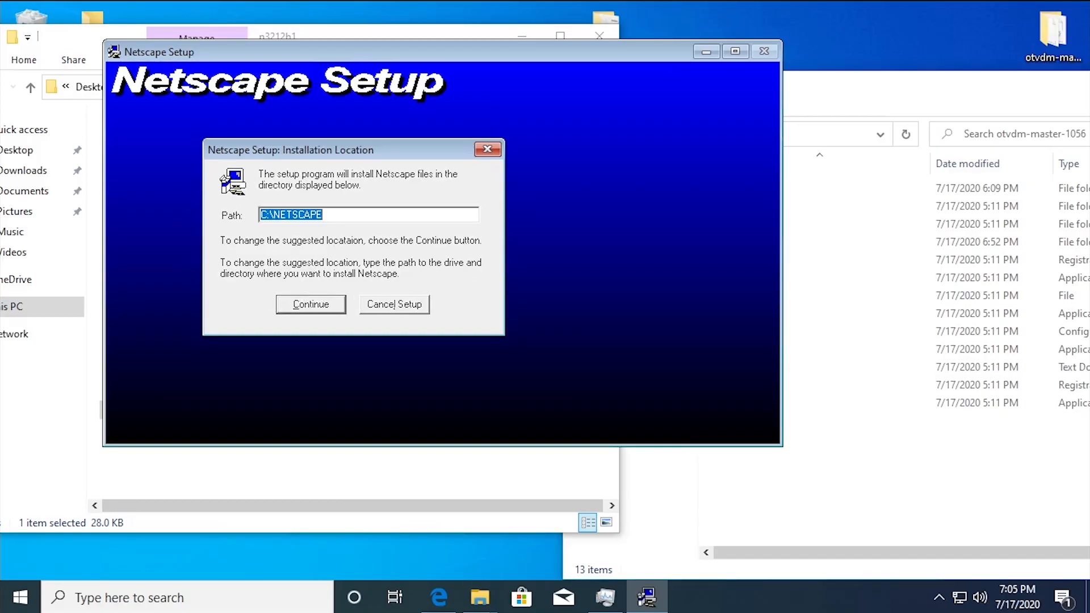
{"action": "left_click", "coordinate": [337, 214]}
{"action": "left_click", "coordinate": [325, 304]}
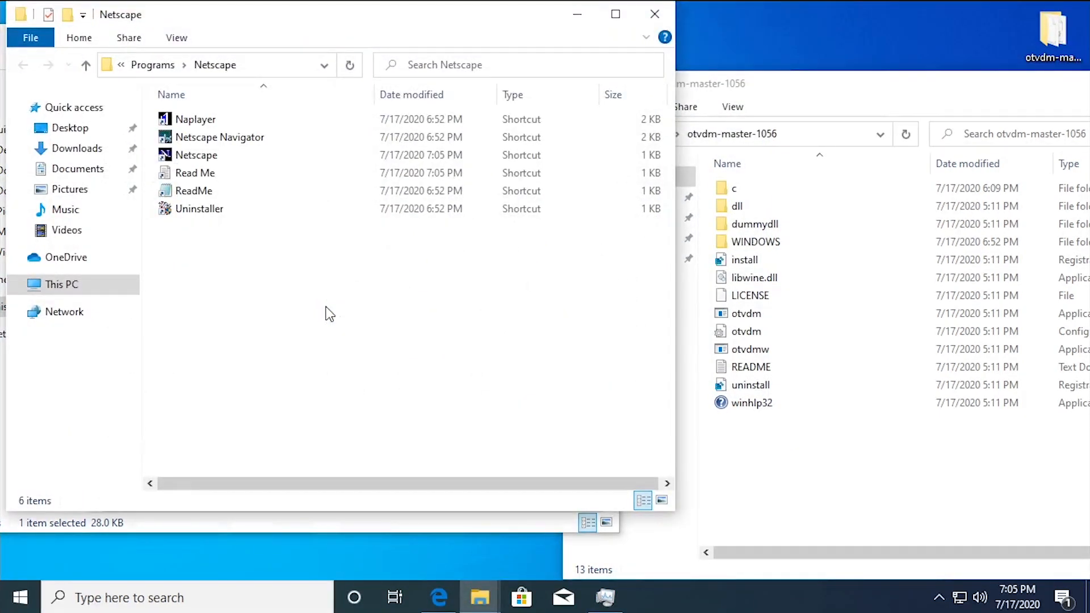
Launch the newly installed Netscape shortcut, accept its license agreement and dismiss the expiration warning
{"action": "left_click", "coordinate": [200, 162]}
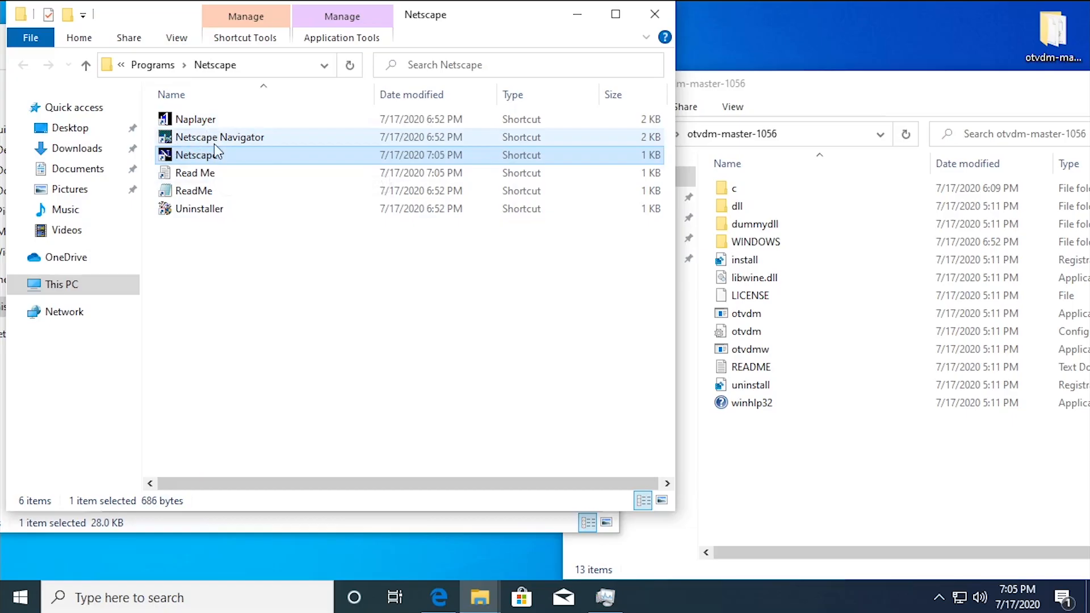
{"action": "double_click", "coordinate": [196, 162]}
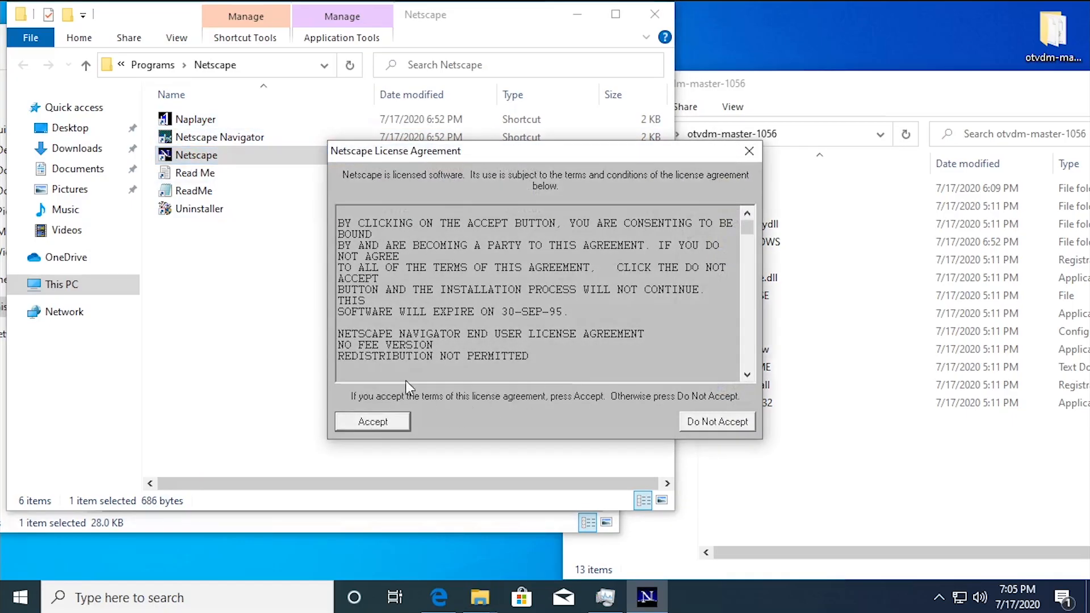
{"action": "left_click", "coordinate": [382, 427]}
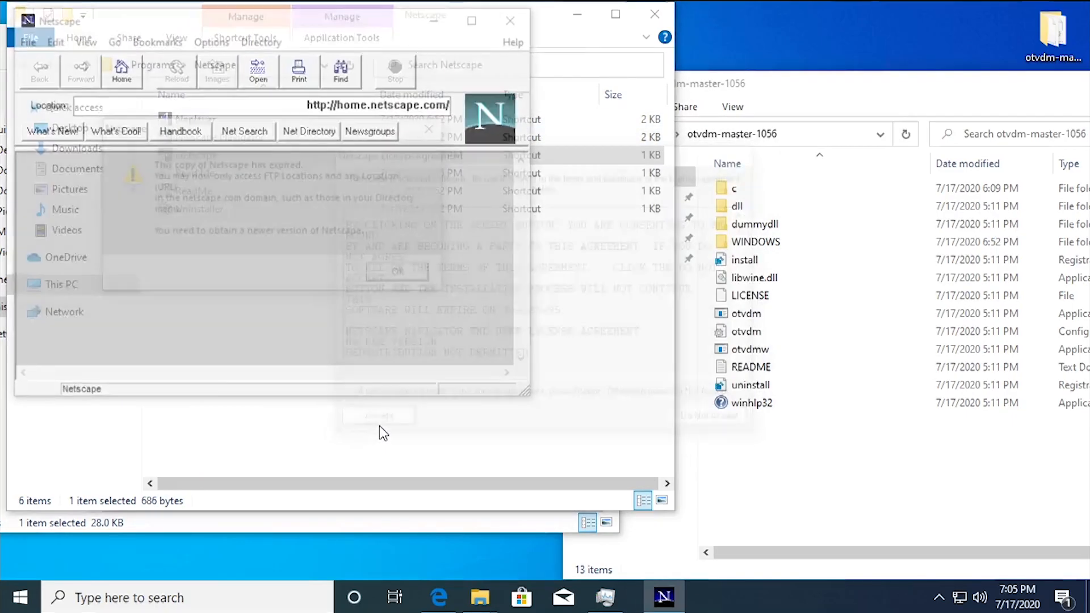
{"action": "left_click", "coordinate": [379, 271]}
{"action": "left_click", "coordinate": [400, 273]}
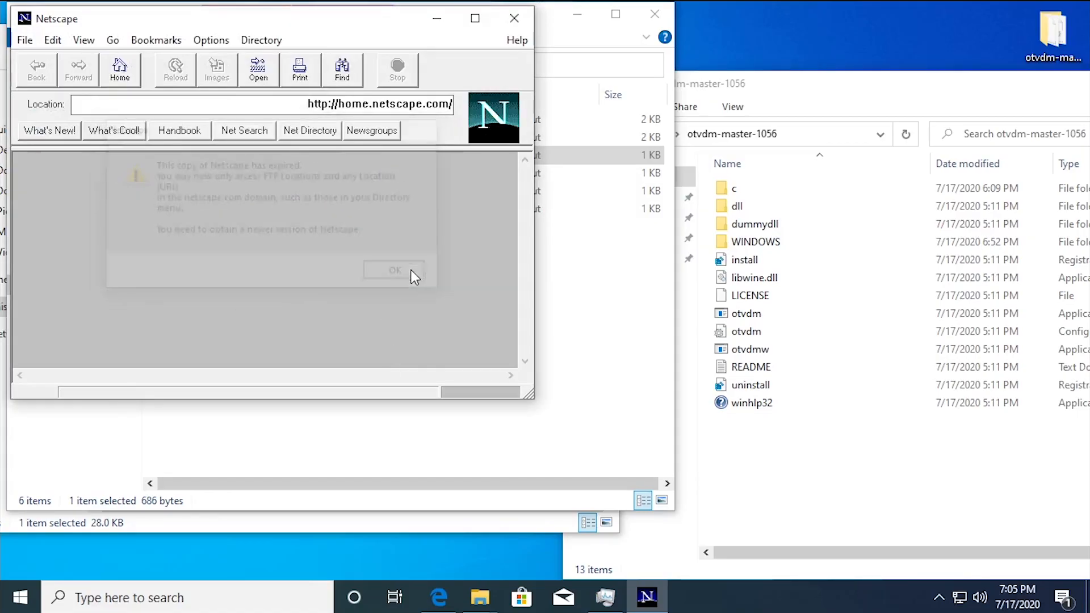
View Netscape's about: page in an enlarged window and minimize the browser
{"action": "left_click", "coordinate": [517, 40]}
{"action": "left_click", "coordinate": [518, 58]}
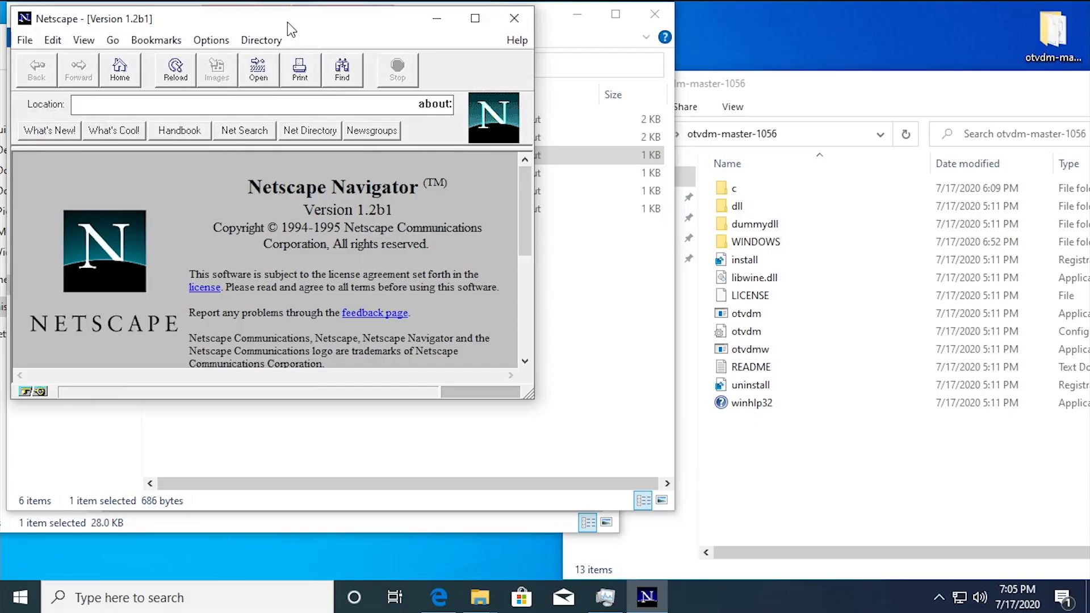
{"action": "left_click_drag", "start_coordinate": [287, 22], "coordinate": [403, 52]}
{"action": "left_click_drag", "start_coordinate": [649, 428], "coordinate": [956, 567]}
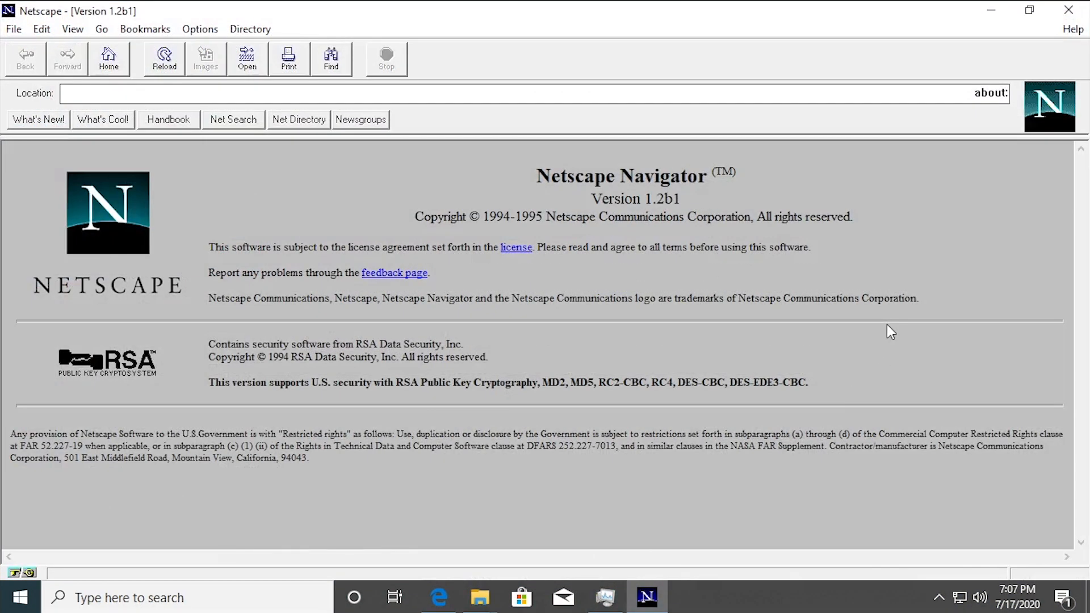
{"action": "left_click", "coordinate": [990, 14]}
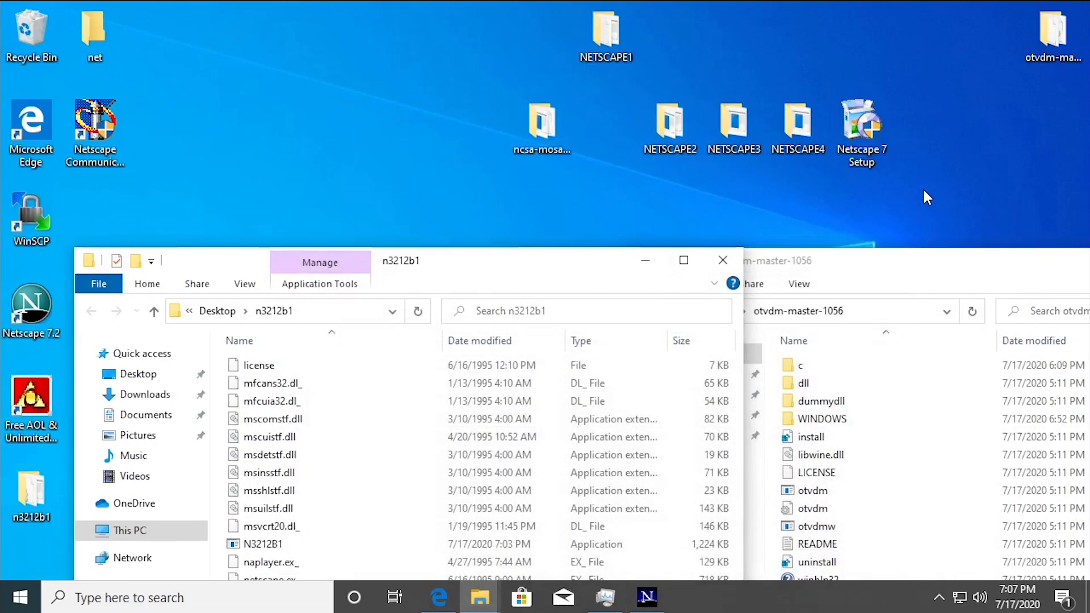